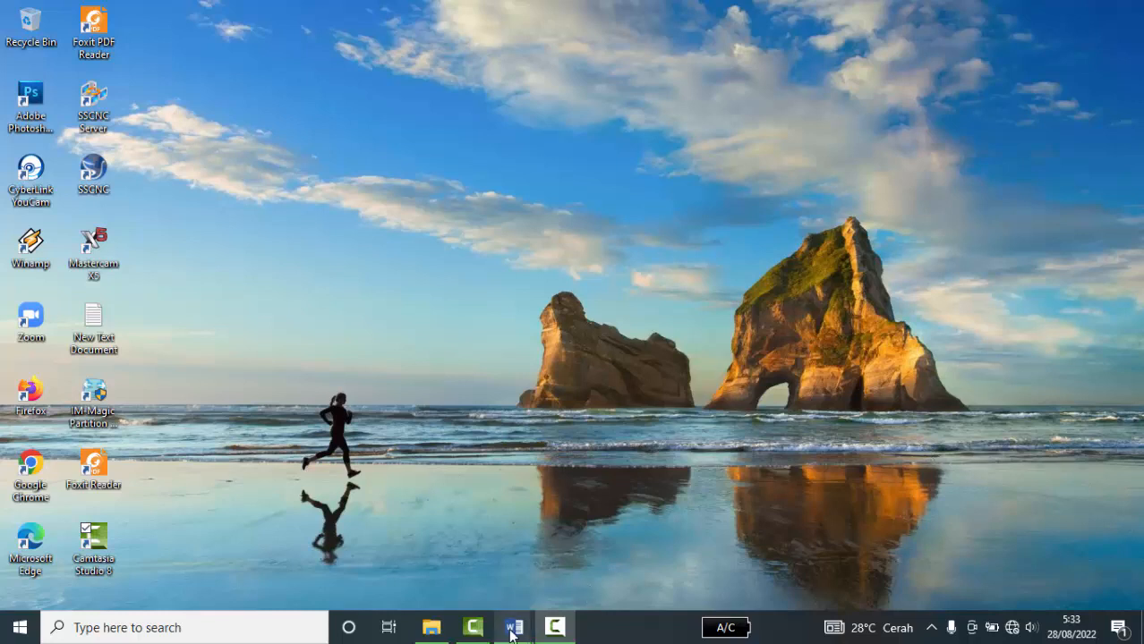
Open the Tutorial CNC Job1 Word document and review its title and dimensioned work drawing
mouse_move(514, 628)
left_click(456, 555)
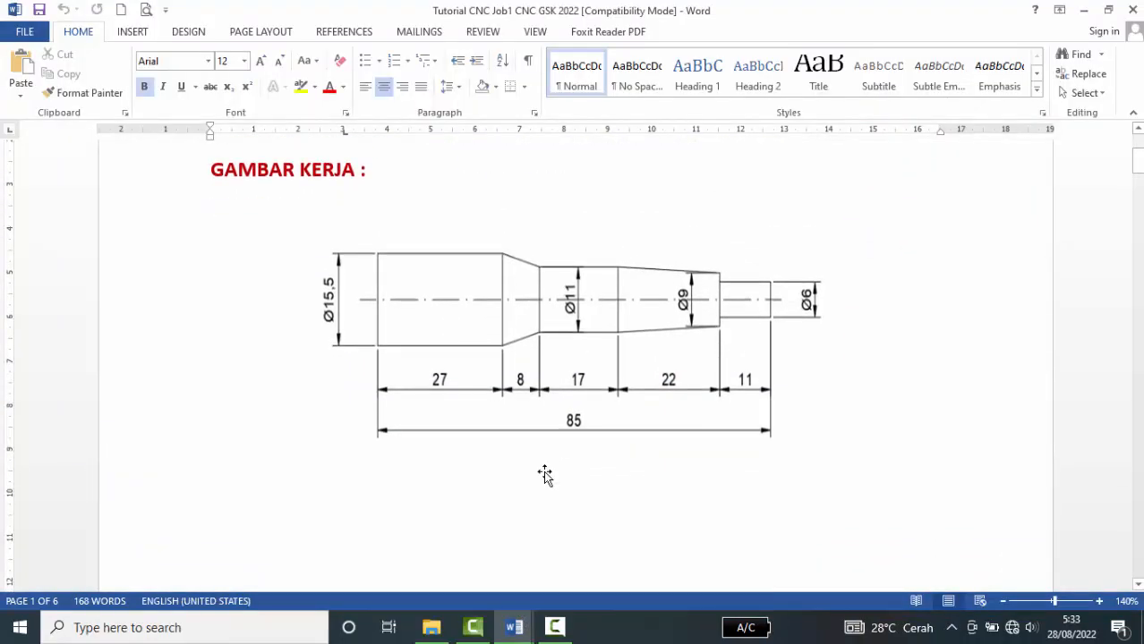
scroll(545, 475, "up", 3)
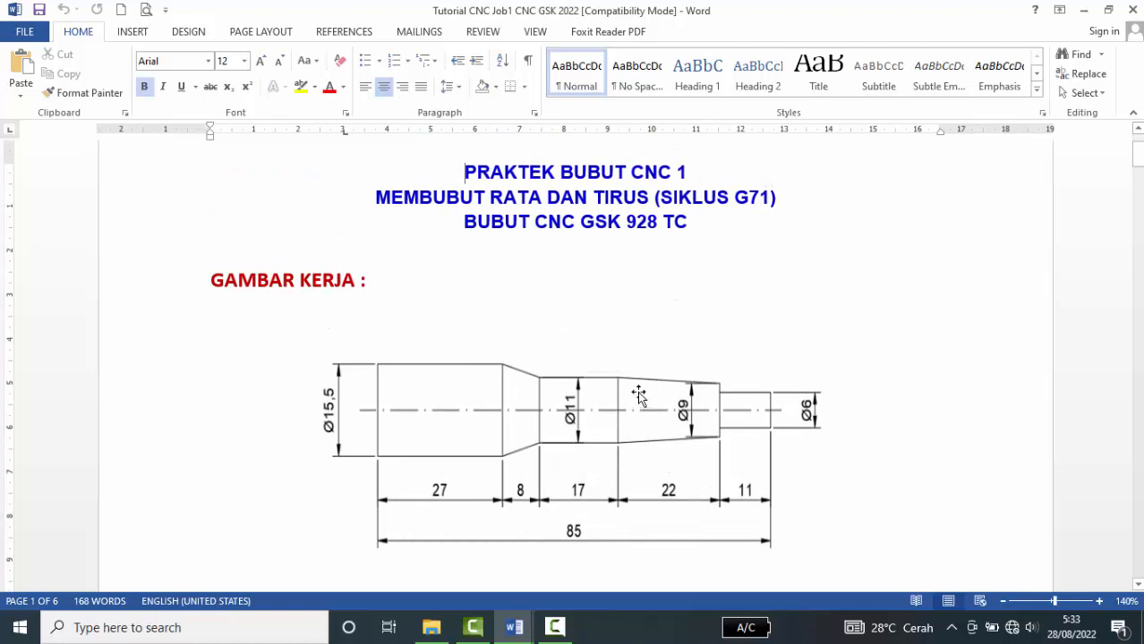
scroll(577, 416, "down", 4)
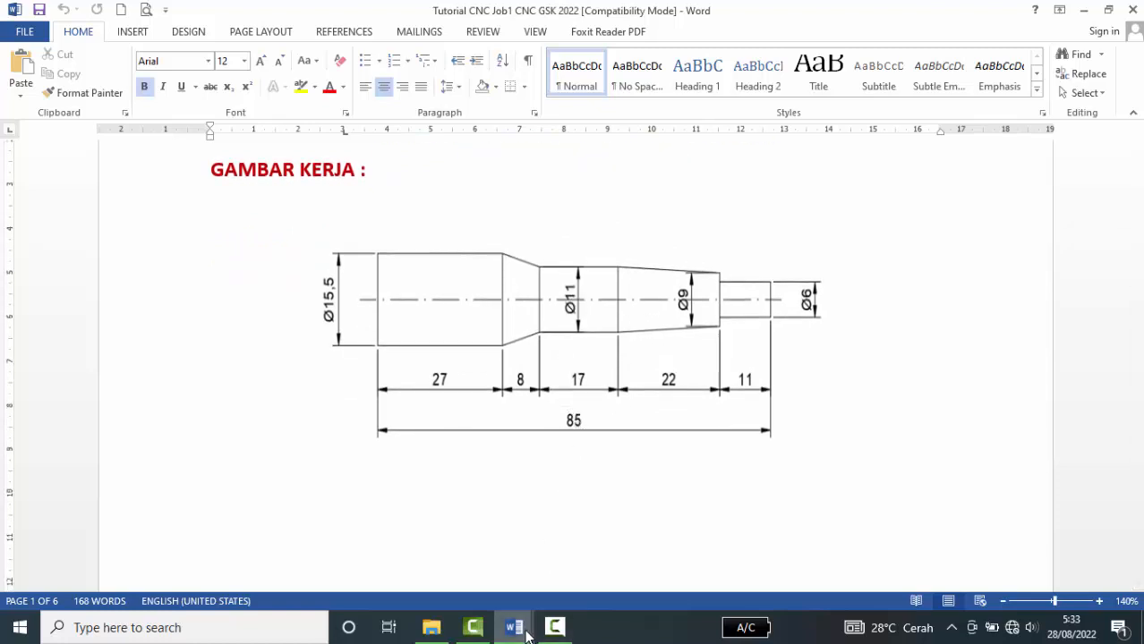
Review the G-code in the Program CNC Job1 document, highlighting the G71 cycle on line N050, and minimise both documents
left_click(629, 575)
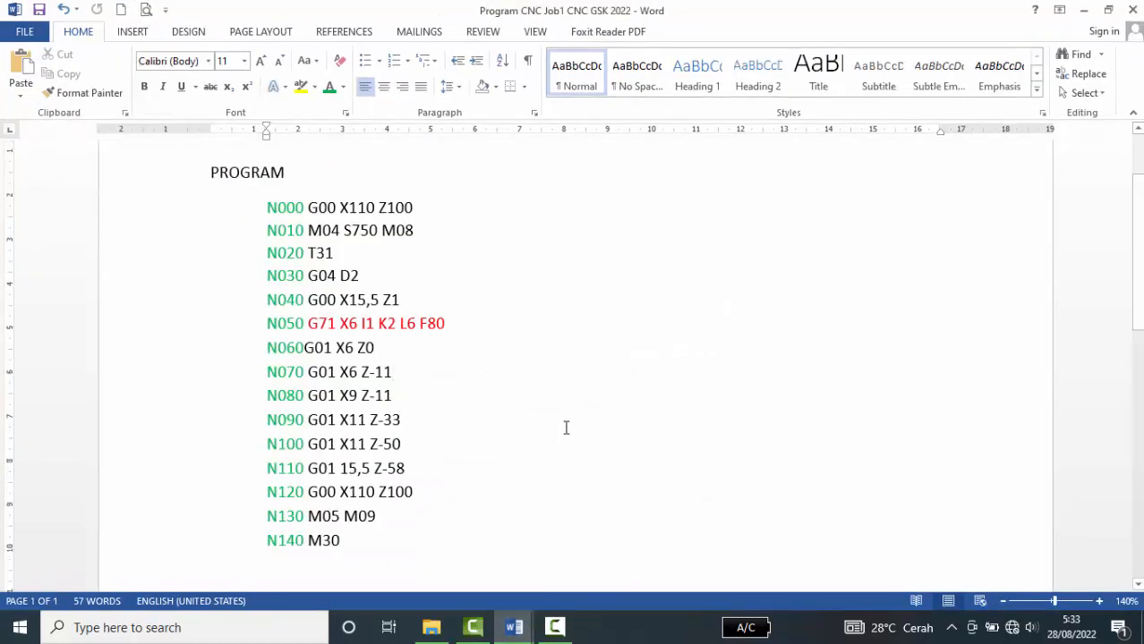
scroll(567, 427, "down", 2)
scroll(566, 427, "up", 2)
left_click(393, 372)
left_click_drag(310, 323, 445, 323)
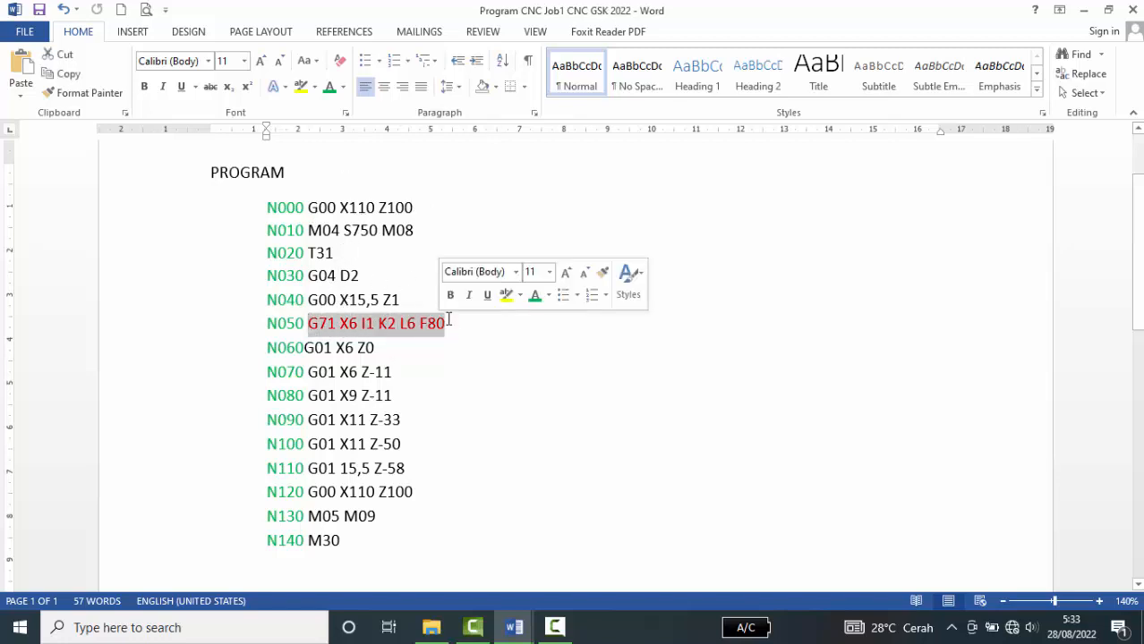
left_click(517, 354)
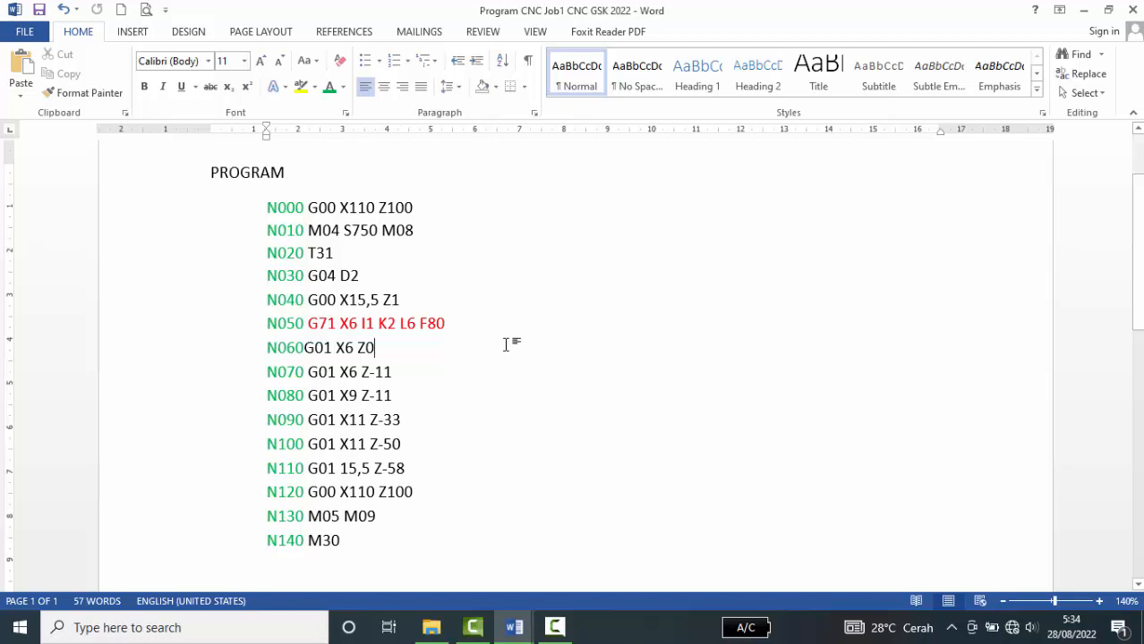
left_click(1086, 11)
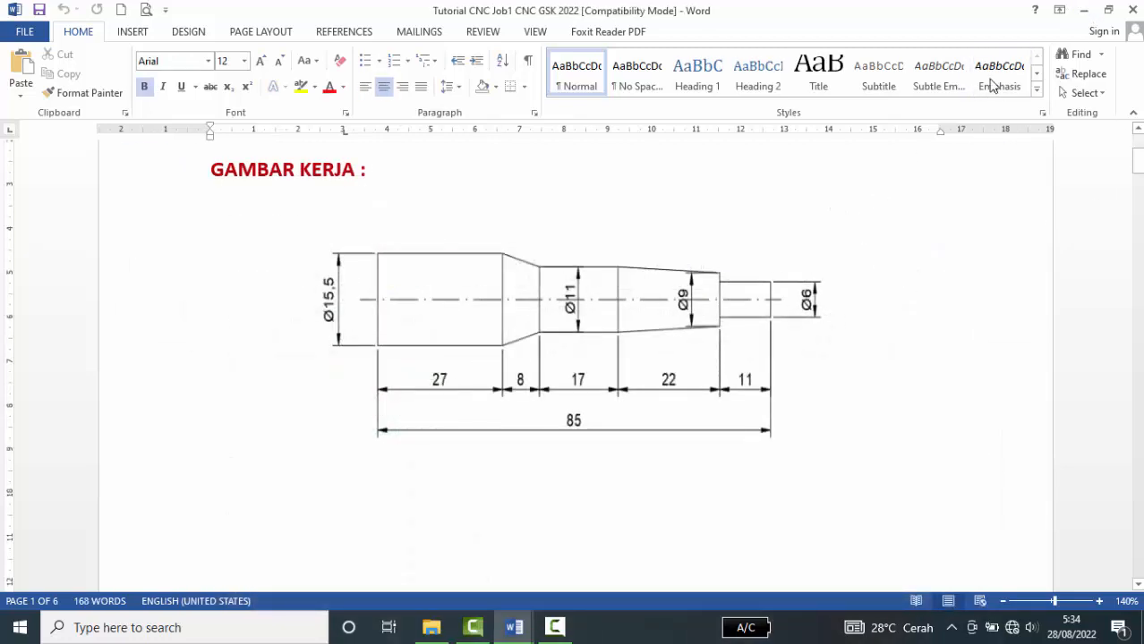
left_click(1086, 12)
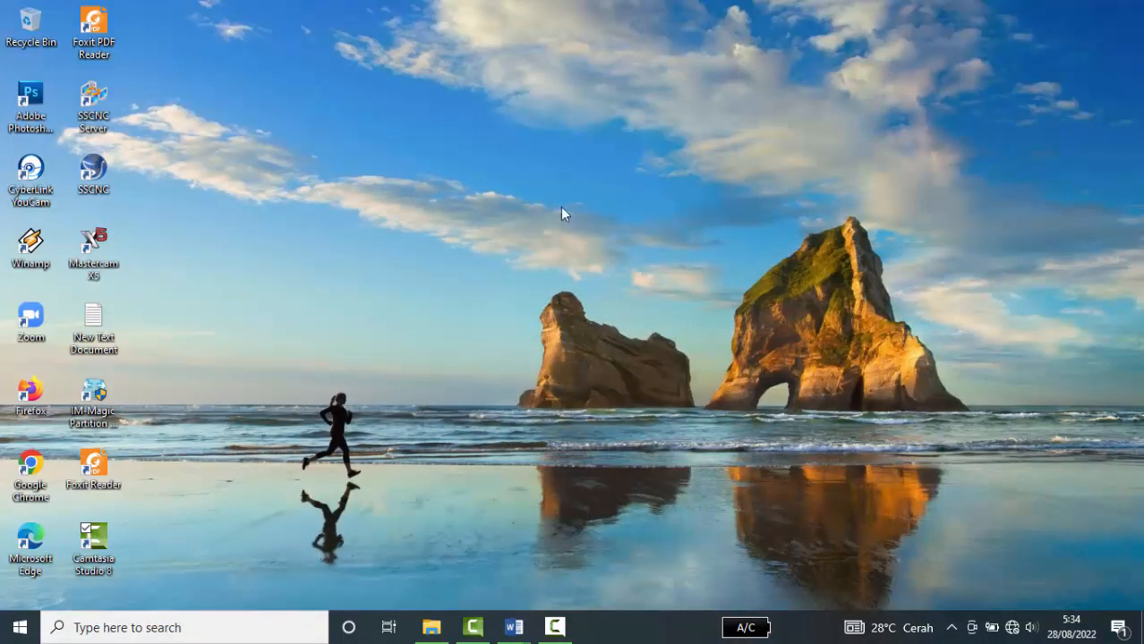
Launch the SSCNC simulator from the desktop and reposition its start window
left_click(101, 172)
double_click(101, 172)
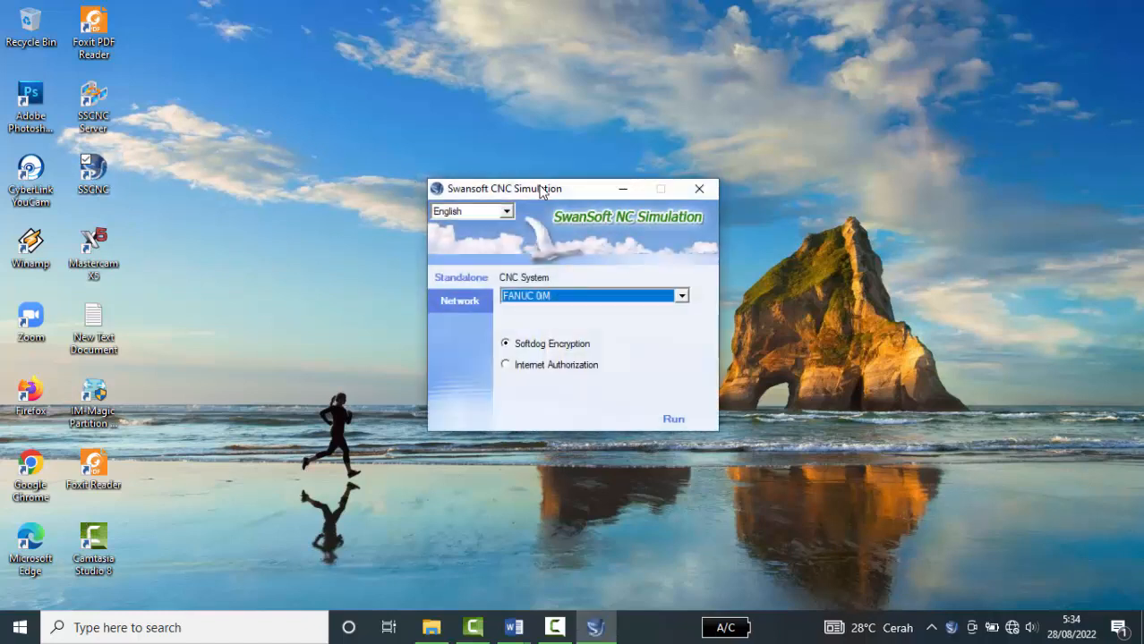
left_click_drag(549, 191, 381, 73)
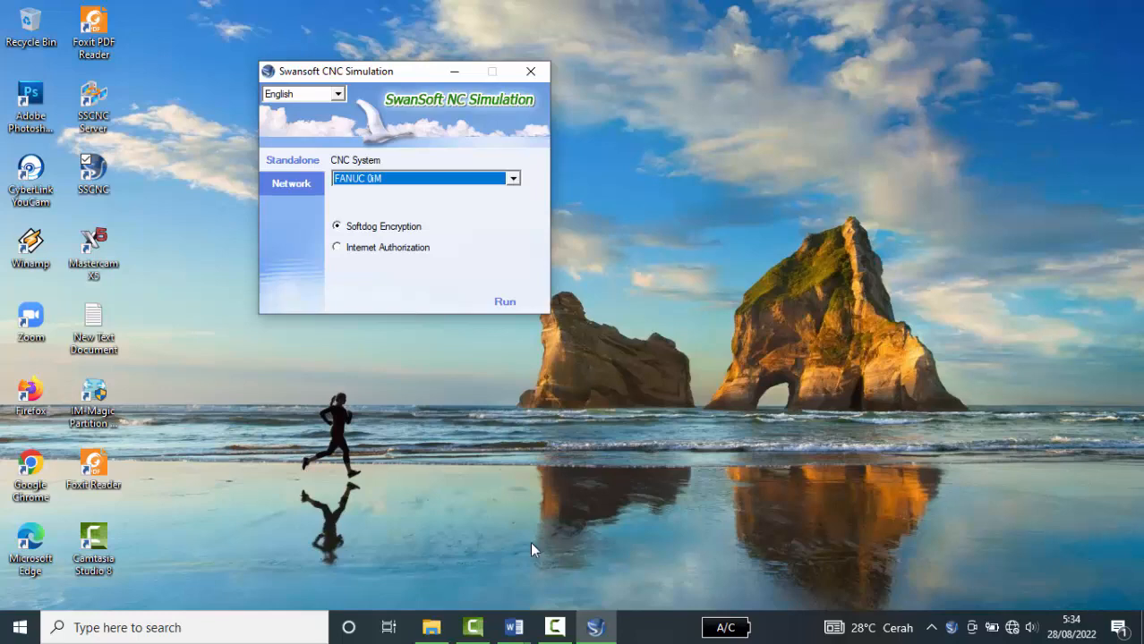
Check the title of the Tutorial CNC Job1 document for the required lathe control model
left_click(514, 628)
left_click(452, 569)
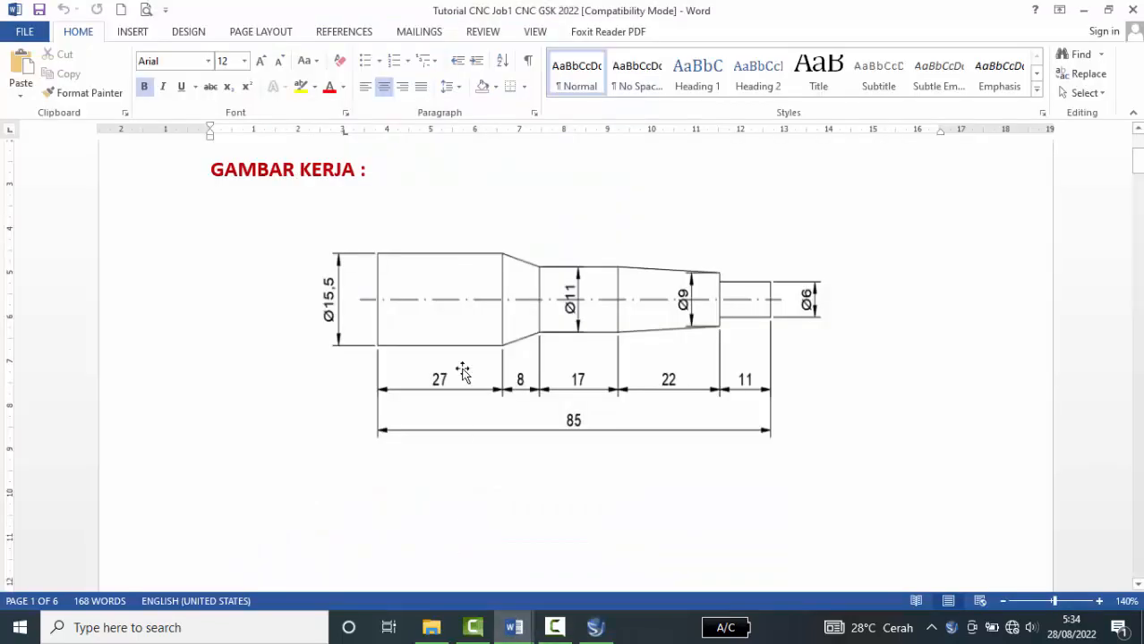
scroll(501, 349, "up", 4)
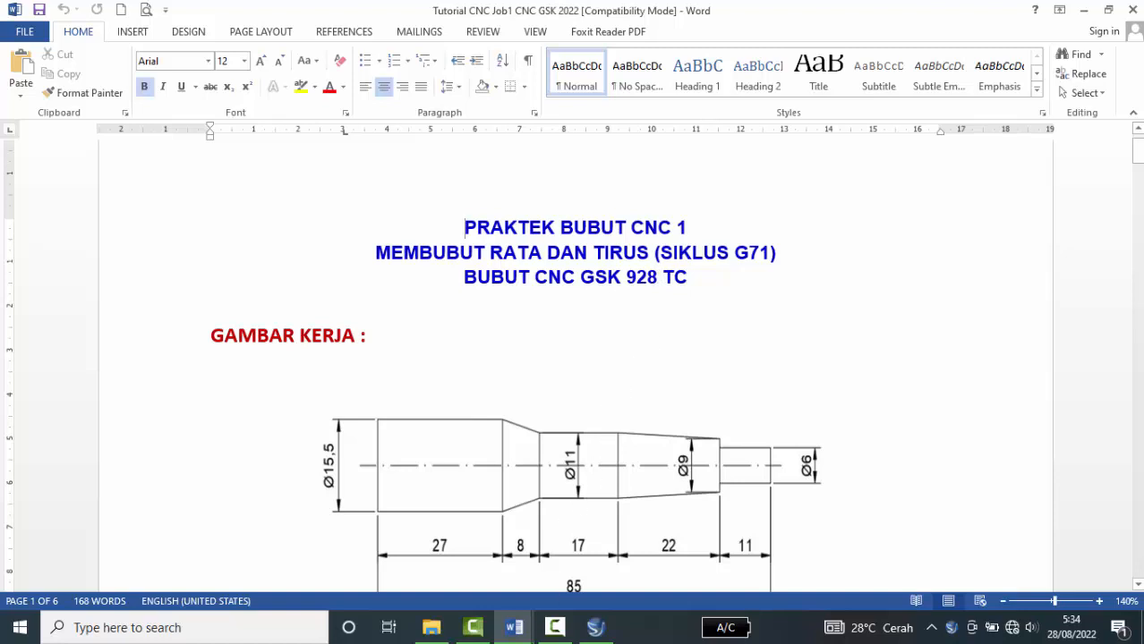
Return to the Swansoft start window, choose GSK928TC as the CNC system and run the simulation
left_click(595, 628)
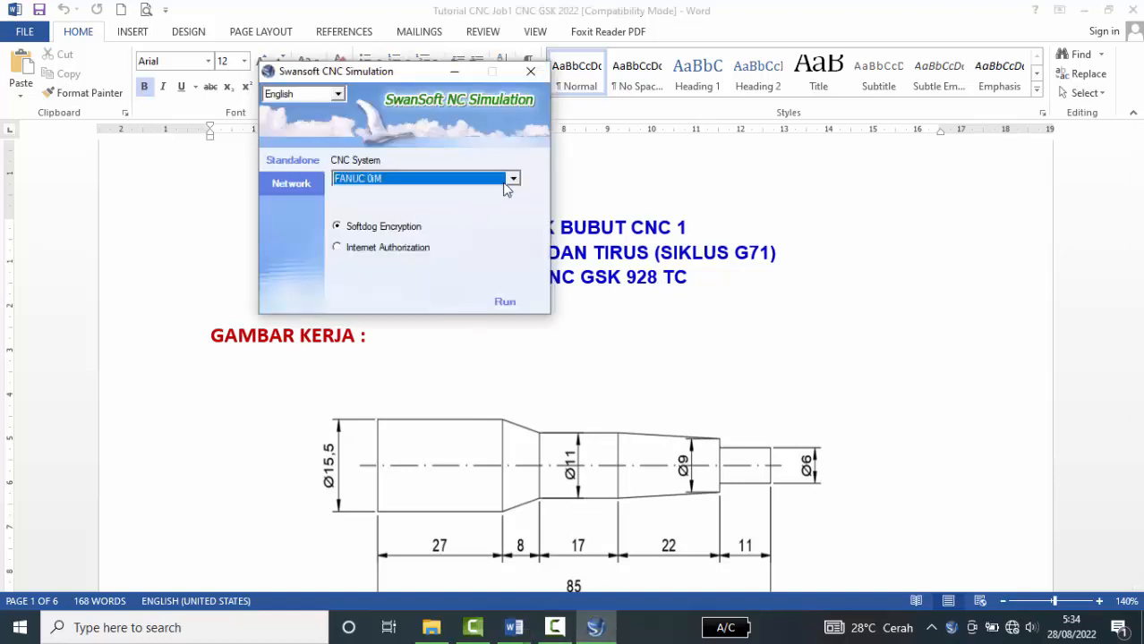
left_click(514, 180)
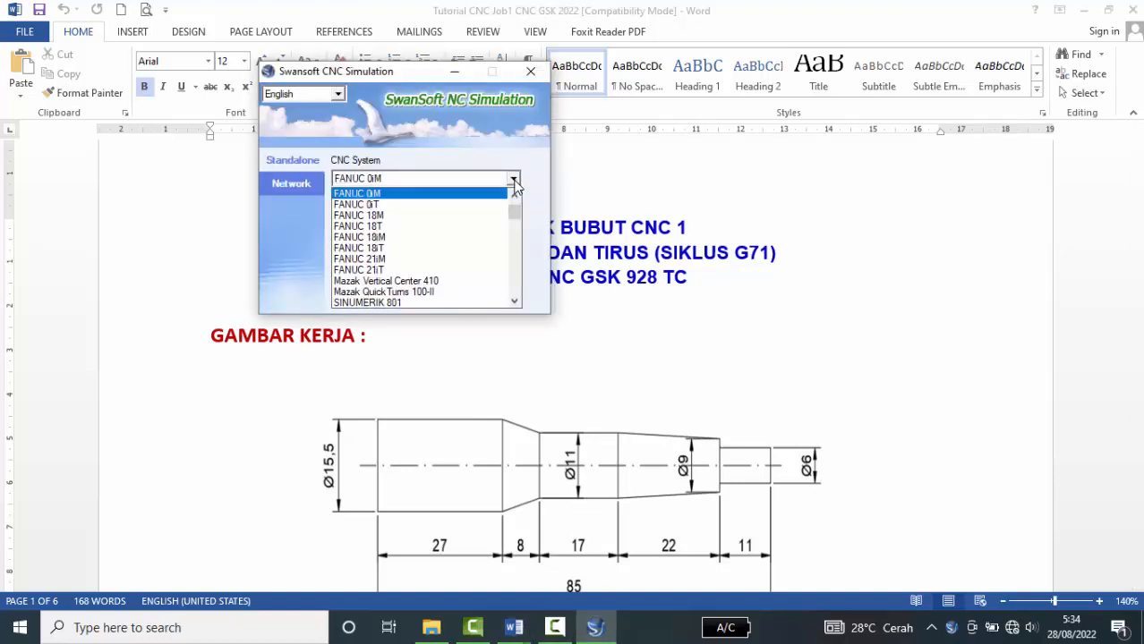
left_click_drag(515, 213, 516, 262)
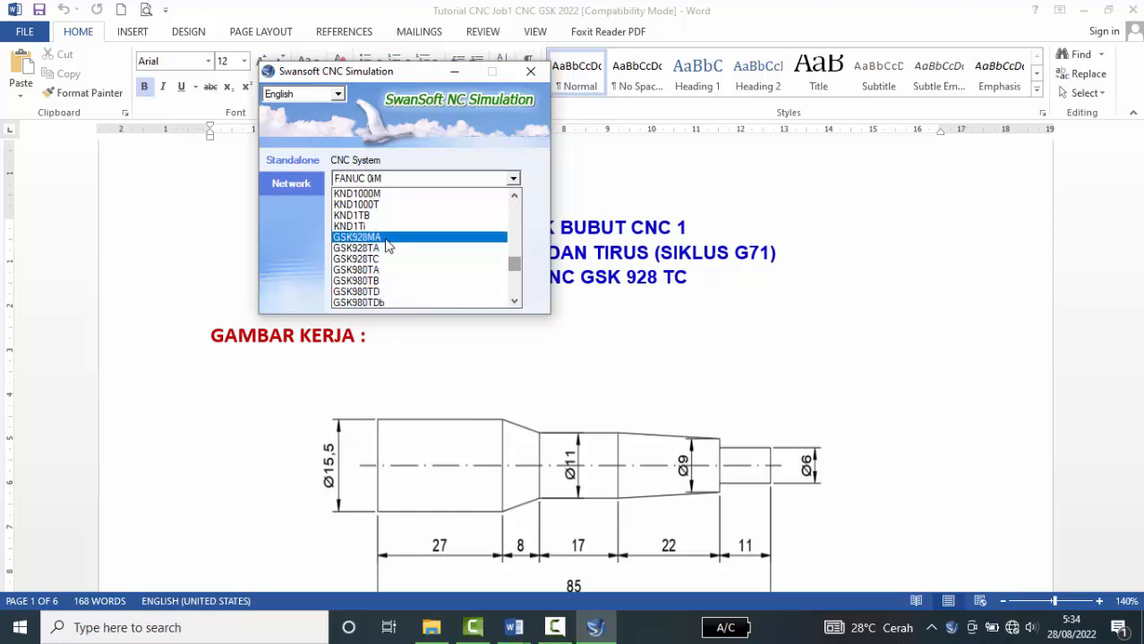
left_click(346, 263)
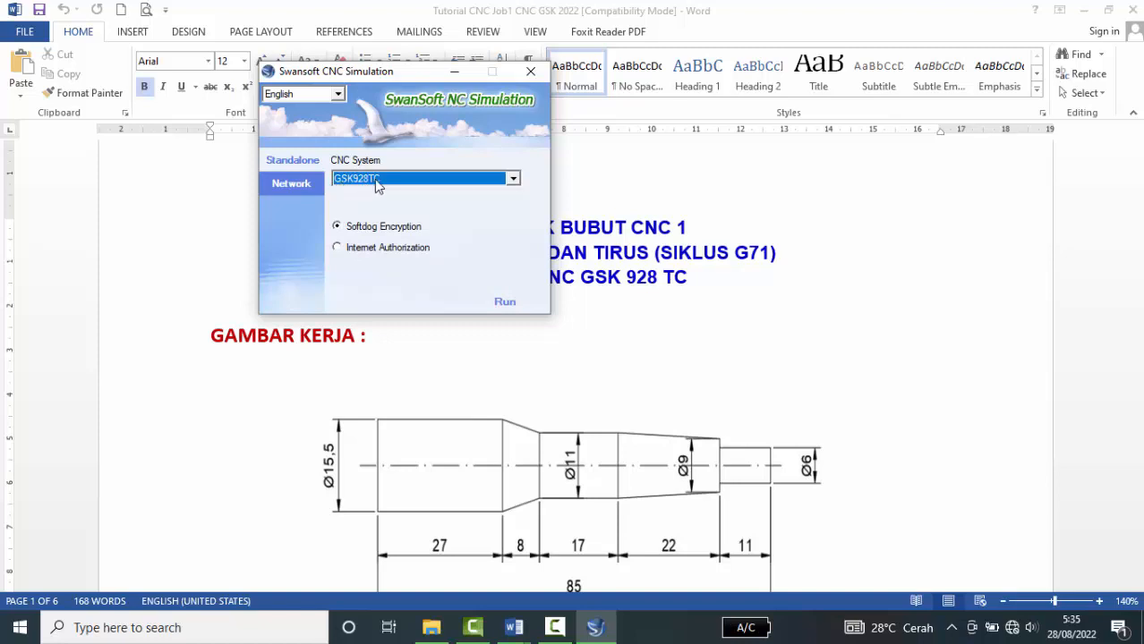
left_click(505, 305)
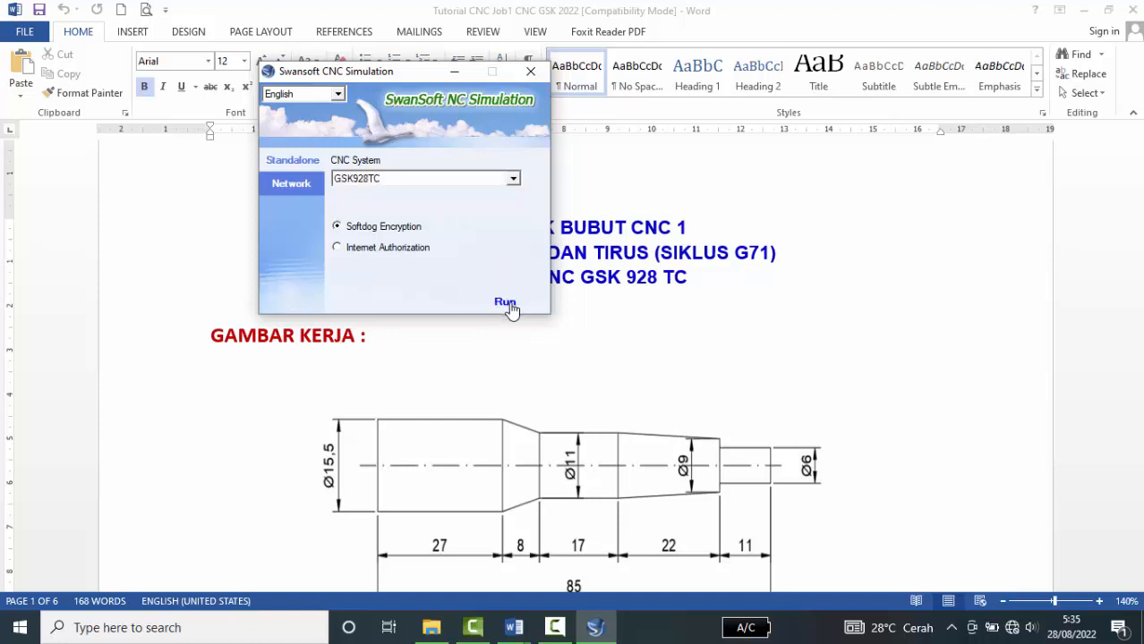
left_click(506, 303)
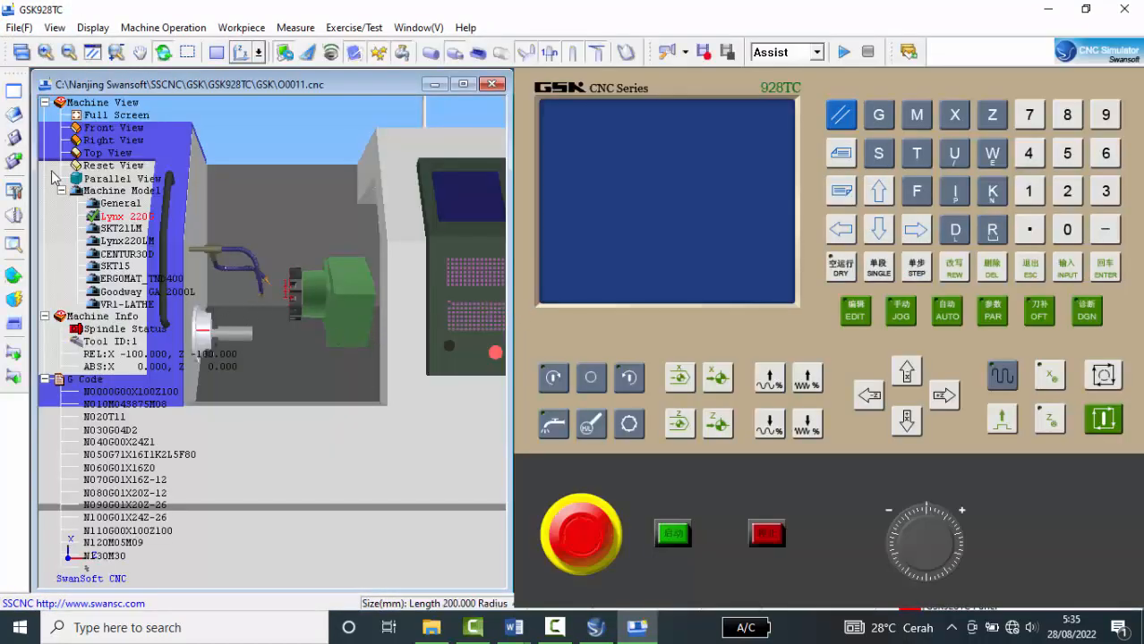
Collapse the Machine View, Machine Info and G Code trees and bring the whole lathe into view
left_click(45, 103)
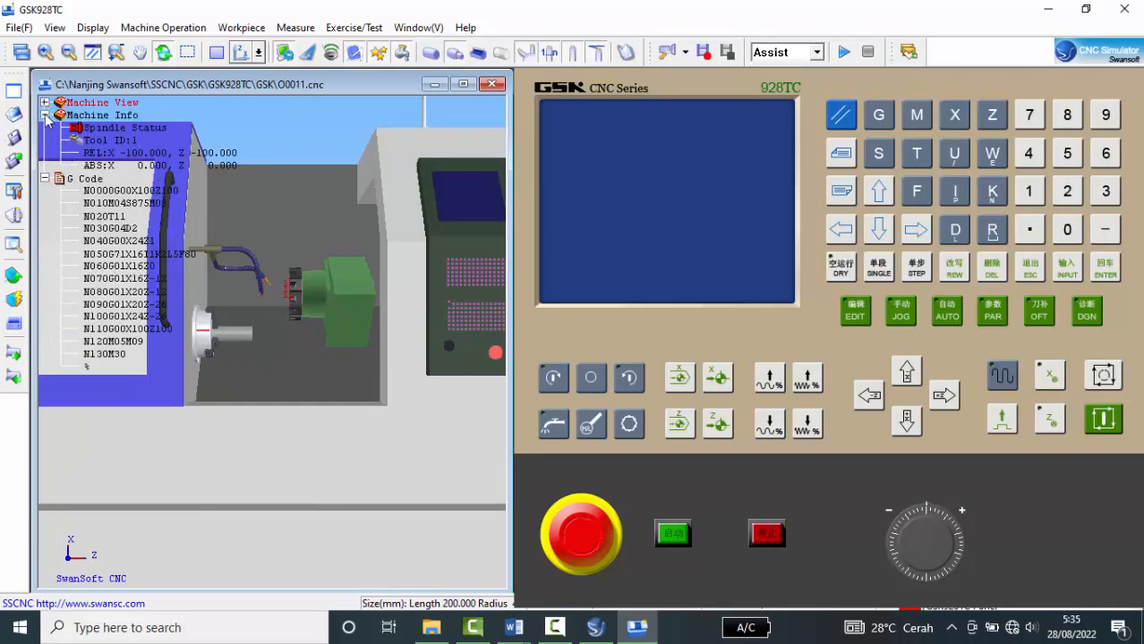
left_click(45, 115)
left_click(45, 128)
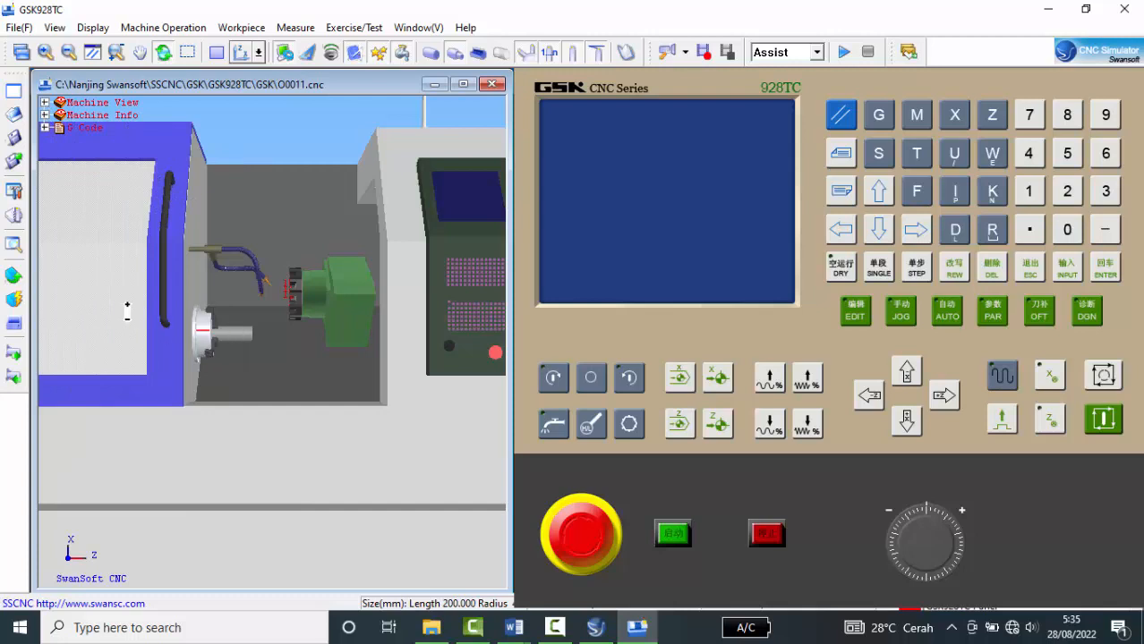
scroll(258, 323, "down", 4)
left_click_drag(334, 371, 317, 435)
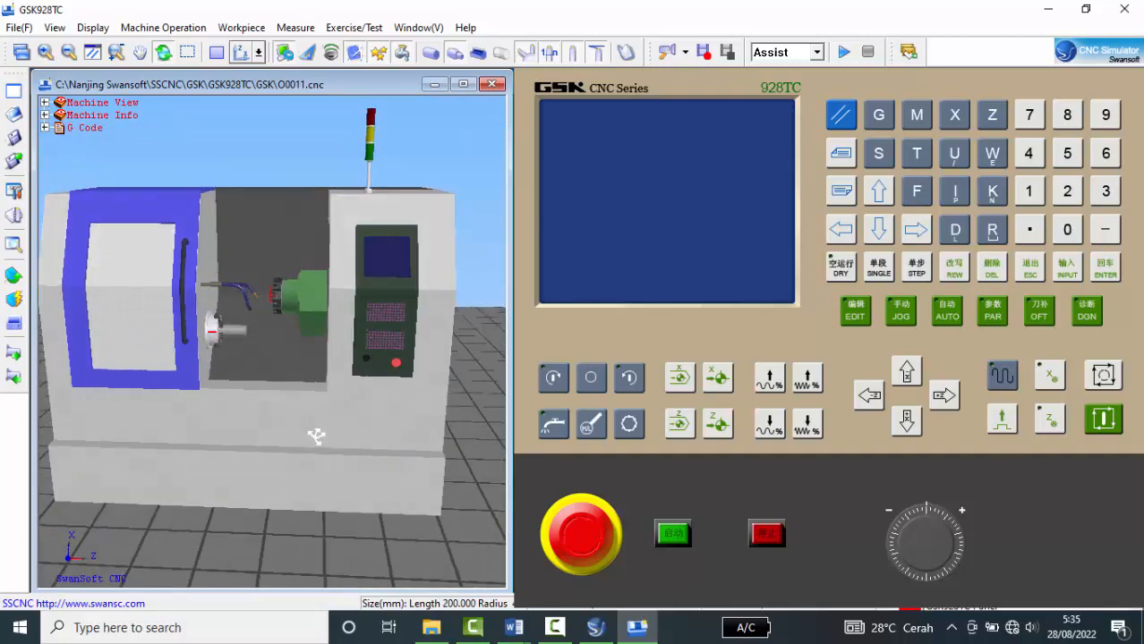
scroll(255, 324, "up", 1)
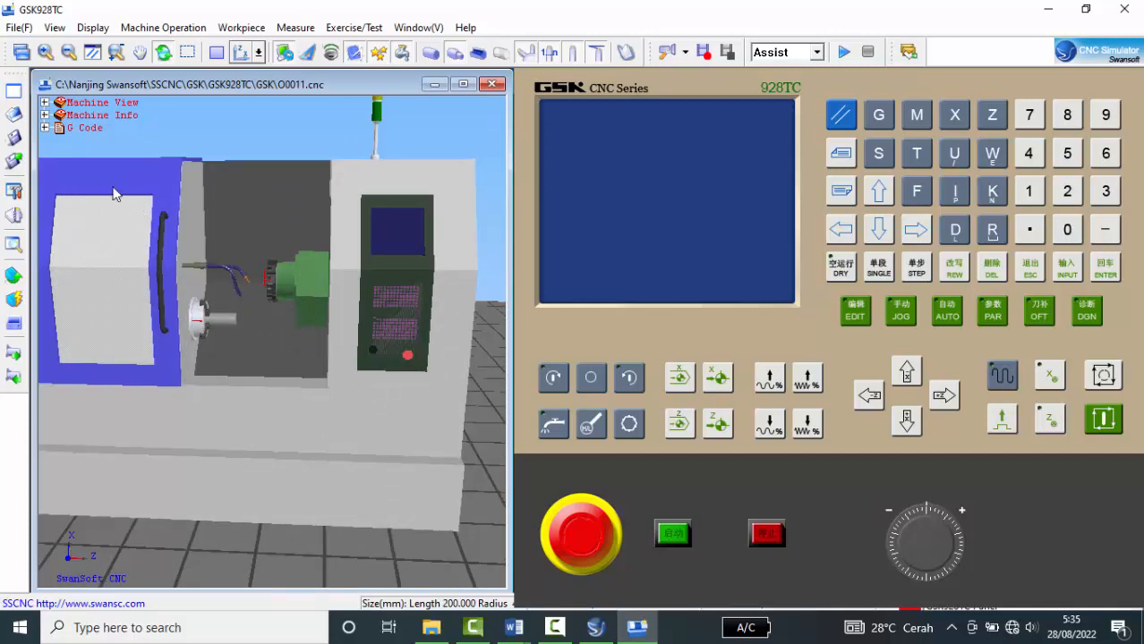
Change the machine model to Lynx220LM and collapse the Machine View tree
left_click(45, 102)
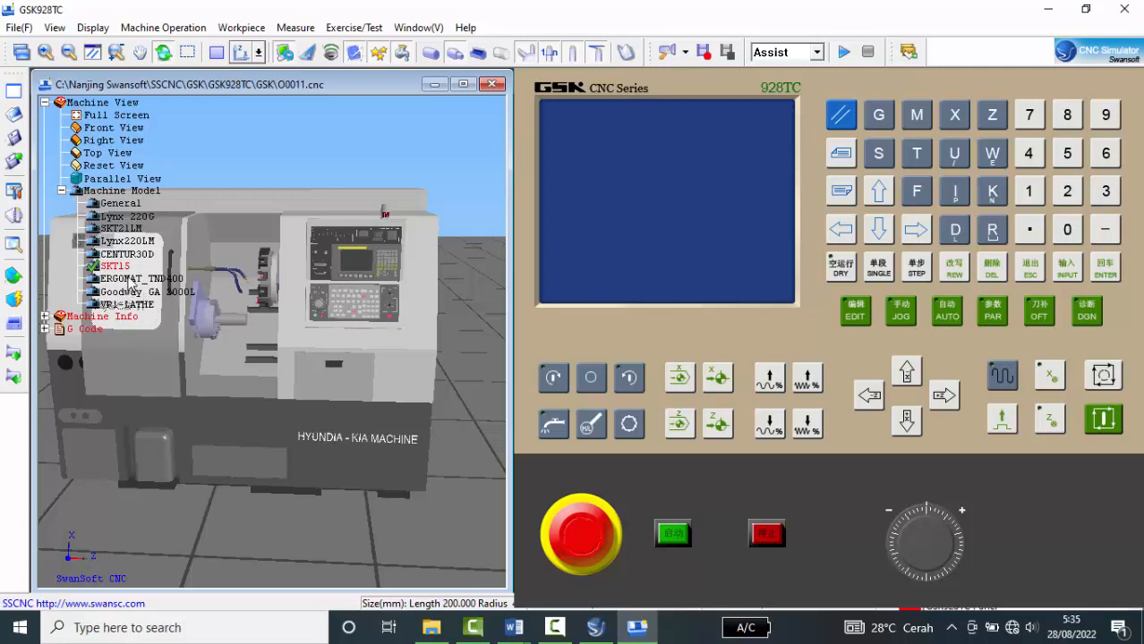
left_click(132, 242)
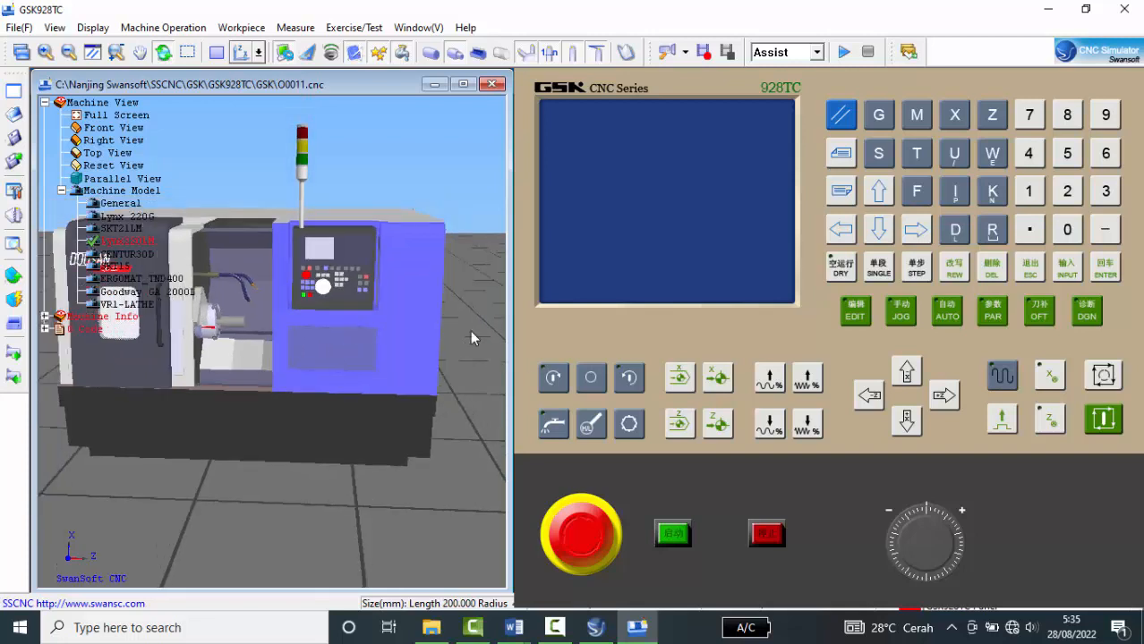
left_click(44, 102)
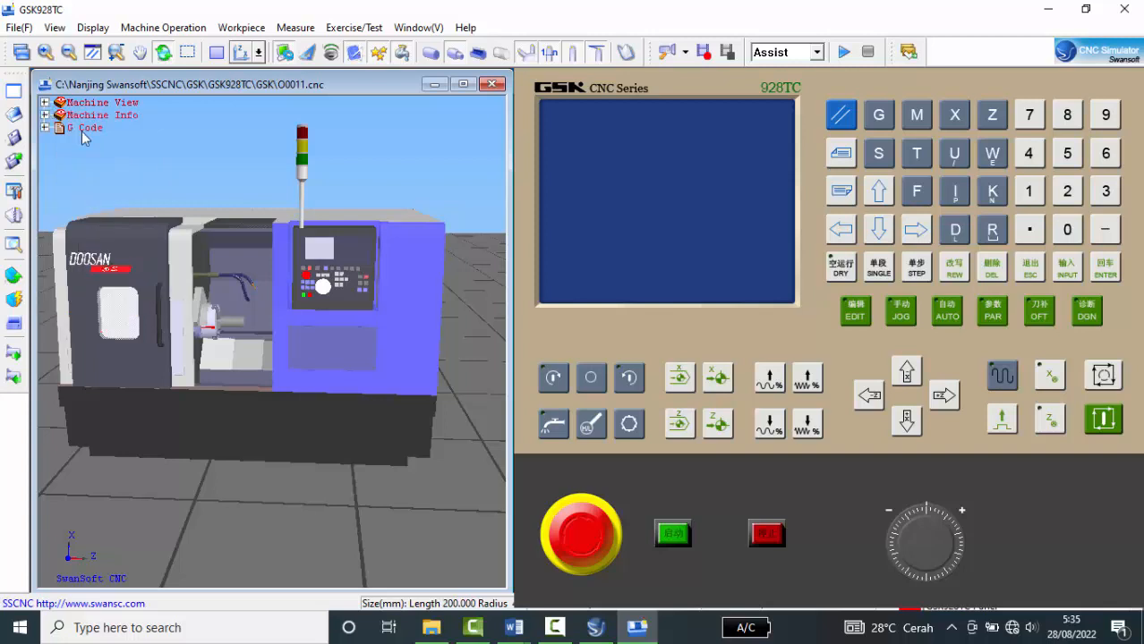
Inspect the lathe model from several angles and return it to a straight front view
scroll(311, 320, "down", 1)
scroll(219, 344, "up", 2)
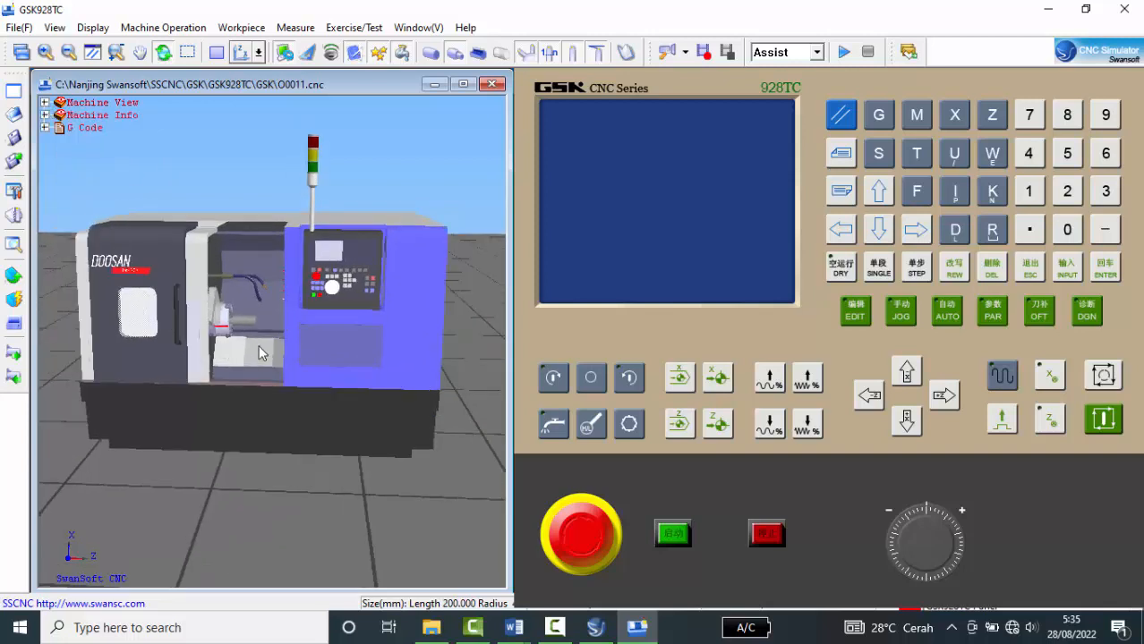
left_click_drag(398, 319, 299, 428)
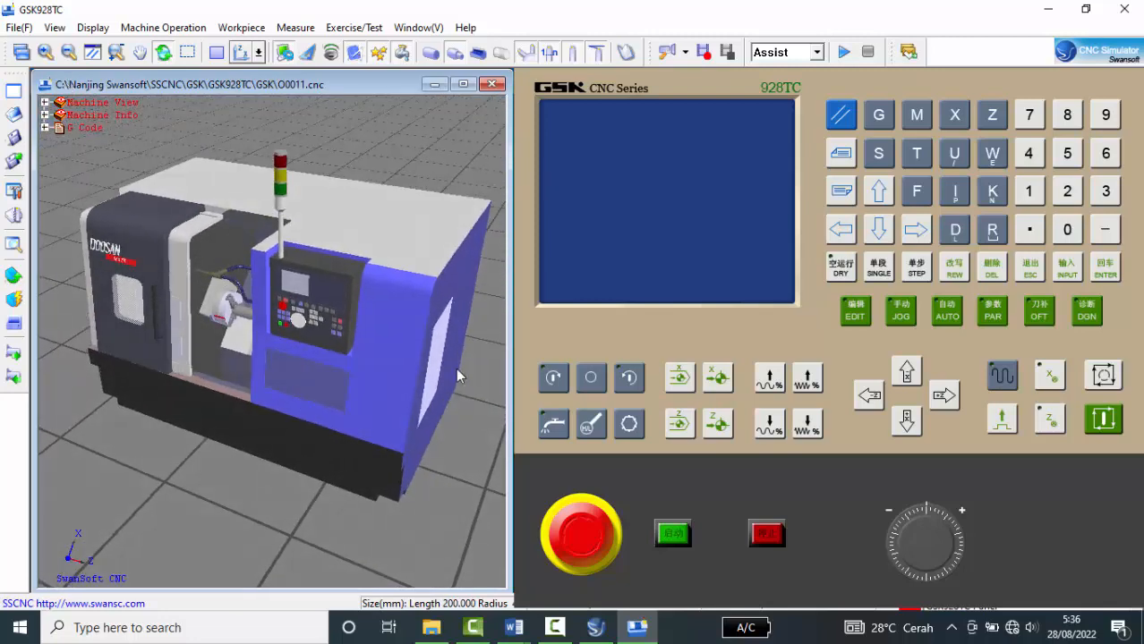
scroll(453, 327, "up", 2)
left_click_drag(416, 316, 491, 274)
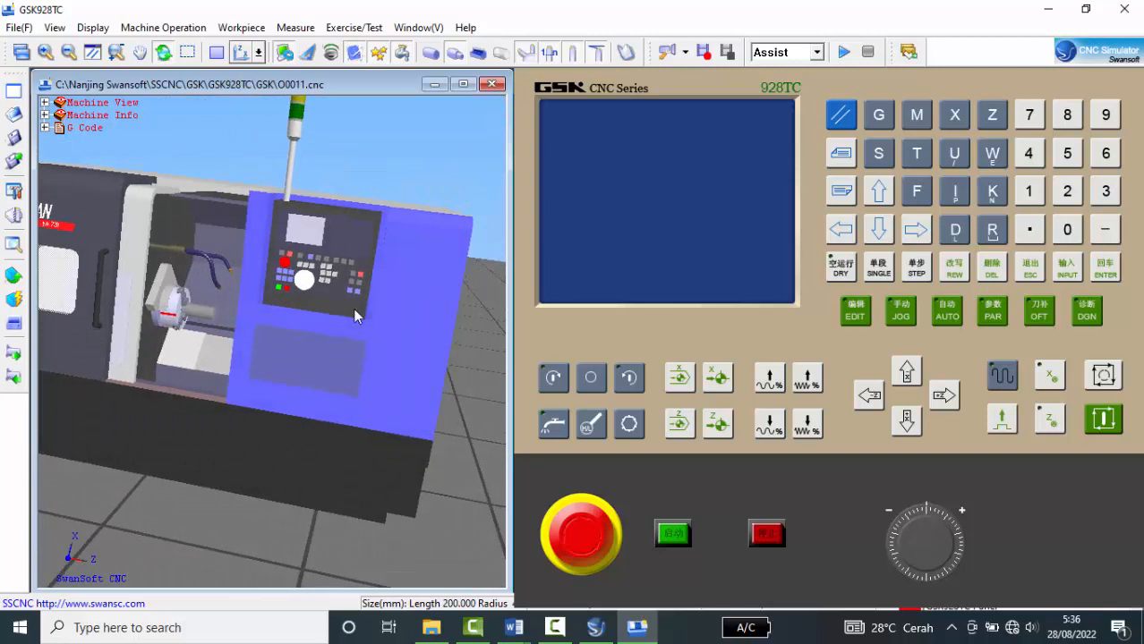
left_click(236, 52)
scroll(387, 347, "down", 2)
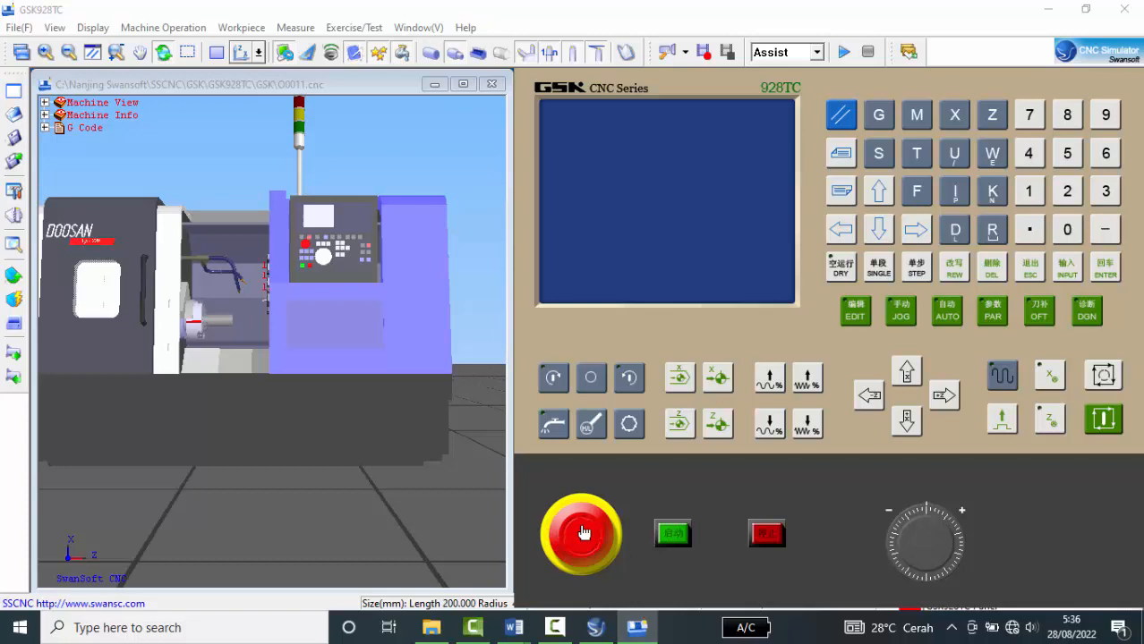
Release the emergency stop, power on the GSK 928TC control and frame the machine closely
left_click(674, 535)
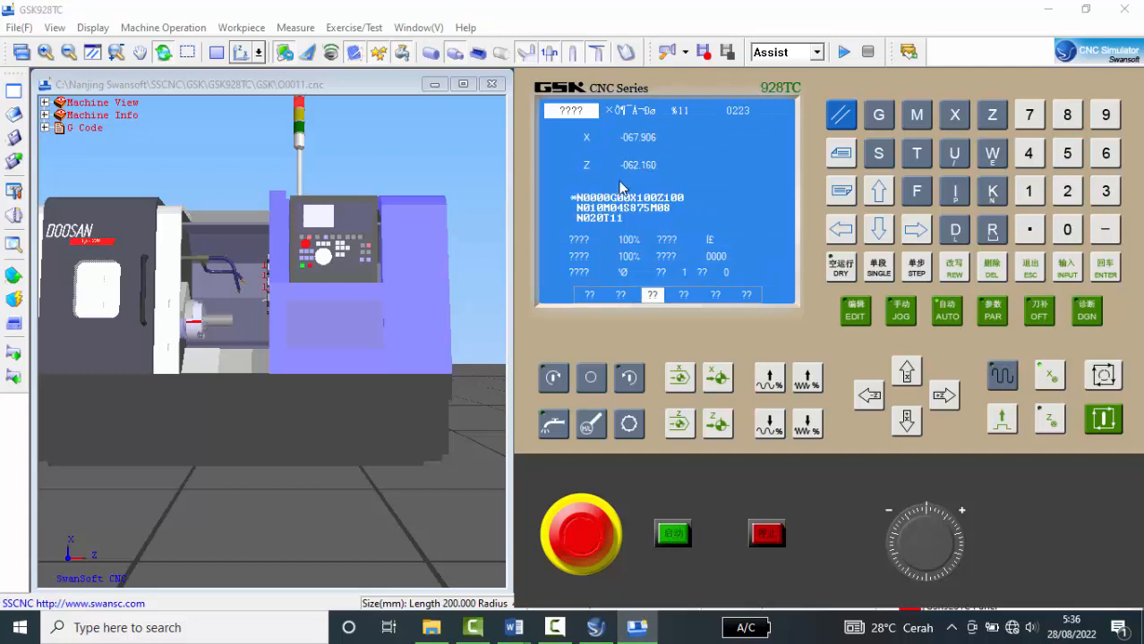
scroll(440, 447, "down", 2)
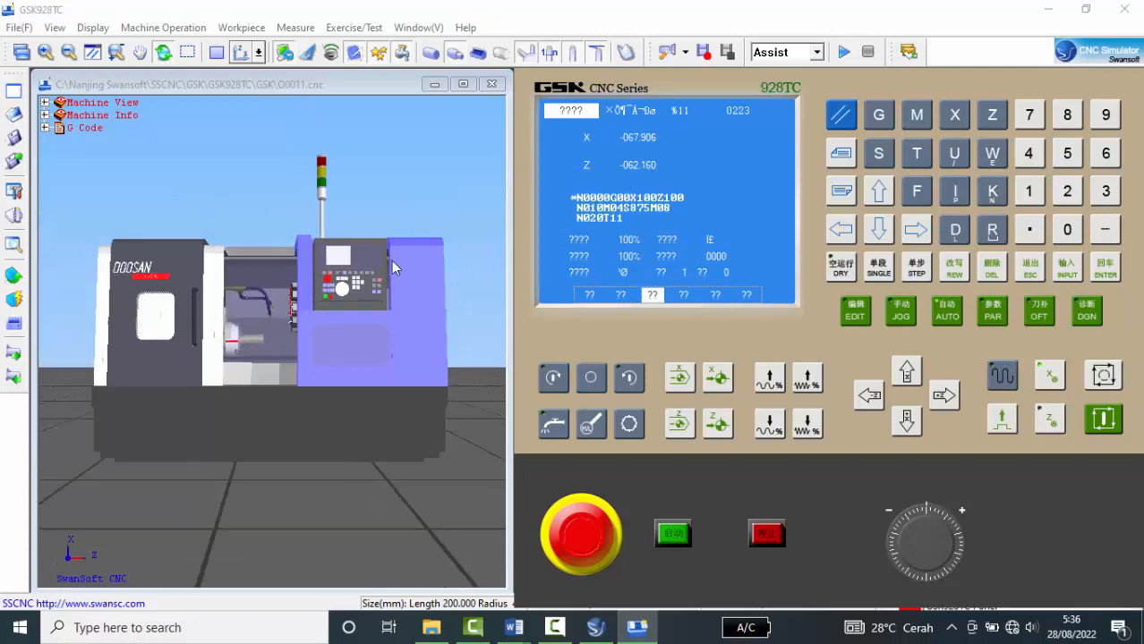
scroll(348, 161, "up", 2)
scroll(362, 210, "up", 1)
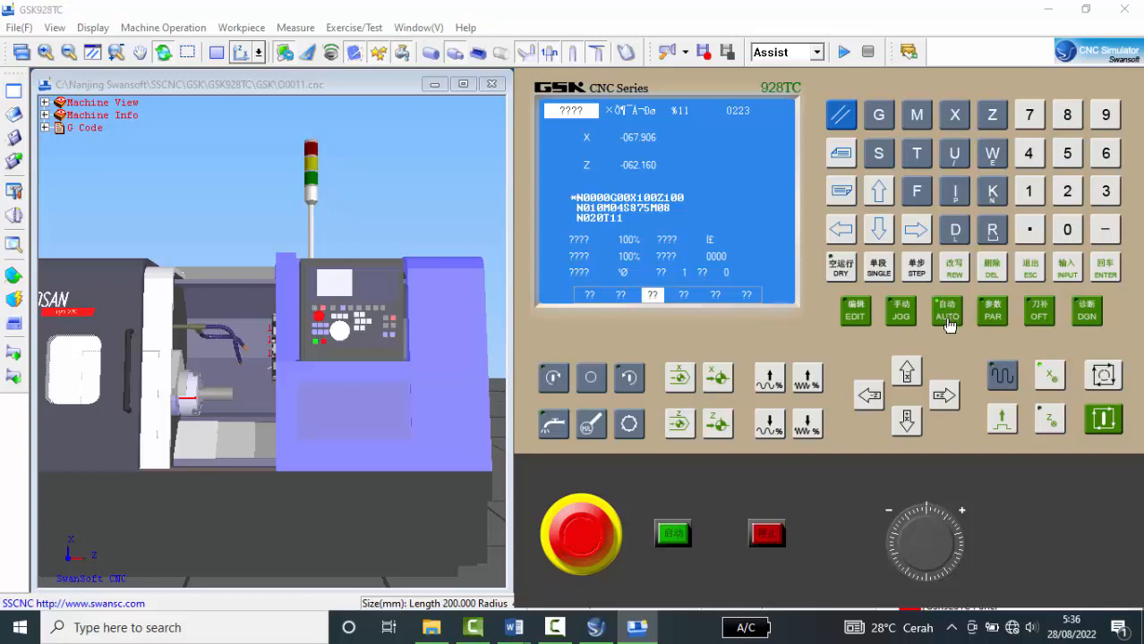
Switch the control to JOG mode and return the X and Z axes to machine zero
left_click(900, 312)
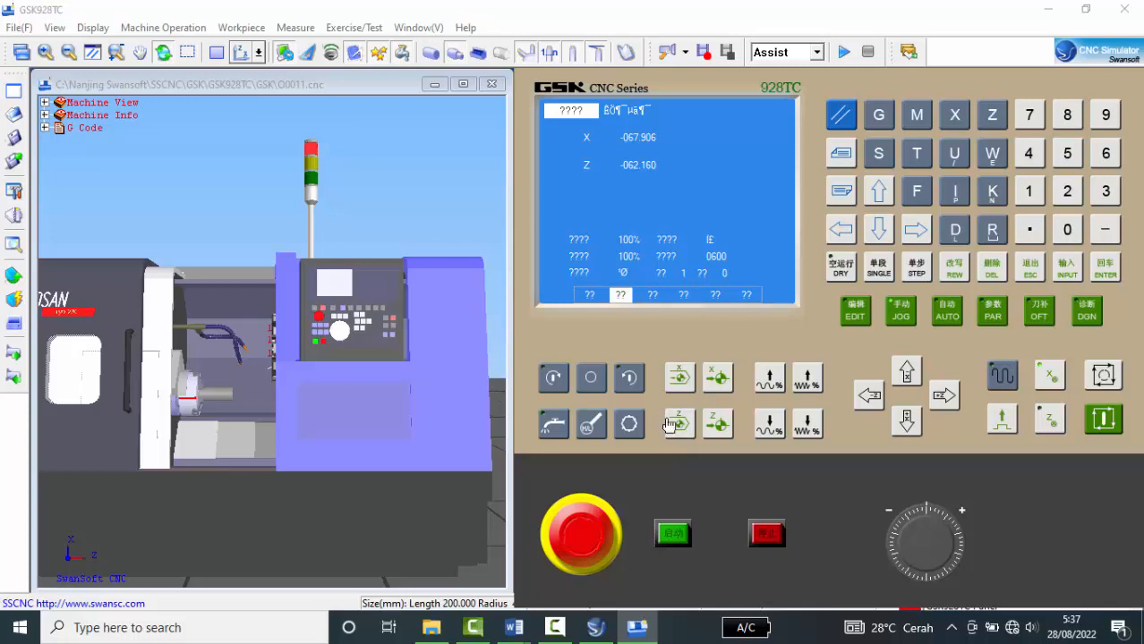
left_click(718, 379)
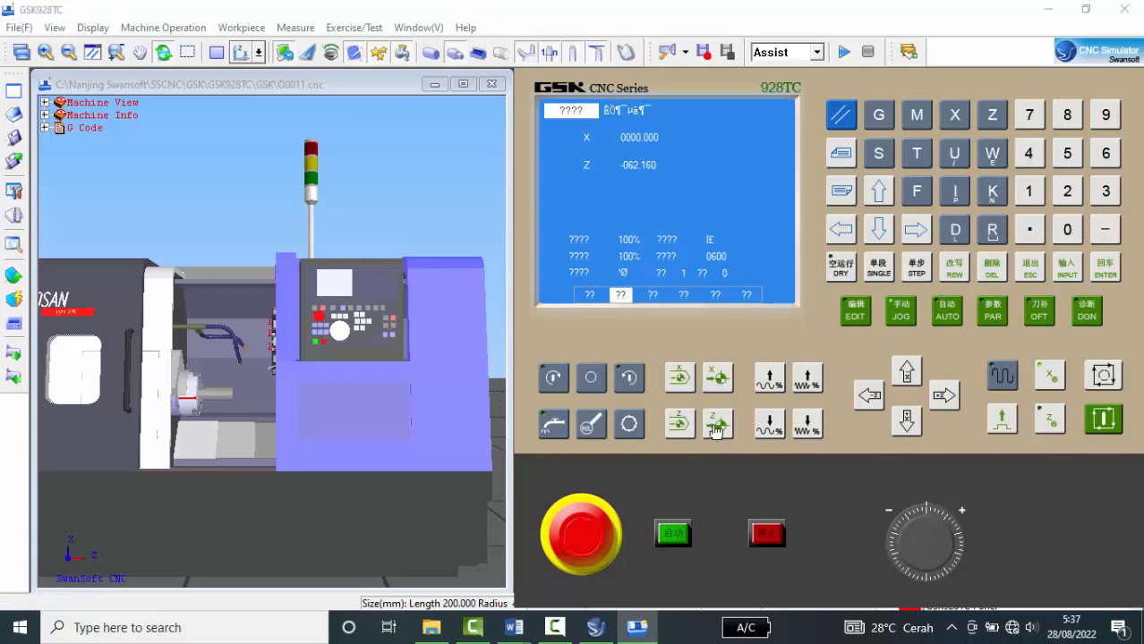
left_click(717, 424)
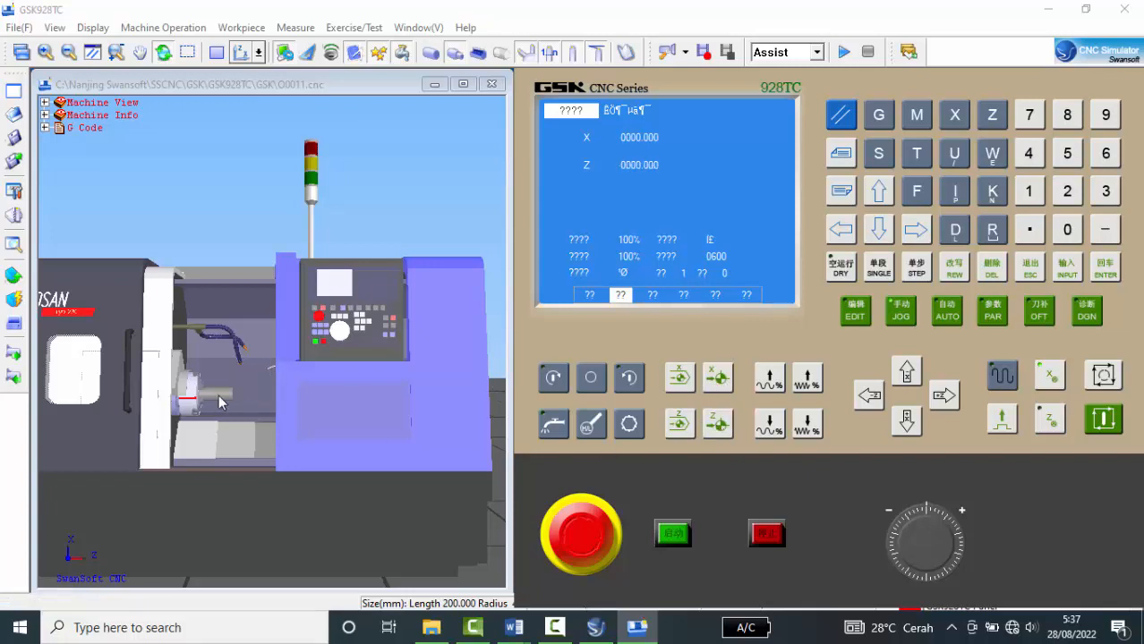
middle_click_drag(294, 395, 374, 408)
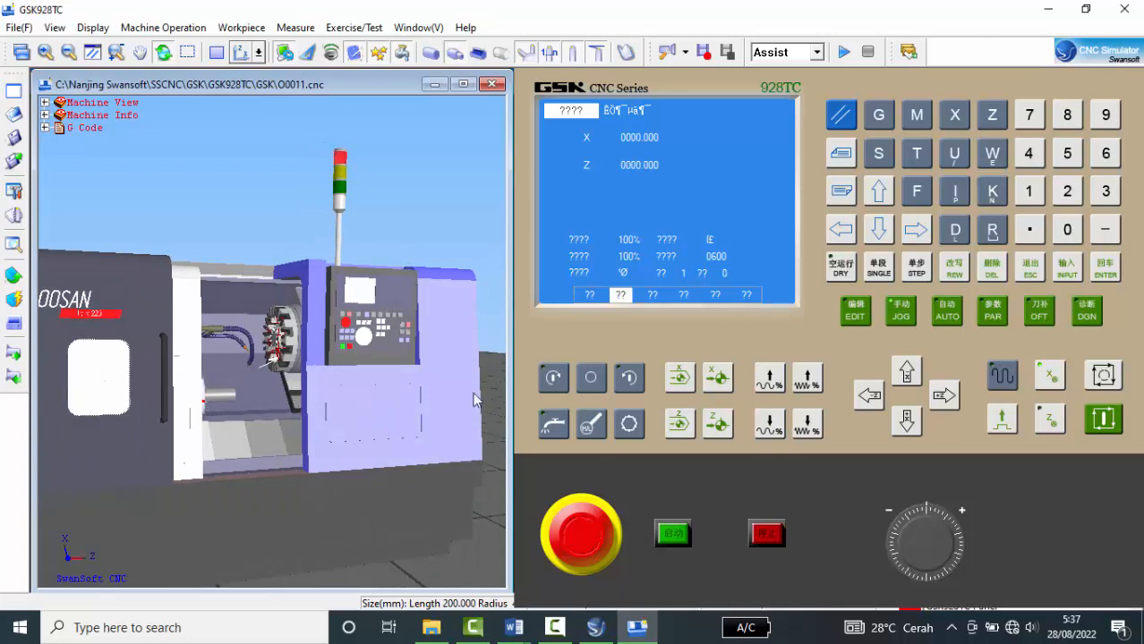
middle_click_drag(313, 361, 324, 350)
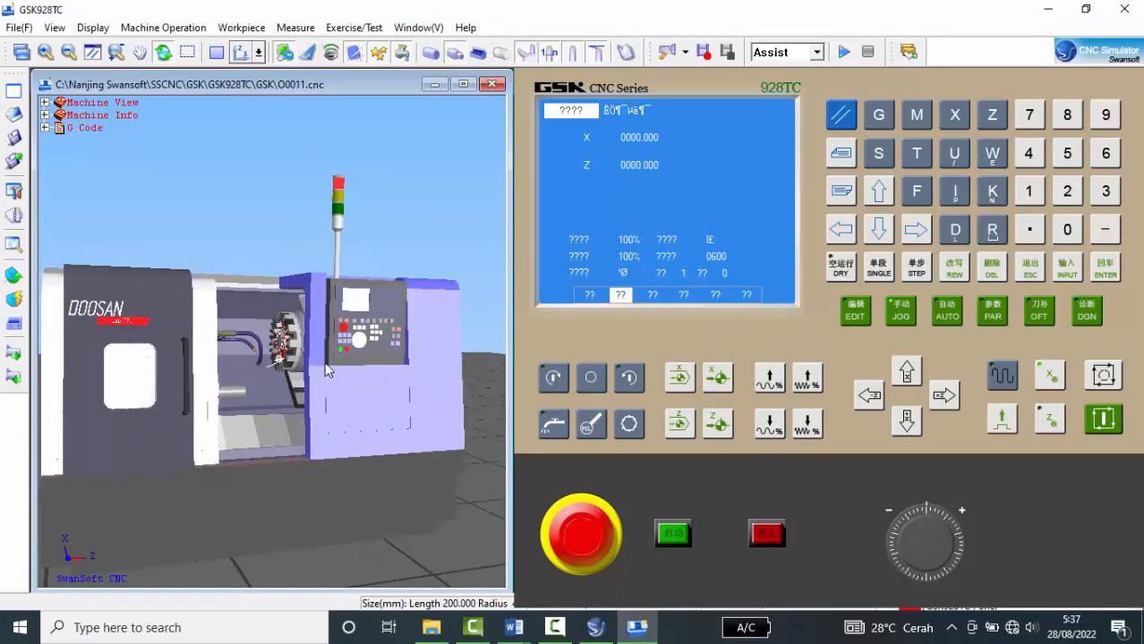
middle_click_drag(332, 405, 332, 399)
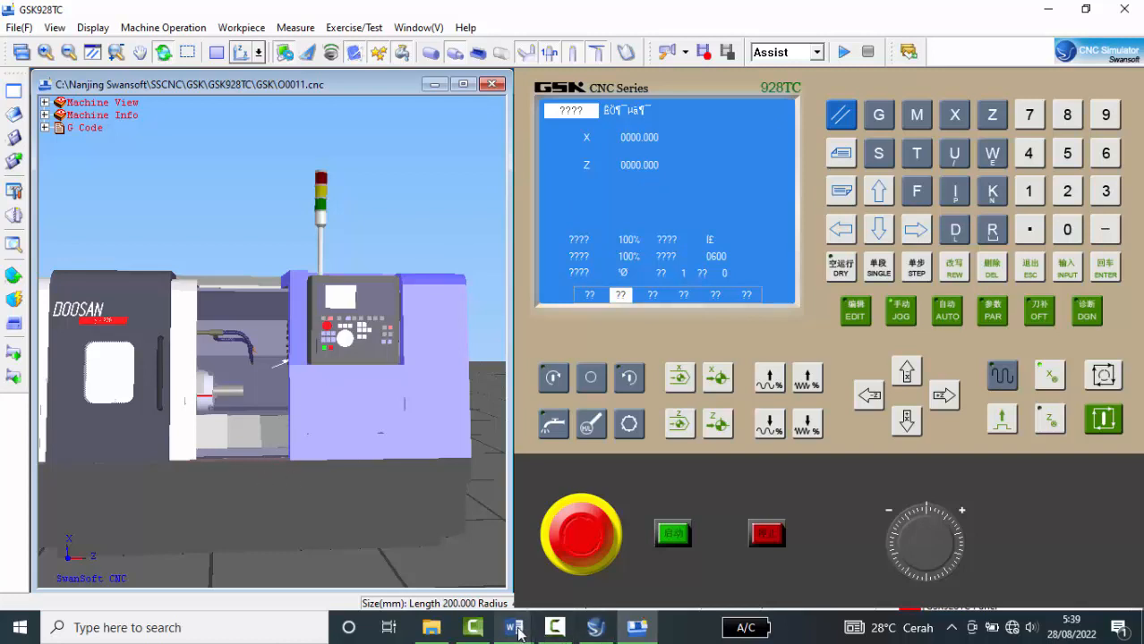
Switch to the Tutorial CNC Job1 document in Word, review the part's diameters and lengths in the working drawing, and return to the simulator
mouse_move(517, 633)
left_click(452, 564)
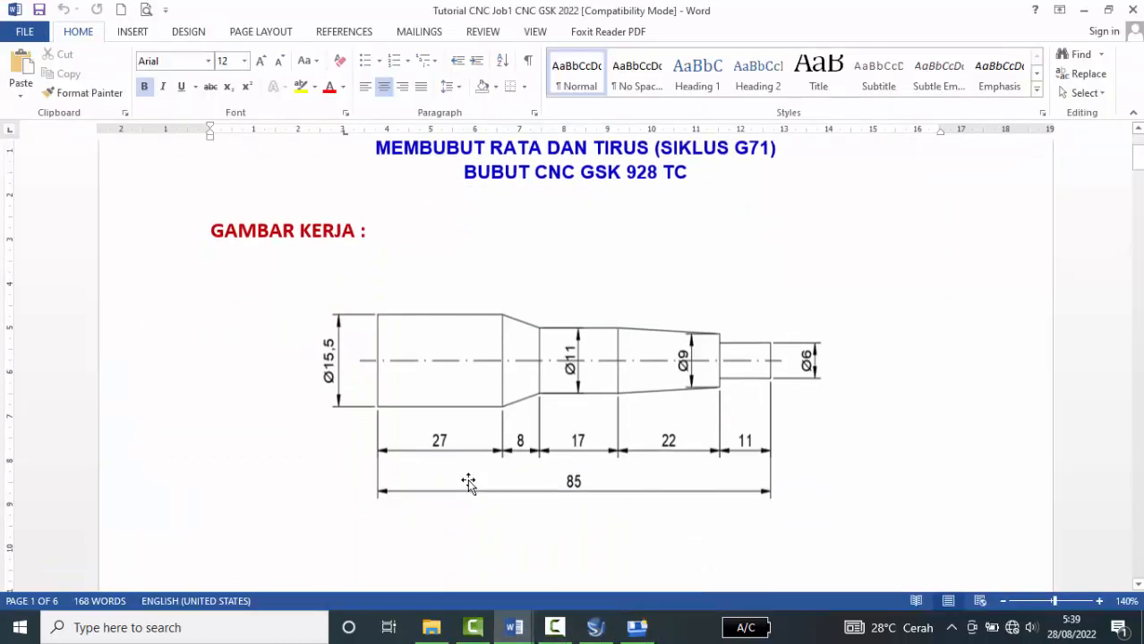
scroll(432, 445, "down", 3)
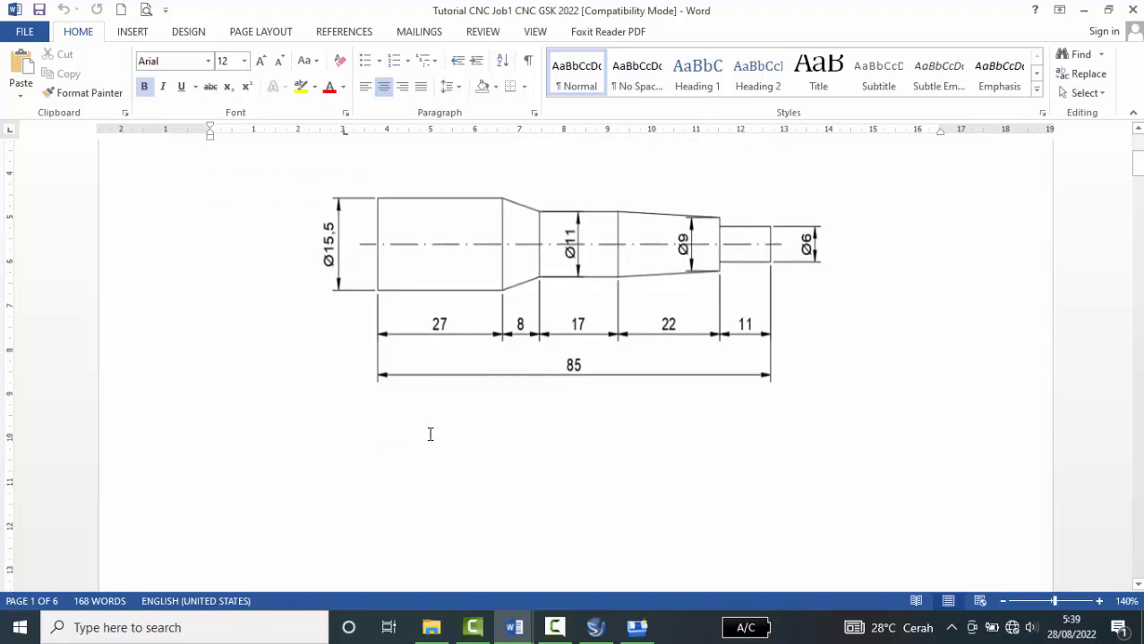
scroll(428, 425, "up", 1)
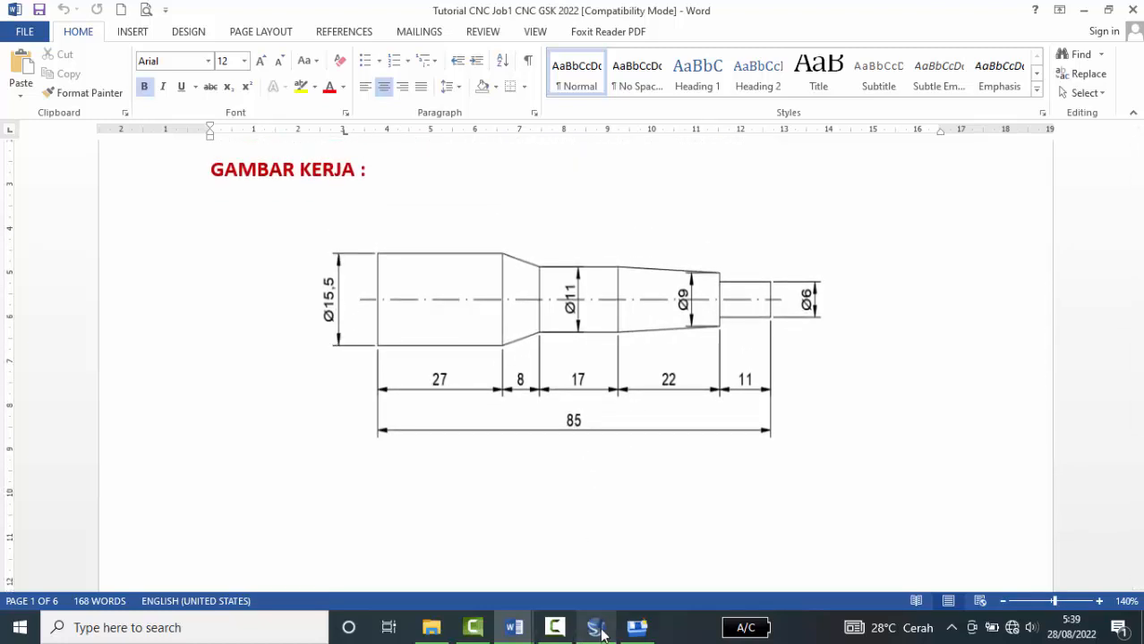
left_click(637, 627)
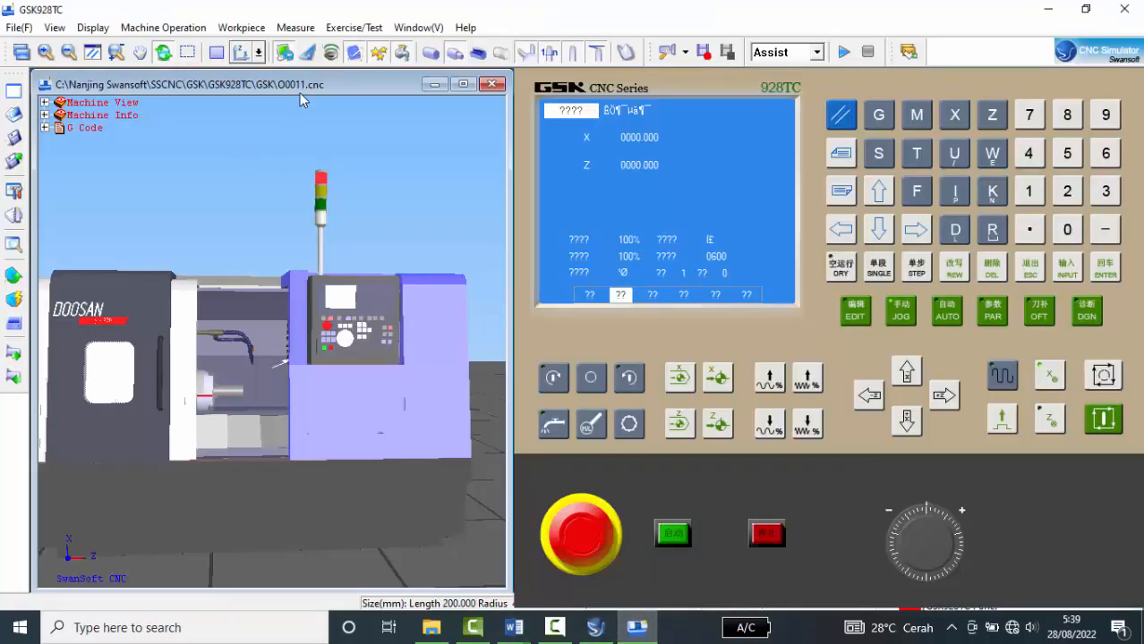
Set the workpiece stock size to a diameter of 15.5 mm and a length of 85 mm
left_click(257, 32)
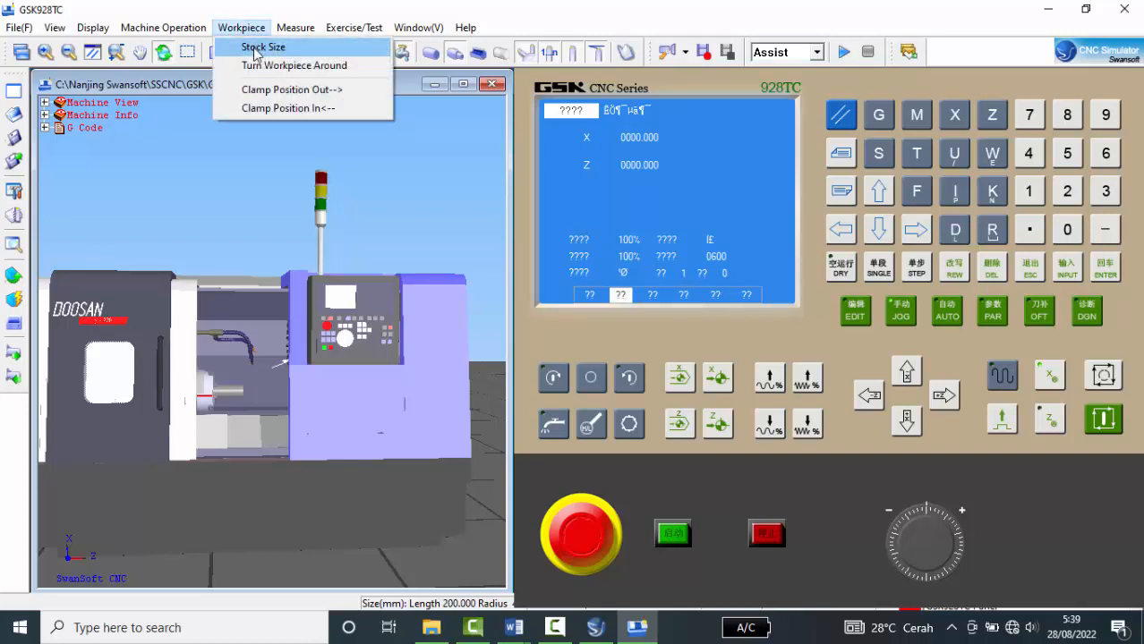
left_click(256, 48)
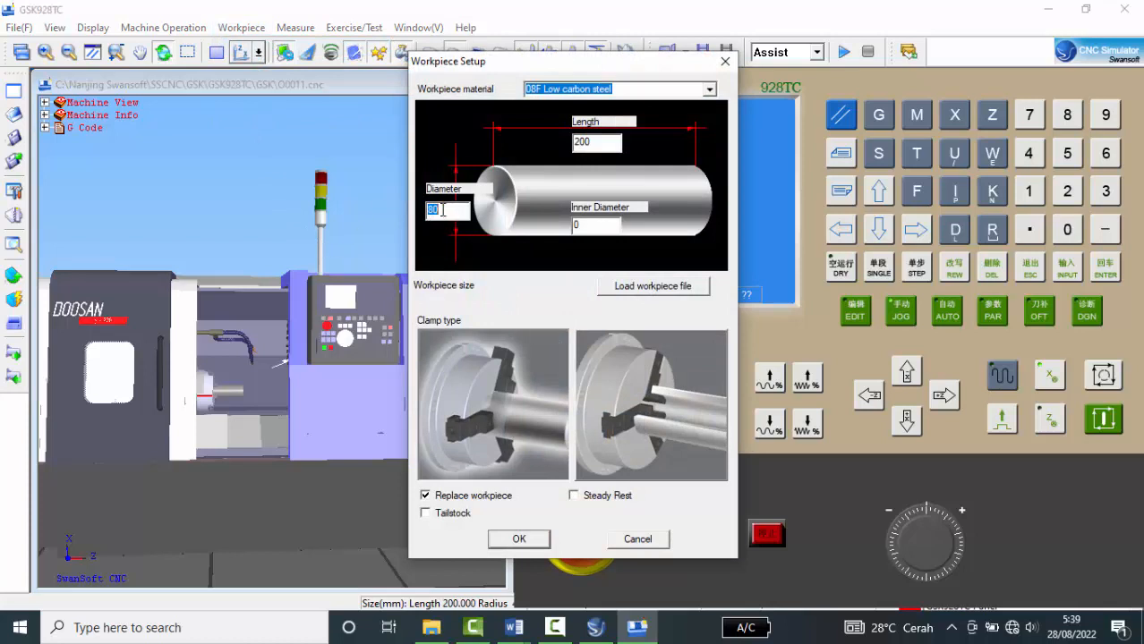
type("15.5")
left_click(592, 144)
left_click_drag(592, 145, 575, 145)
type("85")
left_click(519, 539)
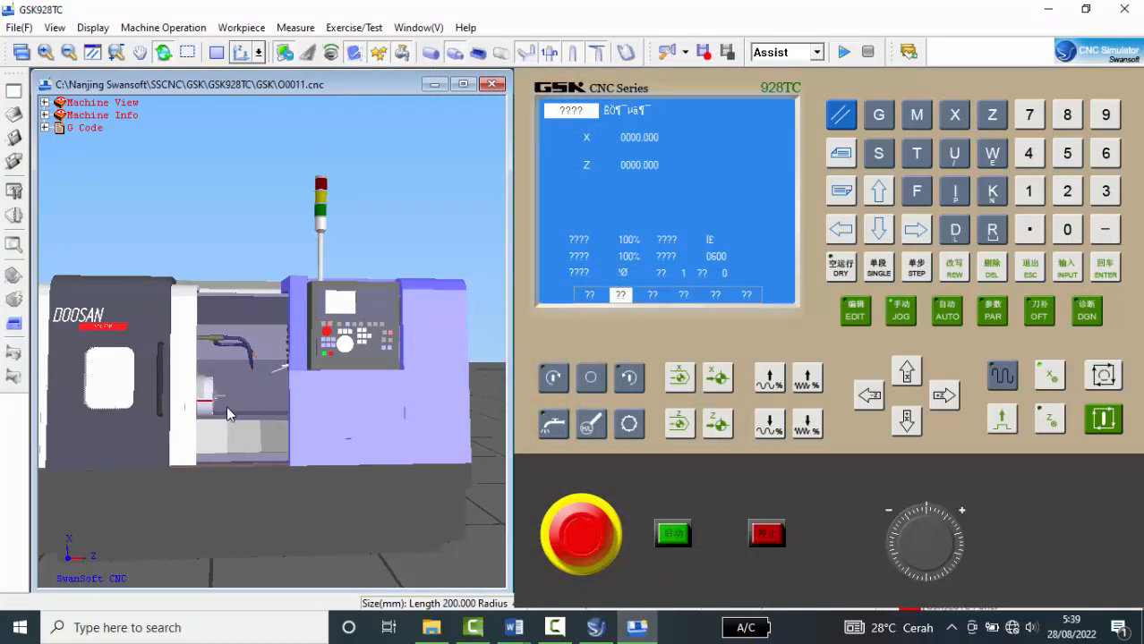
Show the machine in 2D view with the clamped workpiece and chuck jaws framed closely
scroll(224, 412, "up", 5)
scroll(230, 415, "up", 5)
scroll(184, 354, "up", 5)
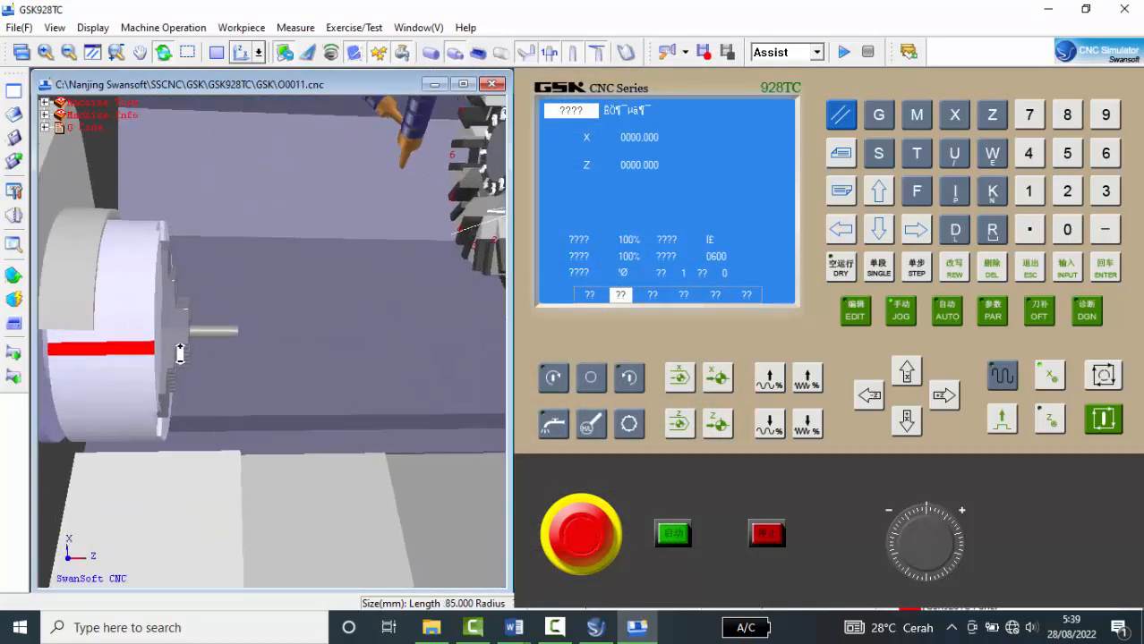
scroll(185, 347, "up", 2)
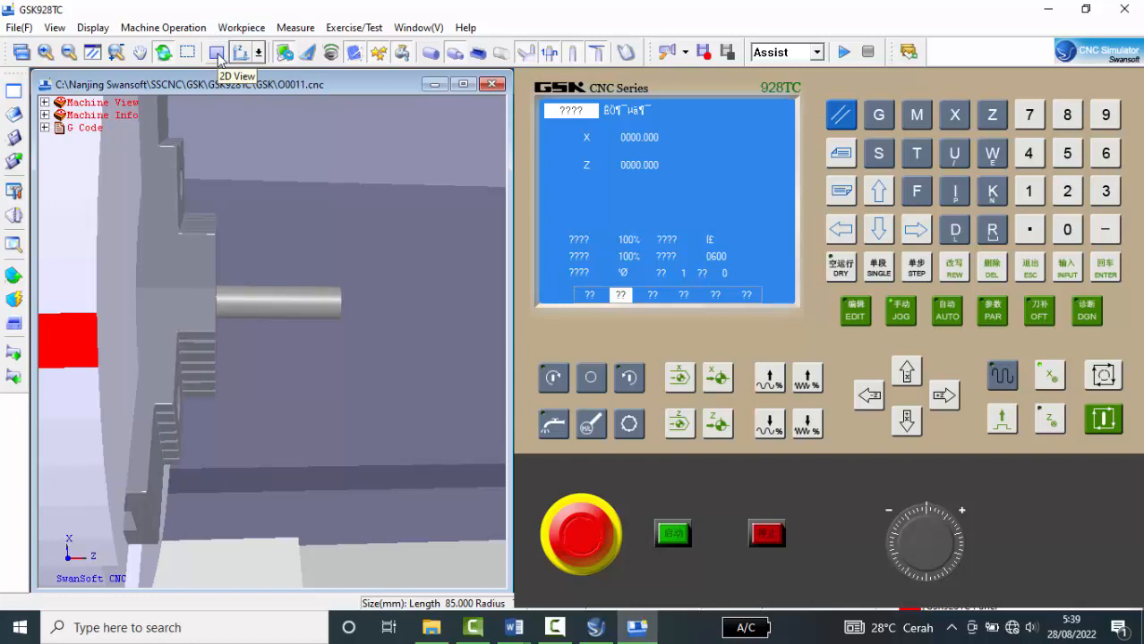
left_click(219, 57)
scroll(378, 263, "down", 1)
scroll(127, 337, "up", 2)
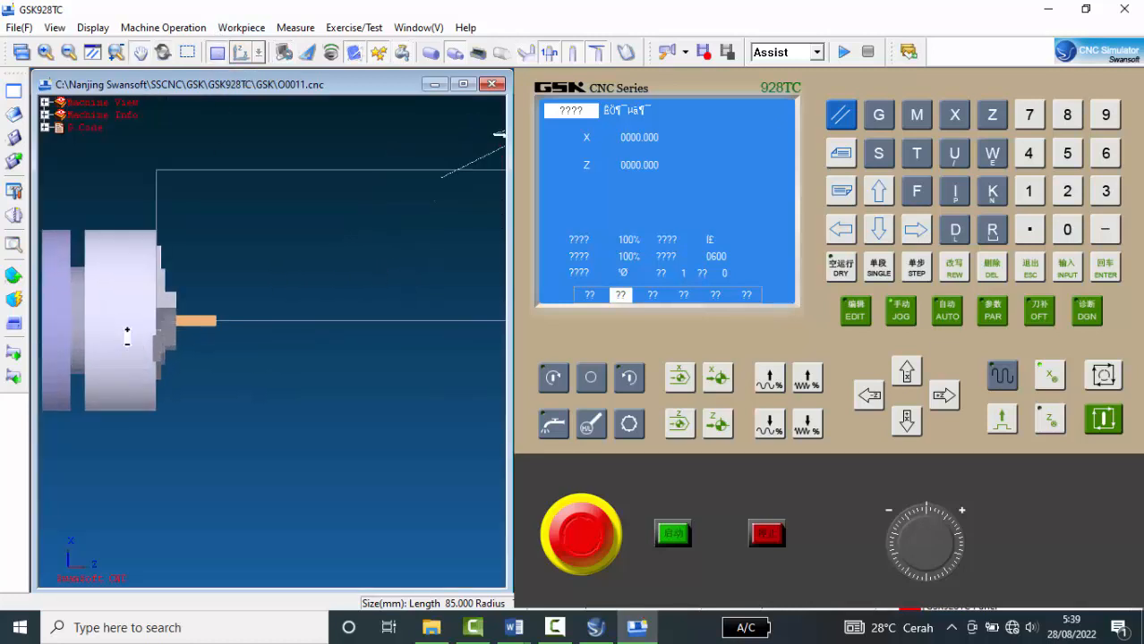
scroll(127, 336, "up", 4)
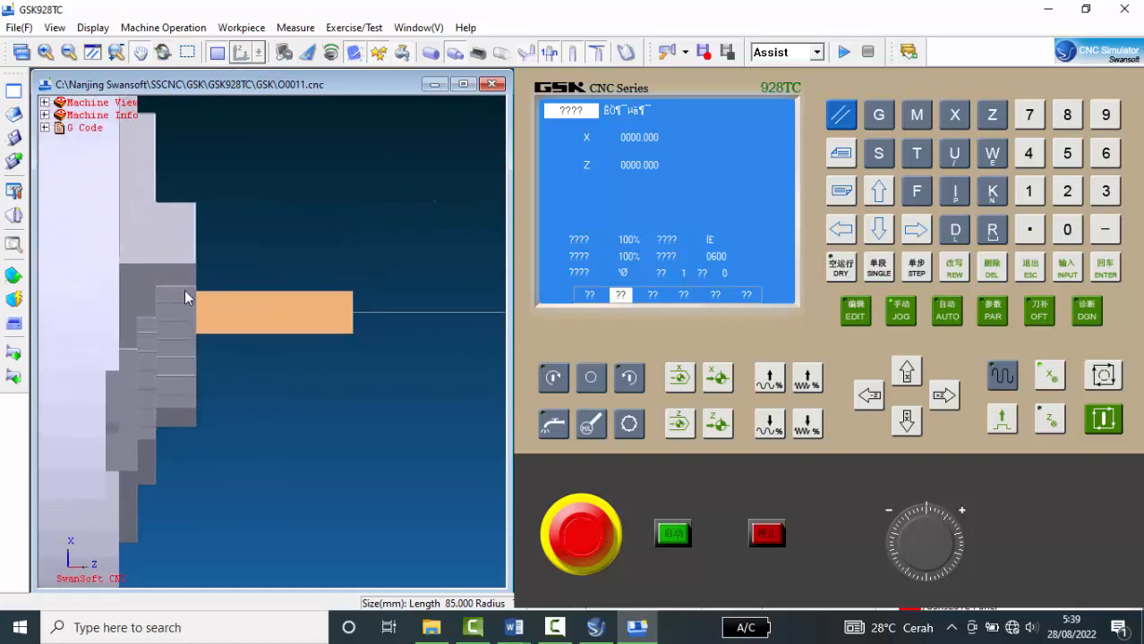
Shift the workpiece's clamp position 10 mm outward from the chuck
left_click(15, 358)
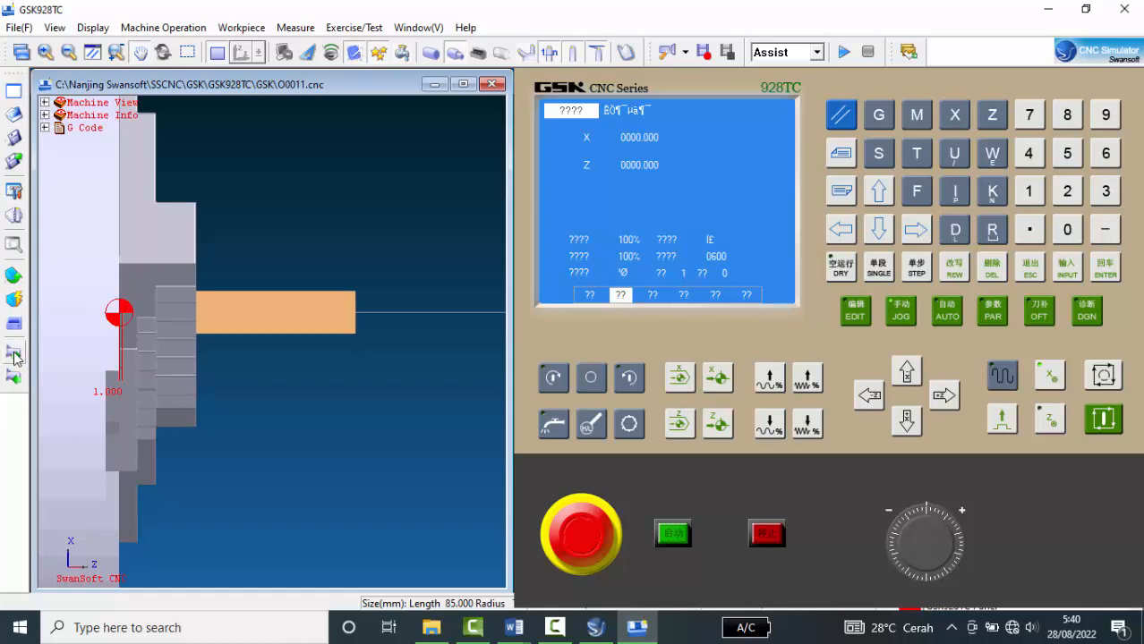
left_click(14, 358)
left_click(14, 358)
left_click(14, 358)
left_click(15, 358)
left_click(15, 358)
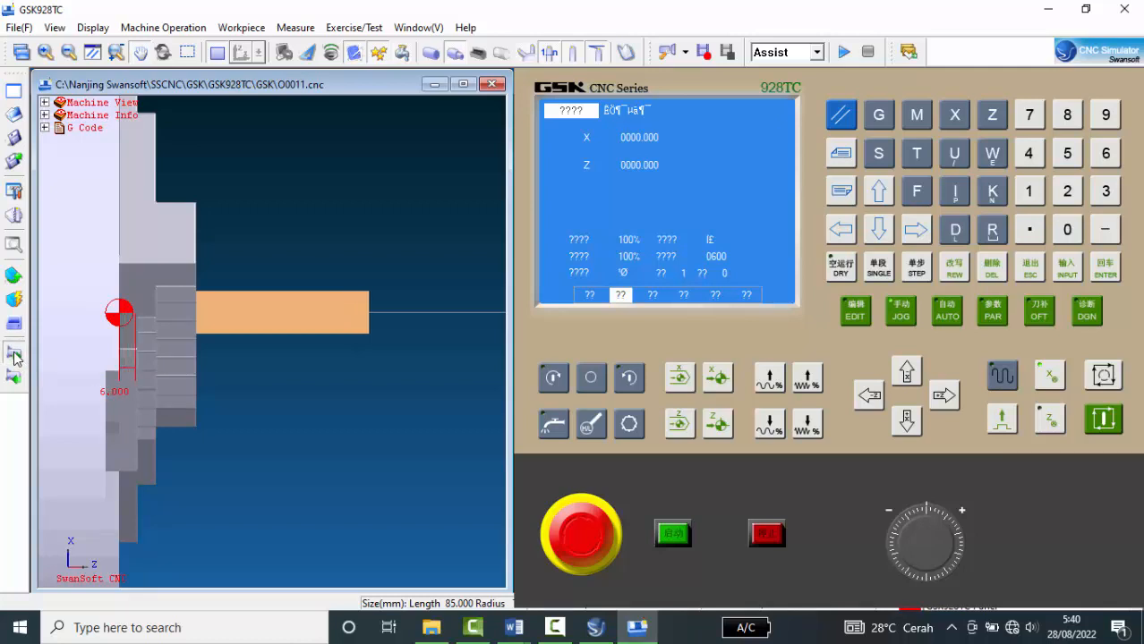
left_click(14, 358)
left_click(14, 358)
left_click(15, 358)
left_click(15, 358)
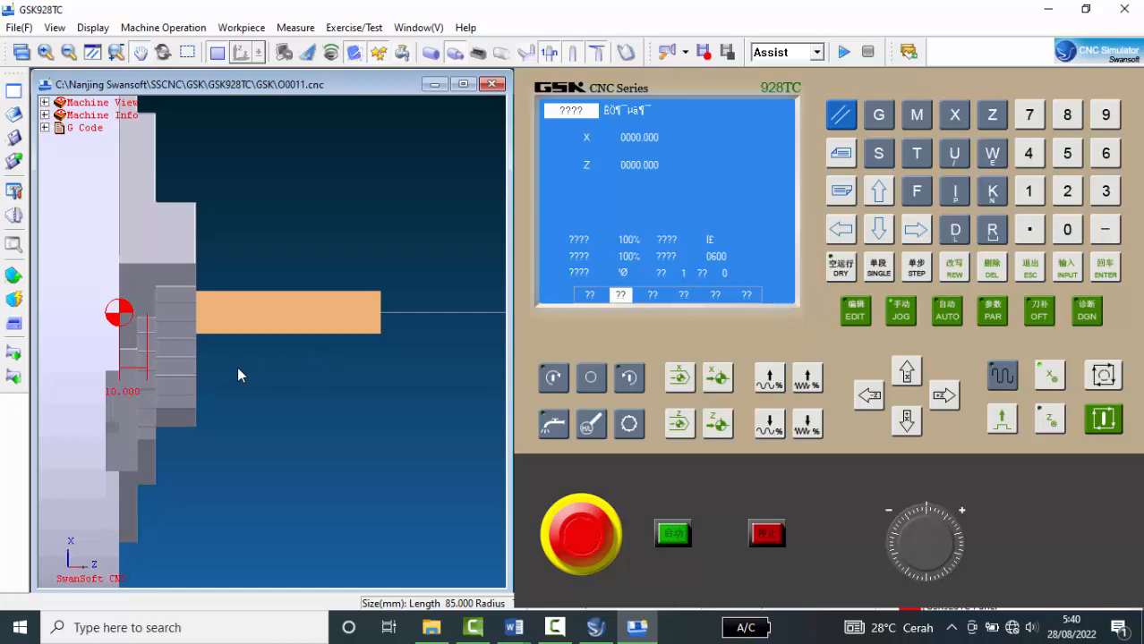
scroll(99, 348, "down", 5)
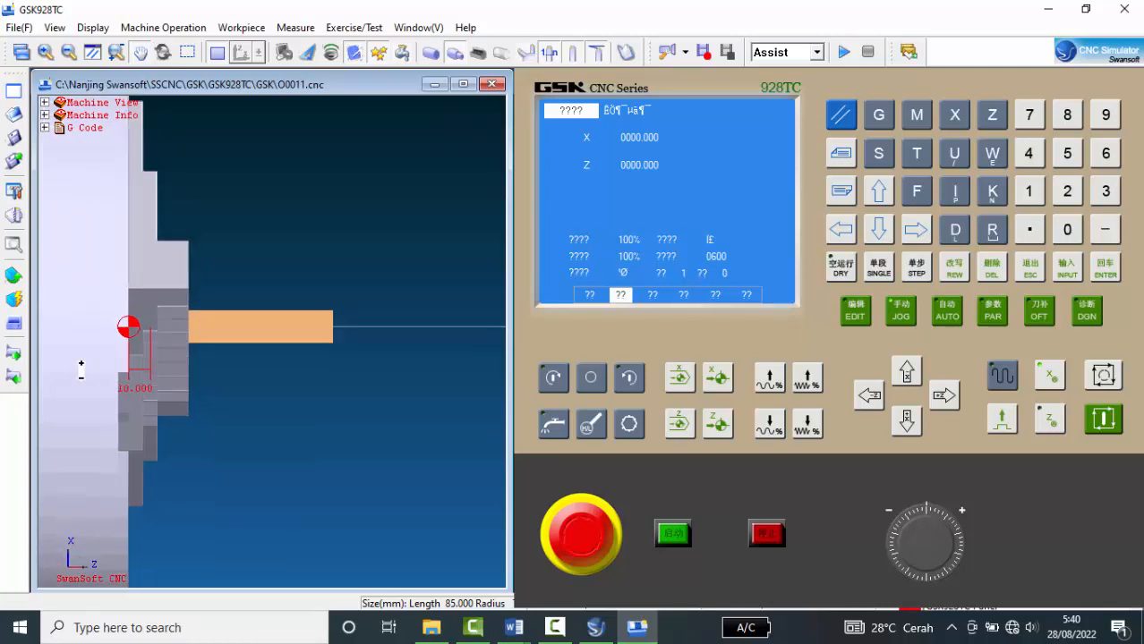
scroll(101, 348, "down", 5)
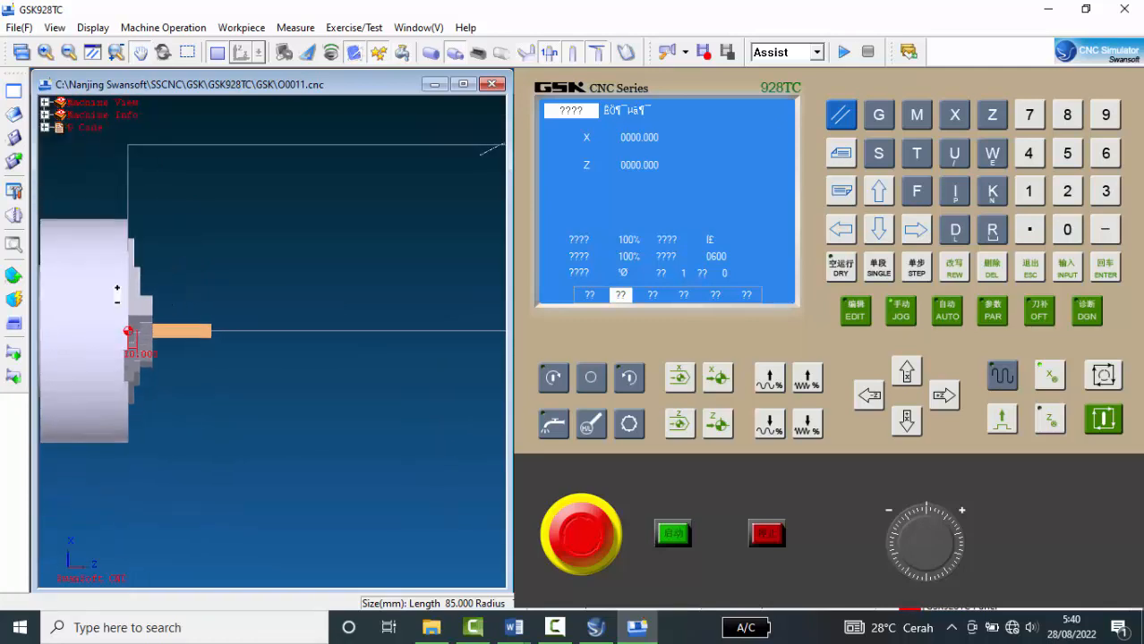
scroll(51, 308, "down", 4)
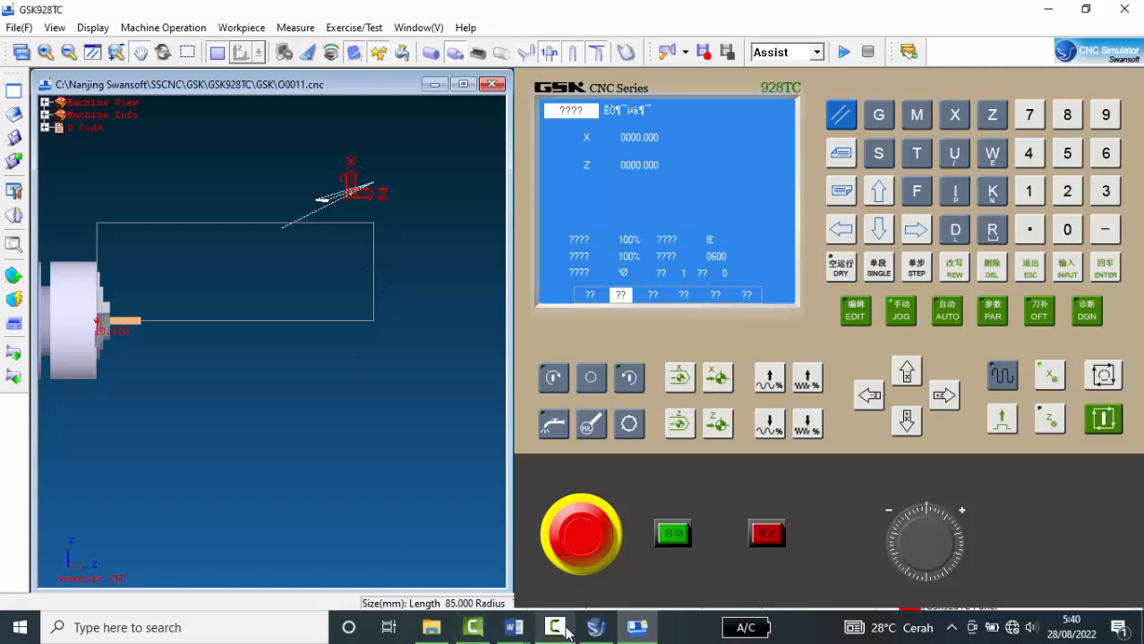
Recheck the part dimensions in the tutorial document's working drawing in Word and return to the simulator
left_click(514, 628)
left_click(455, 575)
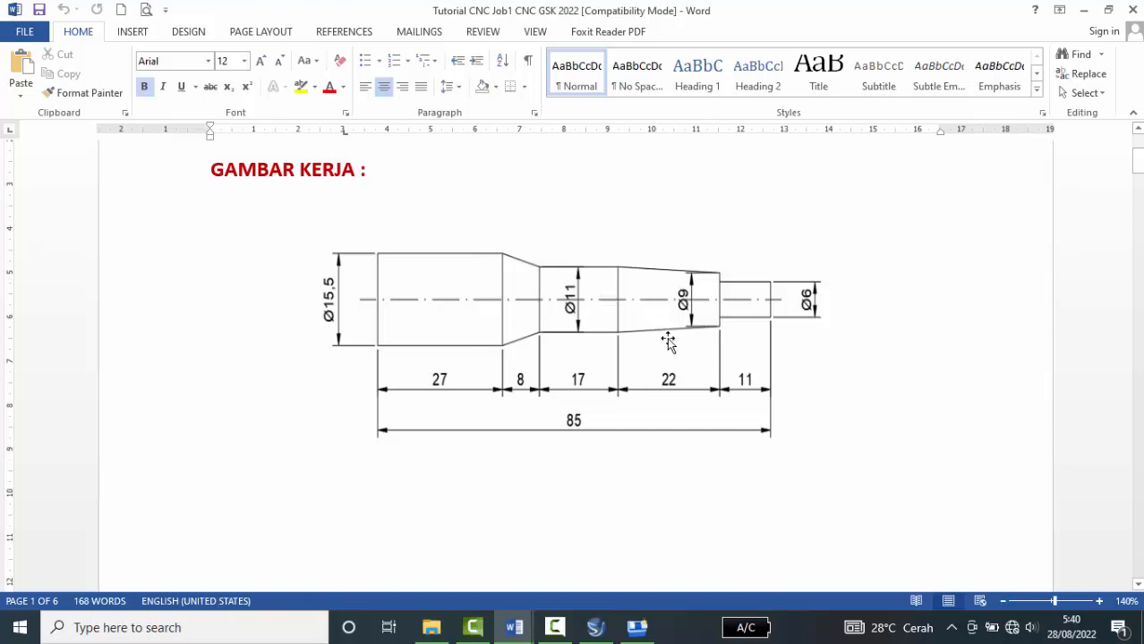
left_click(636, 627)
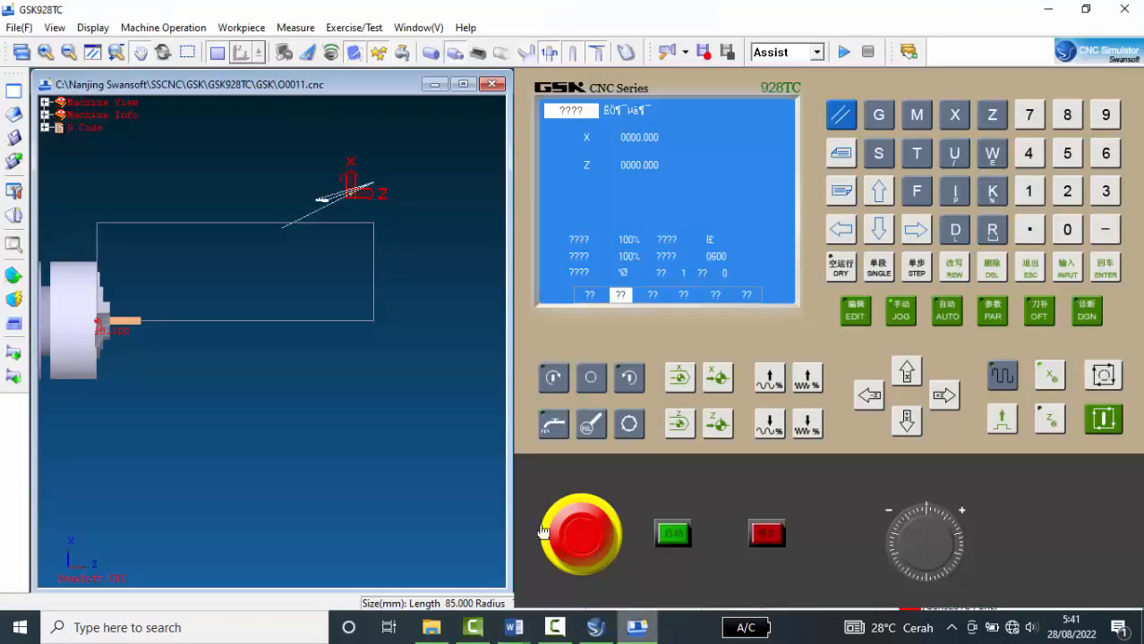
Open the tool magazine management and select tool 001, External turning-RH
left_click(140, 31)
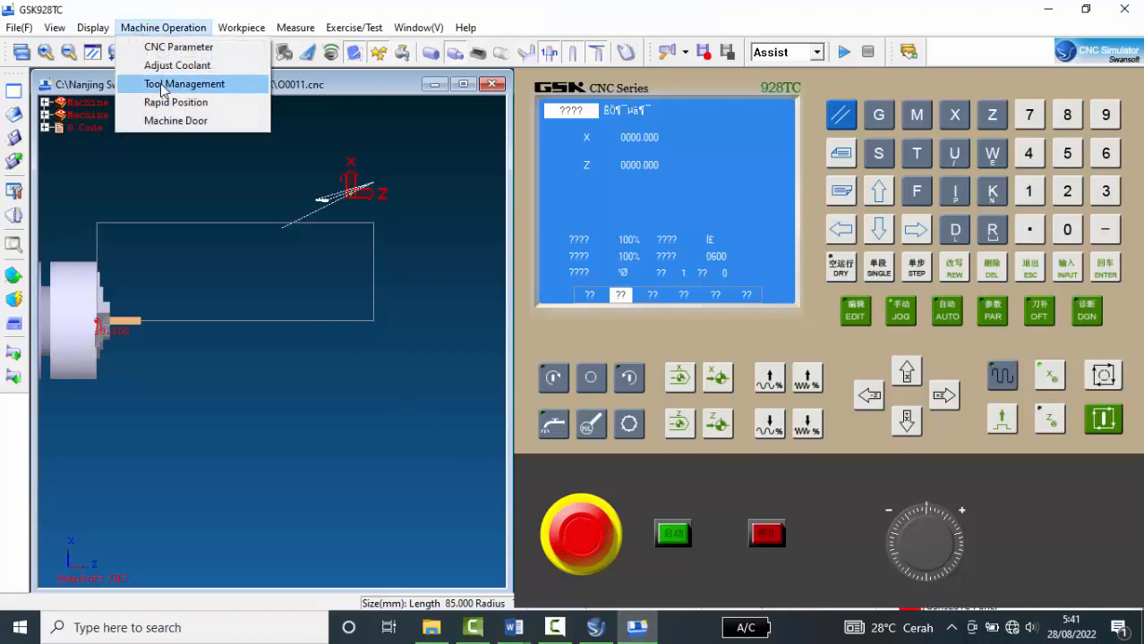
left_click(164, 85)
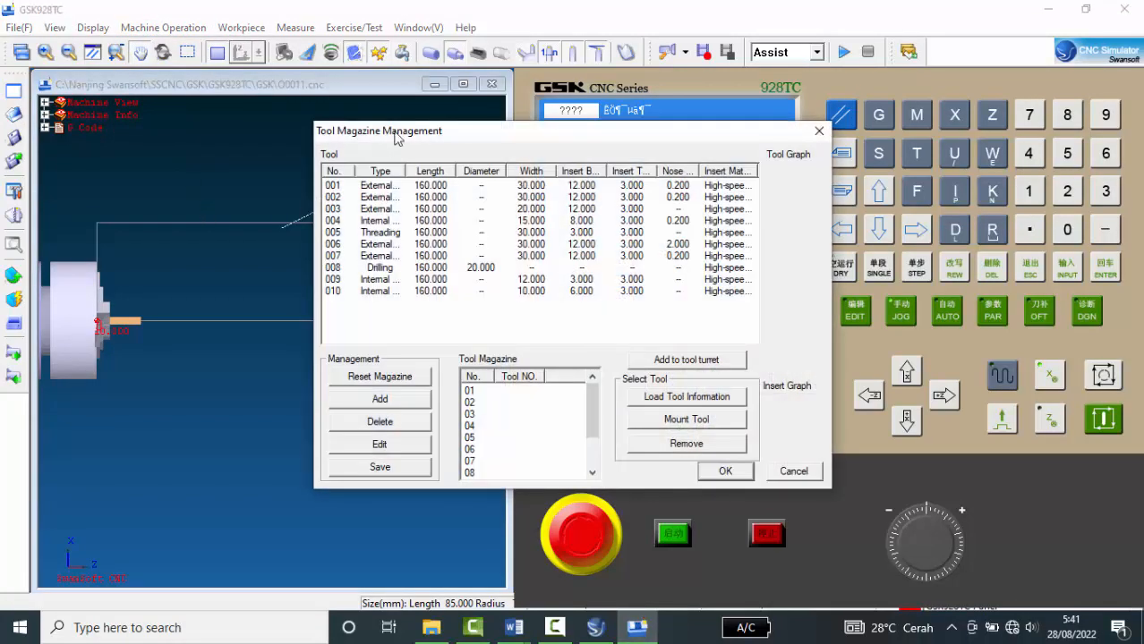
mouse_move(396, 131)
left_mouse_down()
mouse_move(316, 110)
mouse_move(328, 148)
mouse_move(380, 144)
left_mouse_up()
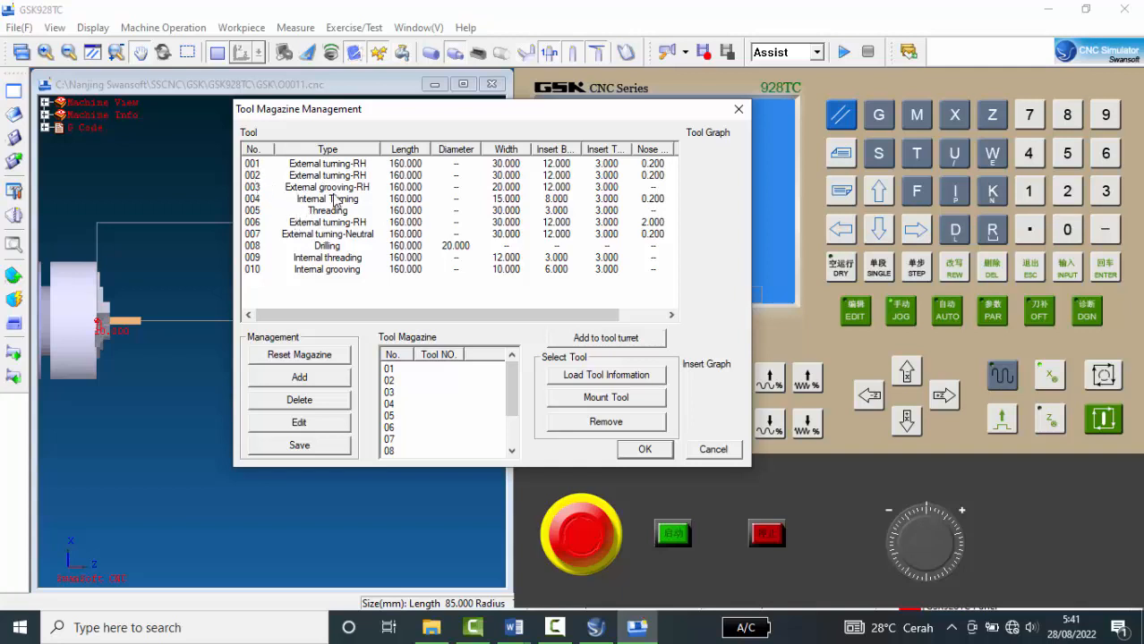
left_click(324, 166)
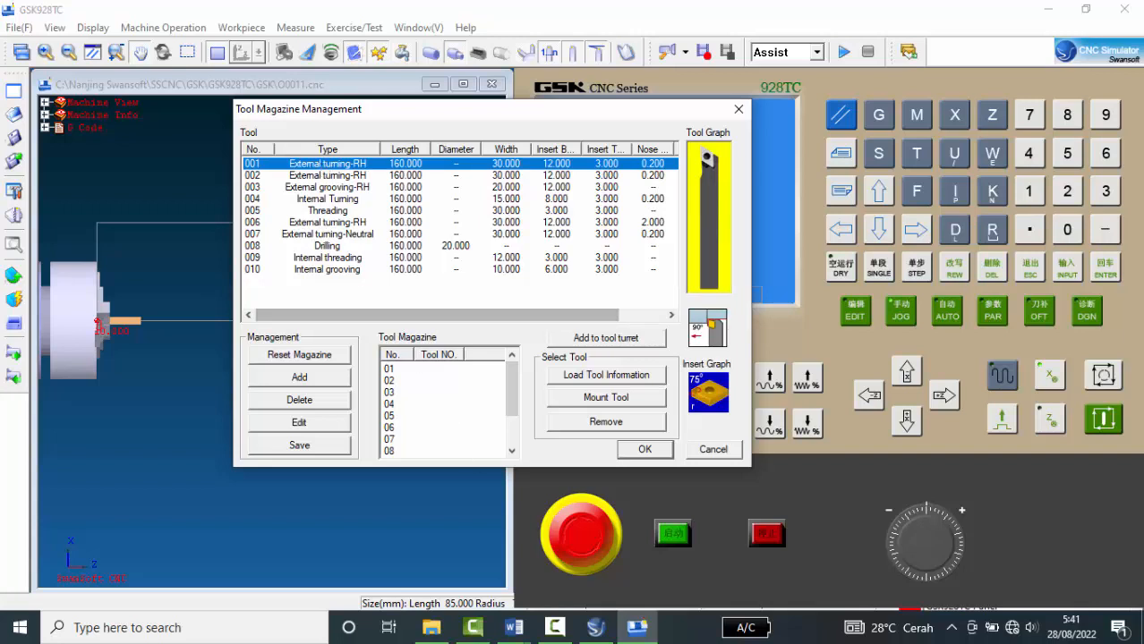
Check the tool call in block N020 of the Program CNC Job1 document in Word and return to the simulator
mouse_move(514, 627)
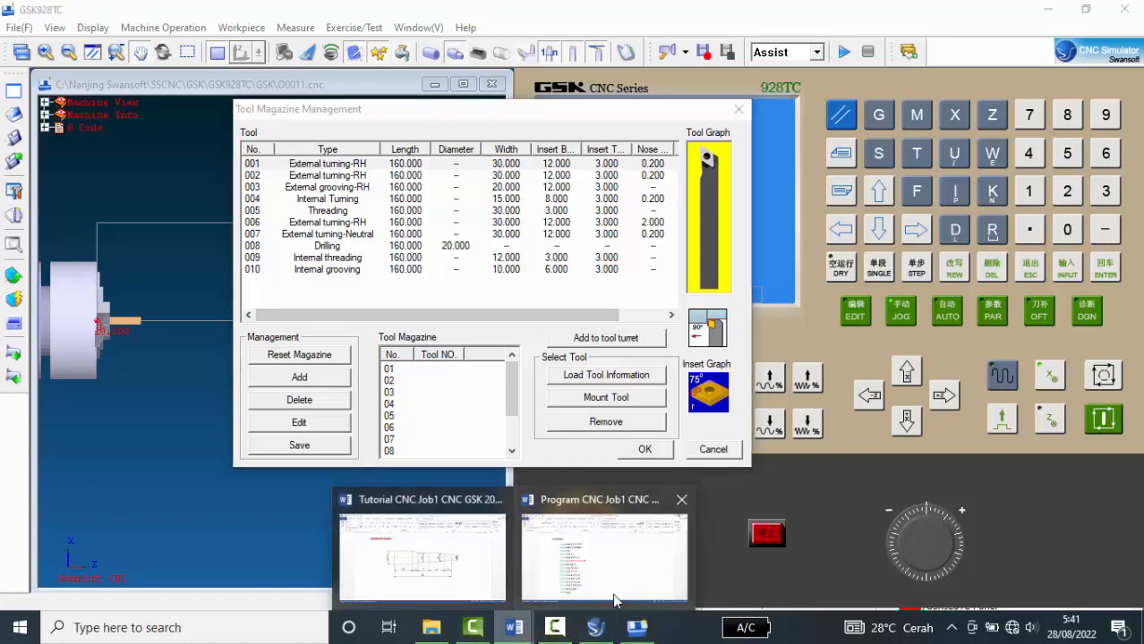
left_click(612, 593)
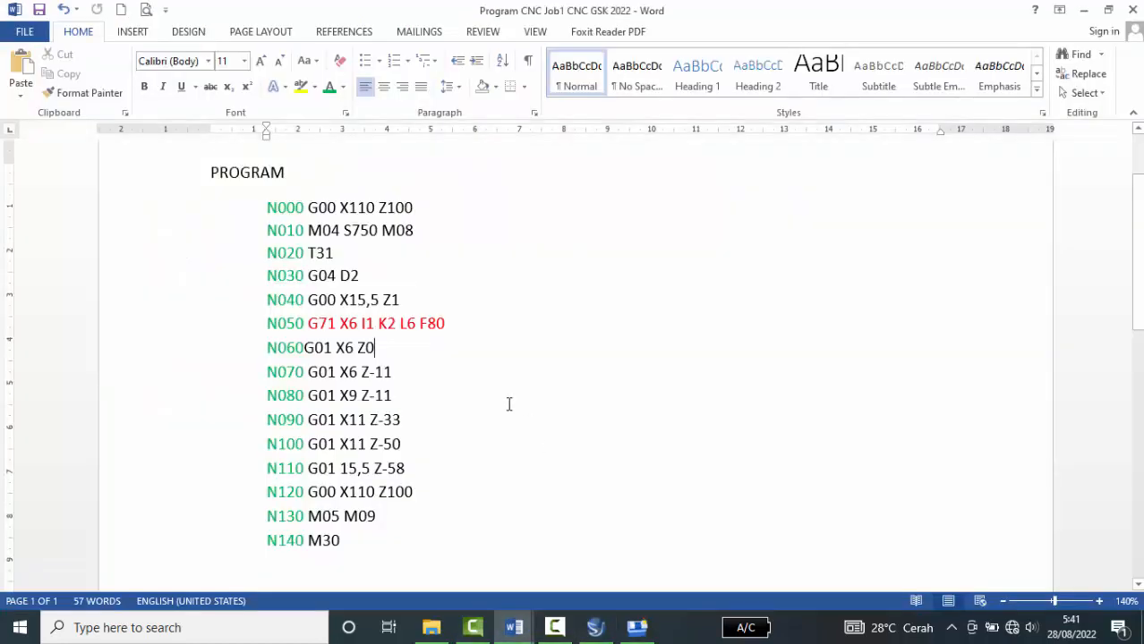
double_click(313, 254)
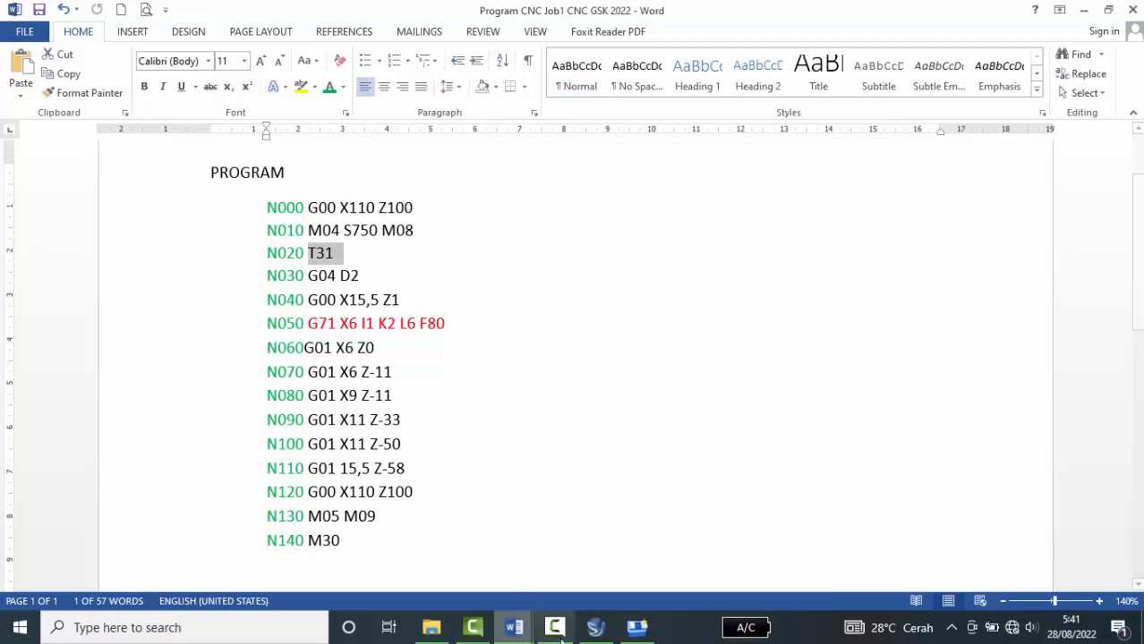
left_click(644, 628)
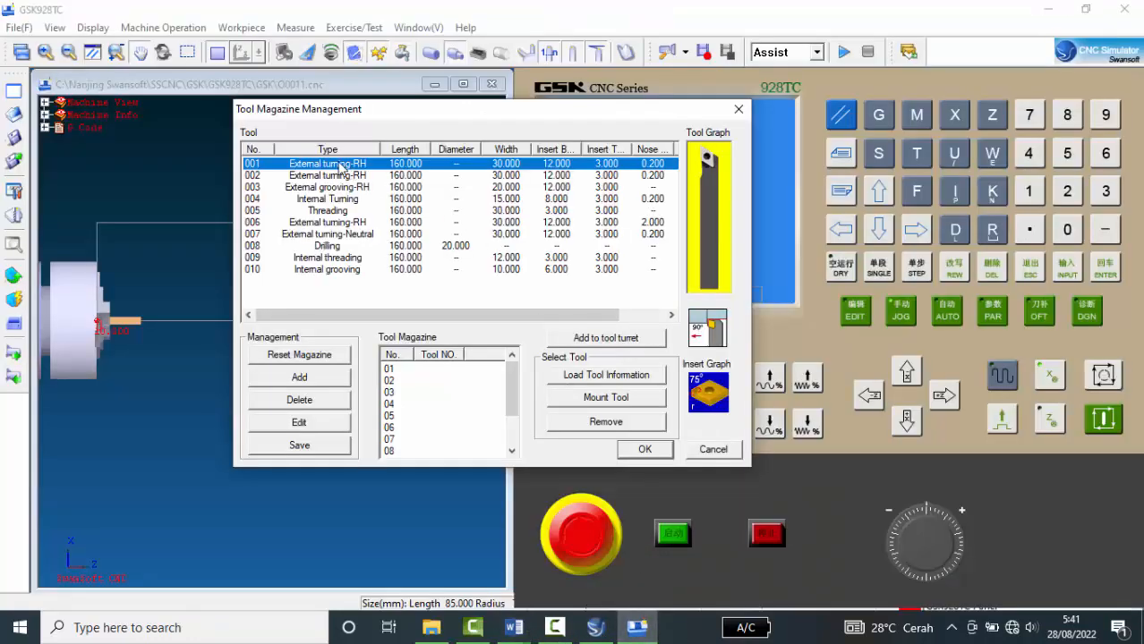
Add tool 001 to Tool Station 3 of the turret and apply the tool magazine setup
left_click(589, 340)
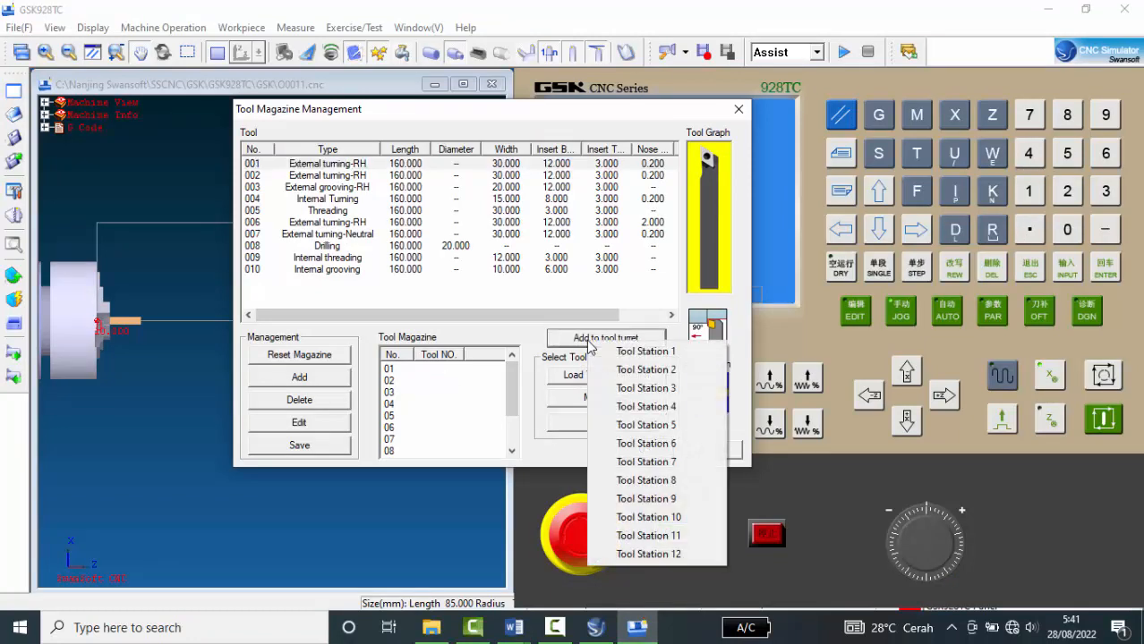
left_click(632, 392)
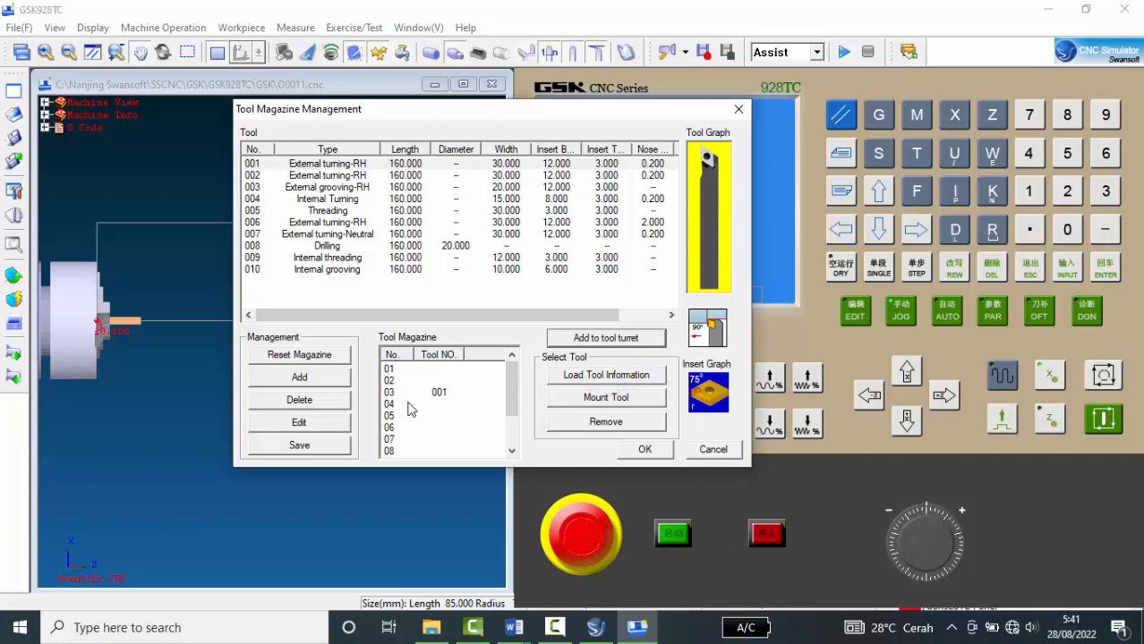
left_click(646, 450)
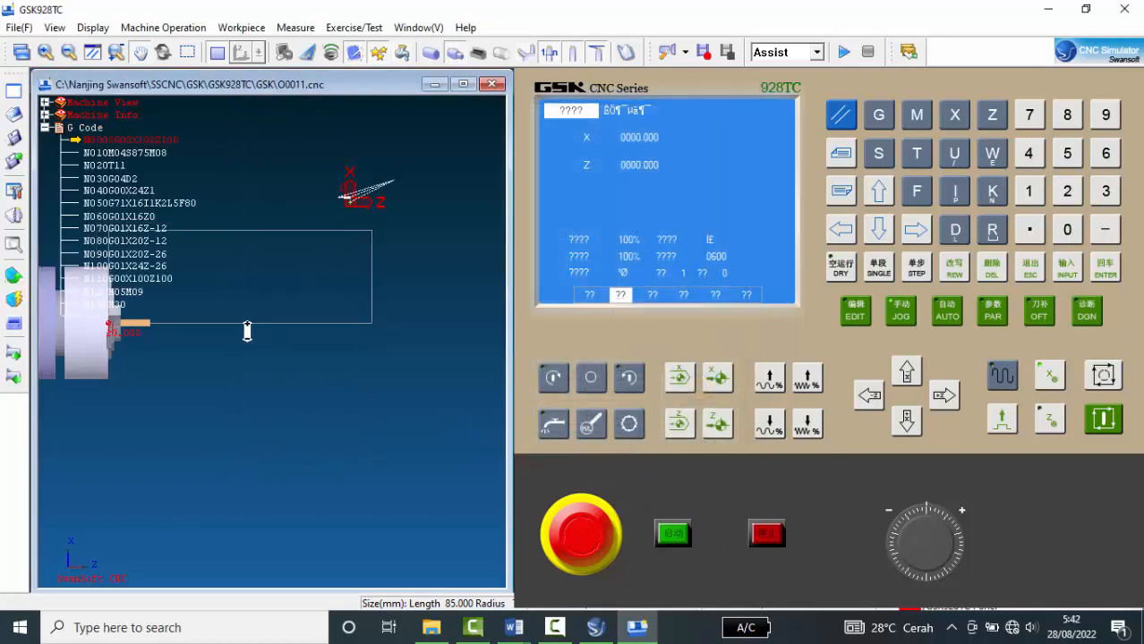
Collapse the G Code tree and reframe the 2D view around the chuck, workpiece and tool
left_click_drag(247, 331, 362, 301)
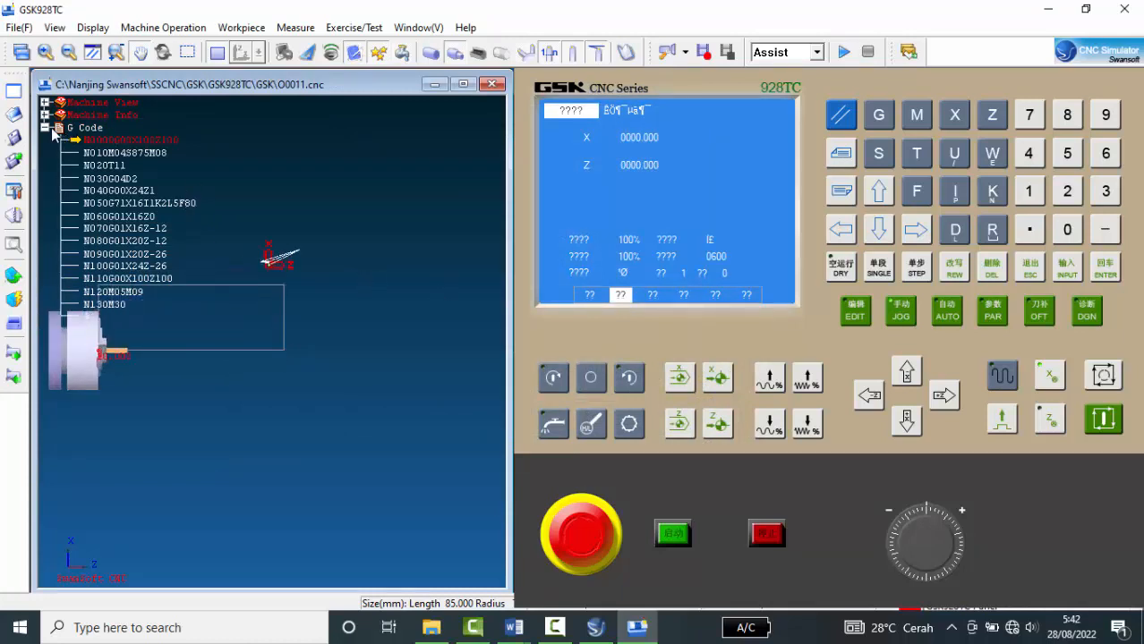
left_click(45, 128)
left_click_drag(380, 248, 247, 329)
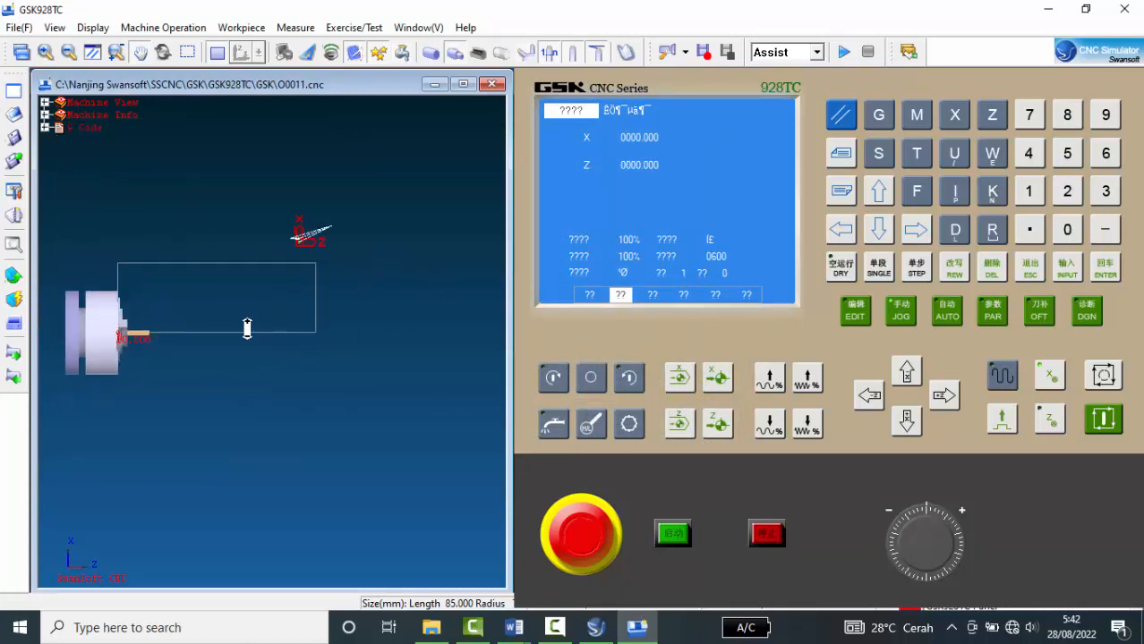
Call the tool in station 3 with offset 1 (T31) in manual mode
scroll(247, 328, "up", 2)
scroll(322, 312, "down", 2)
scroll(110, 324, "up", 1)
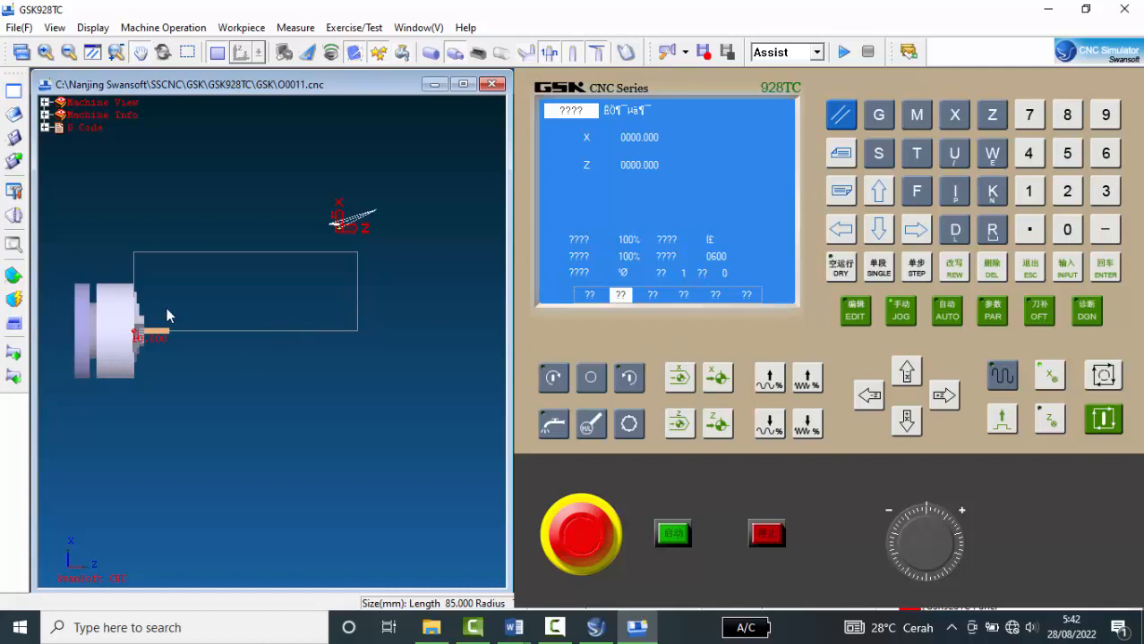
scroll(166, 315, "up", 1)
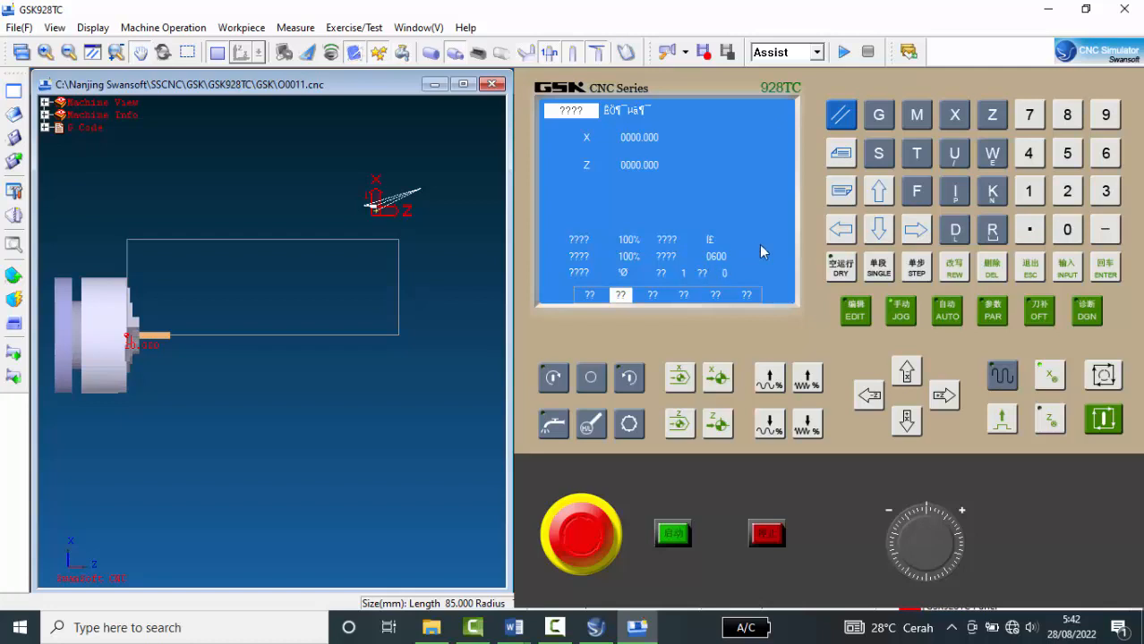
left_click(916, 154)
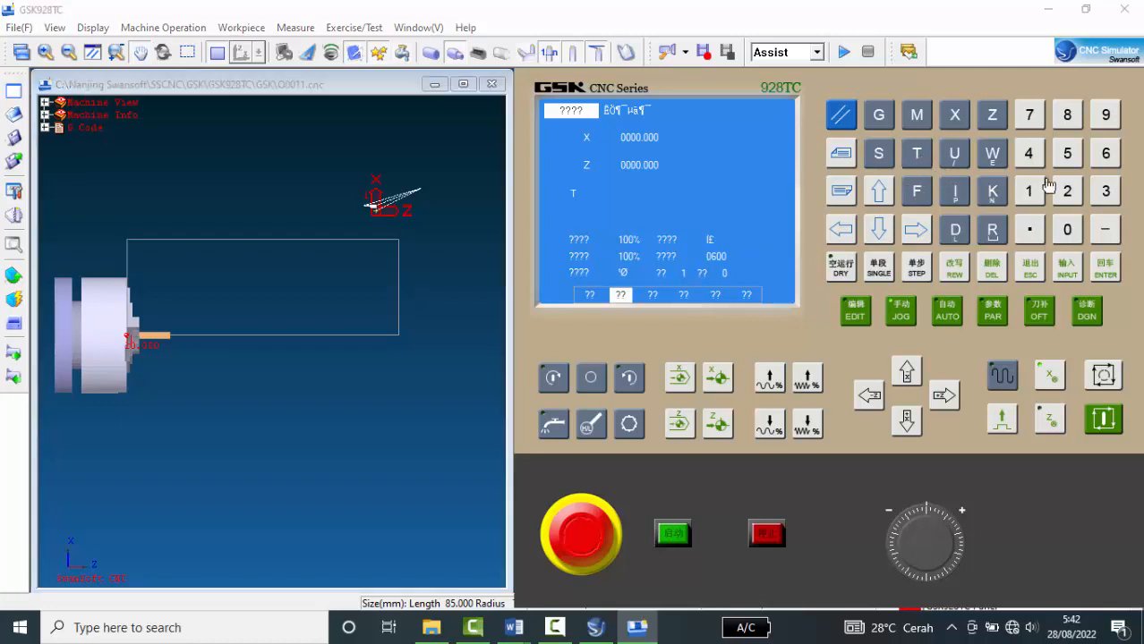
left_click(1105, 191)
left_click(1030, 198)
left_click(1106, 268)
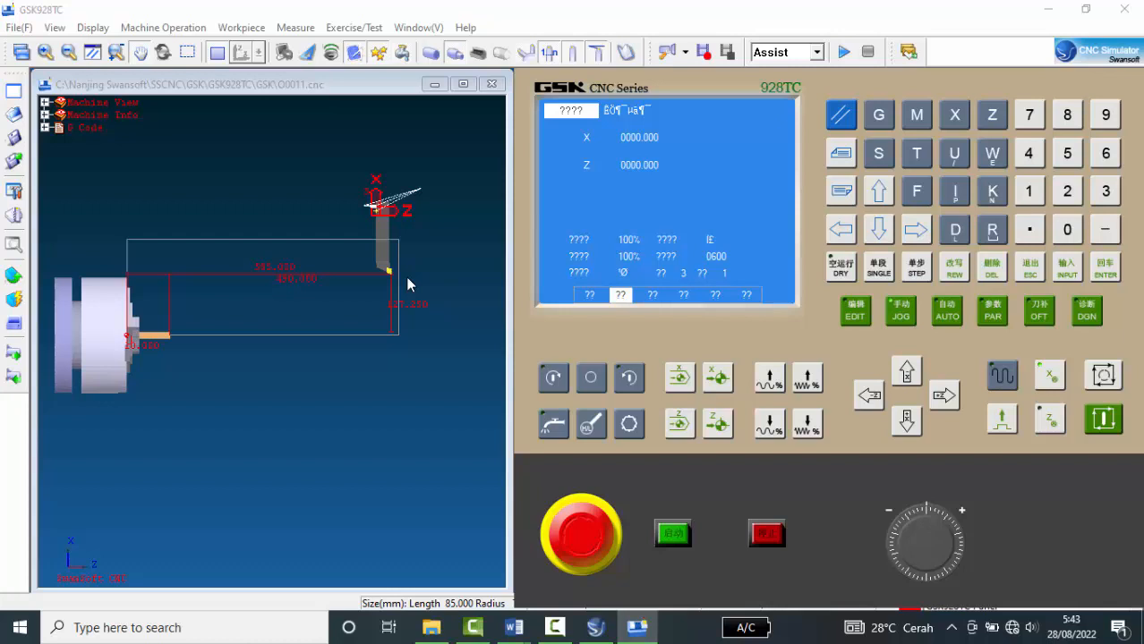
Check the tool offset table, return to manual mode and examine the mounted tool's cutting tip
left_click(1041, 315)
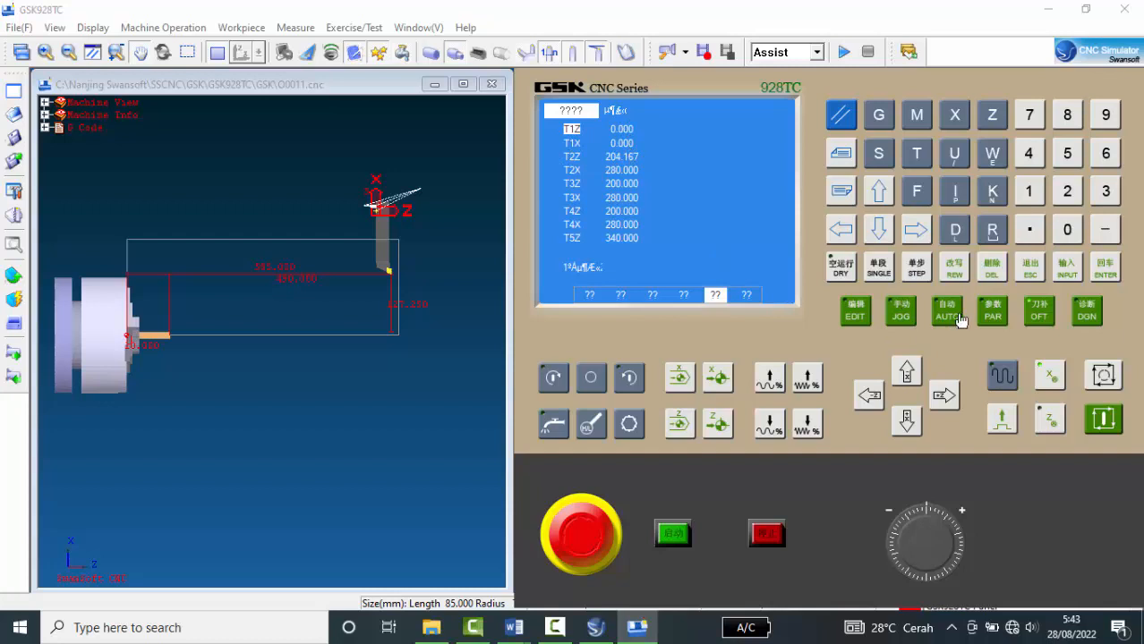
left_click(885, 314)
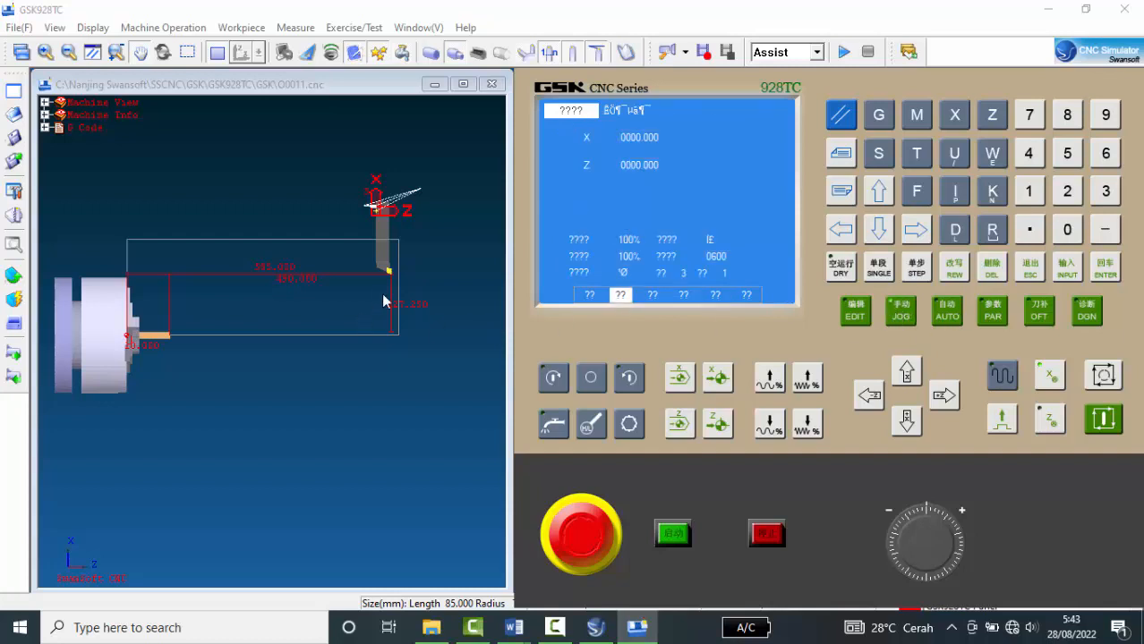
scroll(388, 285, "up", 2)
scroll(388, 285, "down", 1)
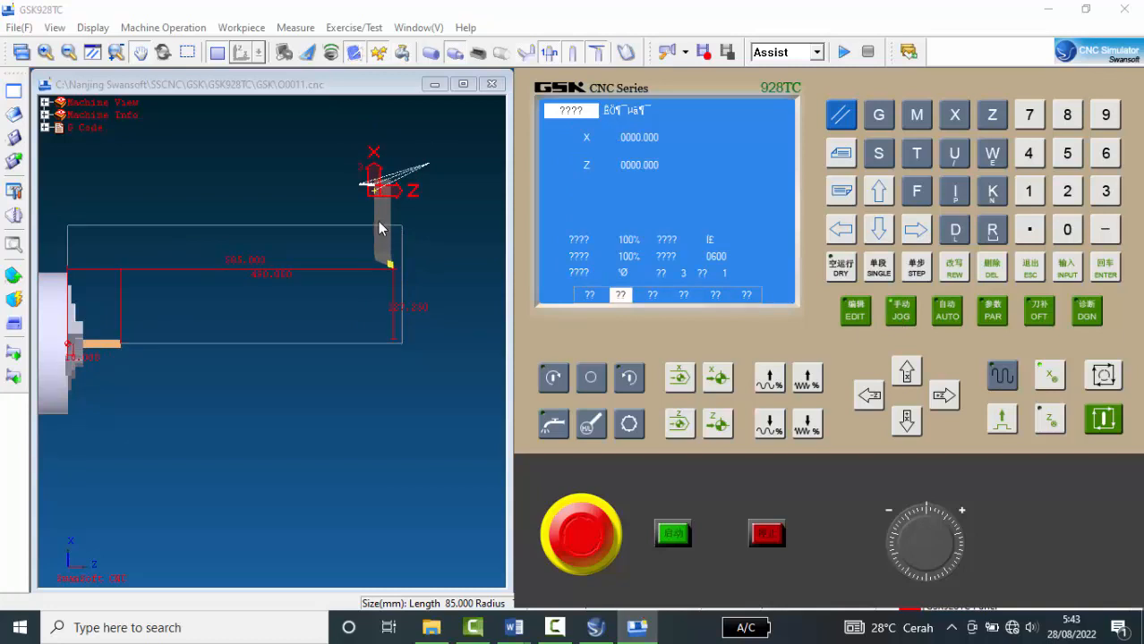
scroll(380, 225, "up", 2)
scroll(384, 229, "down", 2)
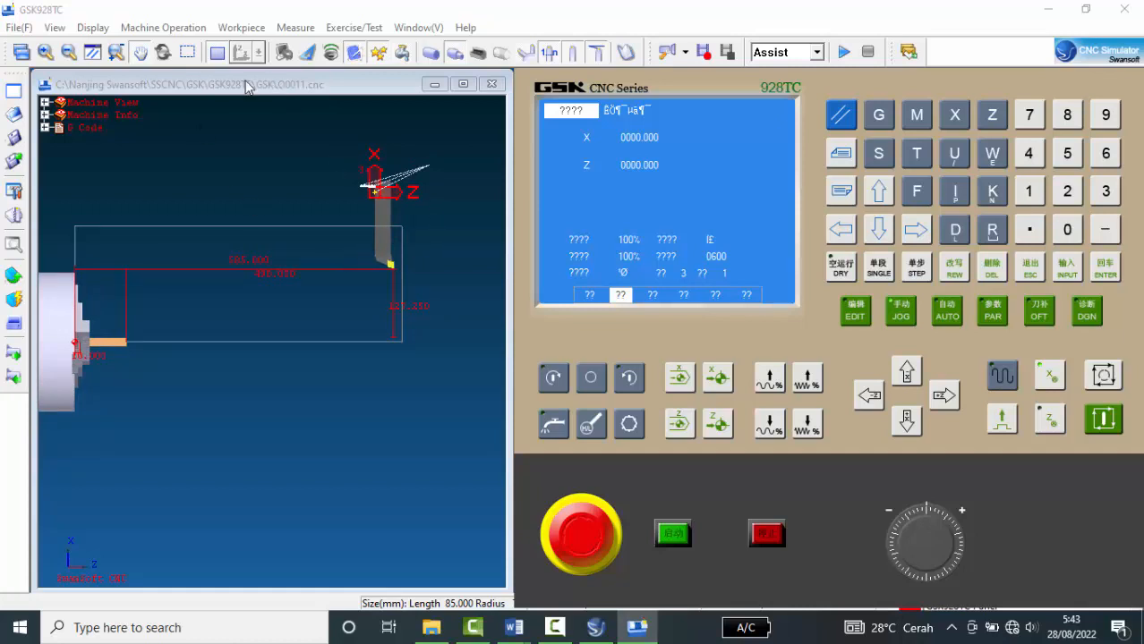
Change tool 001 to External turning-LH with the 75° CNMG insert, apply the magazine setup and collapse the G Code tree
left_click(327, 301)
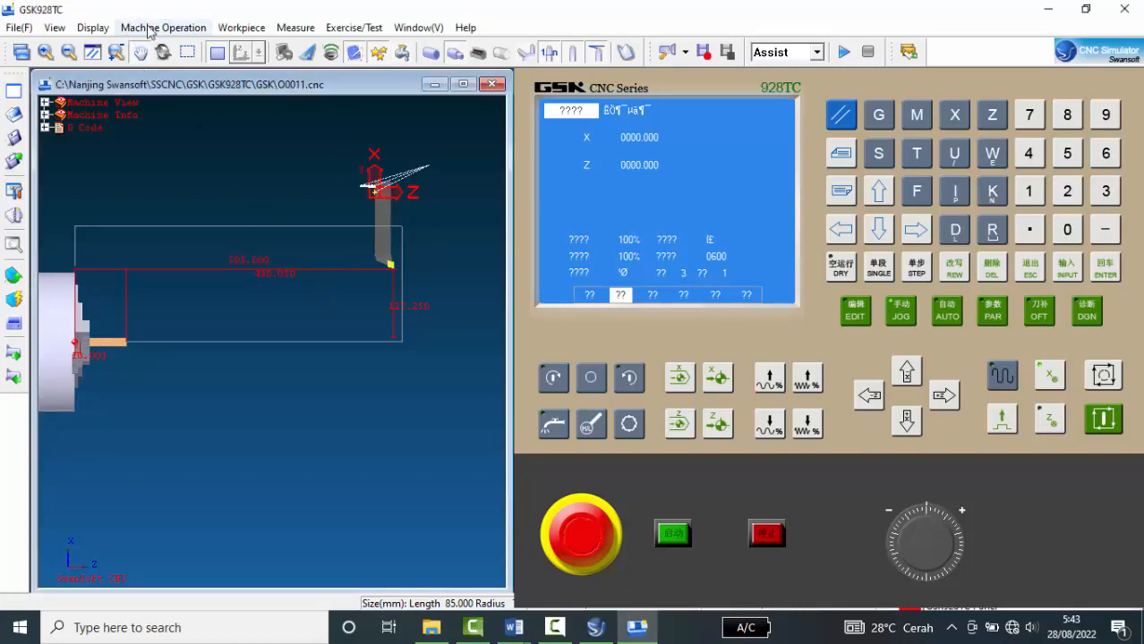
left_click(158, 28)
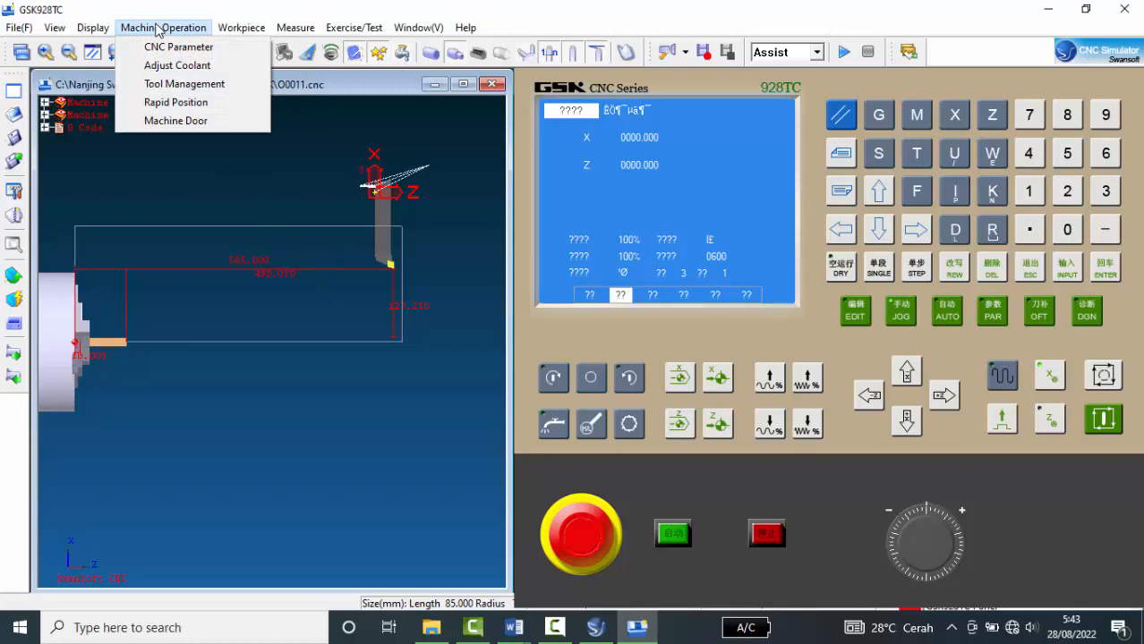
left_click(173, 85)
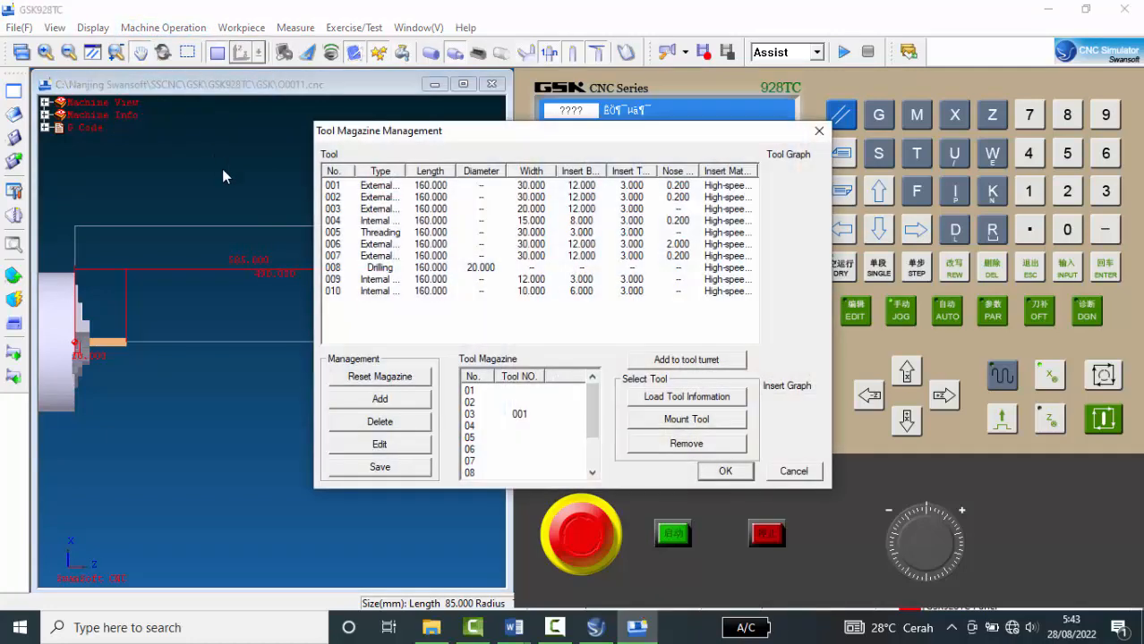
double_click(368, 188)
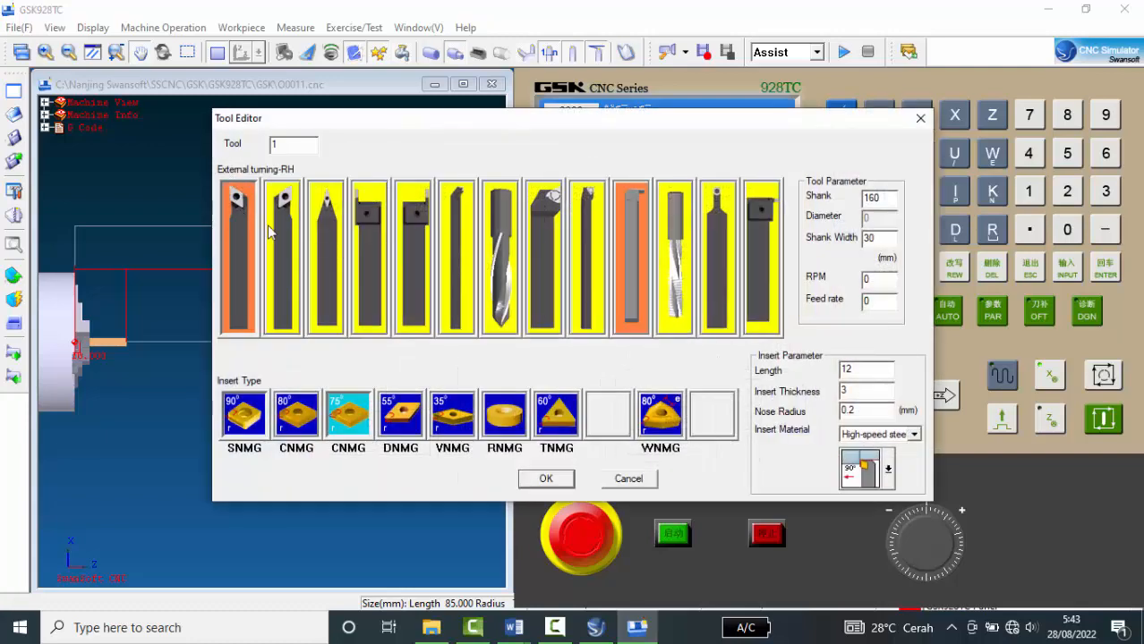
left_click(277, 218)
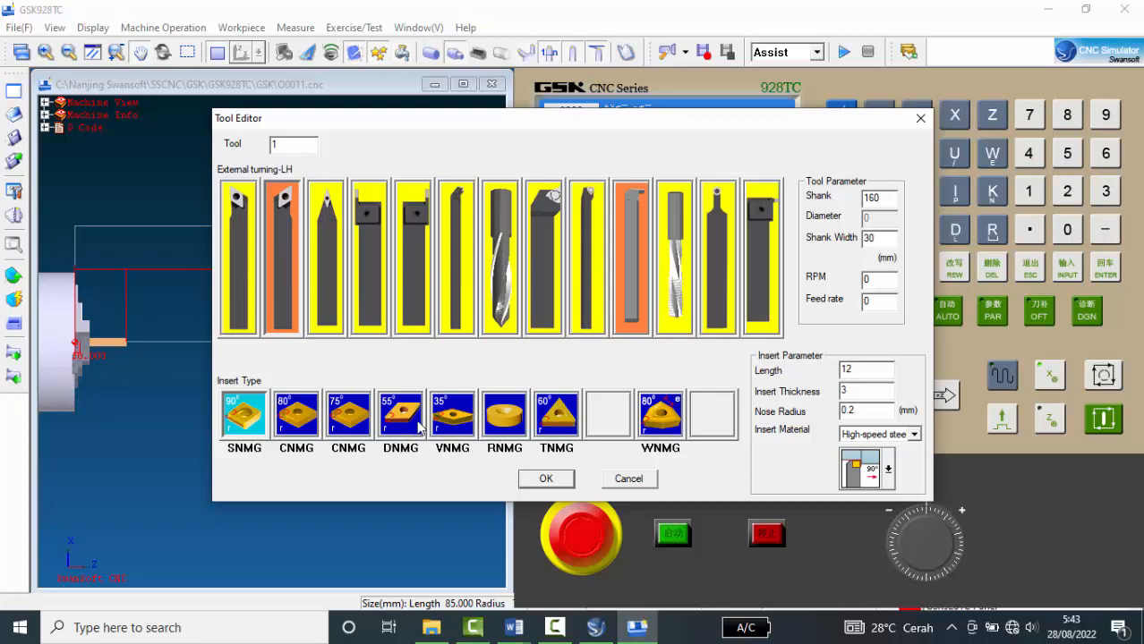
left_click(345, 427)
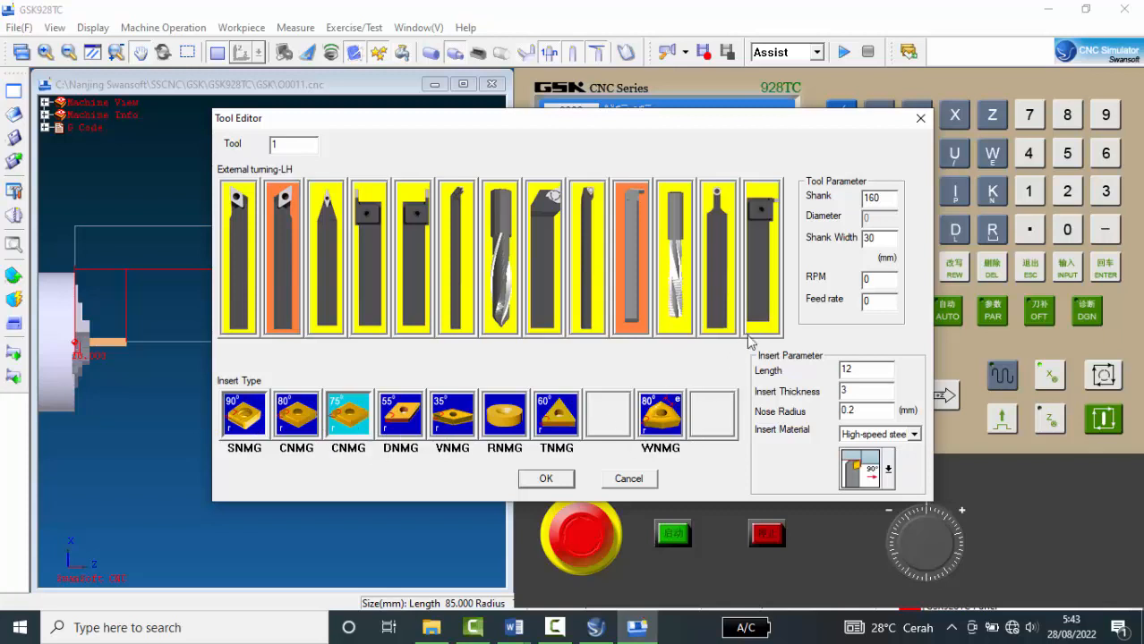
left_click(544, 484)
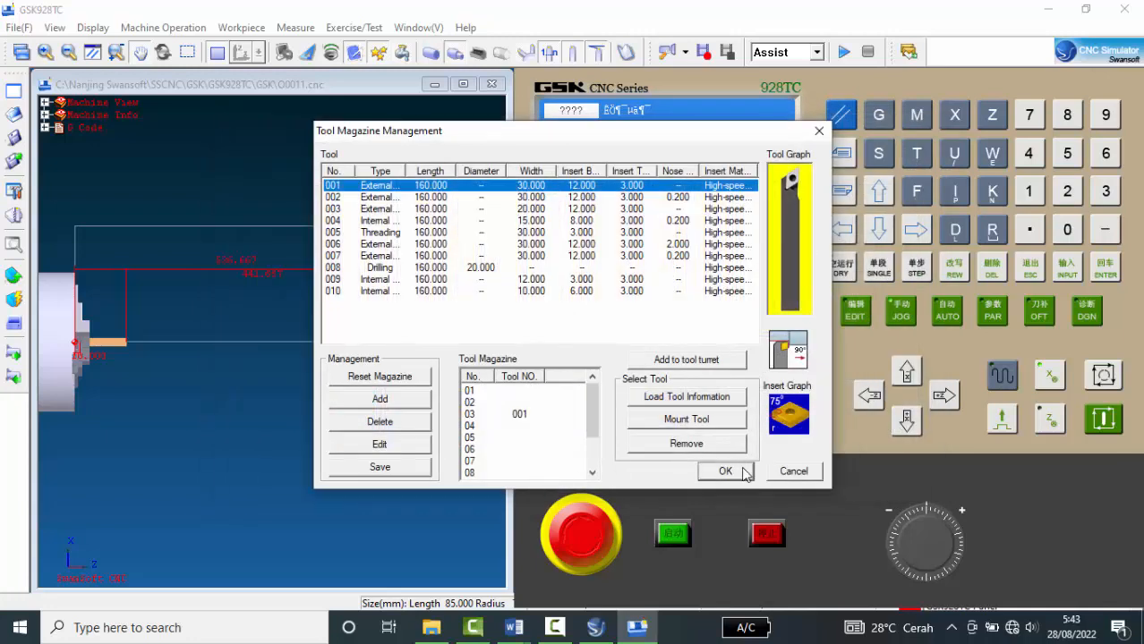
left_click(728, 470)
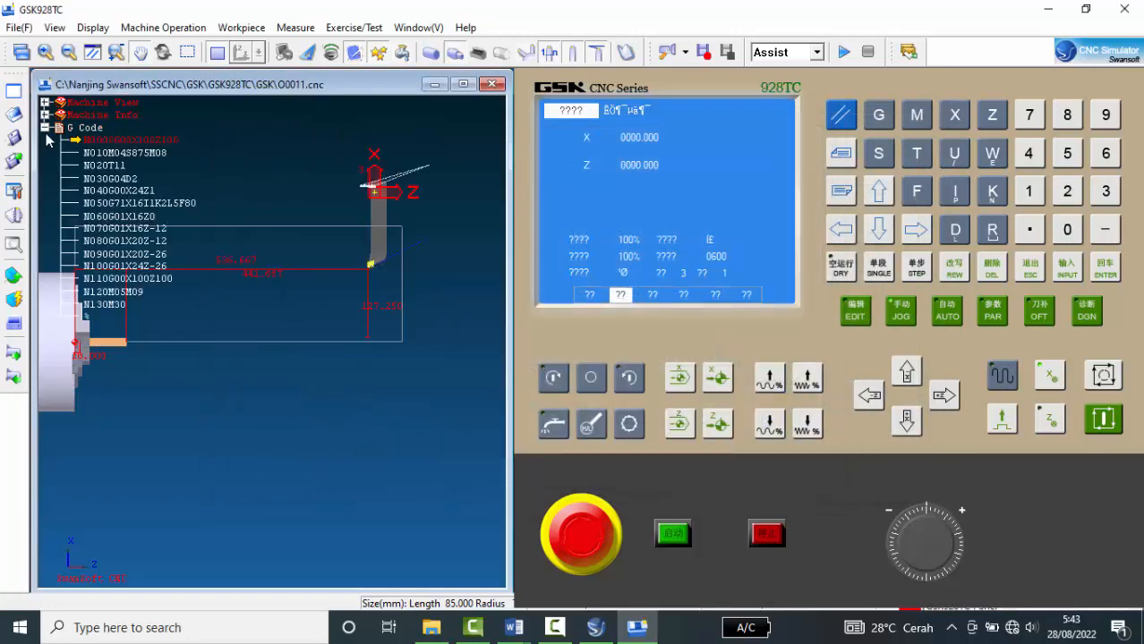
left_click(45, 128)
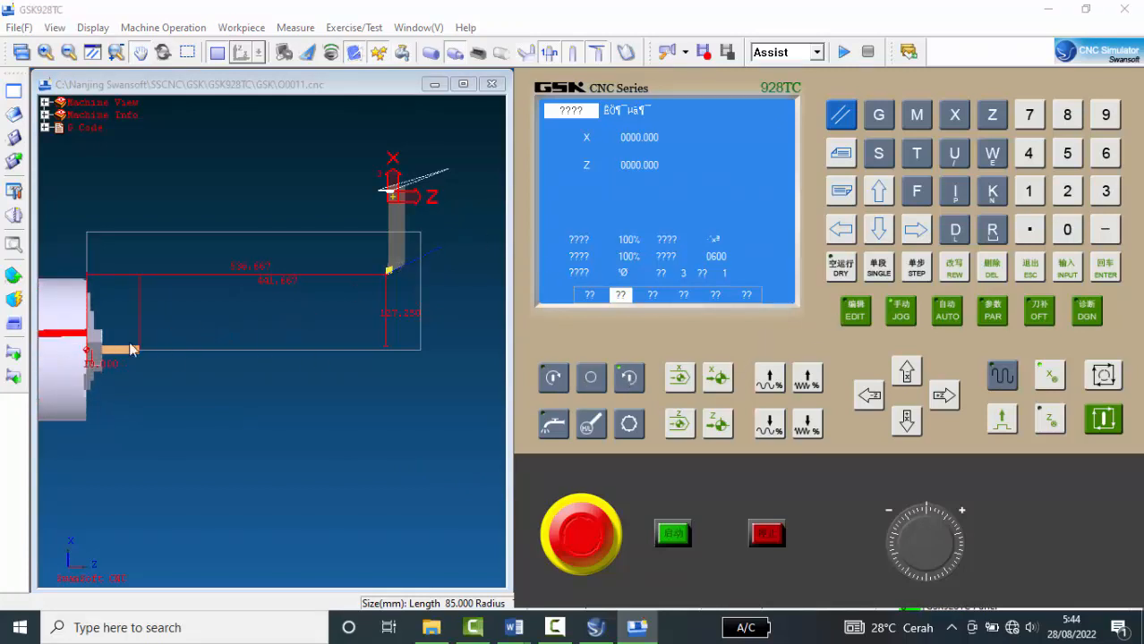
Jog the tool along Z toward the chuck, switching to rapid traverse, to about Z-413
left_click(869, 396)
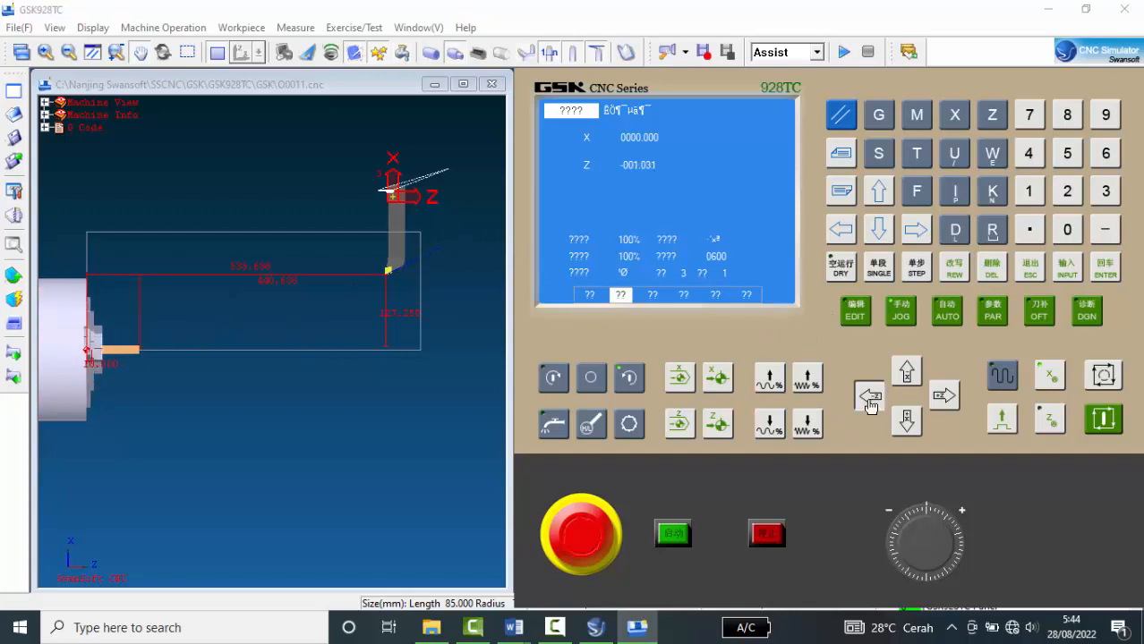
left_click(869, 400)
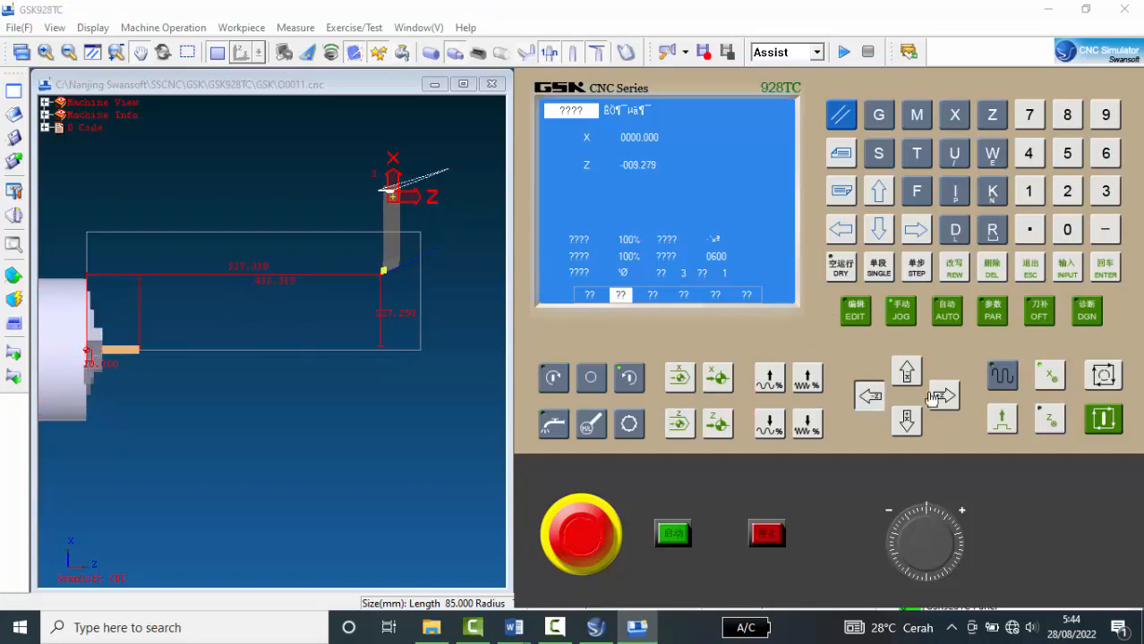
left_click(1005, 383)
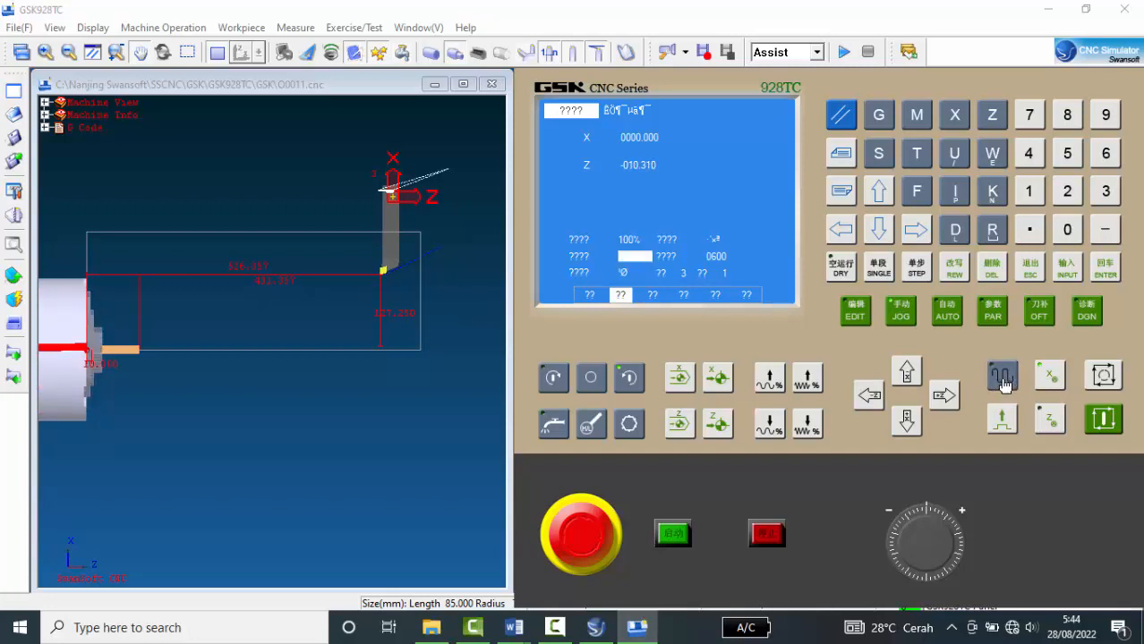
left_click(869, 397)
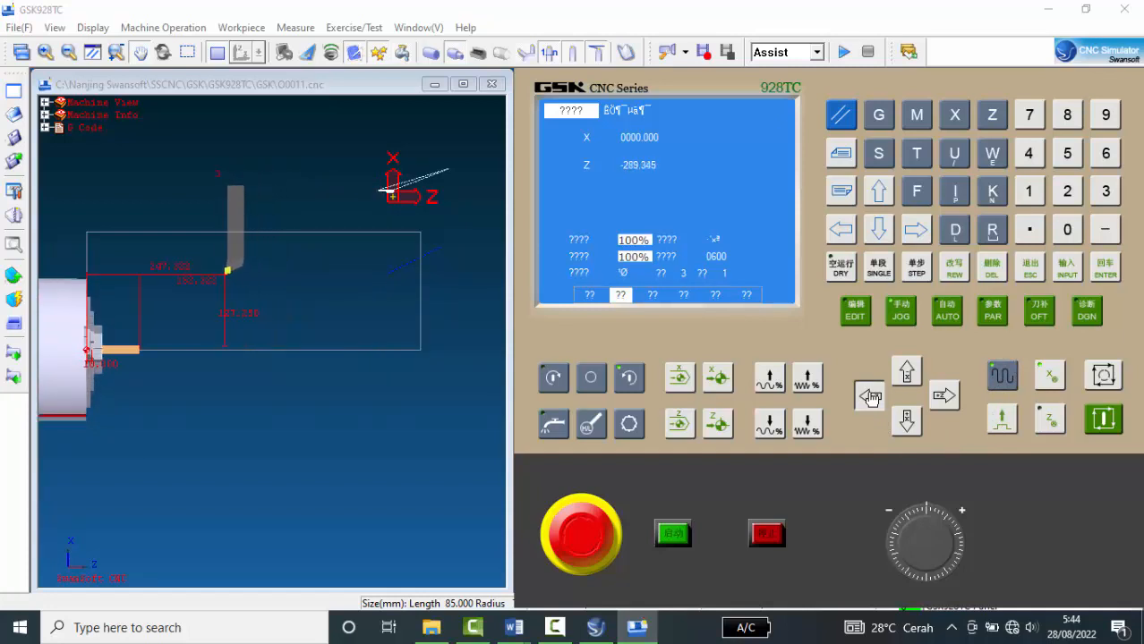
left_click(264, 389)
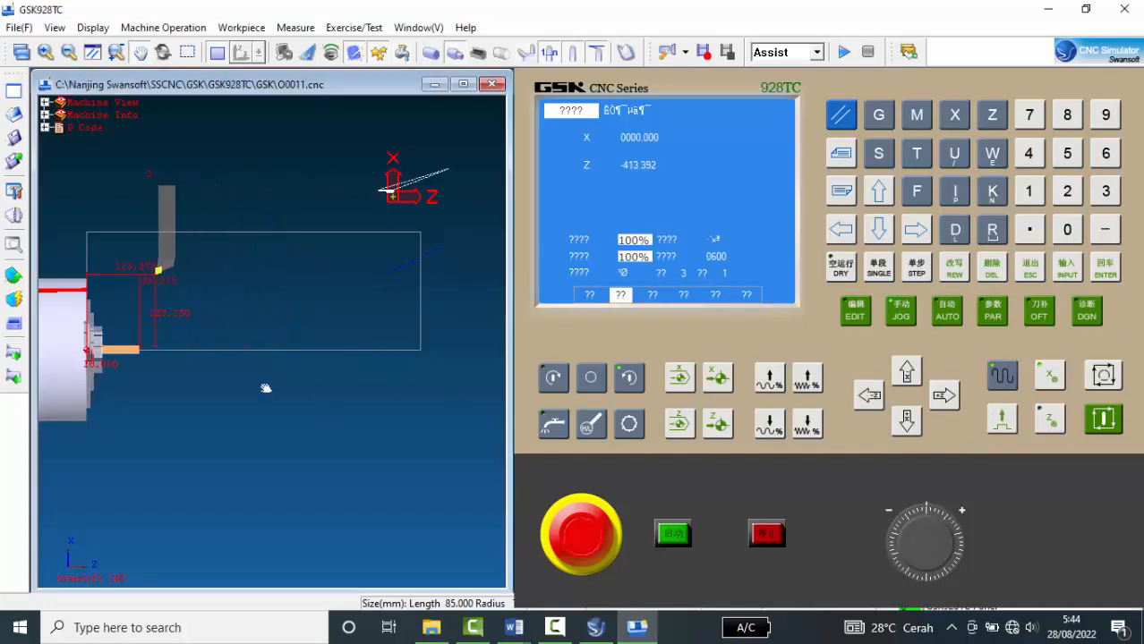
Bring the tool in rapid traverse close to the workpiece's free end, at about X-248 and Z-434
scroll(89, 300, "up", 3)
scroll(126, 302, "up", 2)
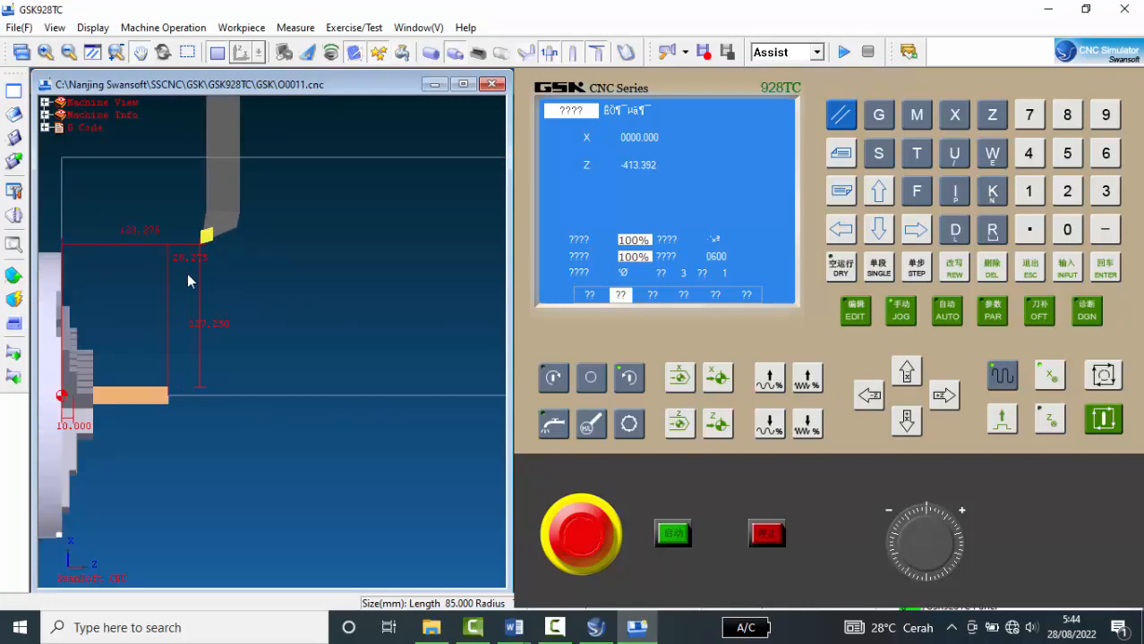
left_click(908, 371)
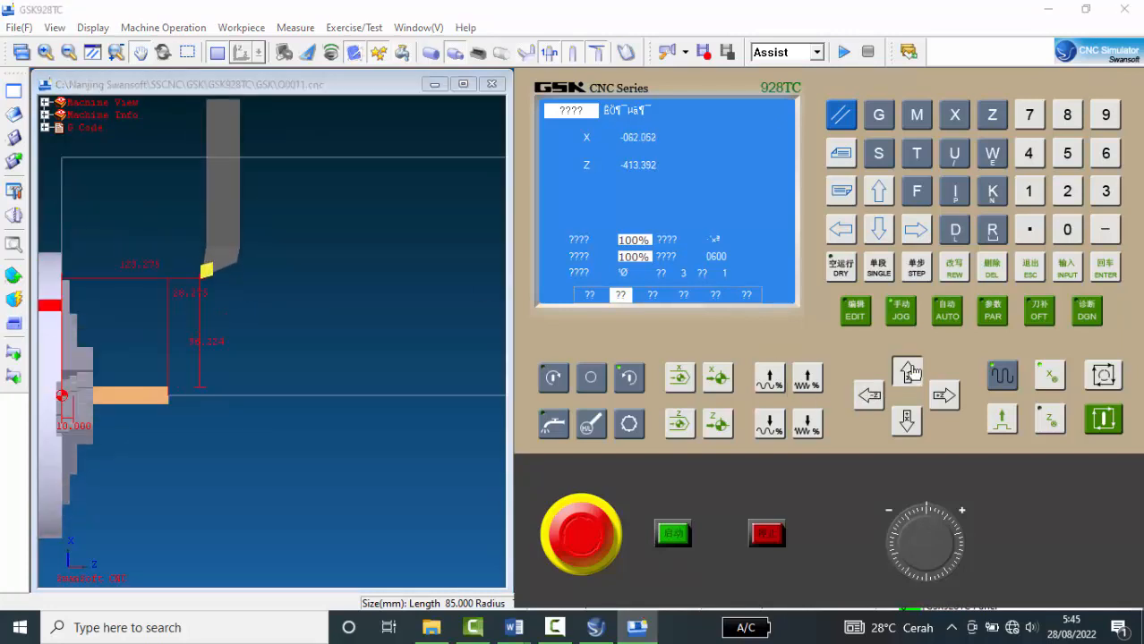
left_click(869, 399)
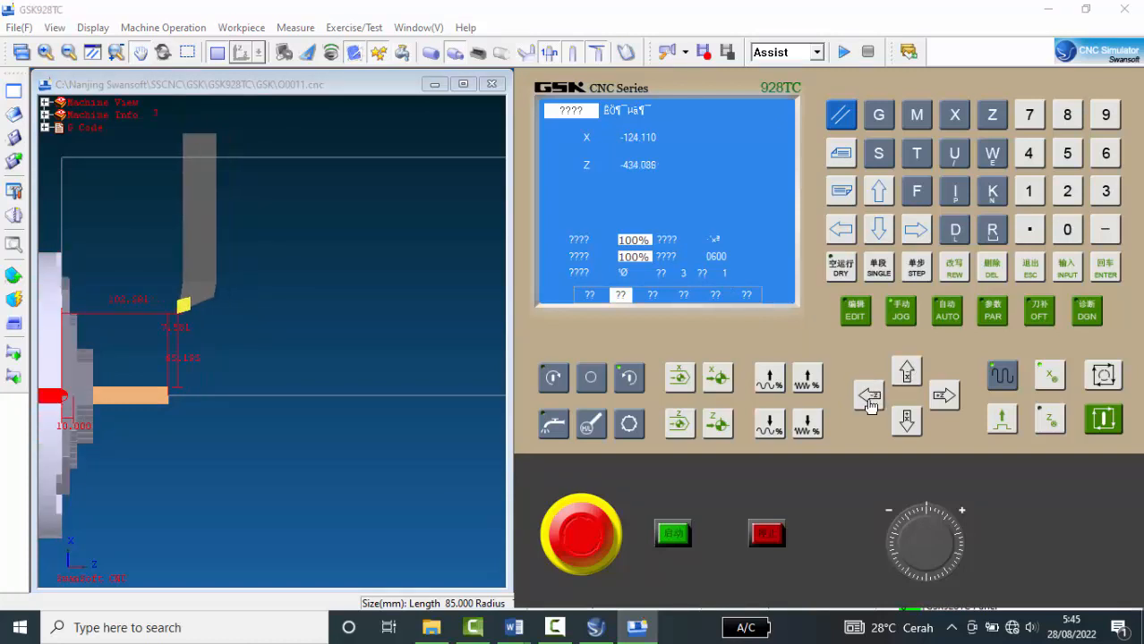
left_click(906, 370)
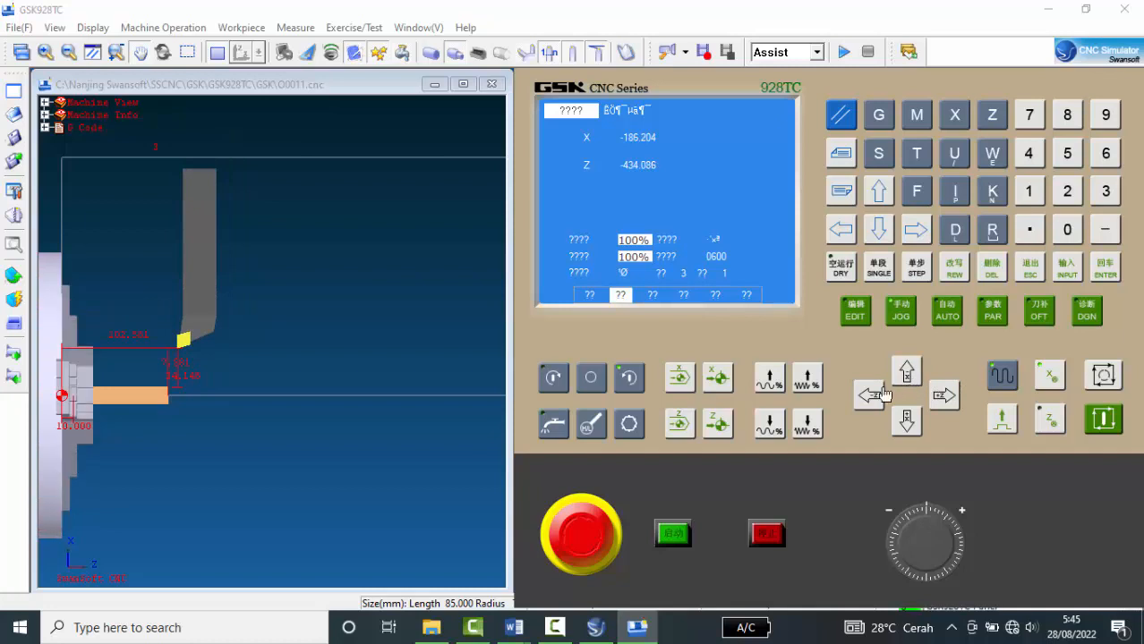
left_click(294, 429)
scroll(76, 377, "up", 3)
scroll(196, 413, "up", 1)
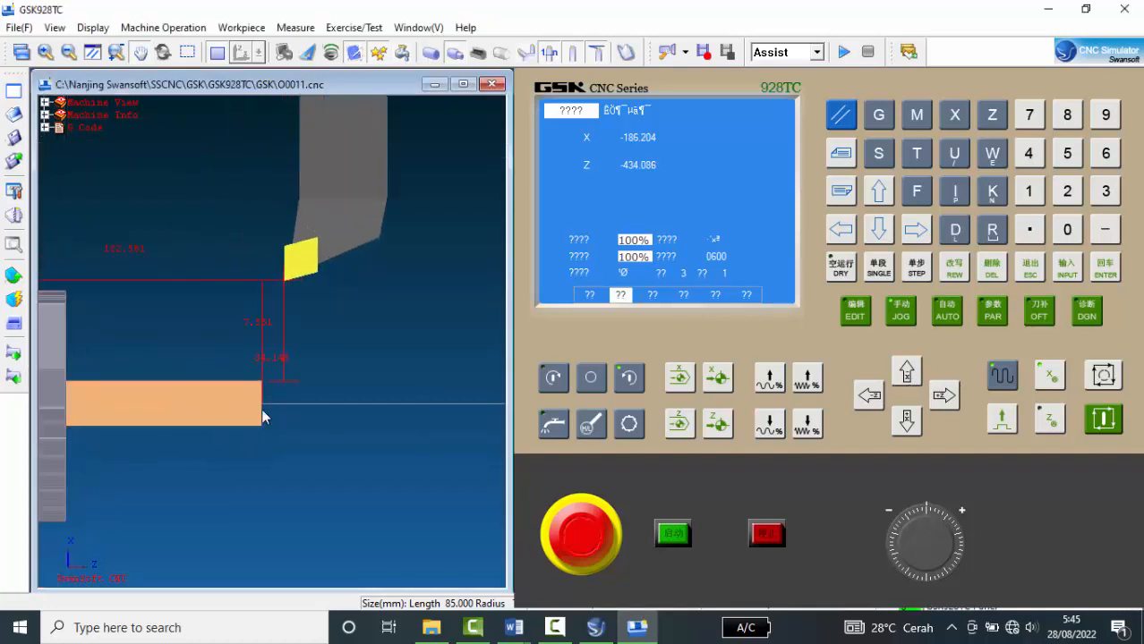
left_click(908, 379)
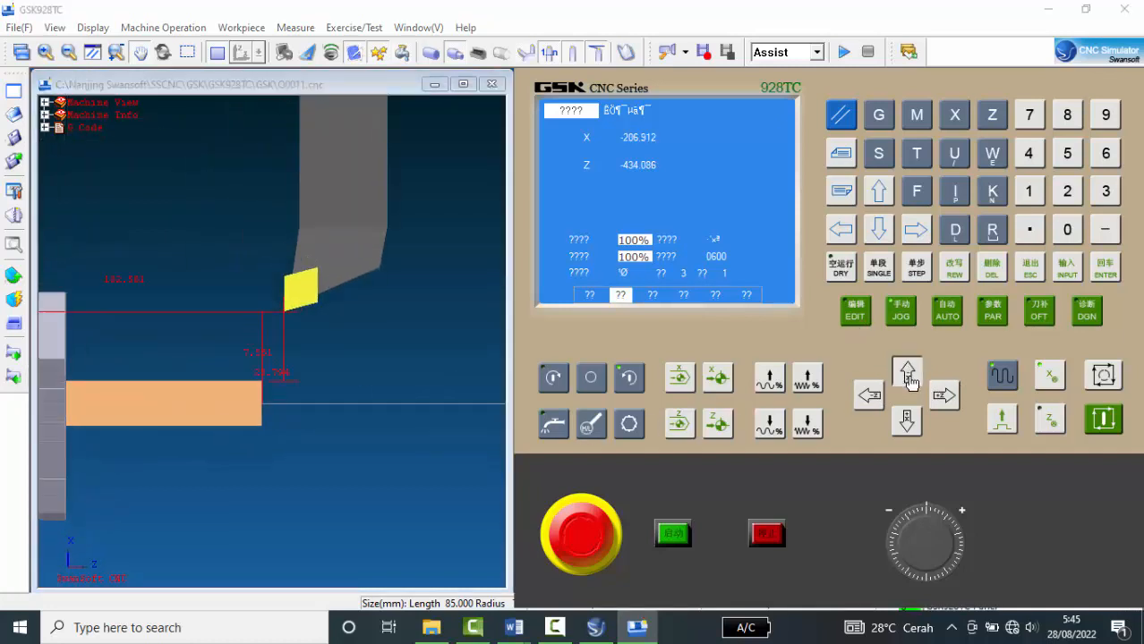
scroll(250, 447, "up", 3)
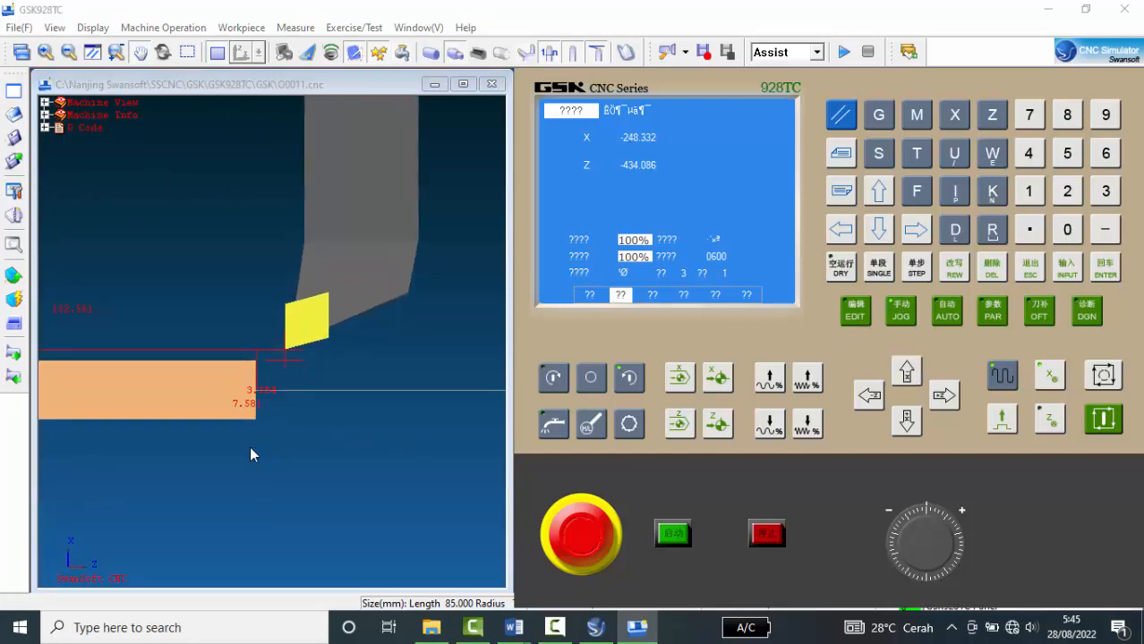
Turn off rapid traverse and jog the tool along Z toward the workpiece's end face, to about Z-440.3
left_click(1008, 380)
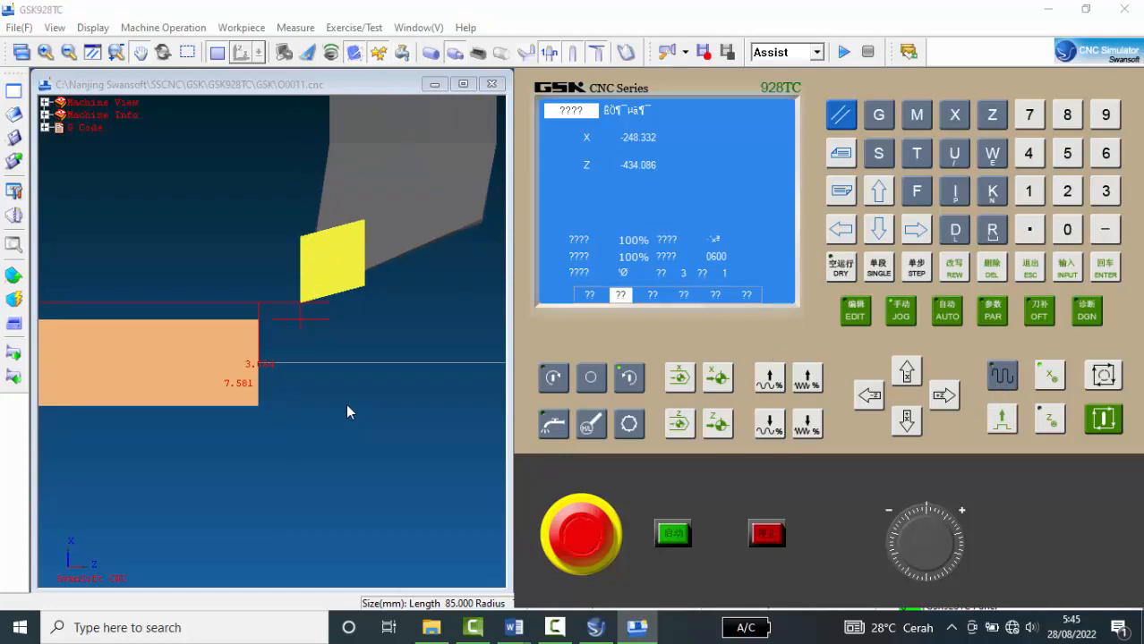
left_click(864, 404)
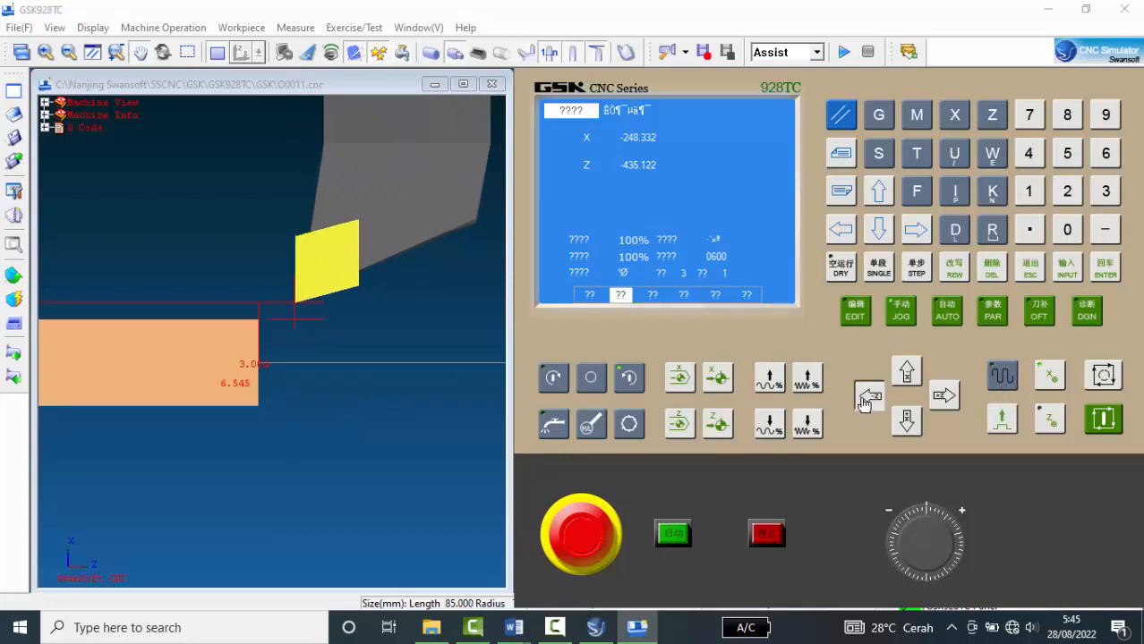
left_click(864, 405)
left_click(863, 405)
left_click(863, 403)
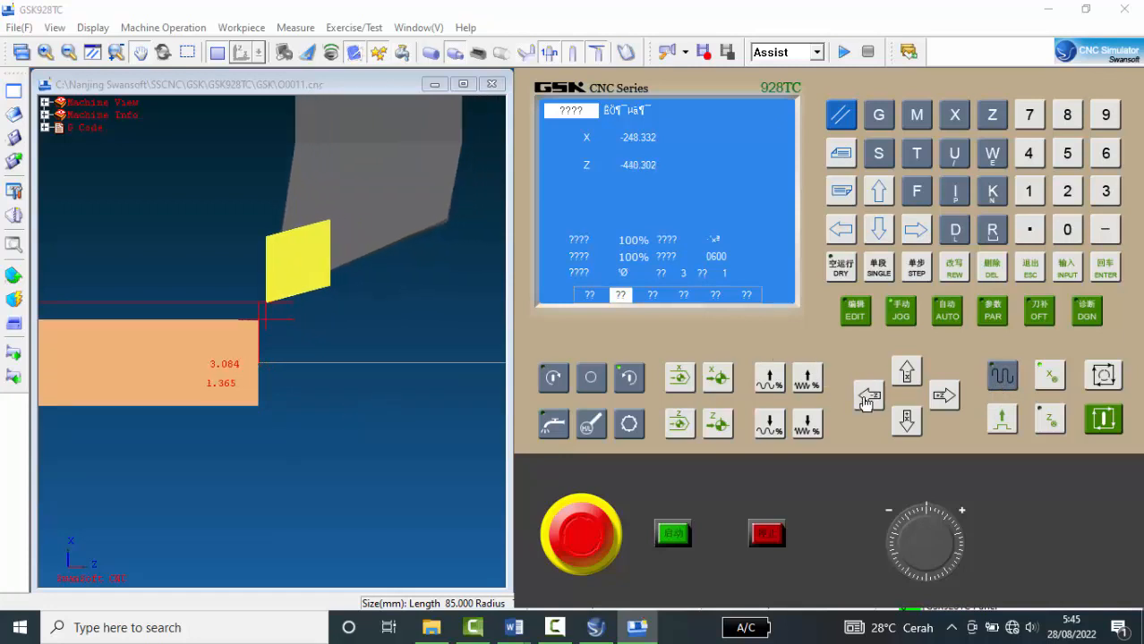
Jog the tool tip along X in front of the workpiece's end face, to about X-256.6
scroll(240, 383, "up", 3)
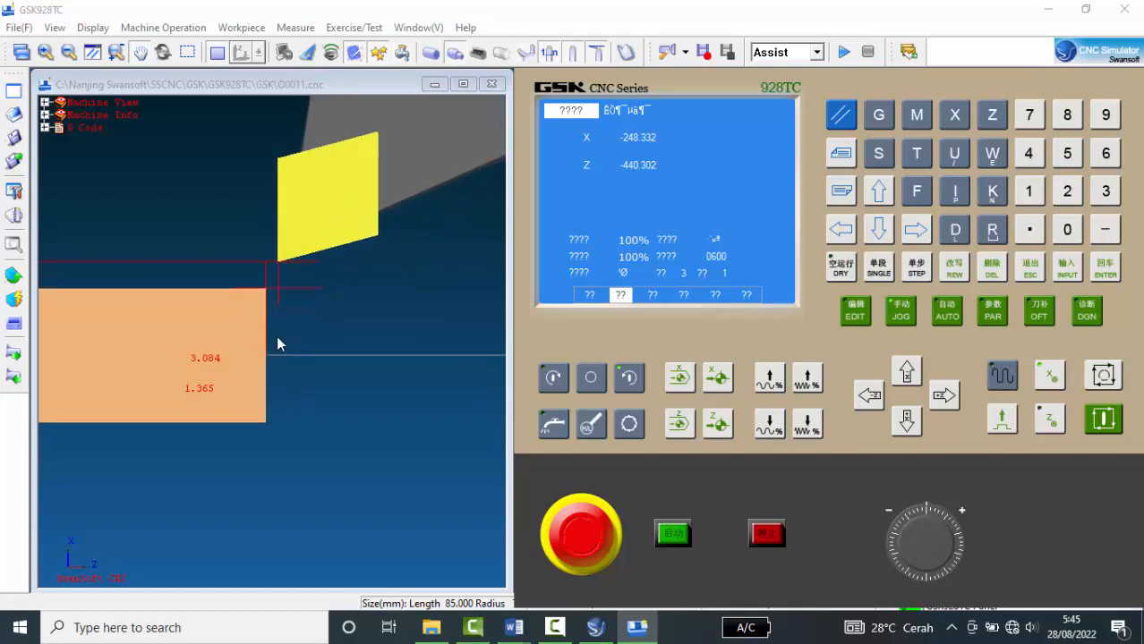
left_click(906, 372)
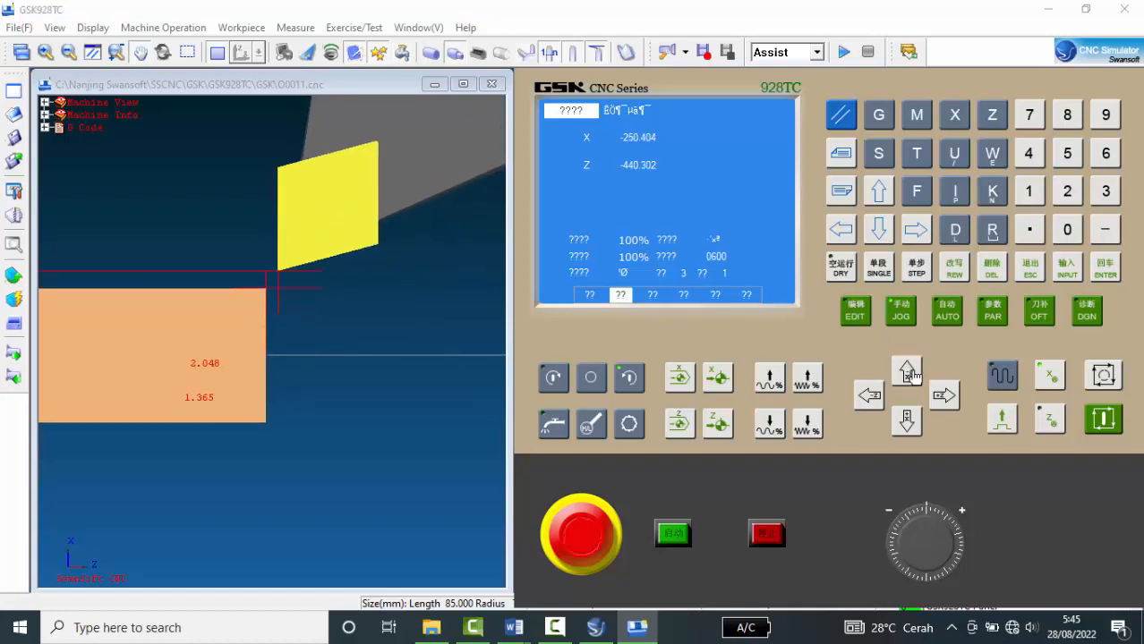
left_click(907, 372)
left_click(906, 372)
left_click(907, 371)
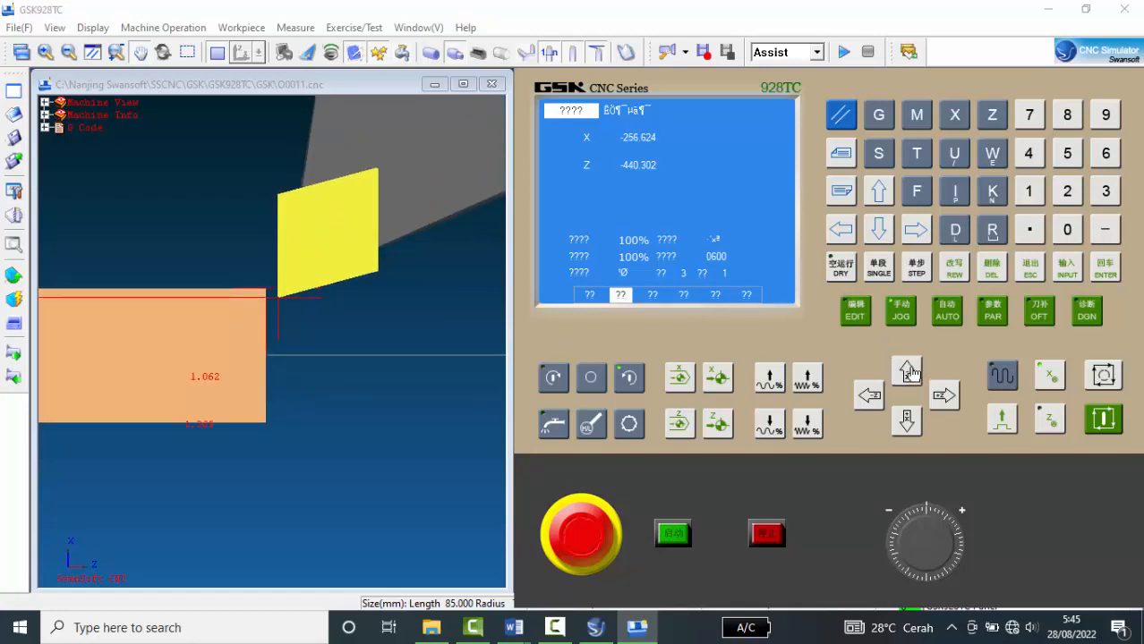
Switch the manual jog to single-step mode with a 1.000 increment and step the tool along Z to Z-439.302
scroll(268, 369, "up", 2)
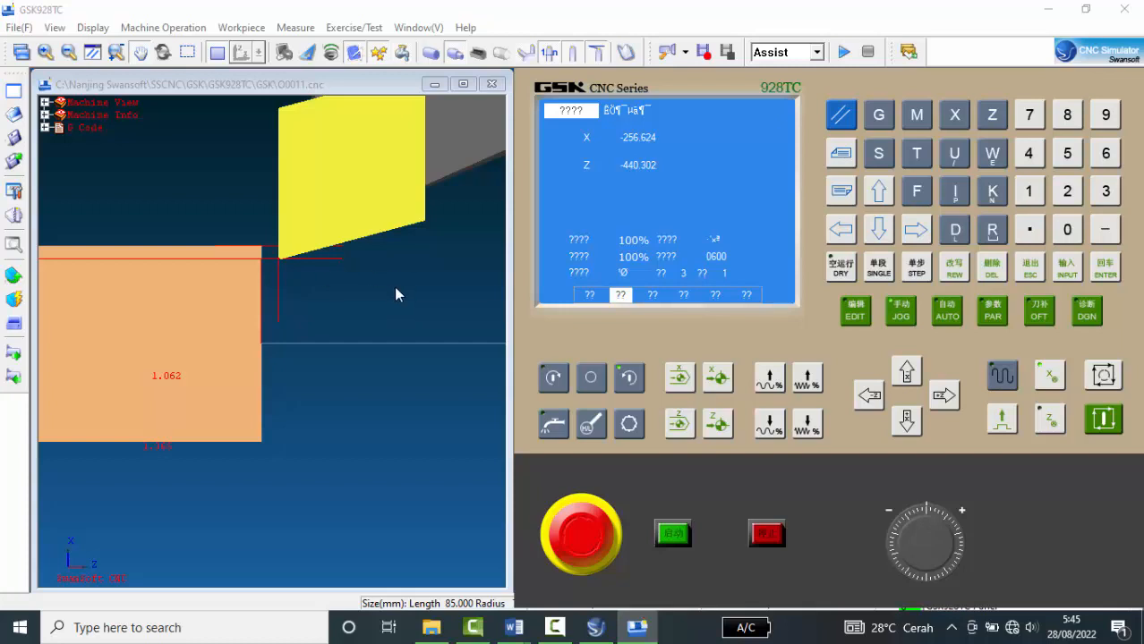
left_click(918, 273)
left_click(1011, 427)
left_click(946, 397)
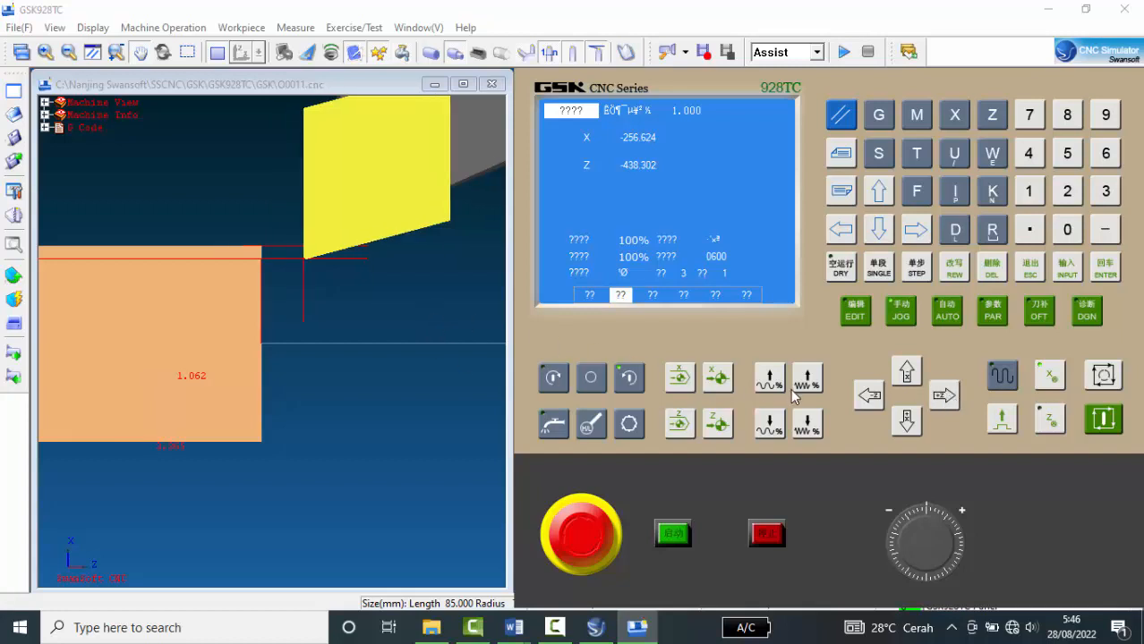
left_click(873, 397)
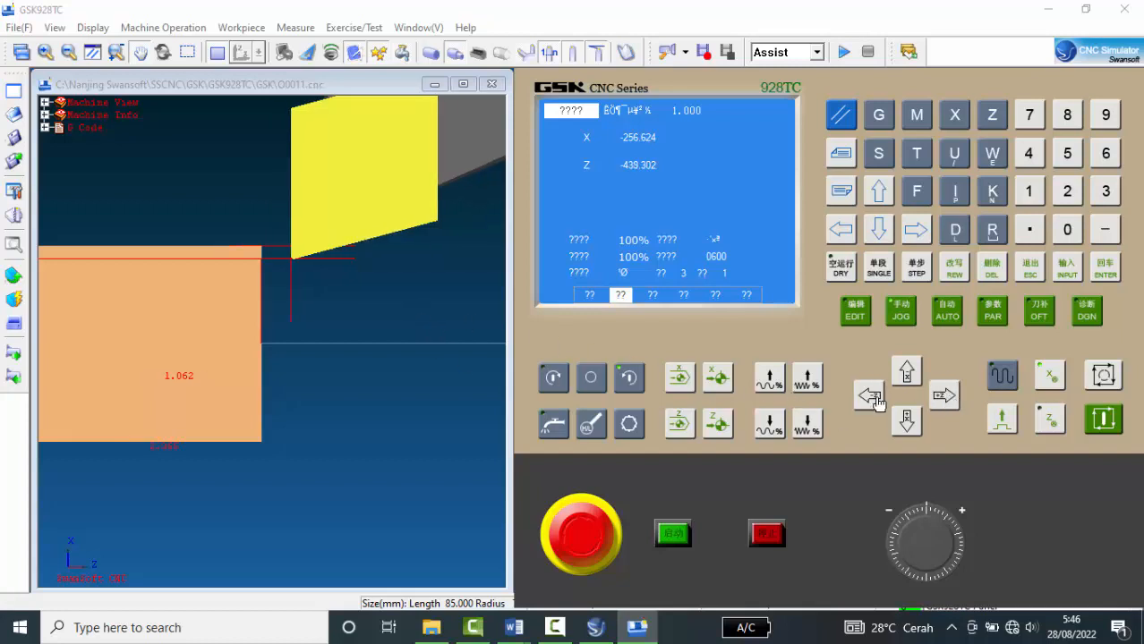
Step the tool away from the end face along Z in 0.100 and finer increments, to Z-439.181
left_click(1006, 429)
left_click(943, 397)
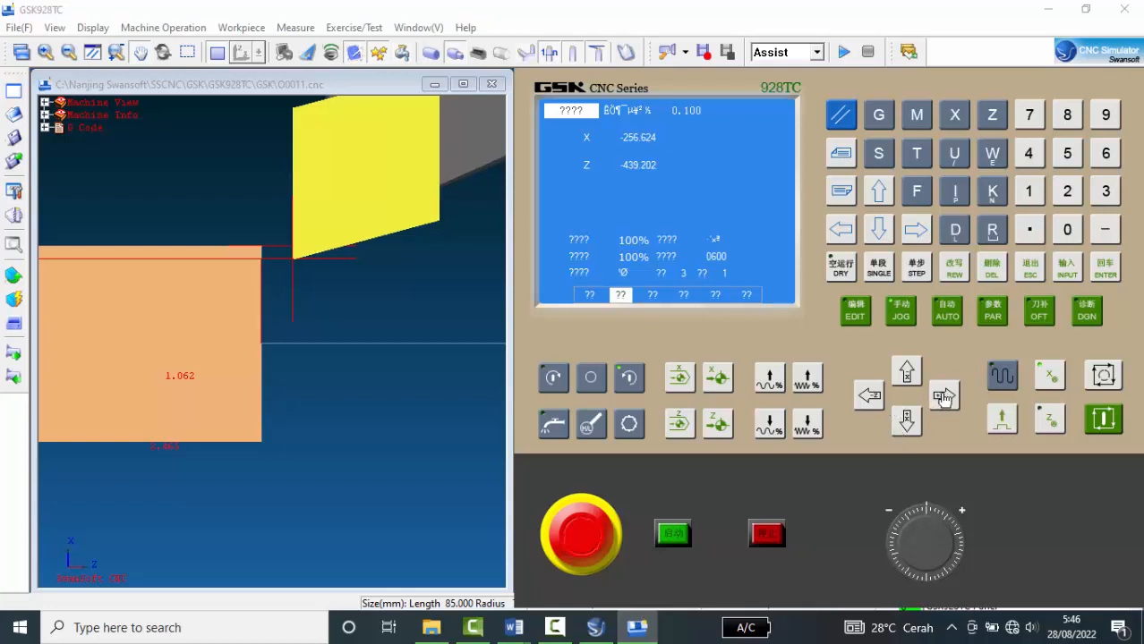
left_click(1001, 422)
left_click(943, 398)
left_click(1006, 430)
left_click(944, 396)
Set the step increment to 10.000 and step the tool away from the workpiece along Z to Z-419.181
left_click(1009, 423)
scroll(219, 304, "down", 1)
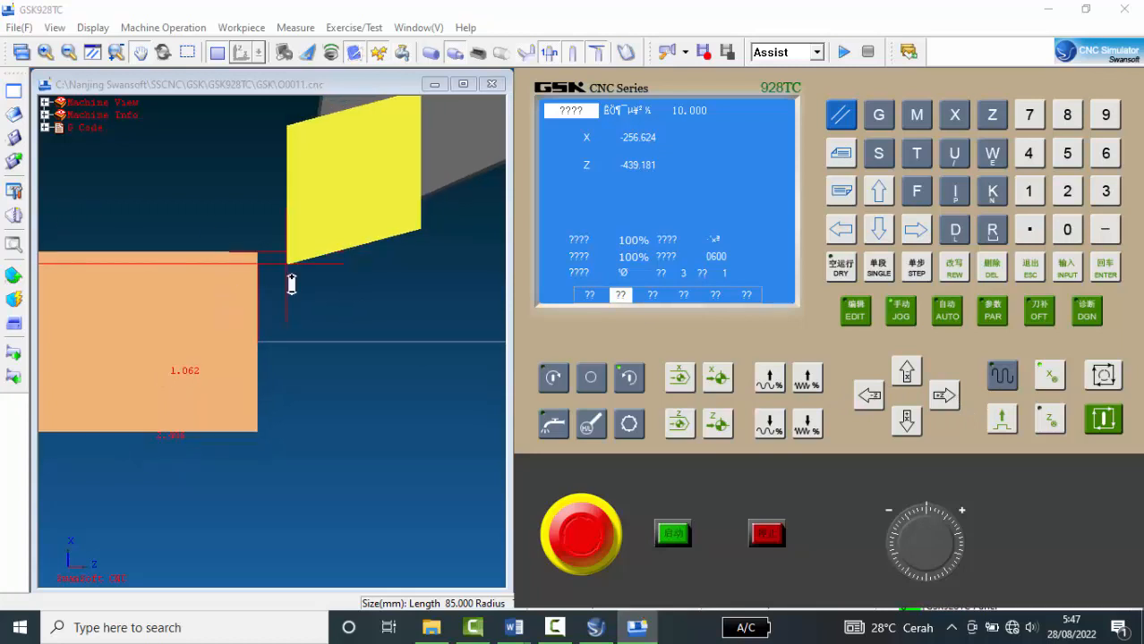
scroll(290, 284, "up", 1)
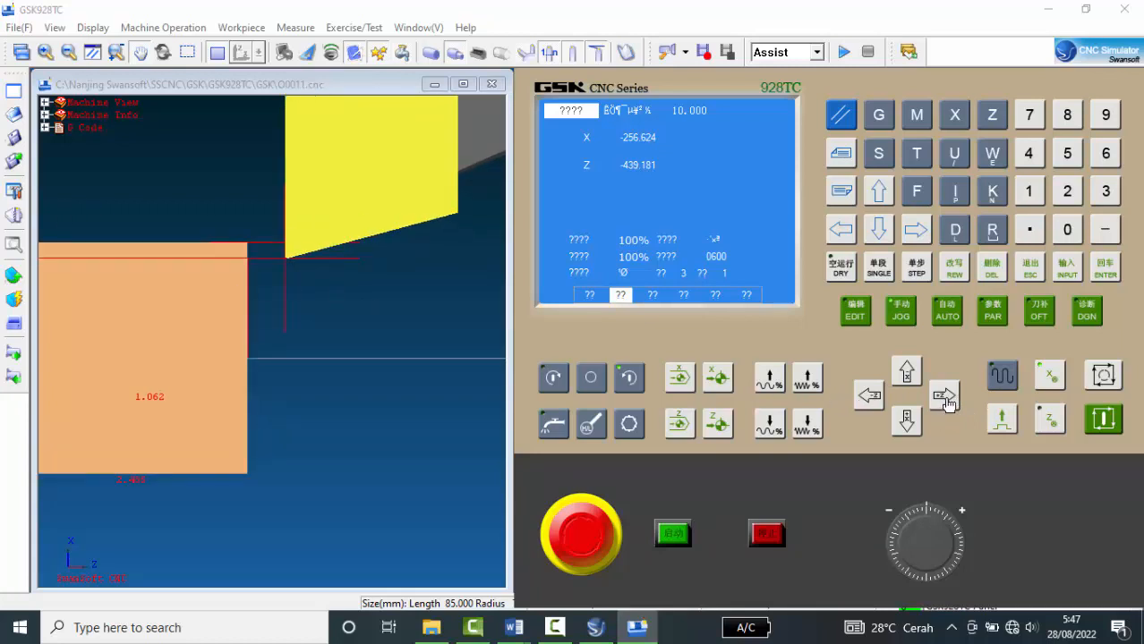
left_click(946, 404)
scroll(103, 380, "down", 2)
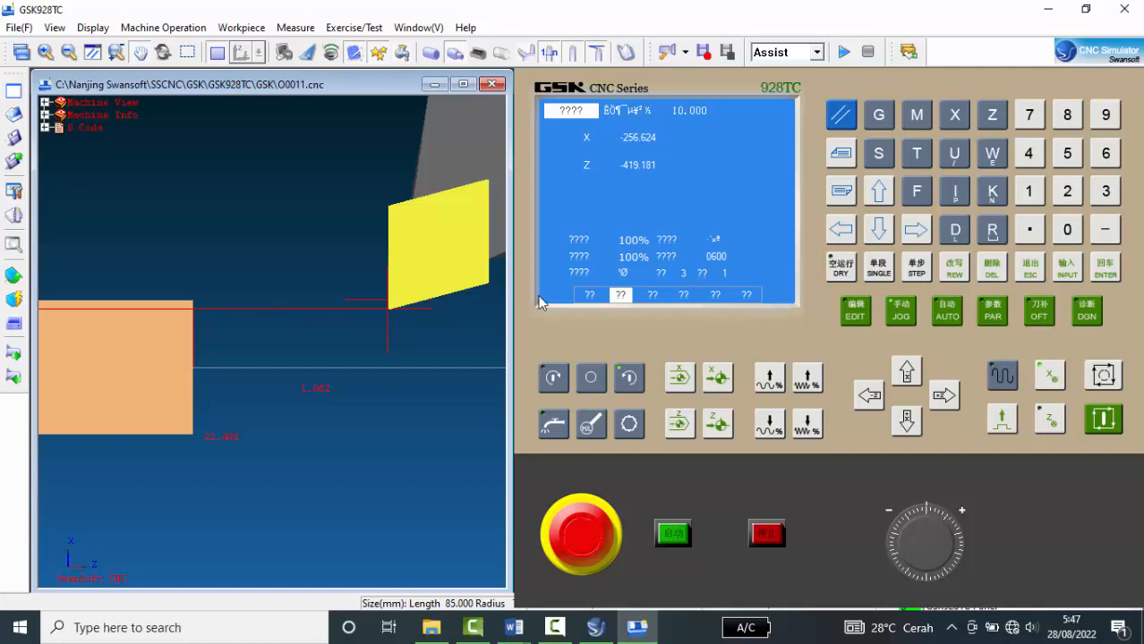
Set the step increment to 1.000 and step the tool back toward the workpiece along Z to Z-440.181
left_click(1001, 418)
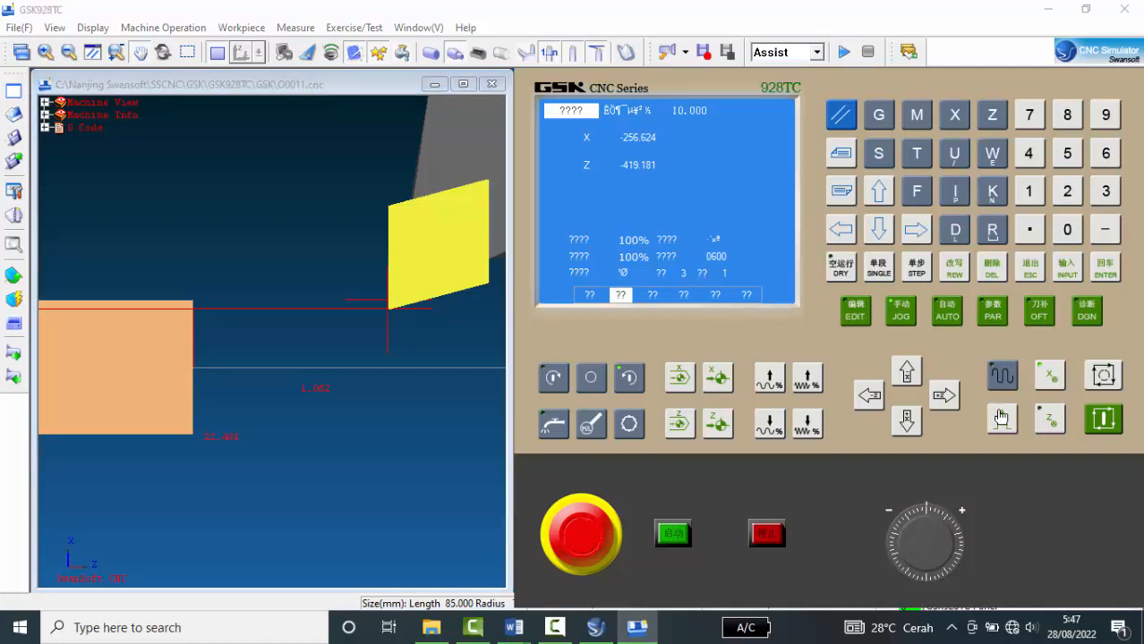
left_click(1000, 418)
left_click(1003, 418)
left_click(1004, 418)
left_click(1004, 418)
left_click(868, 397)
left_click(868, 398)
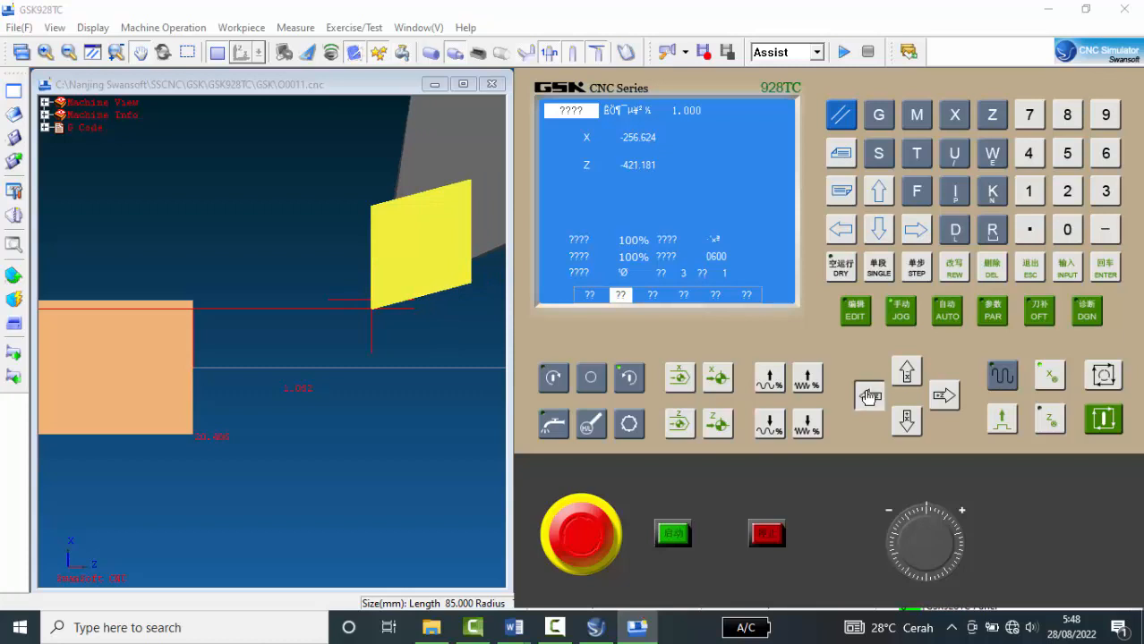
left_click(868, 397)
left_click(868, 397)
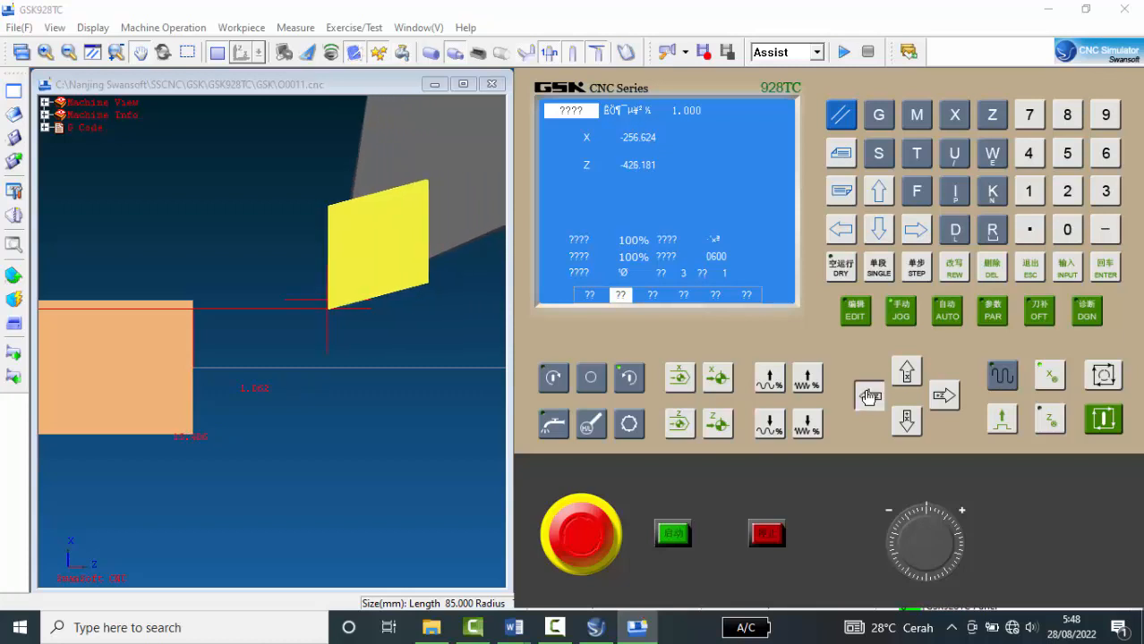
left_click(868, 398)
left_click(868, 397)
left_click(868, 397)
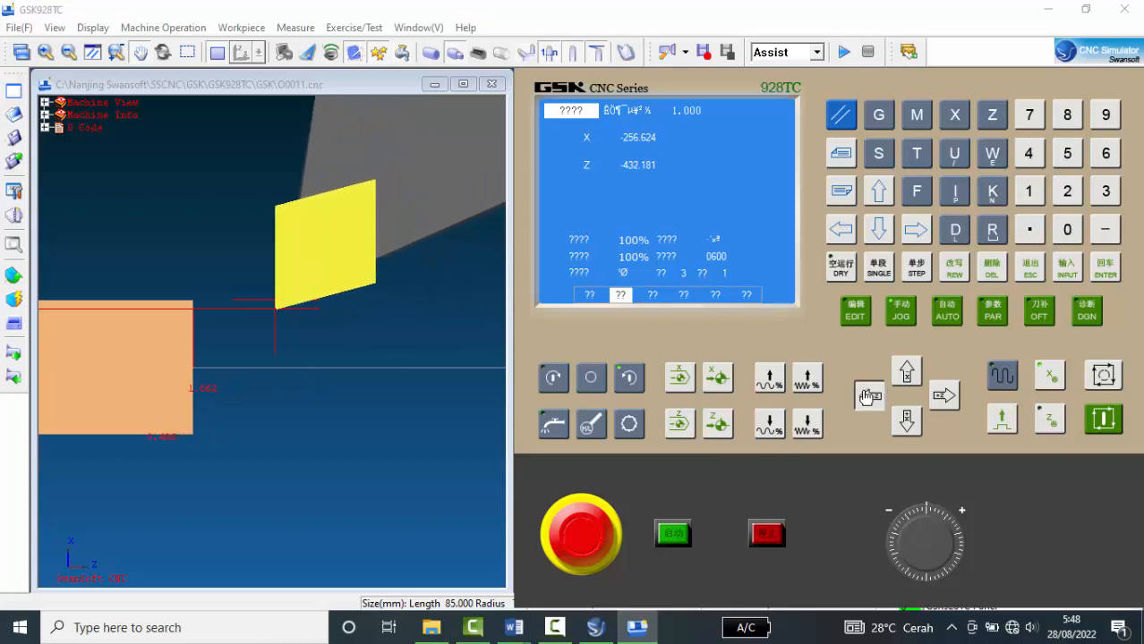
left_click(868, 398)
left_click(868, 397)
left_click(868, 397)
left_click(868, 397)
left_click(868, 397)
left_click(868, 398)
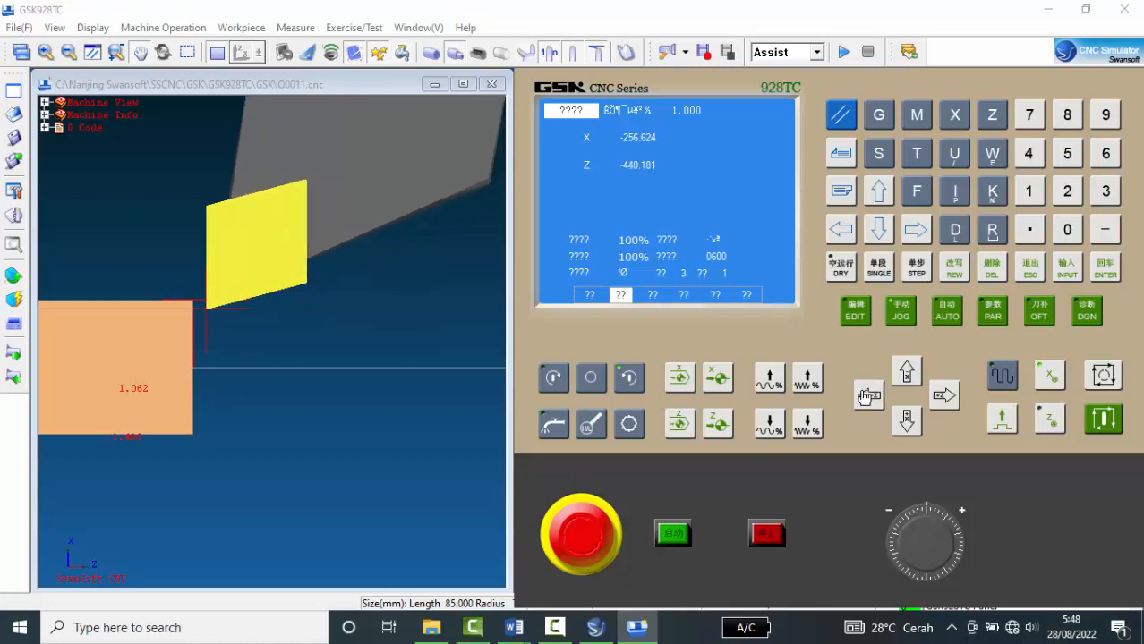
Set the step increment to 0.100 and step the tool along Z until it touches the workpiece's end face, at Z-441.681
scroll(139, 383, "up", 3)
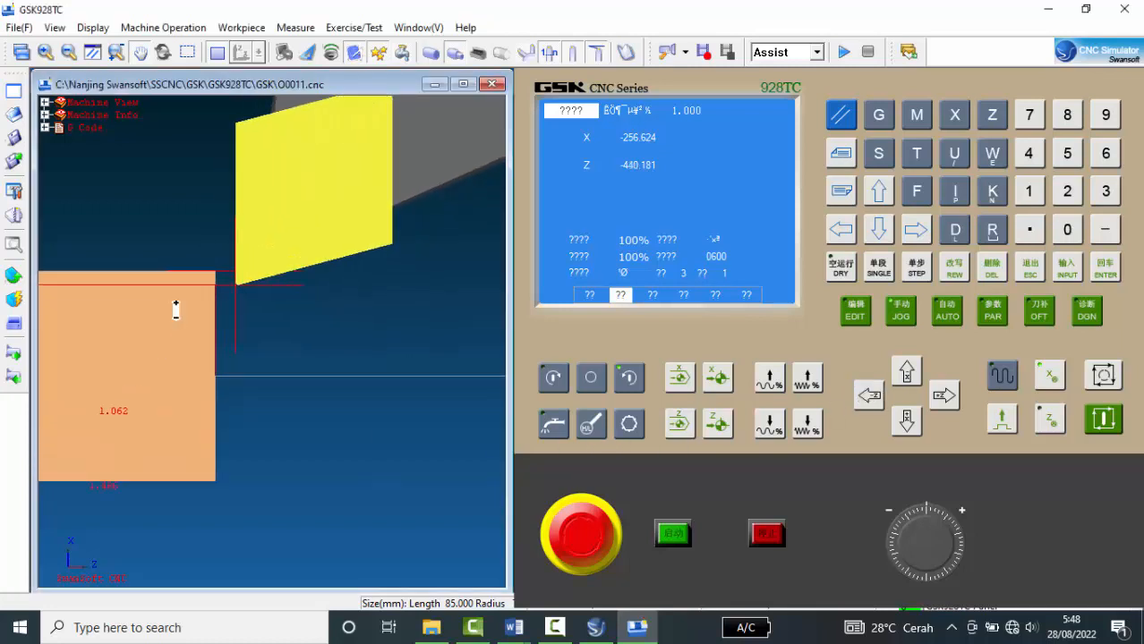
scroll(373, 309, "down", 1)
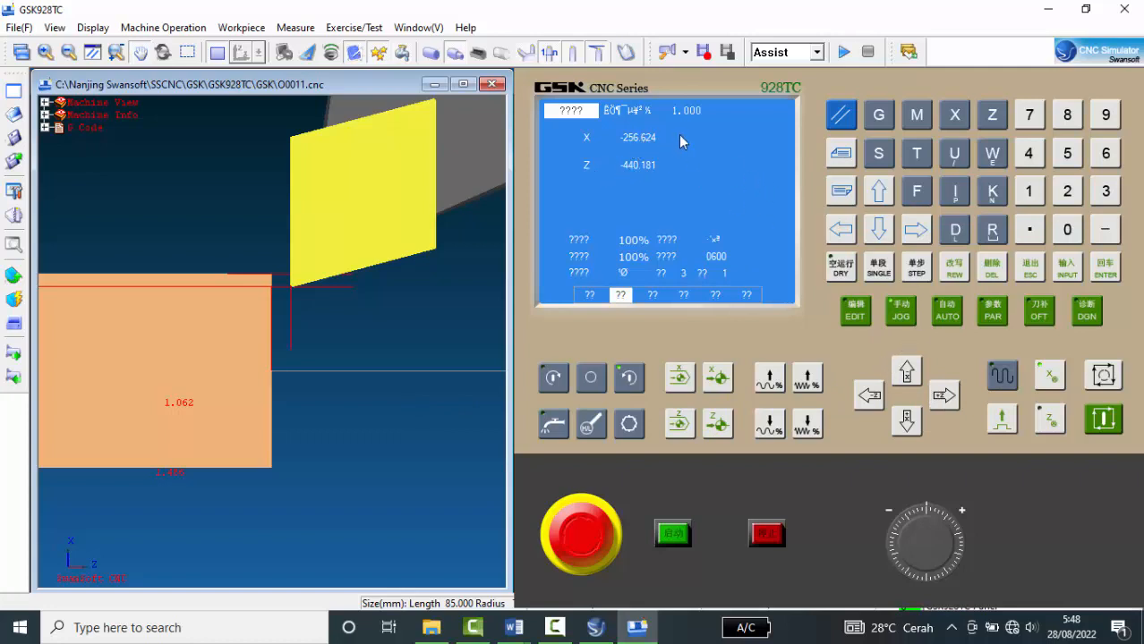
left_click(1000, 426)
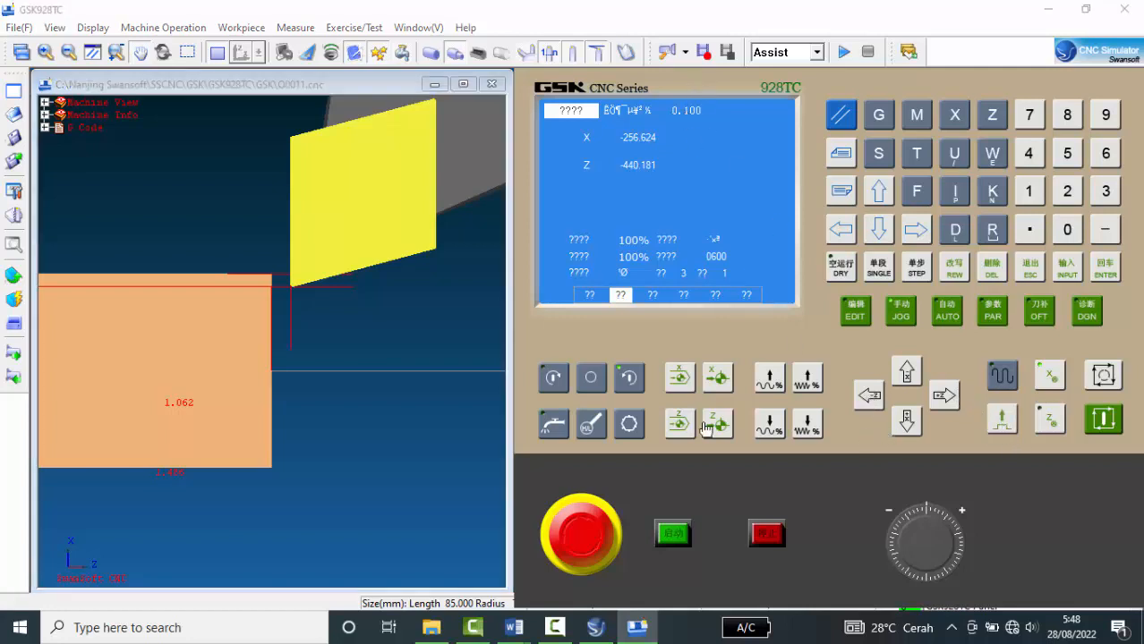
scroll(223, 269, "up", 3)
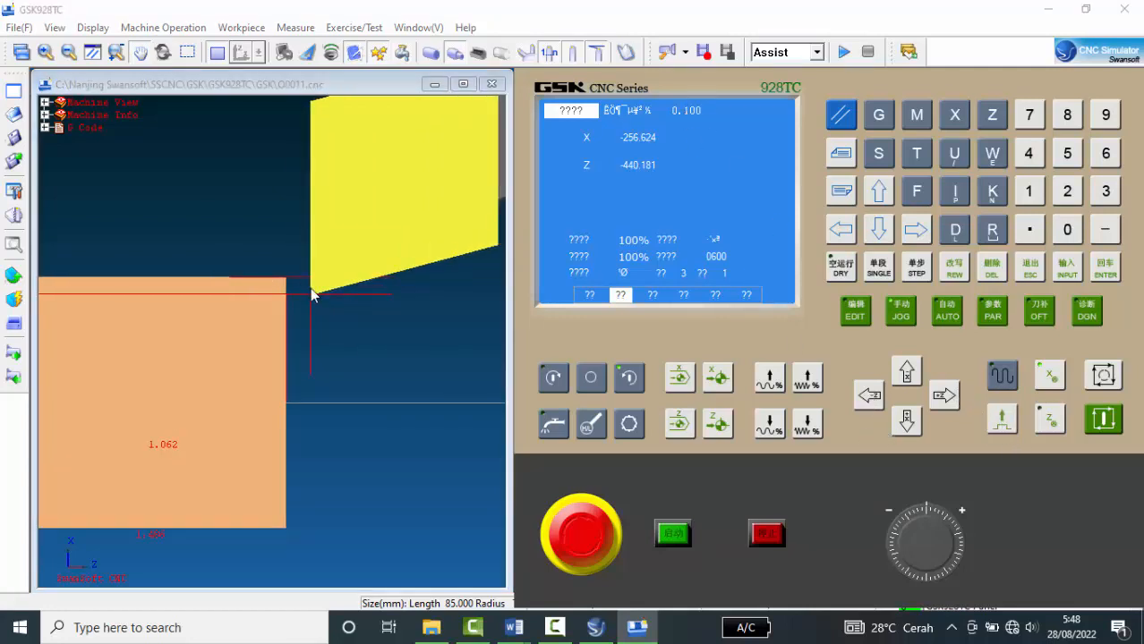
left_click(873, 400)
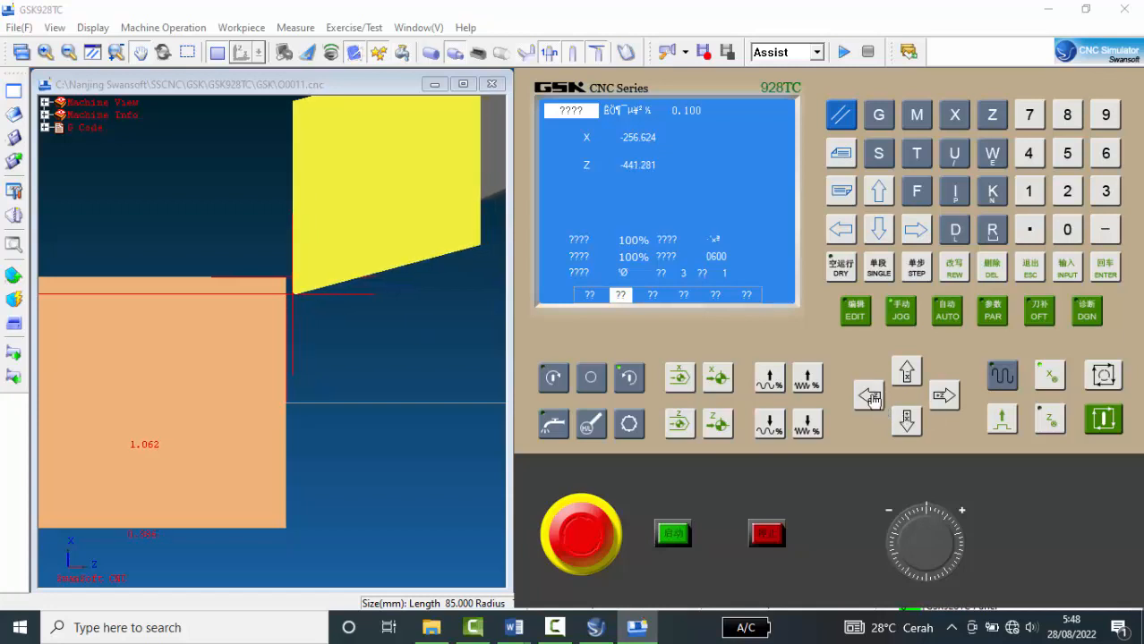
left_click(870, 398)
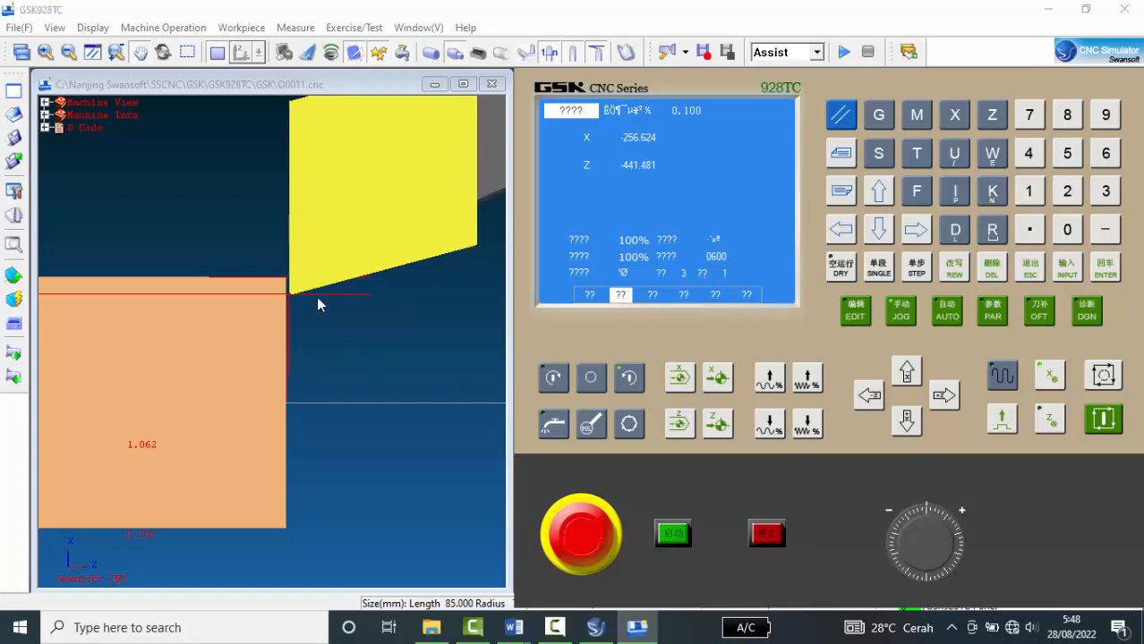
left_click(870, 397)
left_click(871, 397)
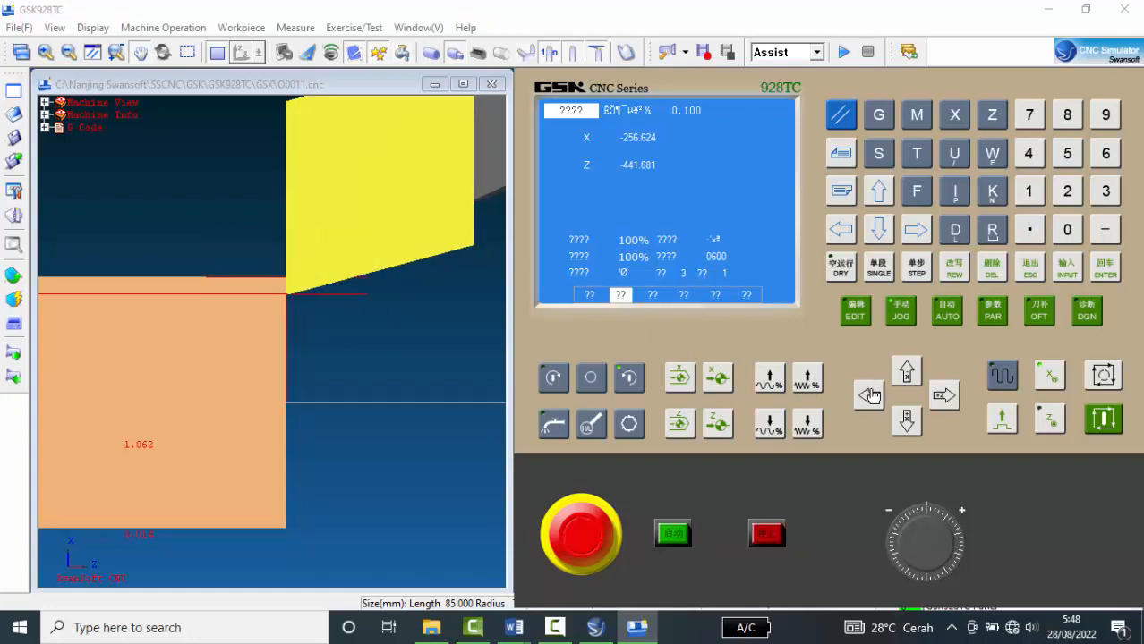
Step the tool along X across the workpiece's end face, past the centreline, to X-271.624
scroll(295, 271, "up", 5)
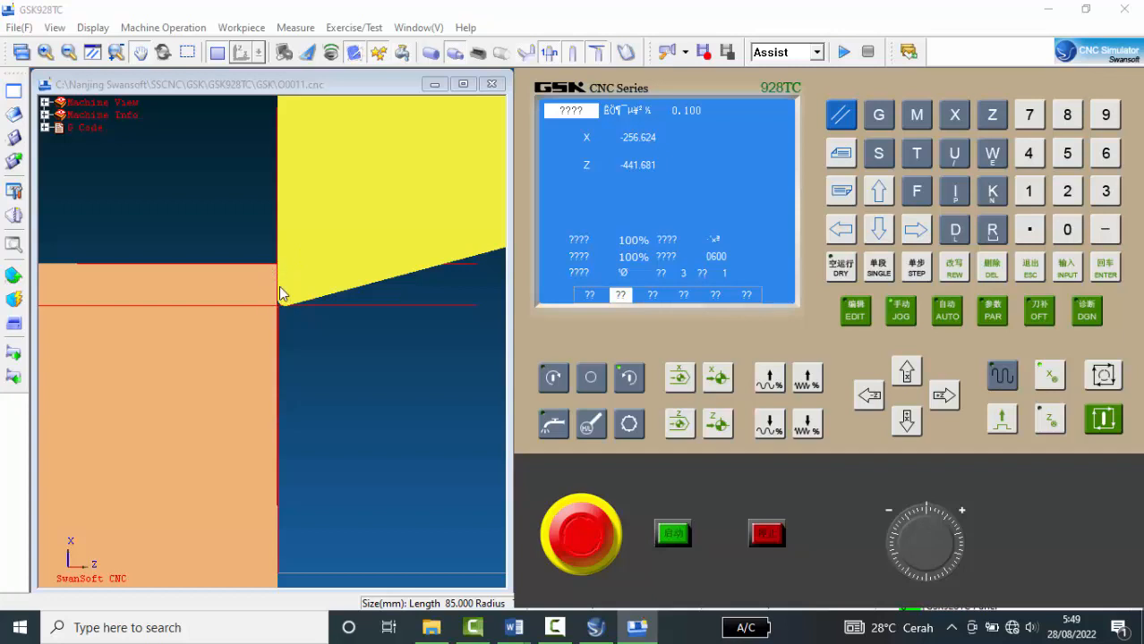
scroll(280, 288, "down", 3)
scroll(285, 286, "down", 2)
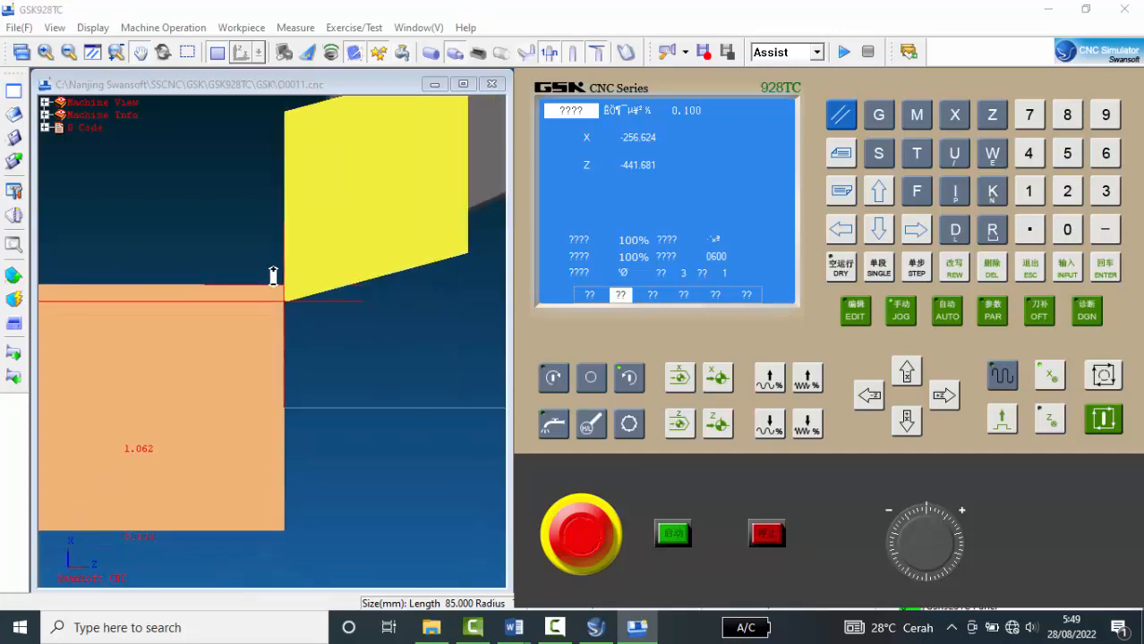
scroll(276, 294, "up", 2)
scroll(286, 302, "up", 1)
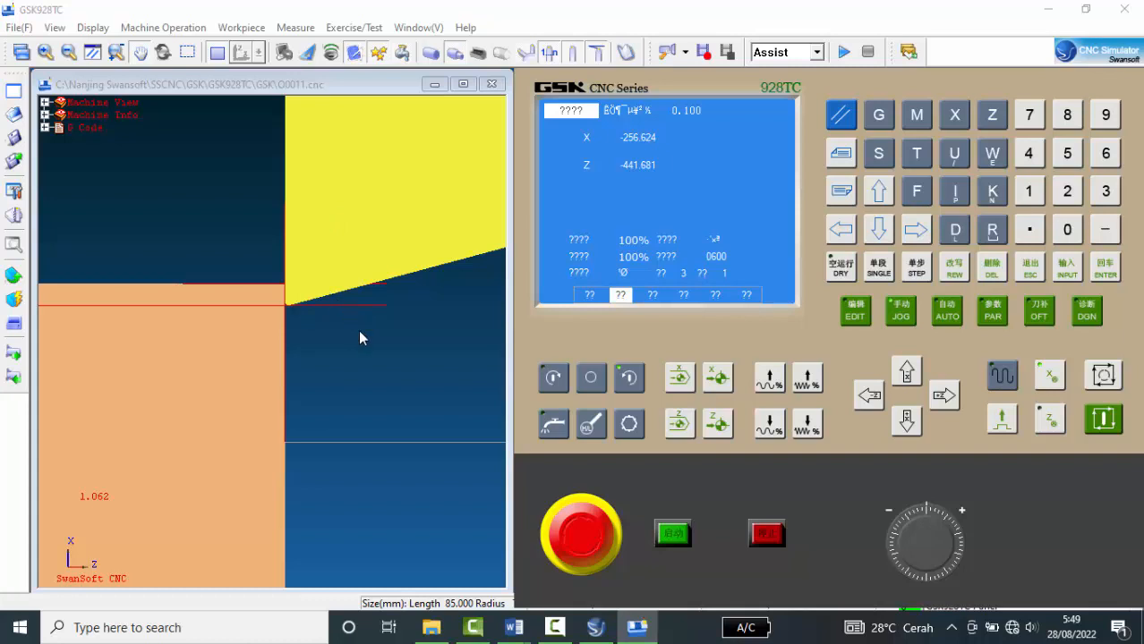
left_click(910, 376)
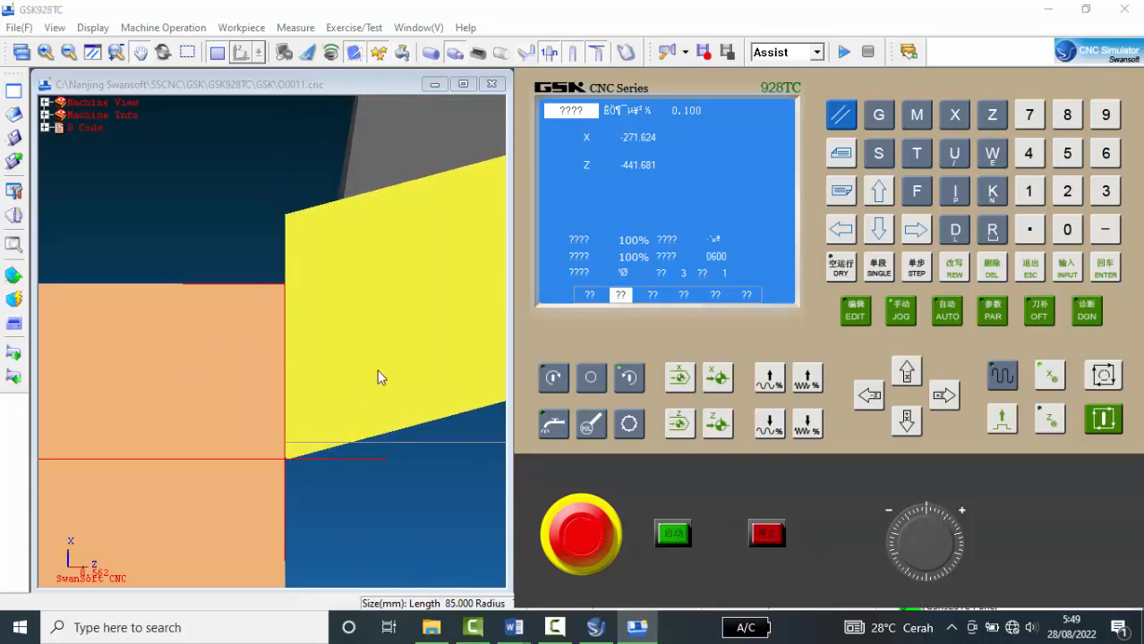
scroll(377, 370, "down", 2)
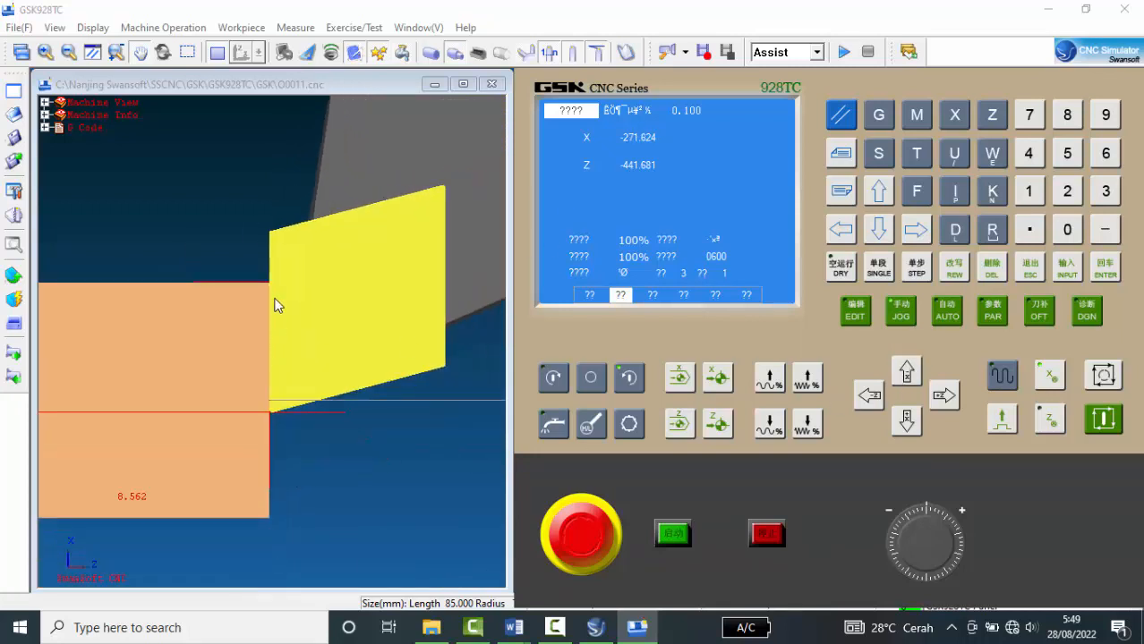
scroll(278, 411, "up", 1)
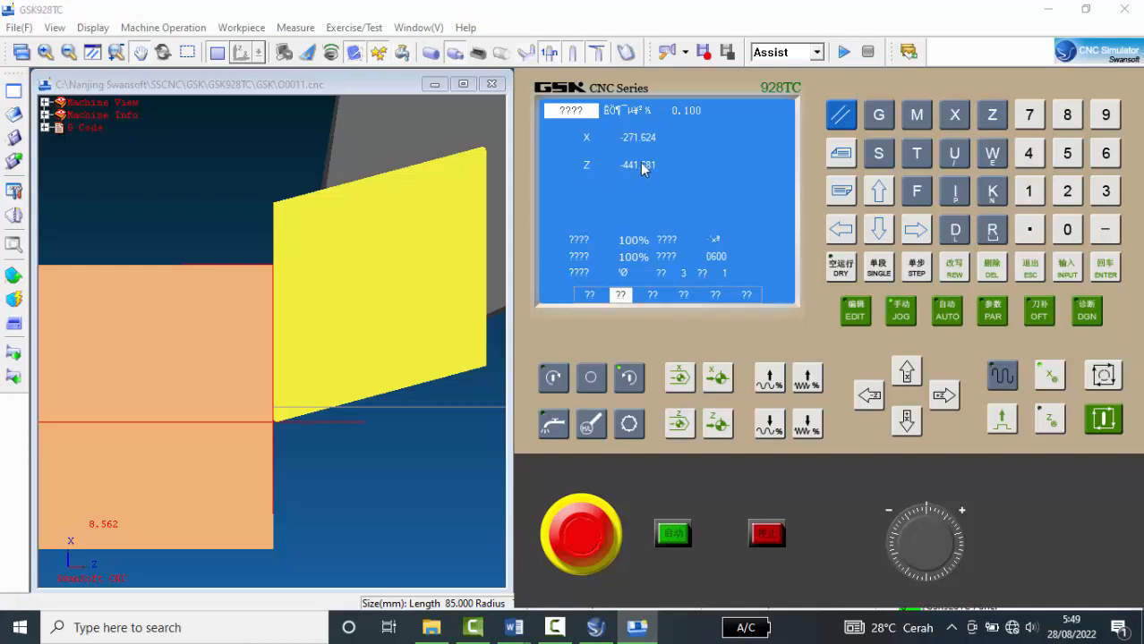
Set the Z coordinate to 0 at the workpiece's end face
left_click(1068, 268)
left_click(992, 116)
left_click(1067, 230)
left_click(1110, 271)
Step the tool clear of the workpiece's diameter to X-253.424 and over its outer surface to Z-1.200
left_click(906, 423)
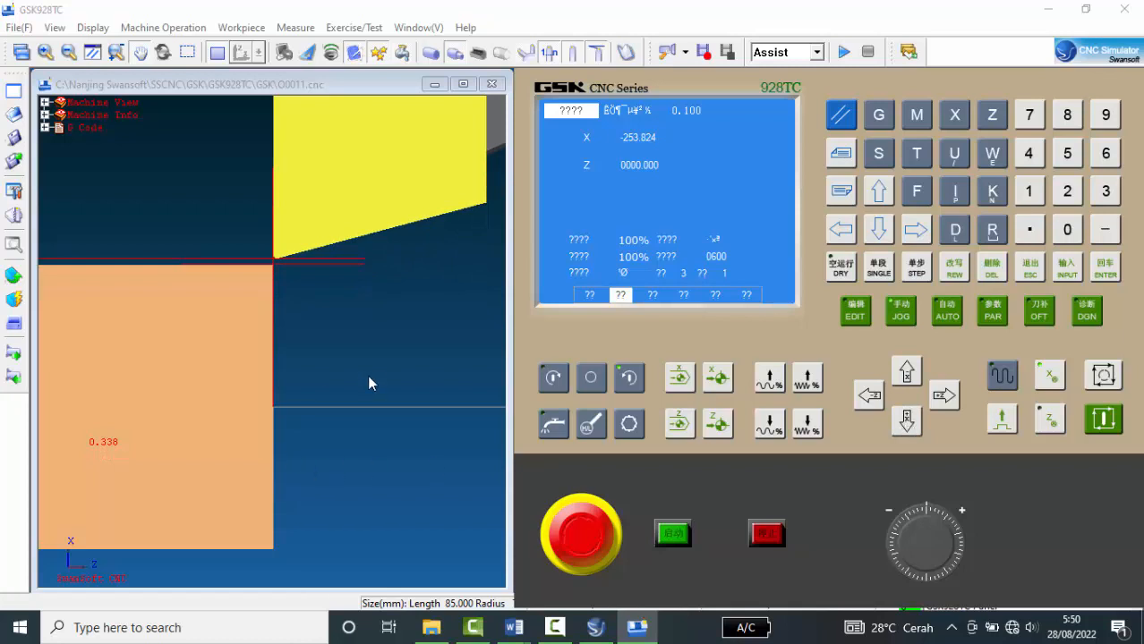
left_click(907, 421)
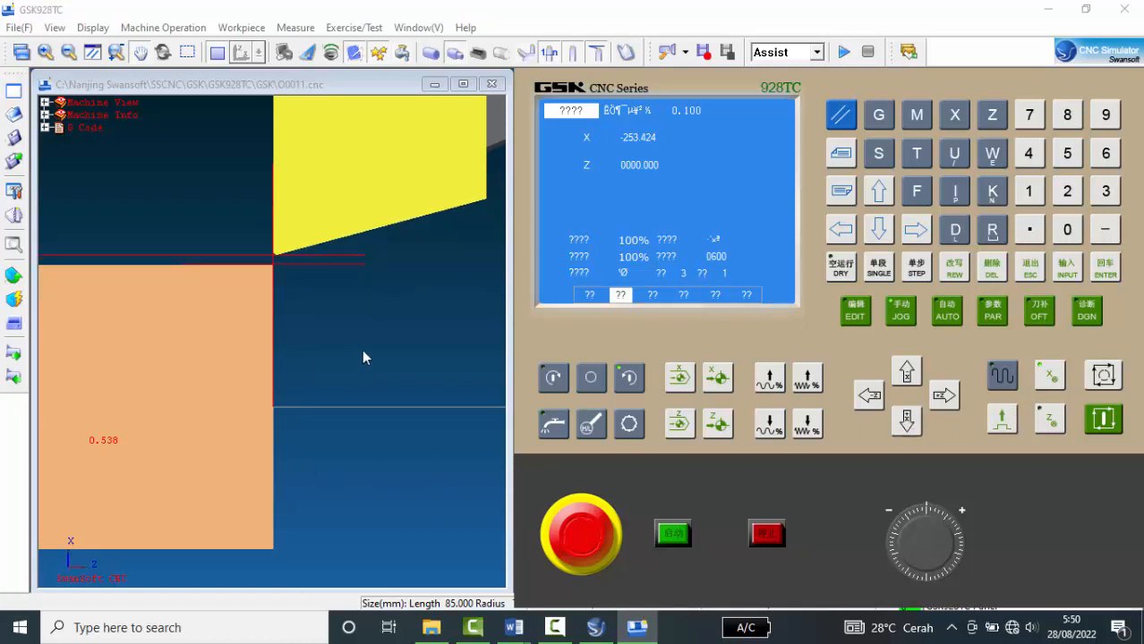
scroll(222, 318, "up", 3)
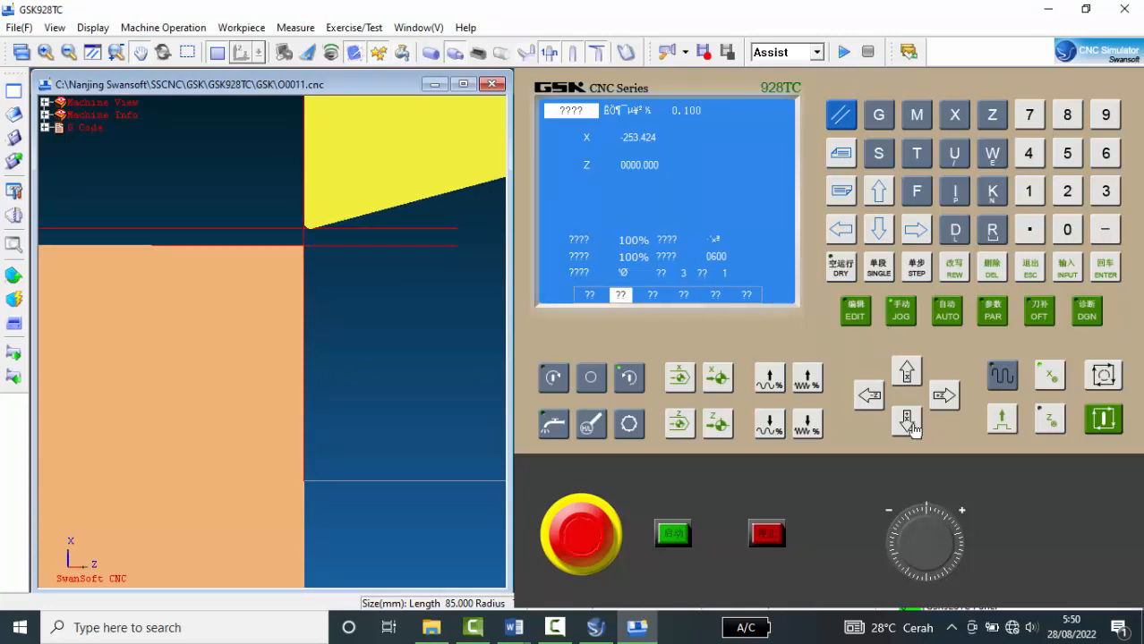
left_click_drag(881, 400, 881, 400)
left_click(422, 355)
scroll(422, 334, "down", 8)
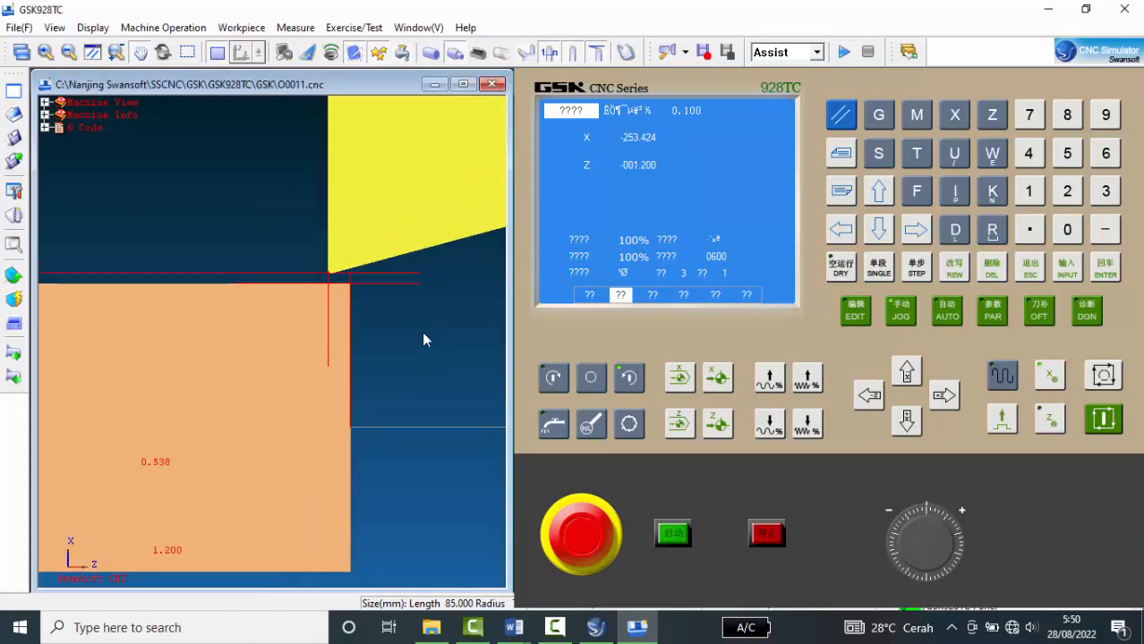
Step the tool along X in 0.100 increments until it reaches the workpiece's outer surface, at X-255.024
scroll(422, 331, "down", 5)
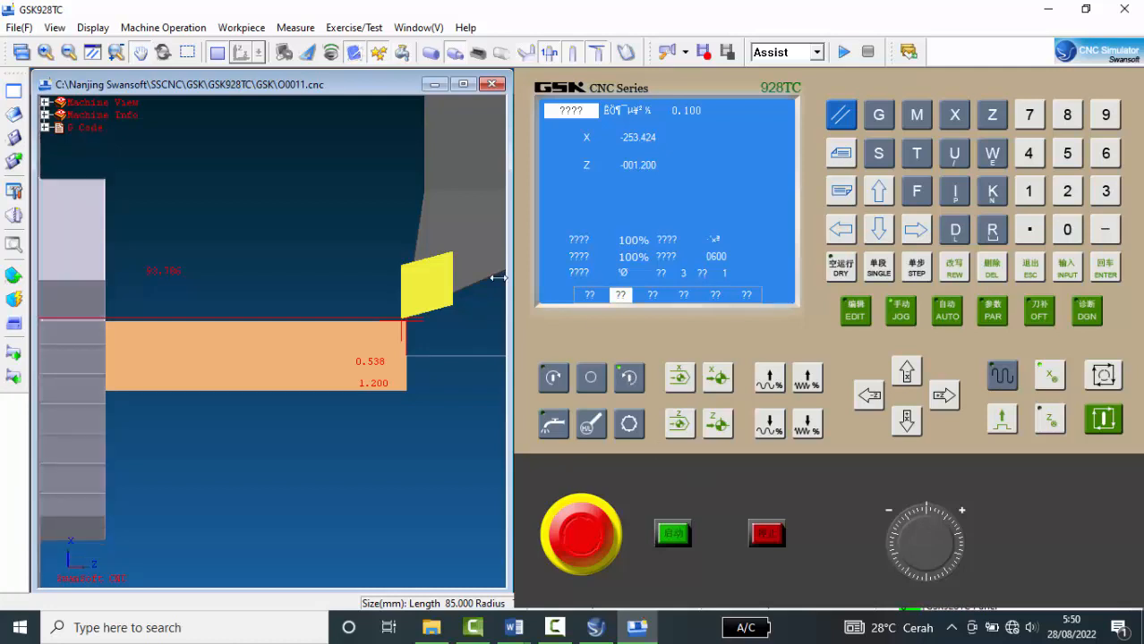
scroll(450, 327, "up", 2)
scroll(446, 323, "up", 3)
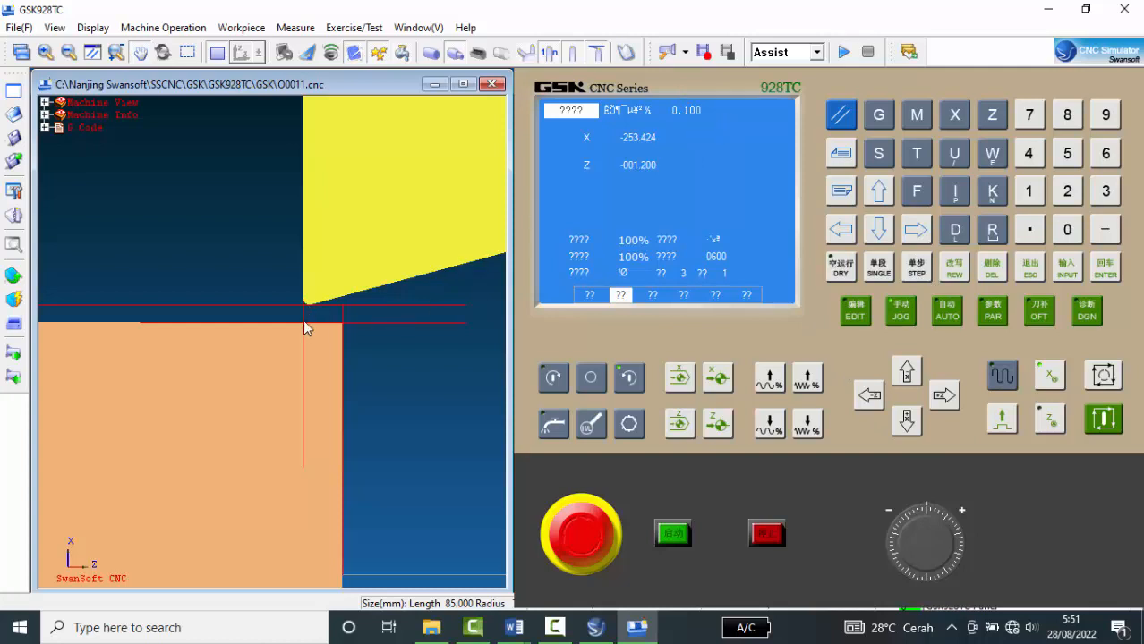
left_click(908, 374)
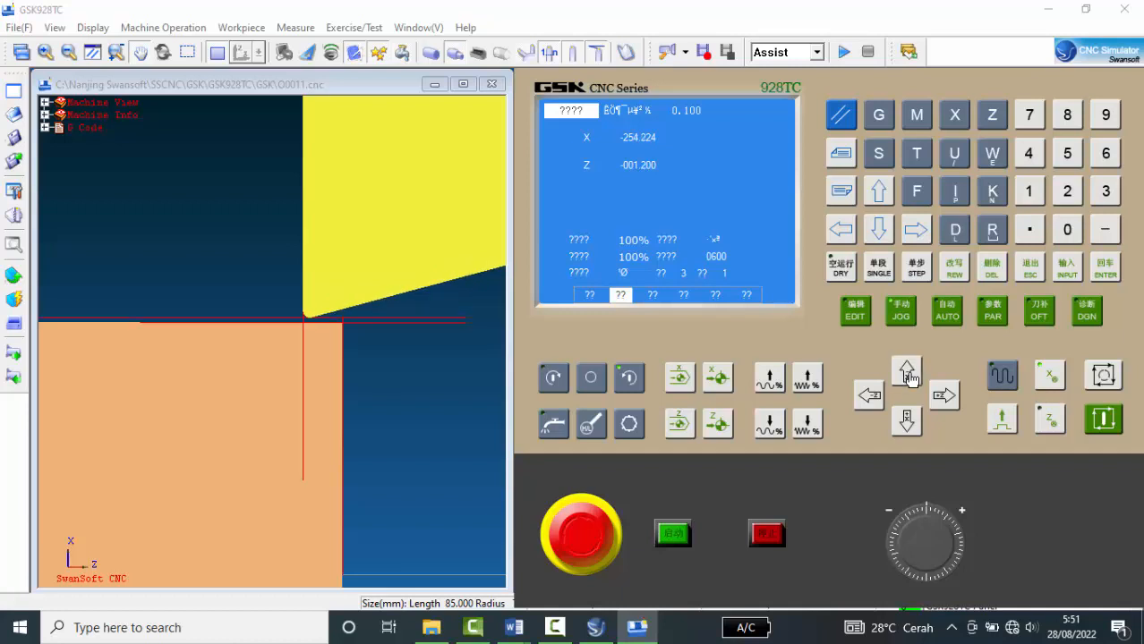
left_click(907, 374)
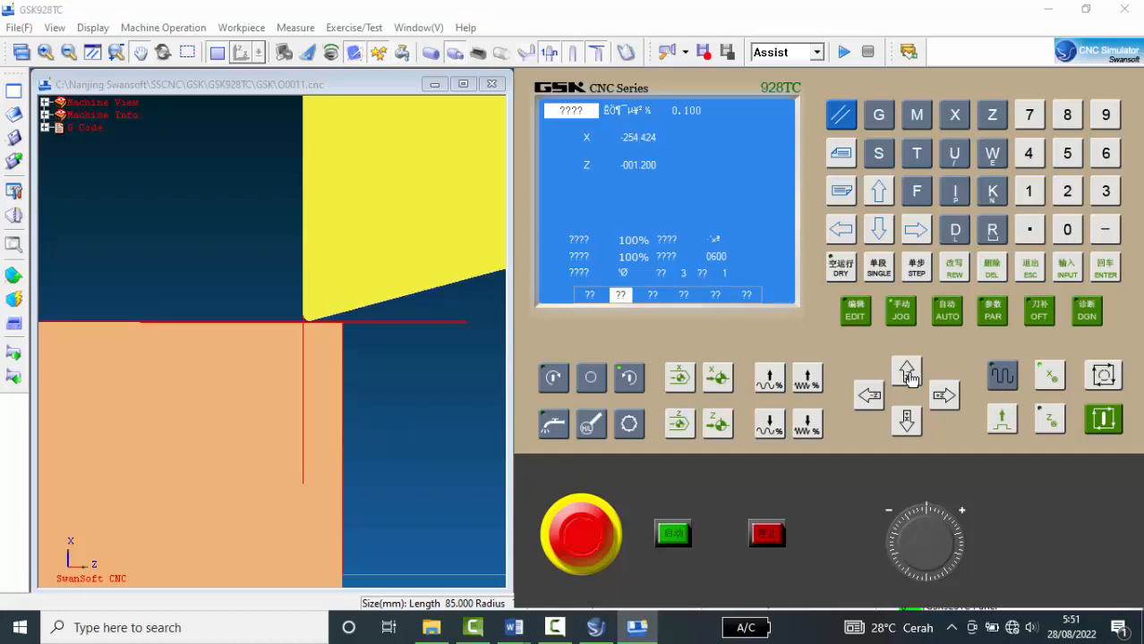
left_click(907, 374)
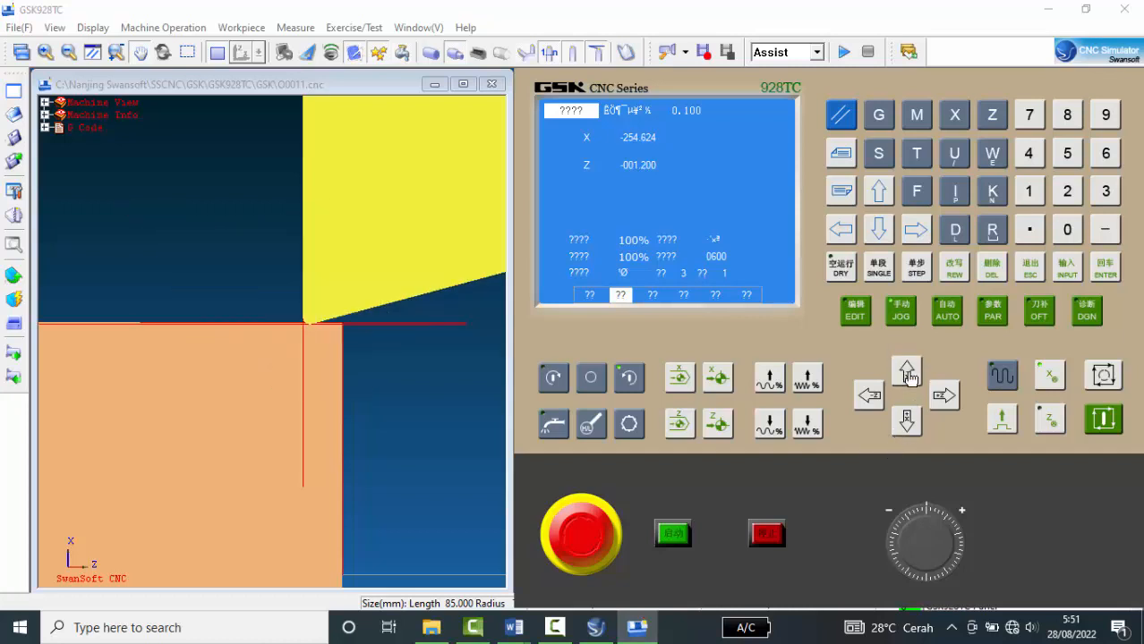
double_click(908, 377)
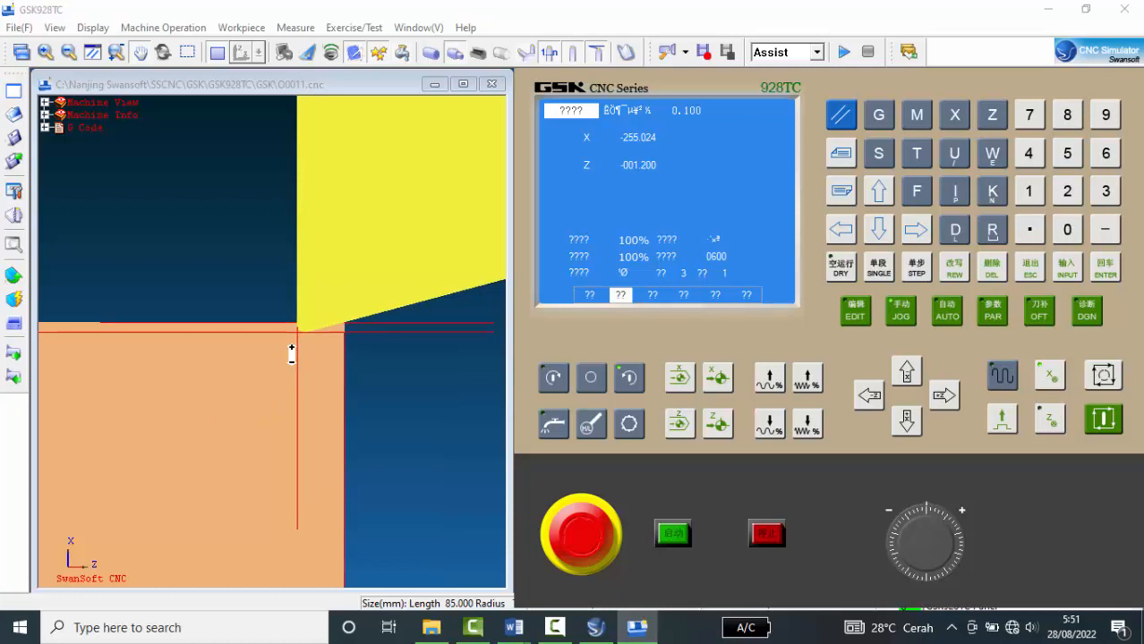
Turn the workpiece's outer surface along Z to Z-3.800 and retract the tool along Z to Z0.500
scroll(315, 318, "down", 2)
scroll(320, 319, "up", 1)
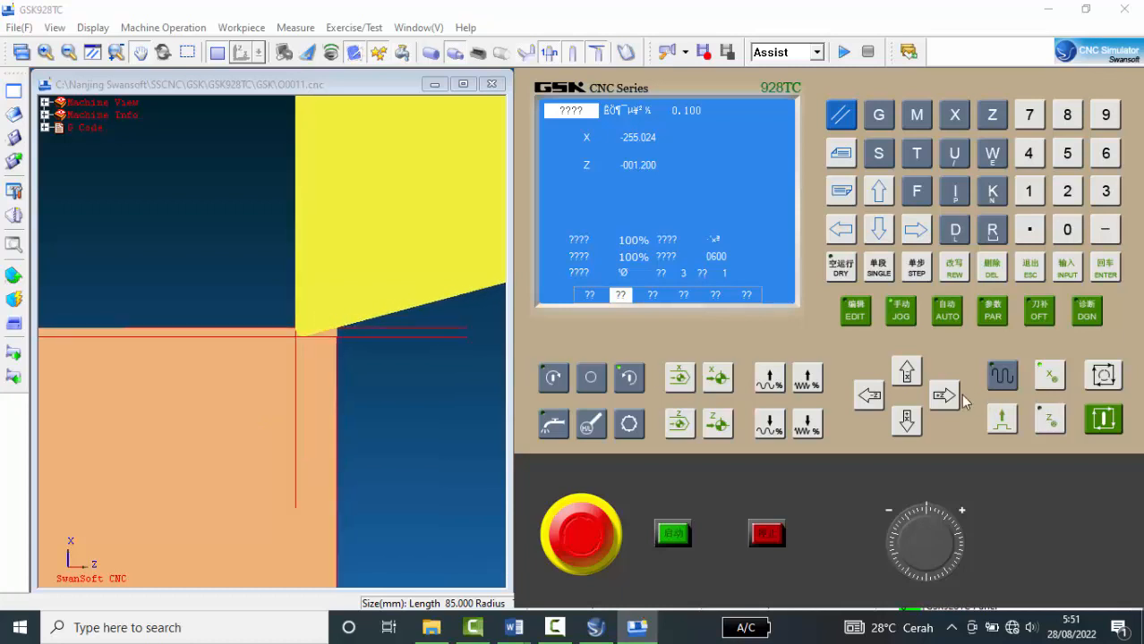
left_click(868, 399)
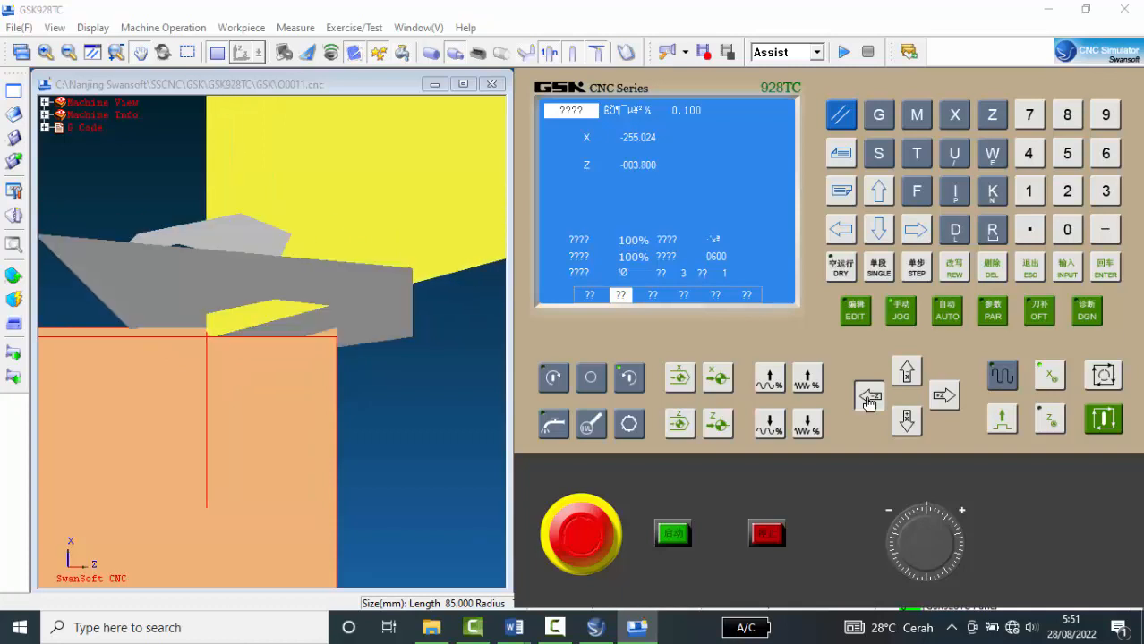
left_click(945, 399)
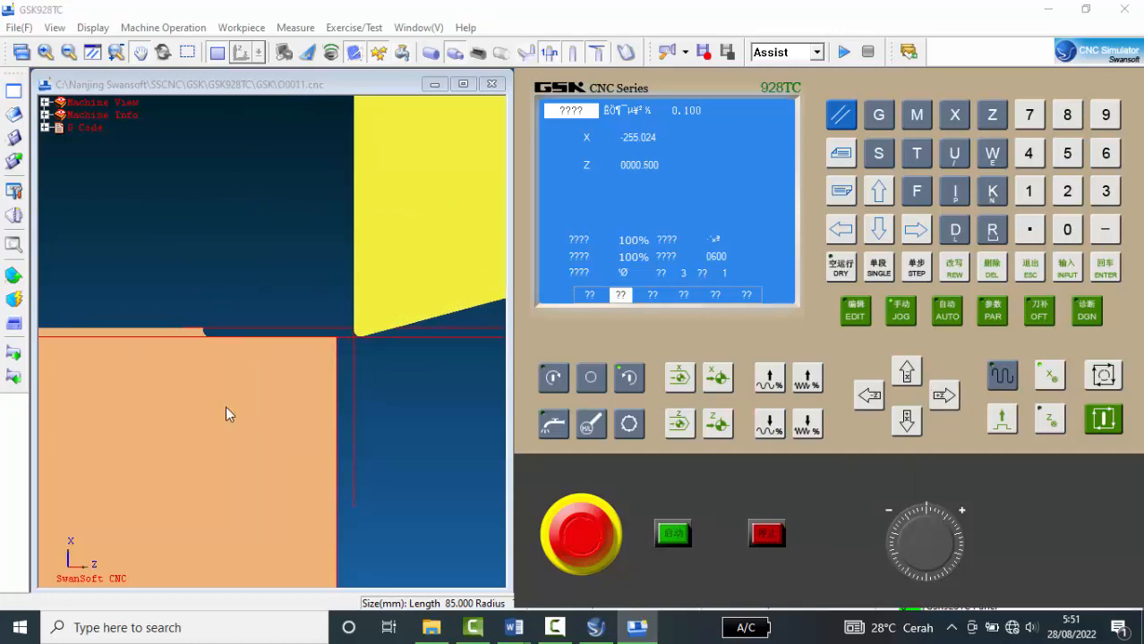
Stop the spindle and measure the diameter of the newly turned section with Feature Line
scroll(357, 440, "up", 2)
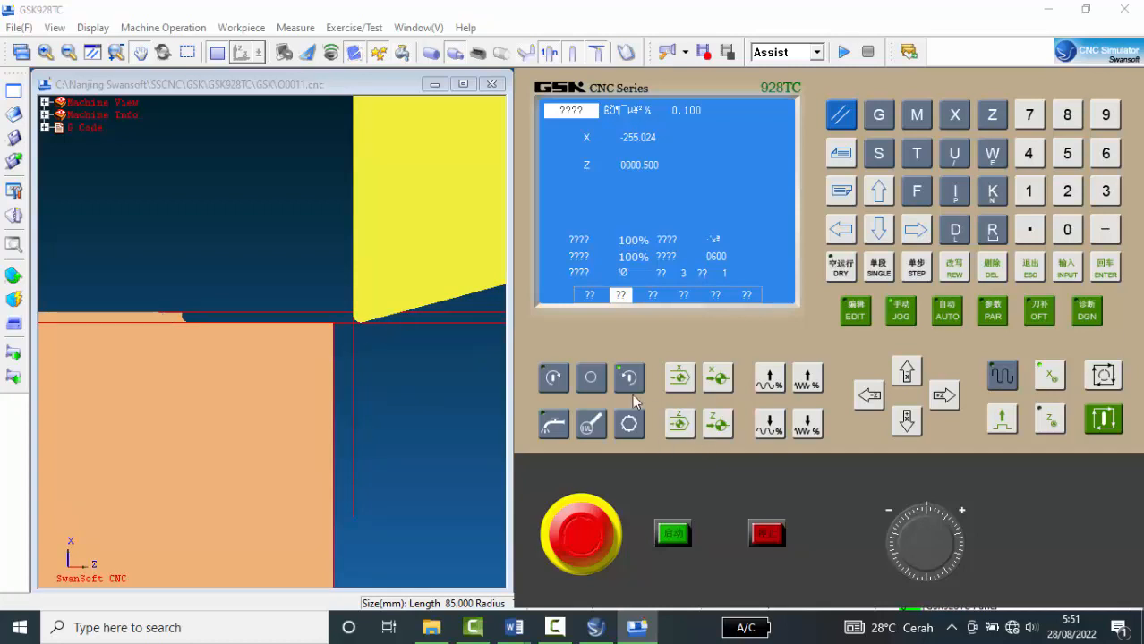
scroll(237, 399, "down", 1)
scroll(403, 358, "down", 4)
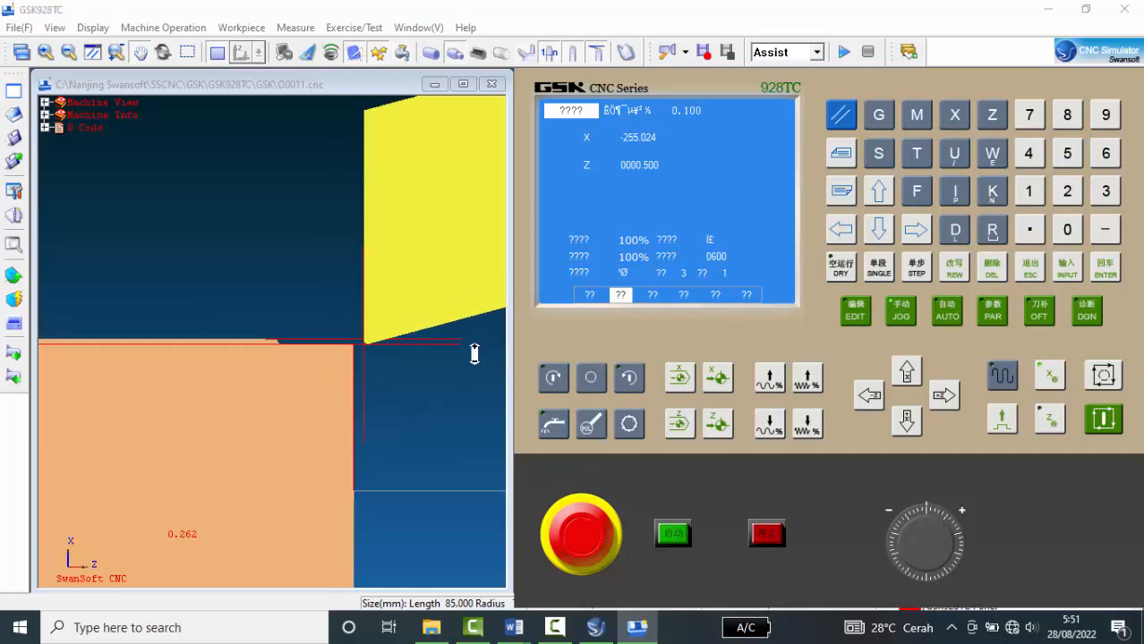
scroll(404, 358, "down", 1)
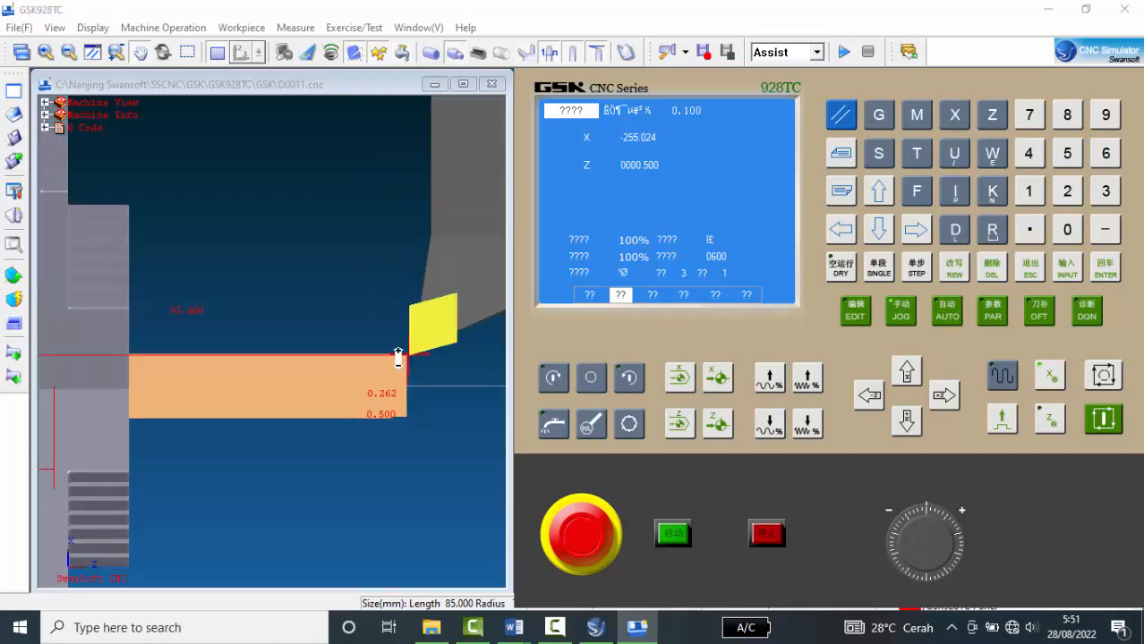
scroll(399, 361, "up", 4)
scroll(396, 360, "up", 2)
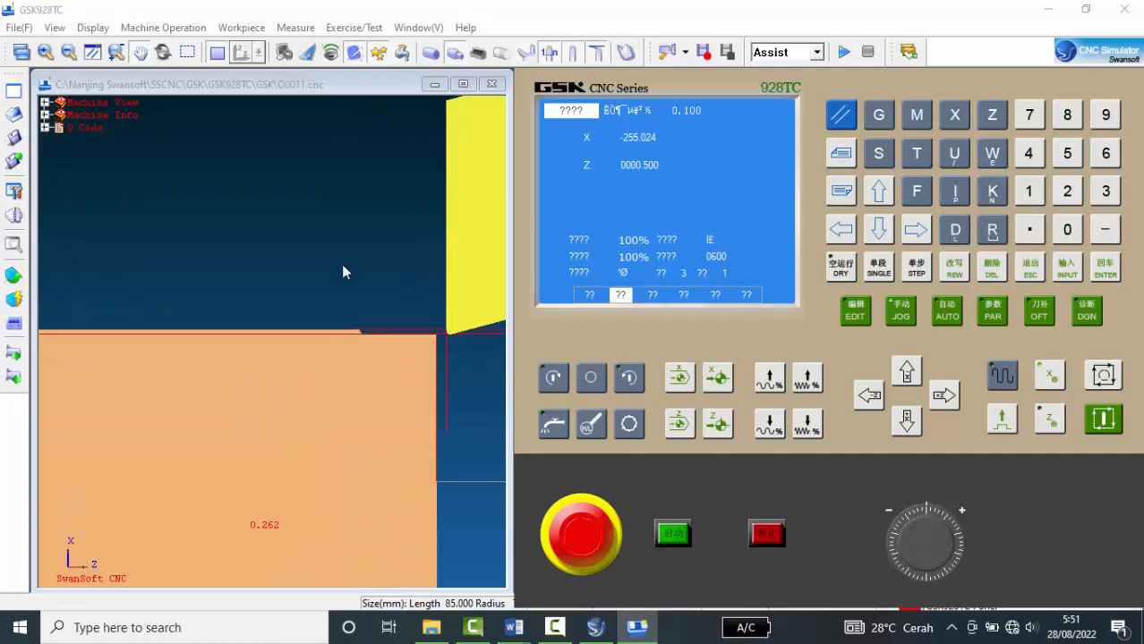
left_click(293, 28)
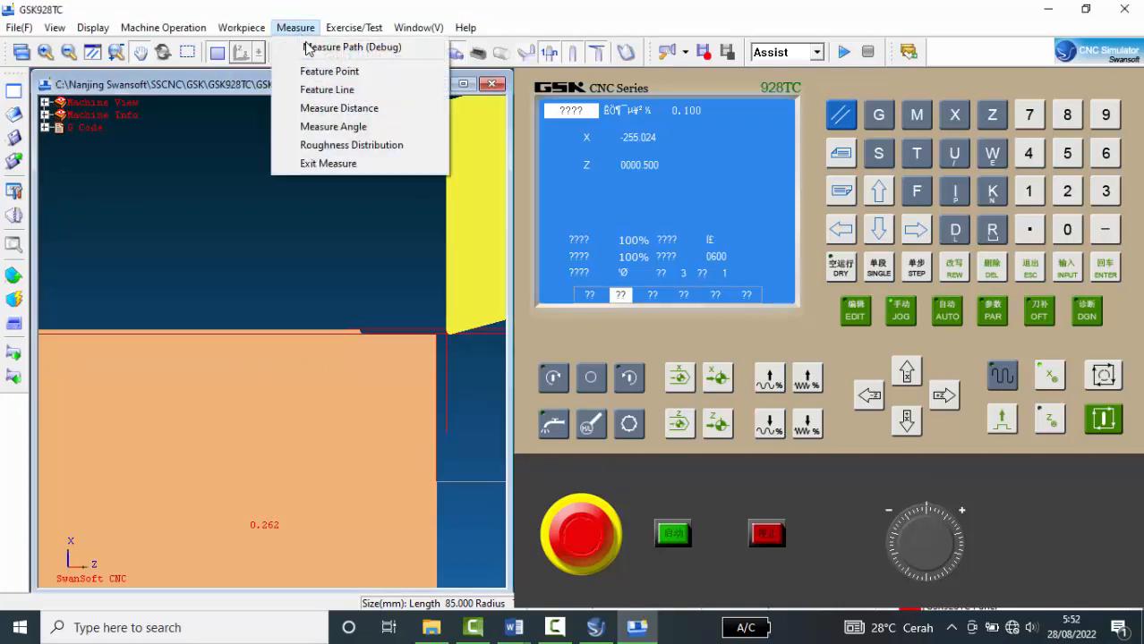
left_click(333, 91)
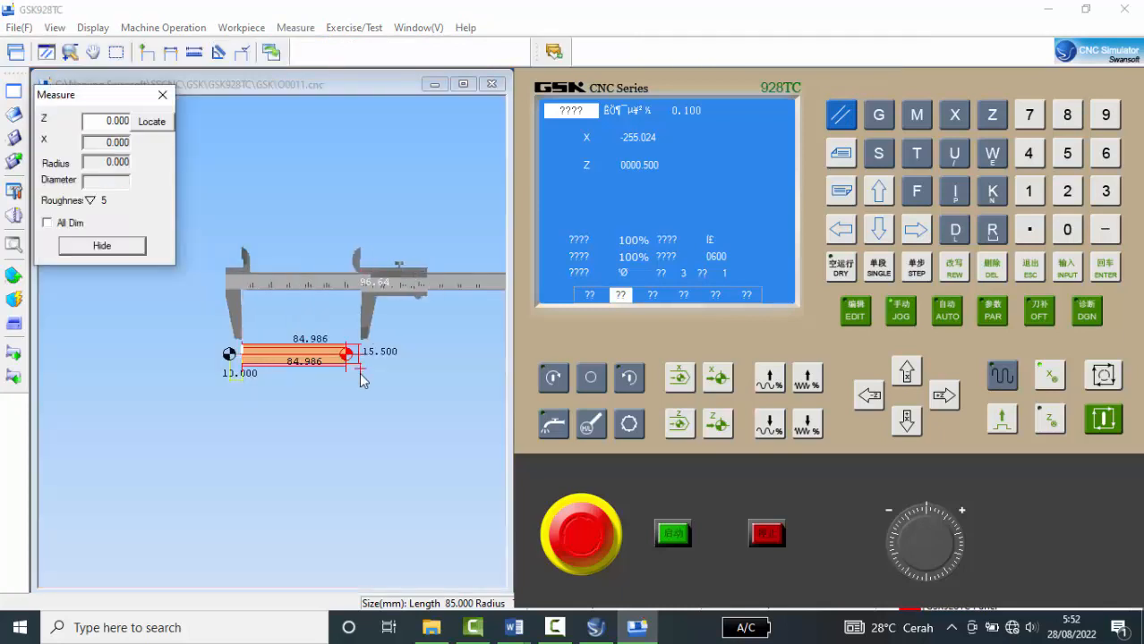
scroll(349, 367, "up", 4)
scroll(348, 315, "up", 8)
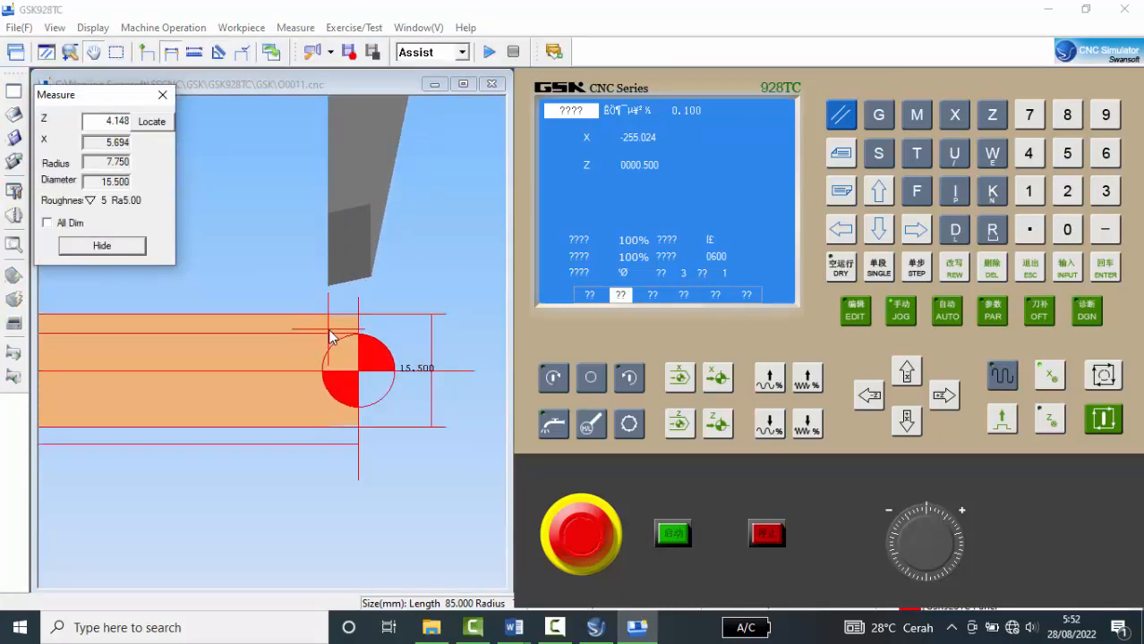
scroll(348, 323, "up", 2)
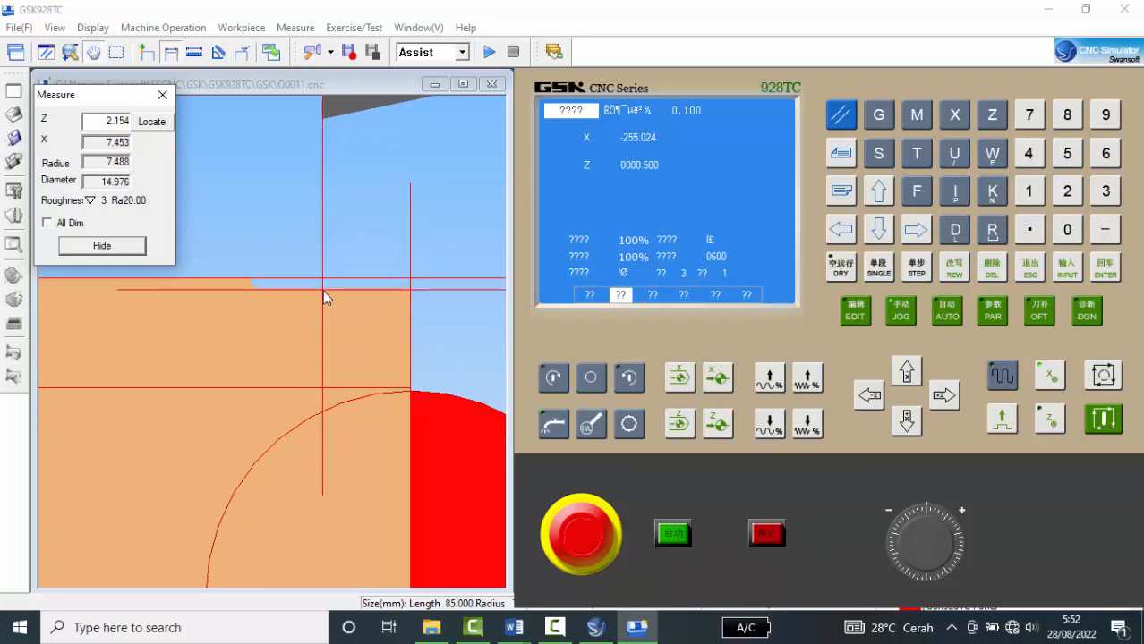
left_click(323, 290)
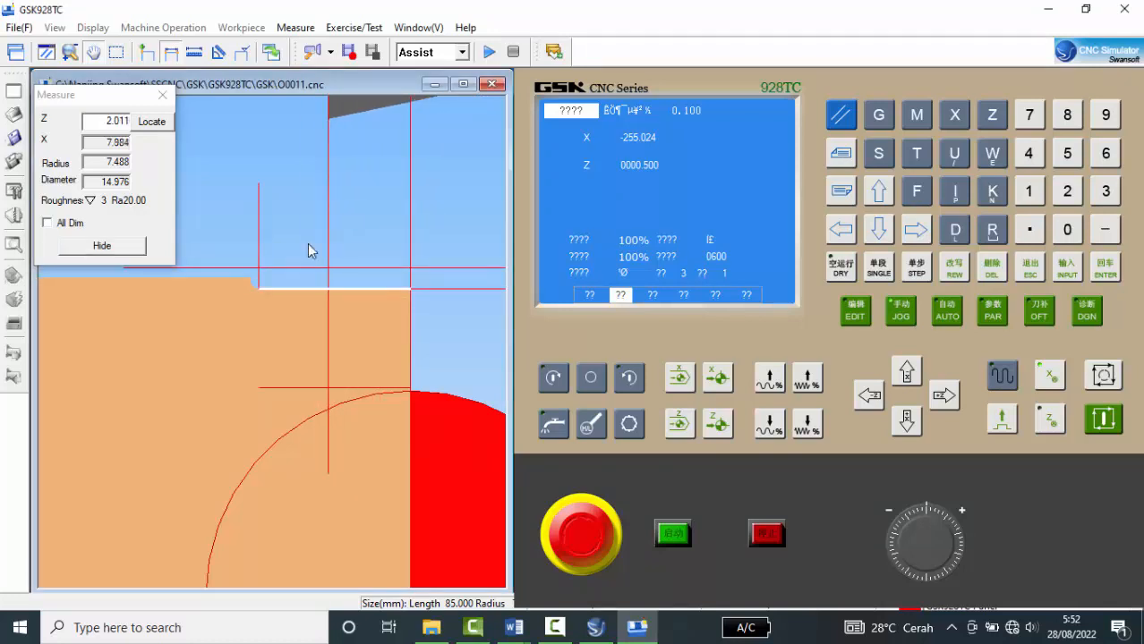
Examine the diameter dimension of the selected turned section and exit the measurement mode
scroll(307, 243, "down", 5)
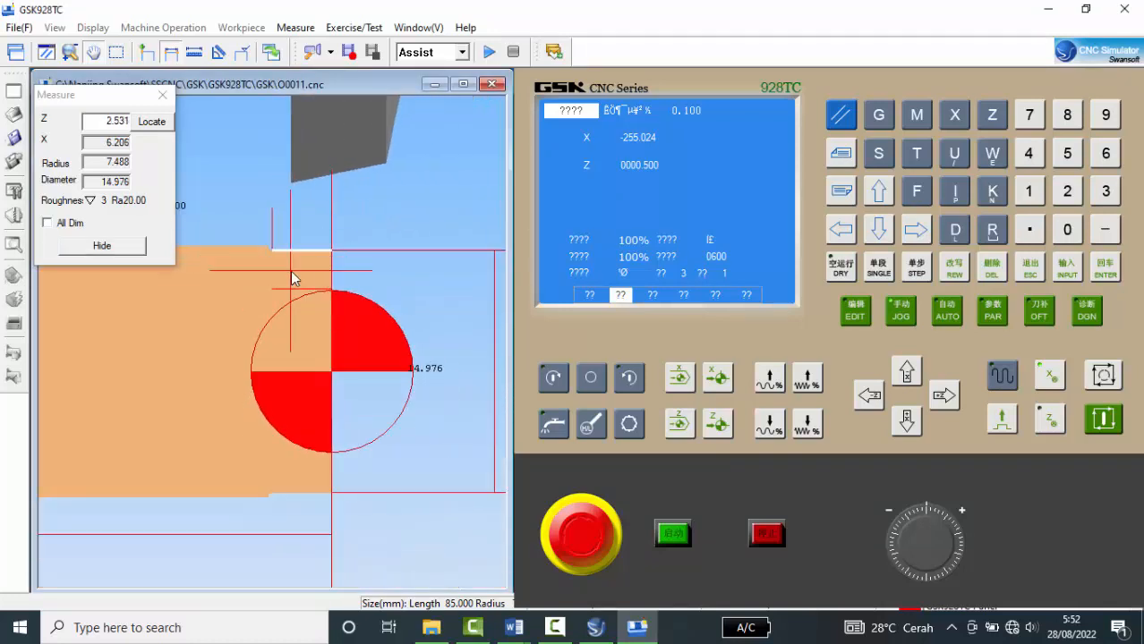
scroll(299, 273, "up", 4)
scroll(311, 242, "down", 3)
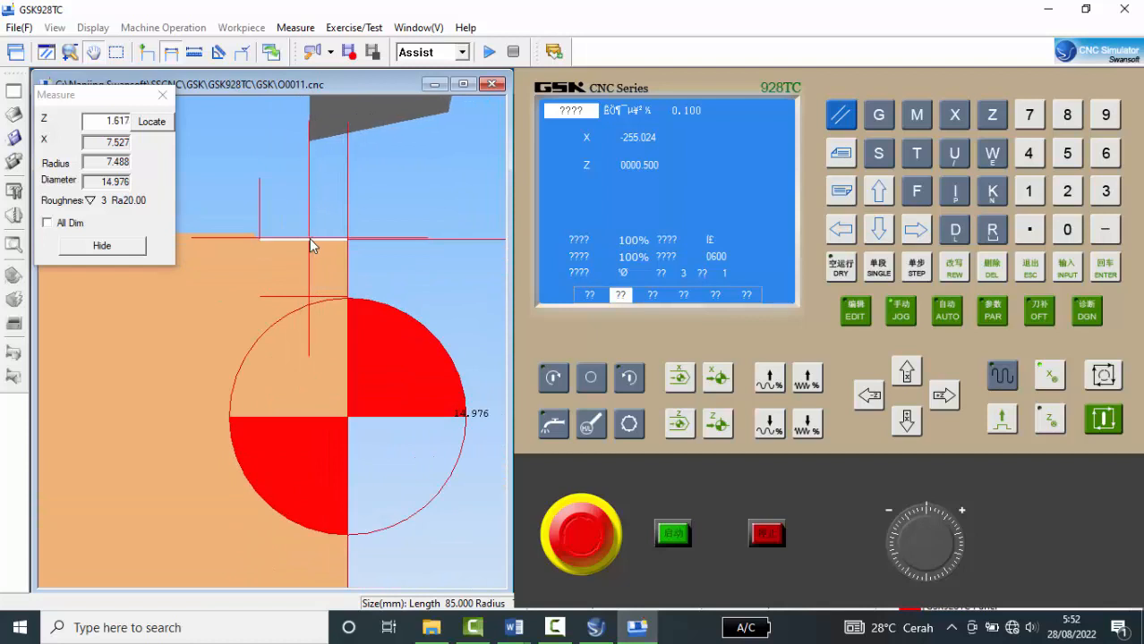
scroll(251, 291, "up", 3)
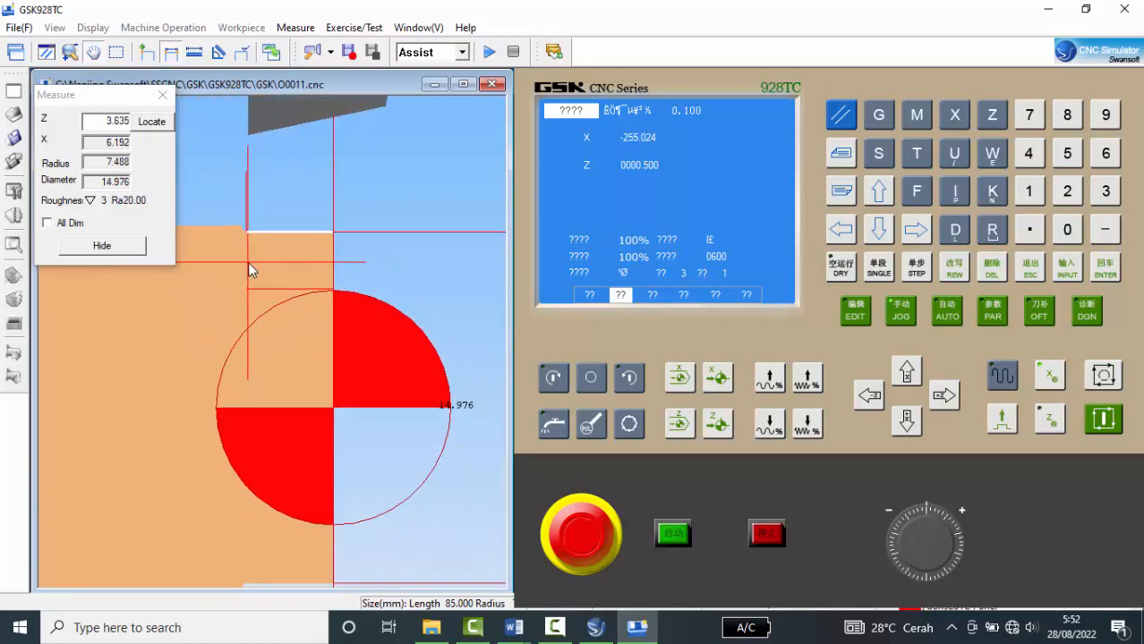
scroll(378, 383, "up", 2)
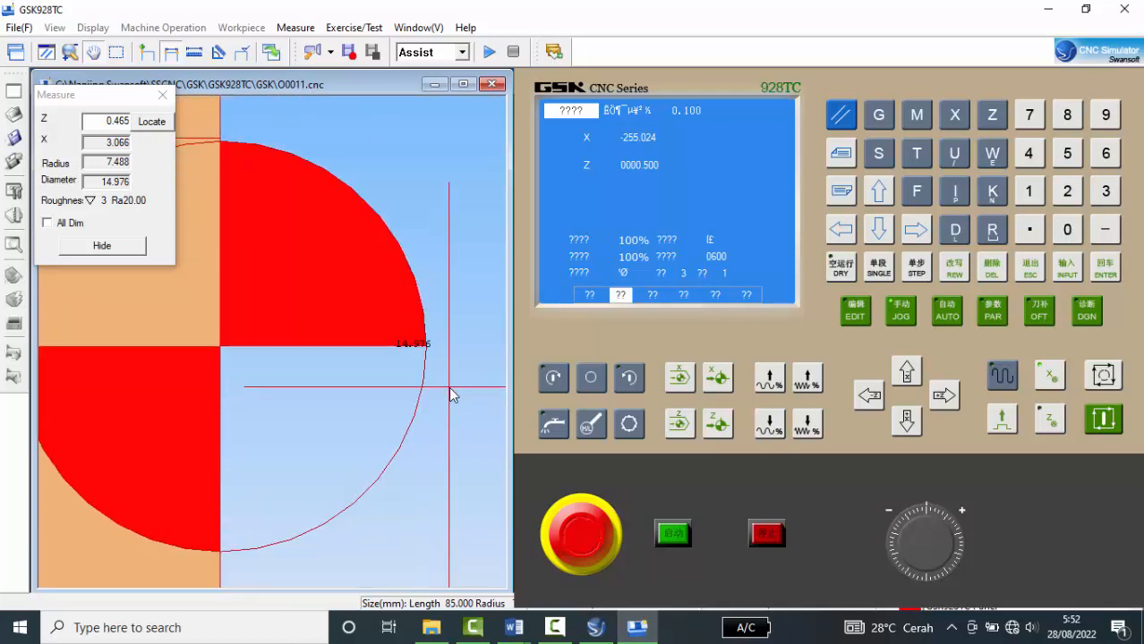
scroll(420, 376, "down", 1)
scroll(424, 376, "up", 1)
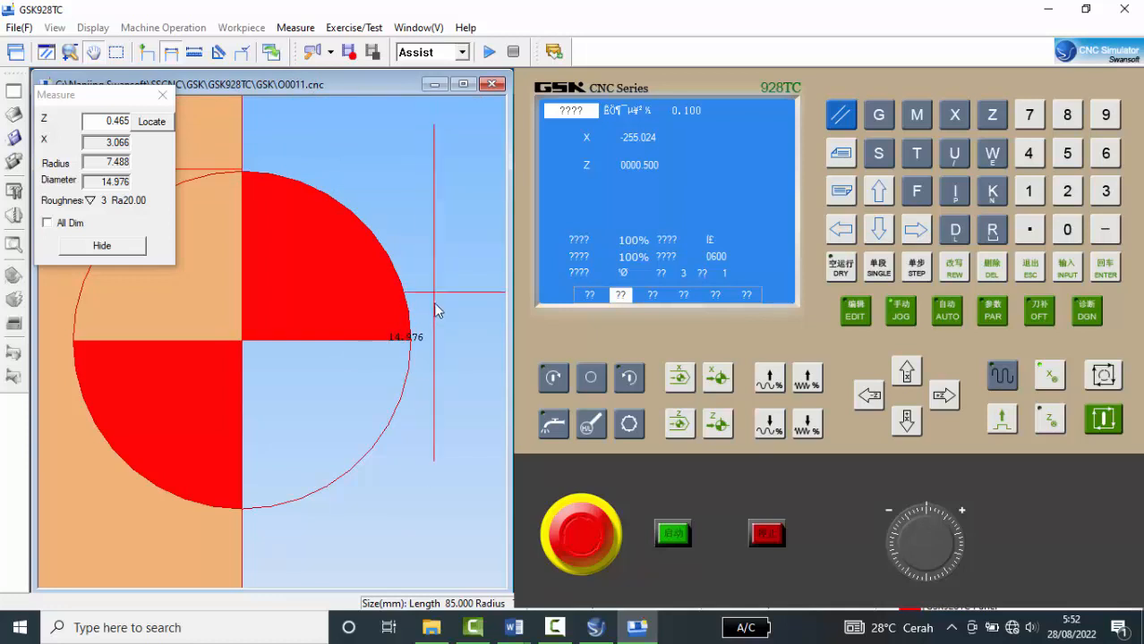
left_click(305, 32)
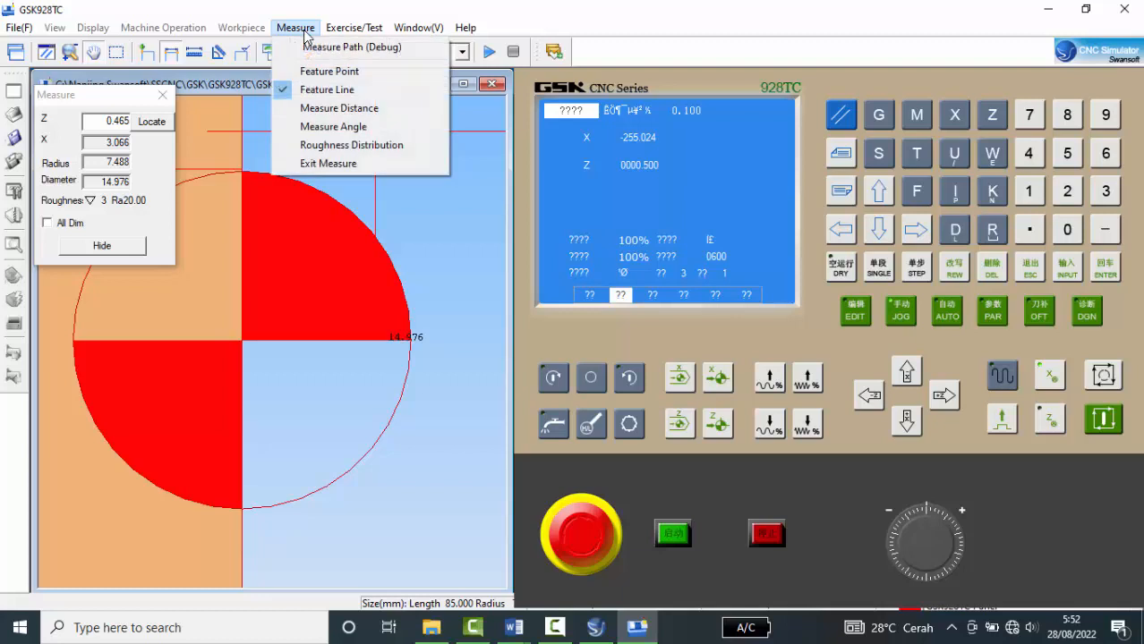
left_click(329, 163)
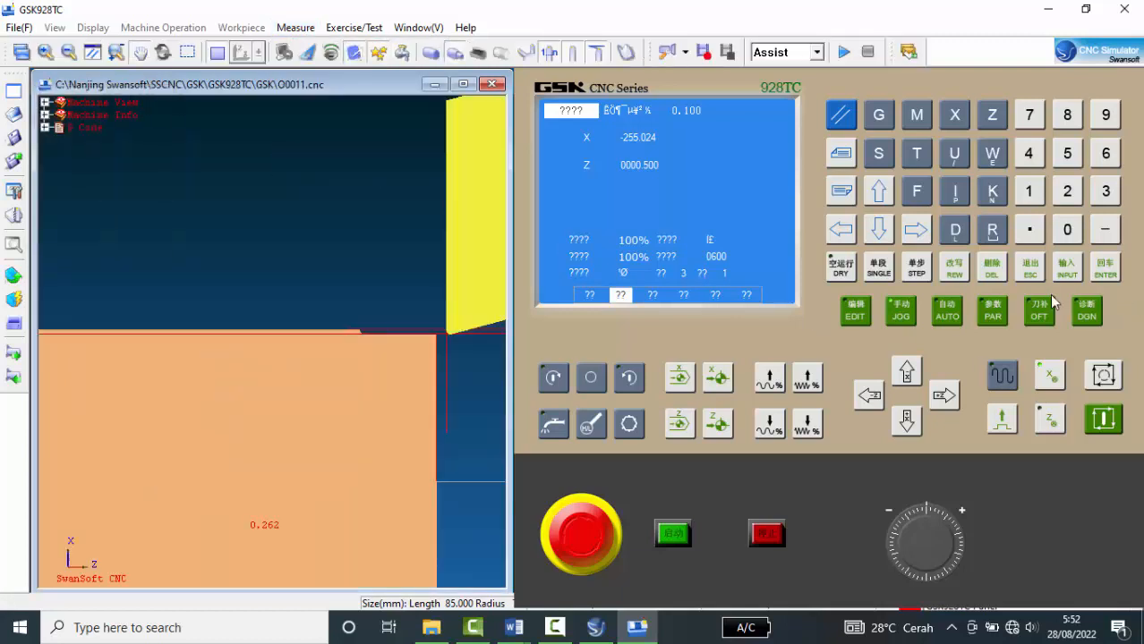
Enter X14.976, the turned section's diameter, as the new coordinate for the current tool position
left_click(954, 266)
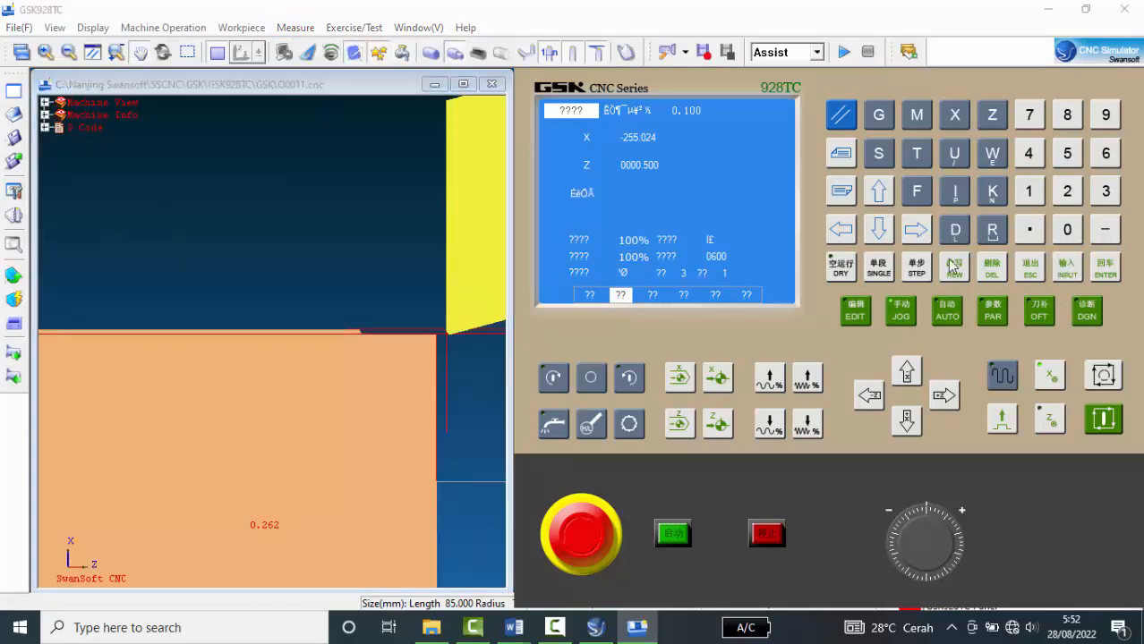
left_click(954, 114)
left_click(1031, 197)
left_click(1031, 156)
left_click(1107, 118)
left_click(1029, 115)
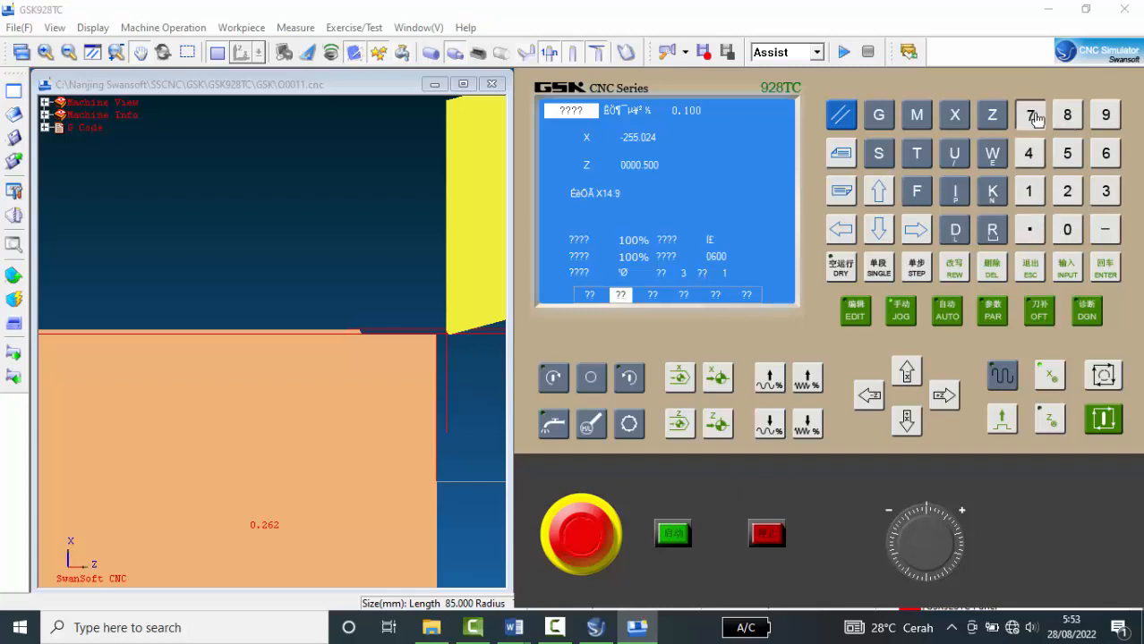
left_click(1107, 155)
Recheck the turned section's diameter with Feature Line and exit the measurement mode
left_click(296, 28)
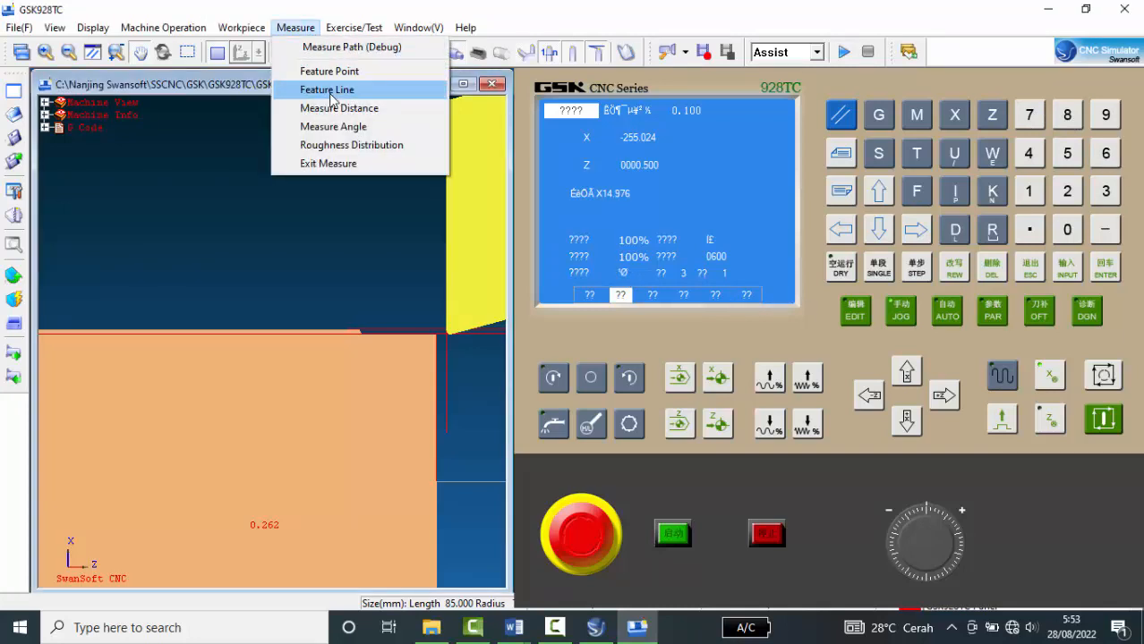
left_click(327, 90)
left_click(342, 287)
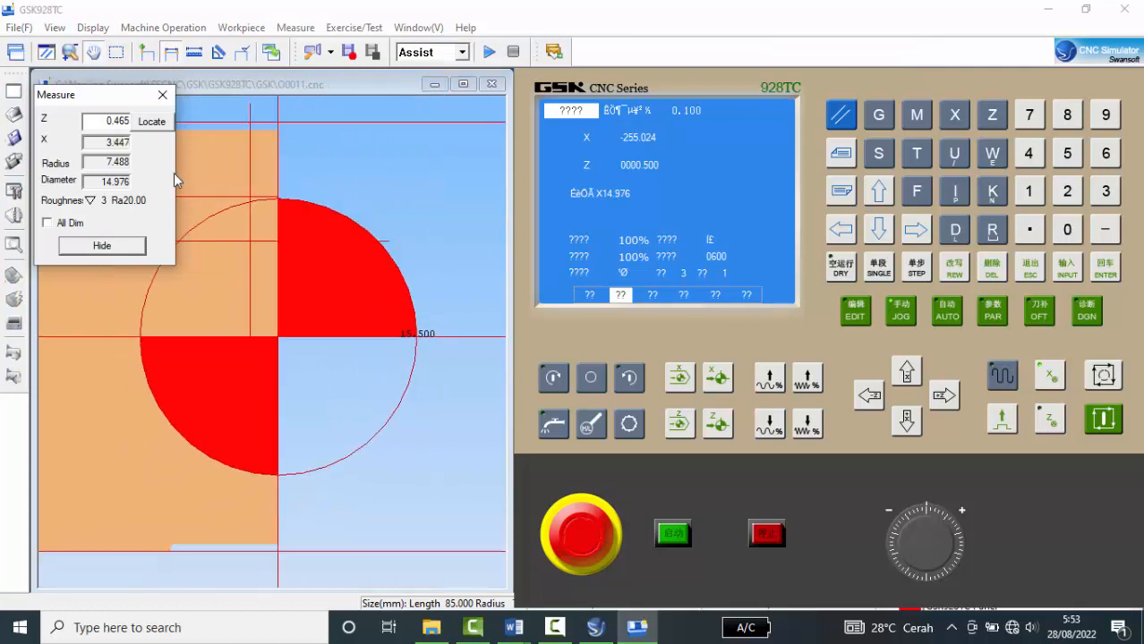
left_click(227, 129)
scroll(231, 171, "down", 1)
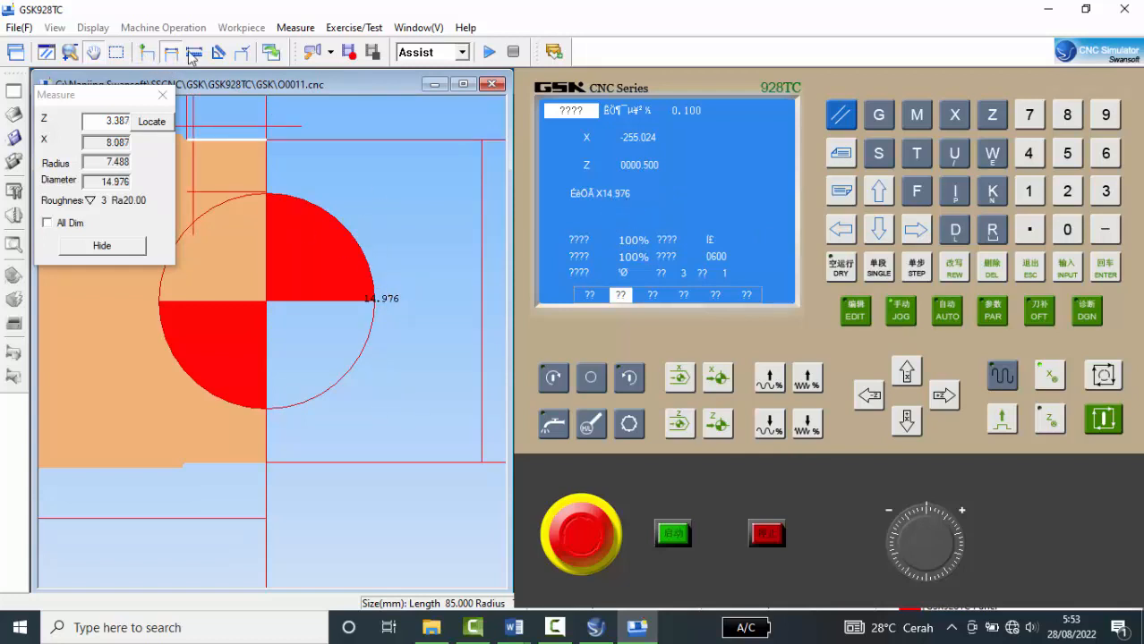
left_click(296, 28)
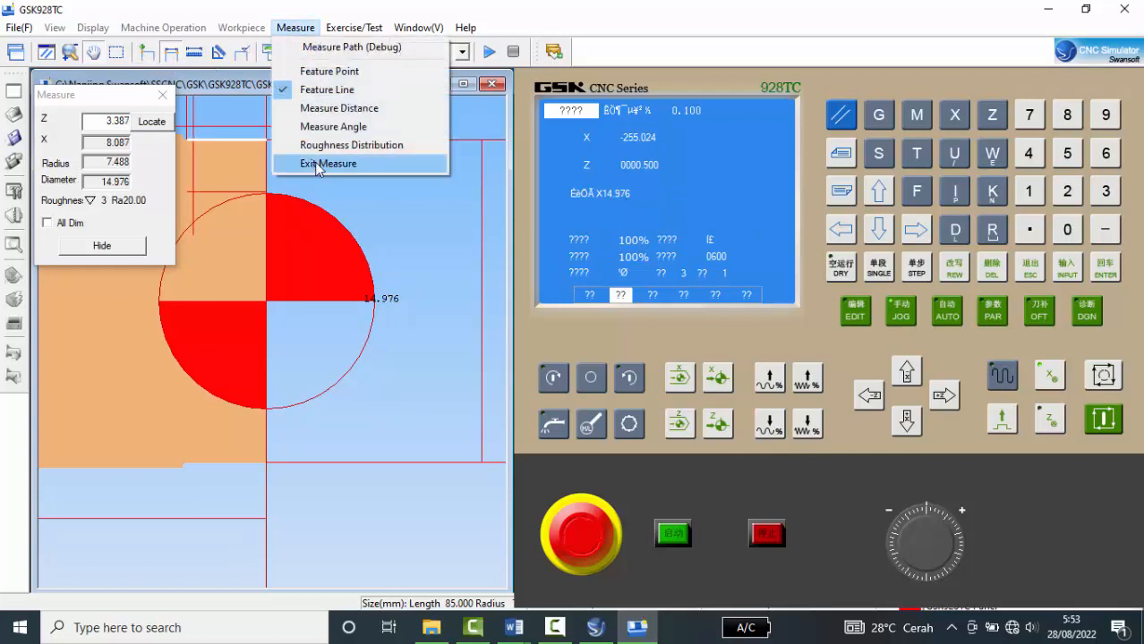
left_click(315, 163)
Apply the entered 14.976 as the tool's current X coordinate
scroll(234, 247, "down", 4)
scroll(302, 367, "up", 5)
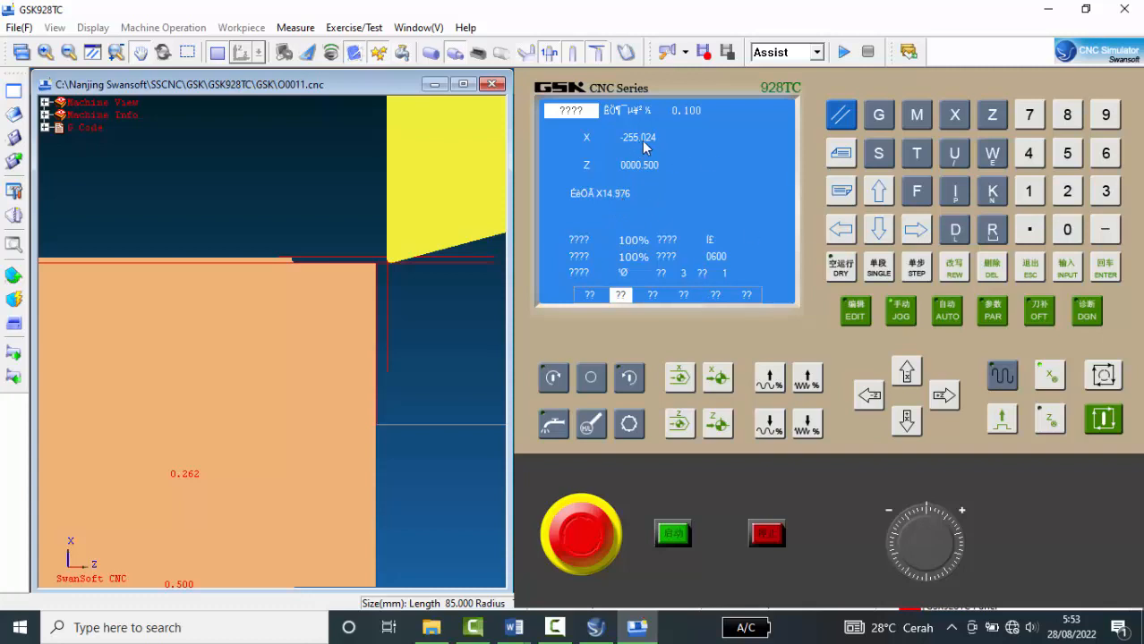
left_click(1099, 272)
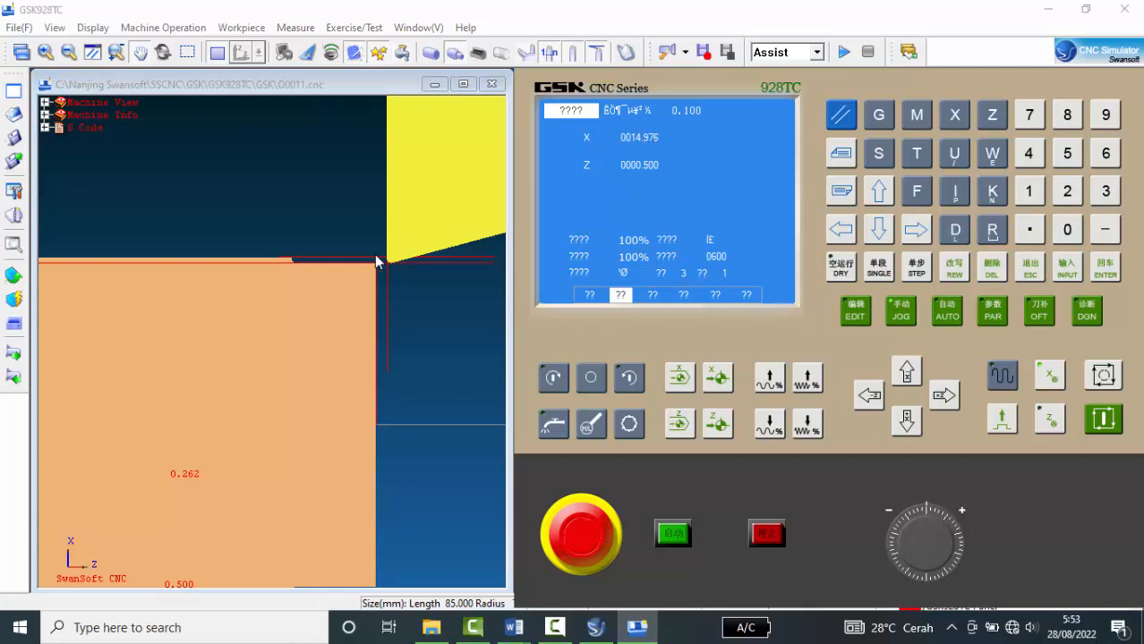
Move the tool away from the workpiece's end face along Z to Z1.600
scroll(295, 224, "down", 7)
scroll(330, 261, "up", 2)
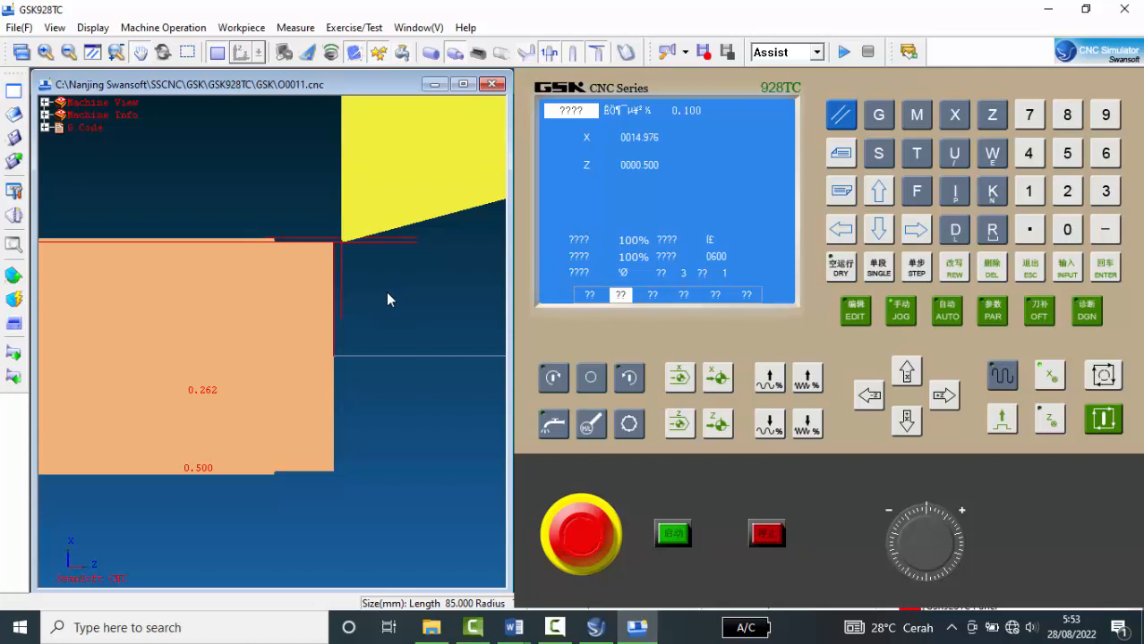
scroll(214, 206, "down", 4)
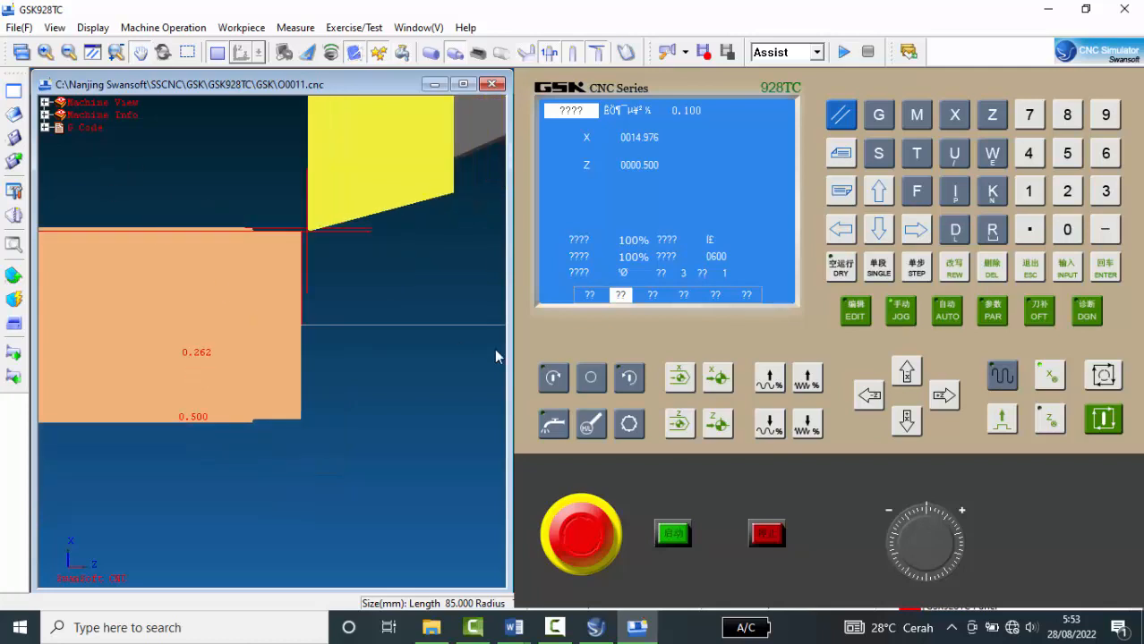
scroll(494, 348, "up", 5)
scroll(182, 157, "up", 1)
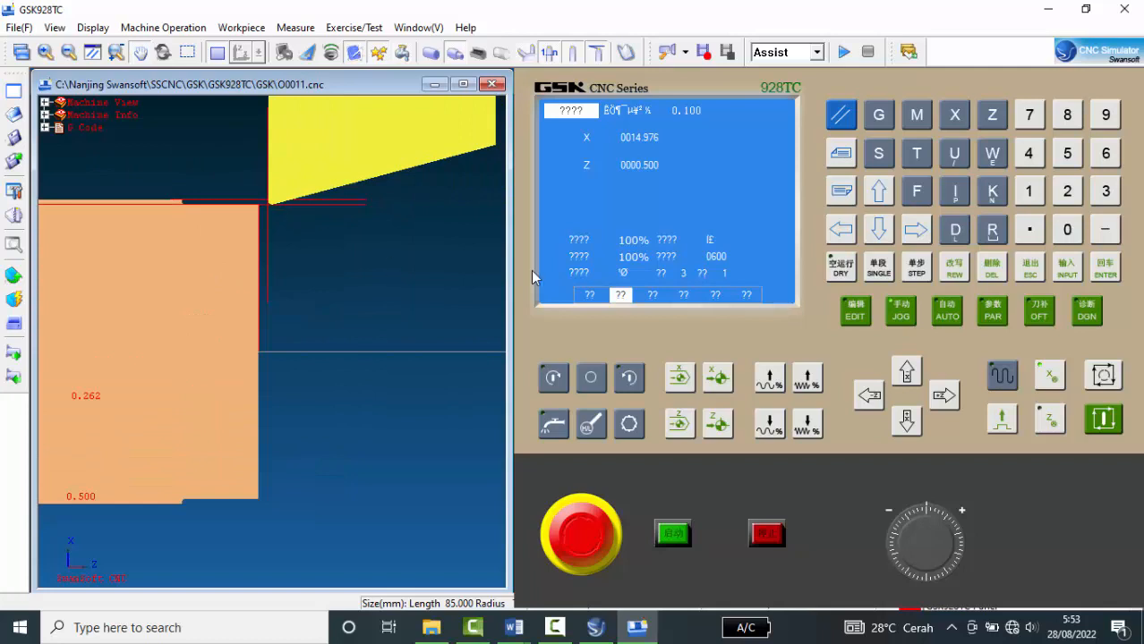
left_click(945, 397)
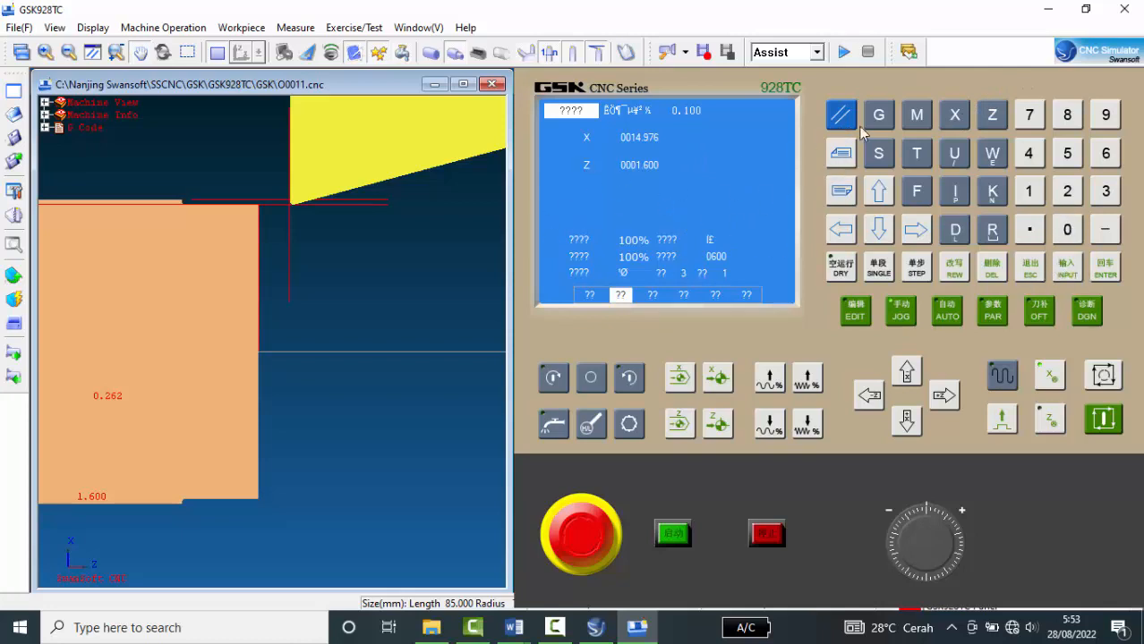
Move the tool to X0 and check its tip against the workpiece's centreline
left_click(956, 118)
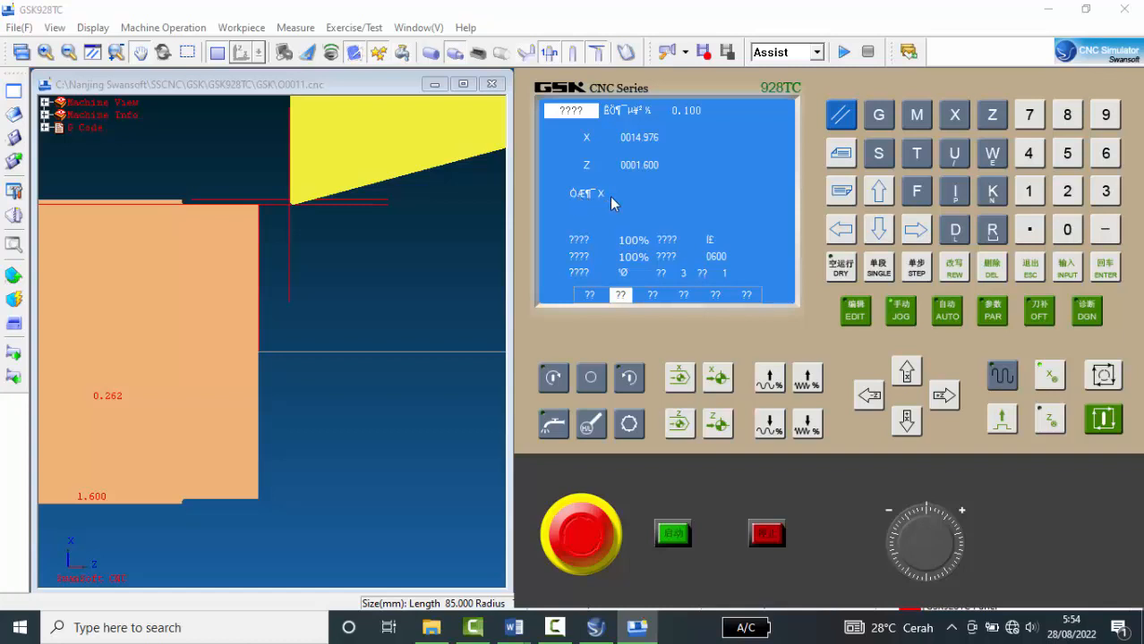
left_click(1066, 230)
left_click(1104, 270)
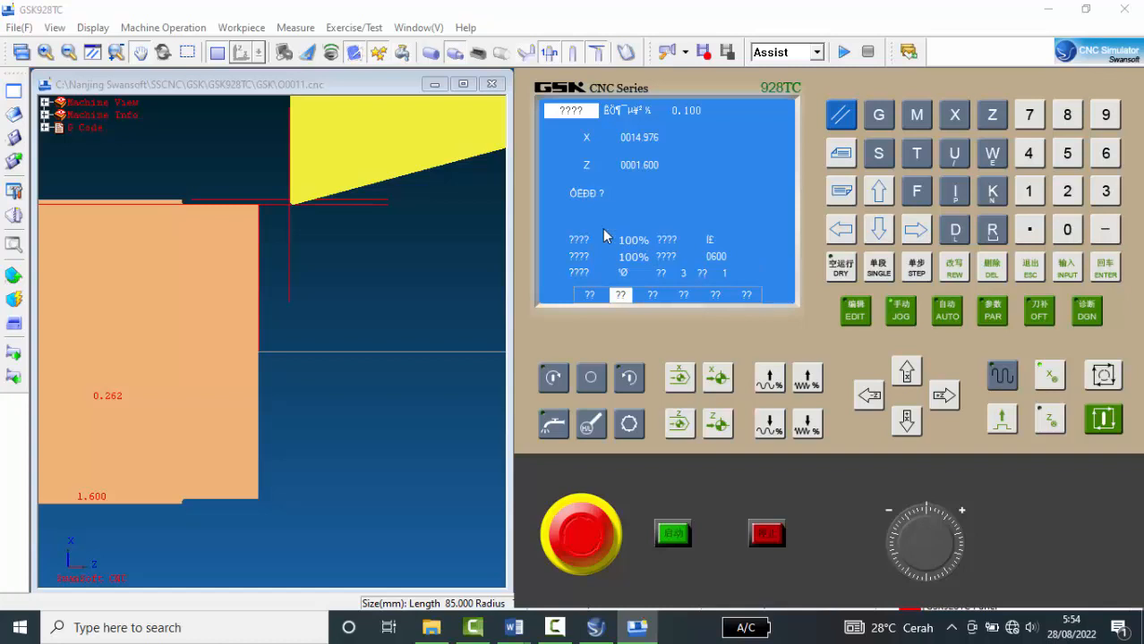
left_click(1104, 417)
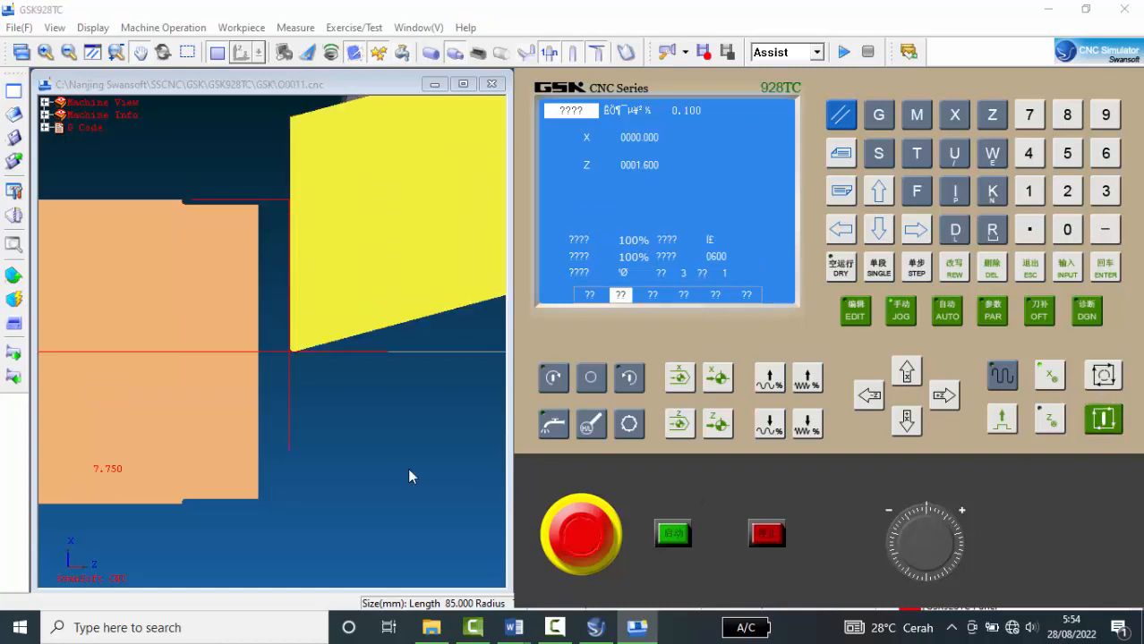
scroll(261, 442, "up", 5)
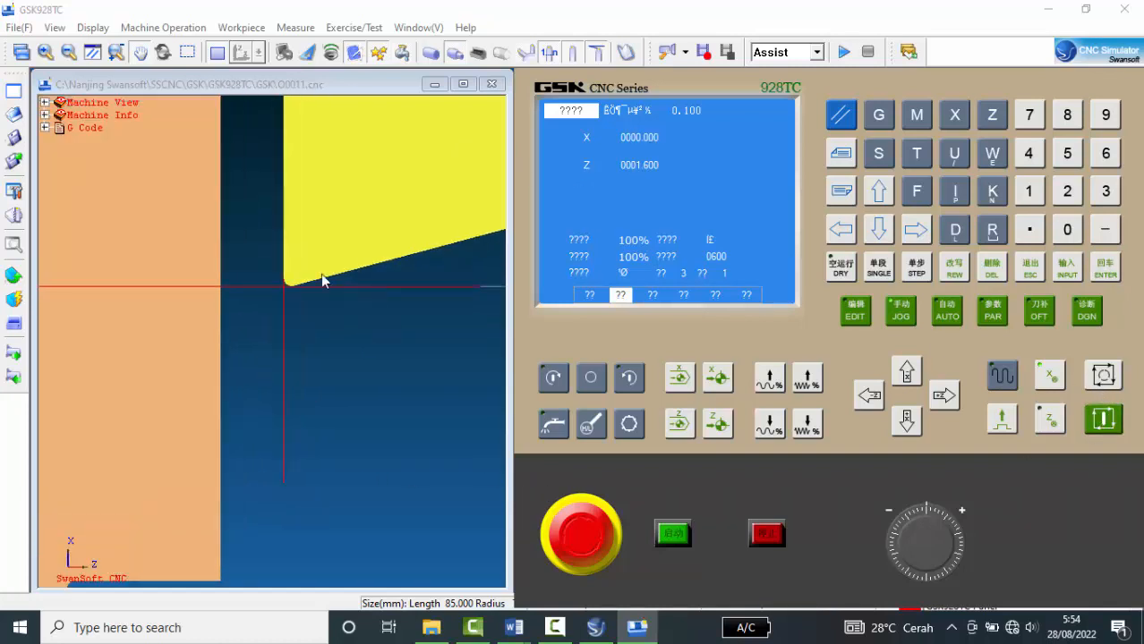
Move the tool to Z0 and check its tip against the workpiece's end face and centreline
scroll(128, 316, "down", 2)
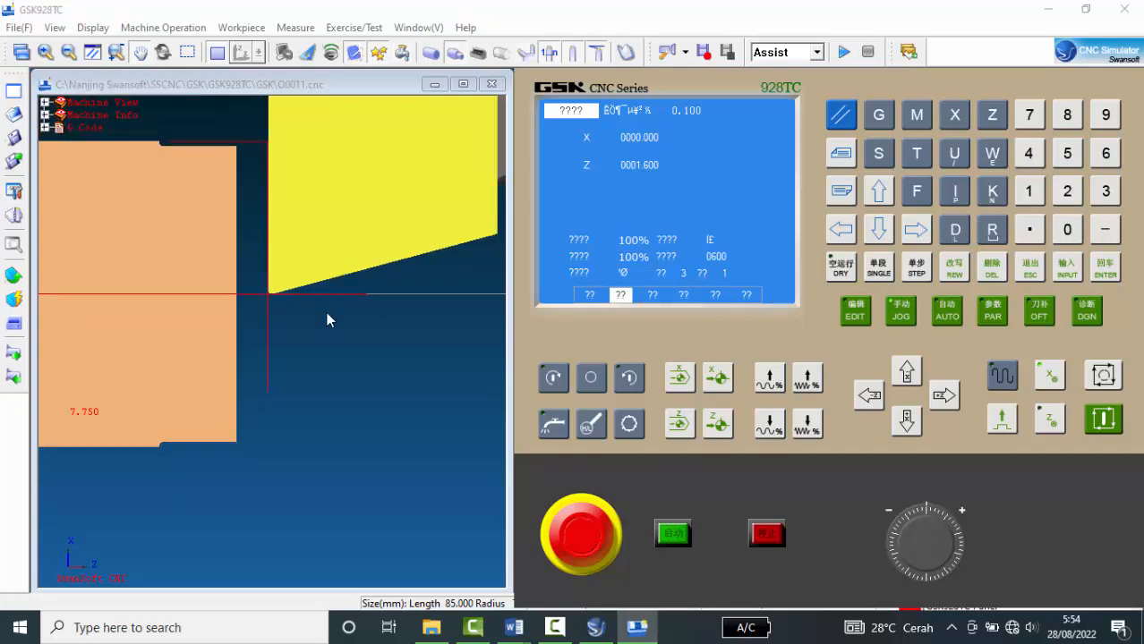
left_click(993, 118)
left_click(1066, 229)
left_click(1106, 269)
left_click(1102, 419)
right_click_drag(194, 281, 282, 276)
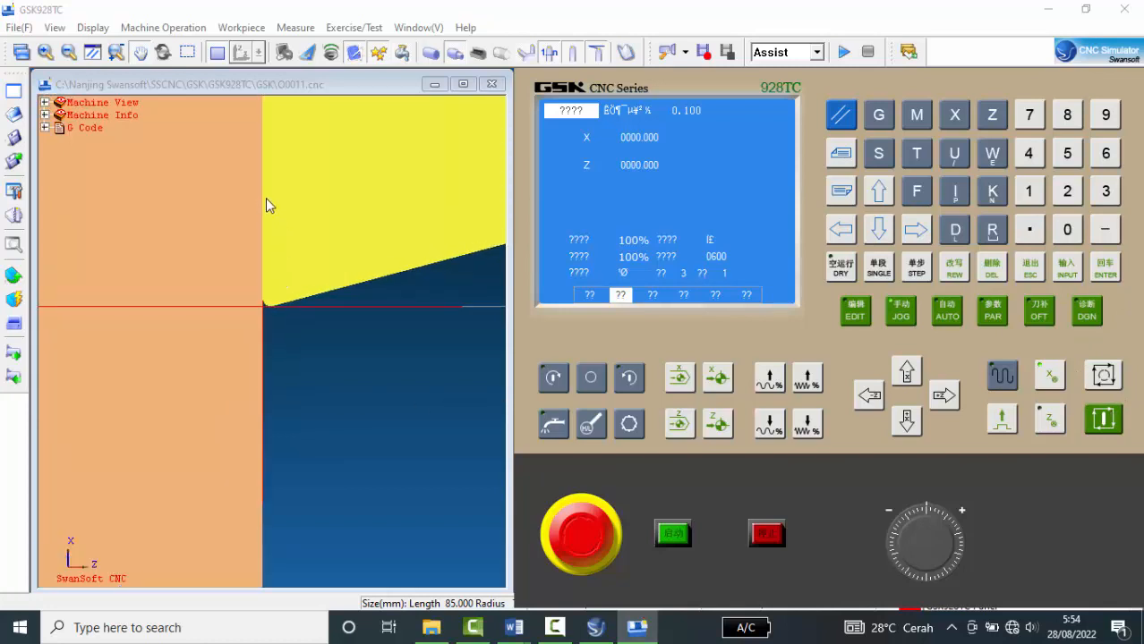
scroll(296, 367, "down", 2)
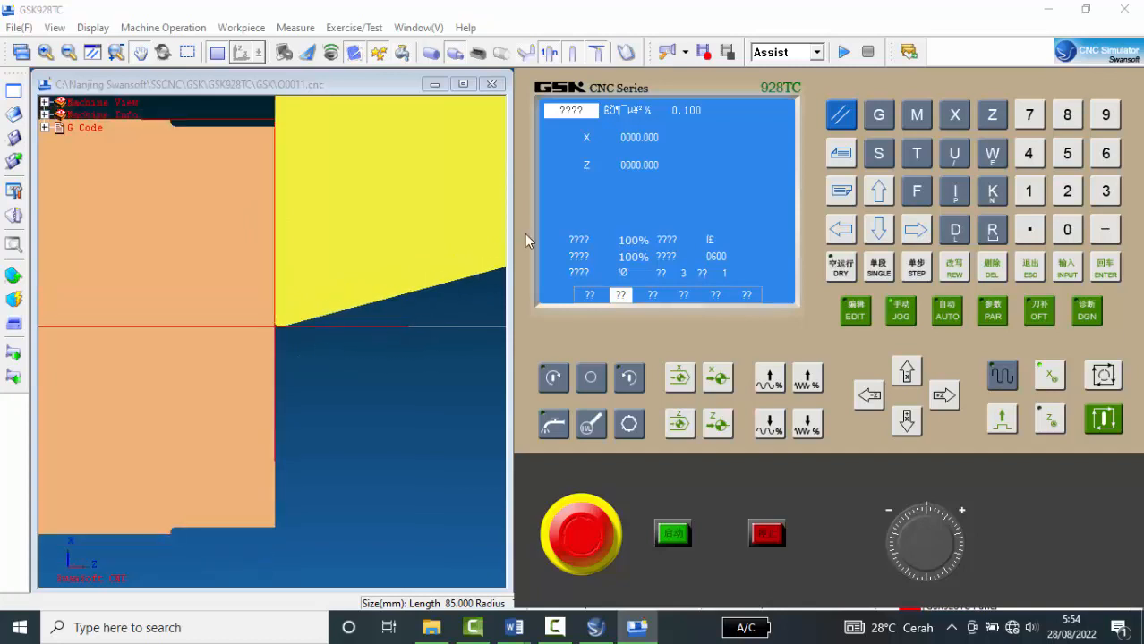
right_click_drag(296, 326, 255, 358)
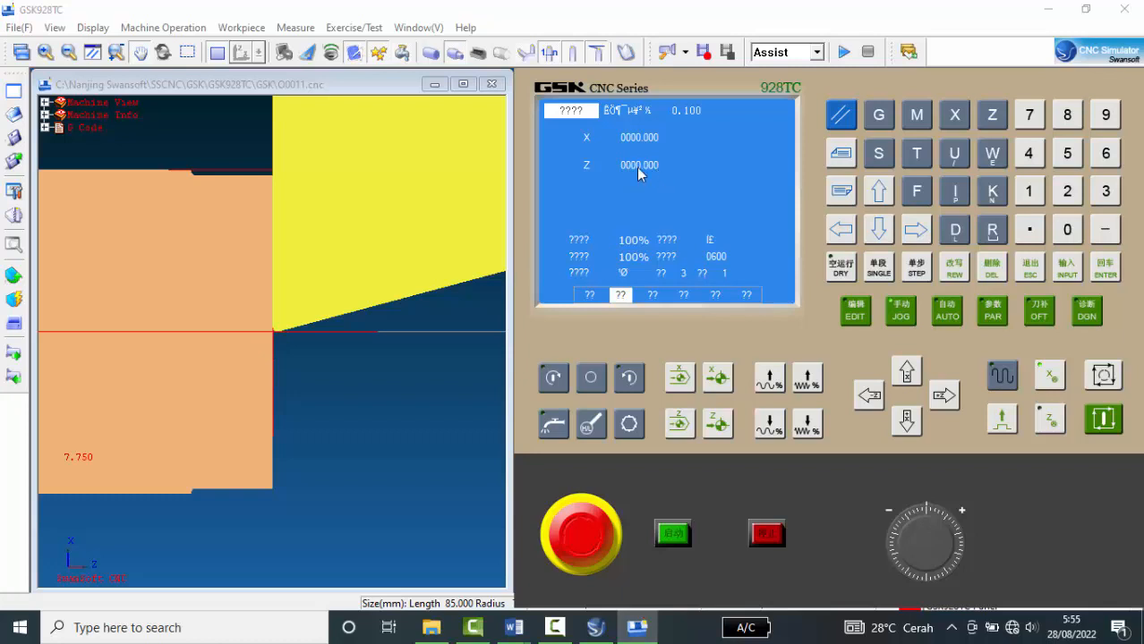
scroll(220, 263, "up", 1)
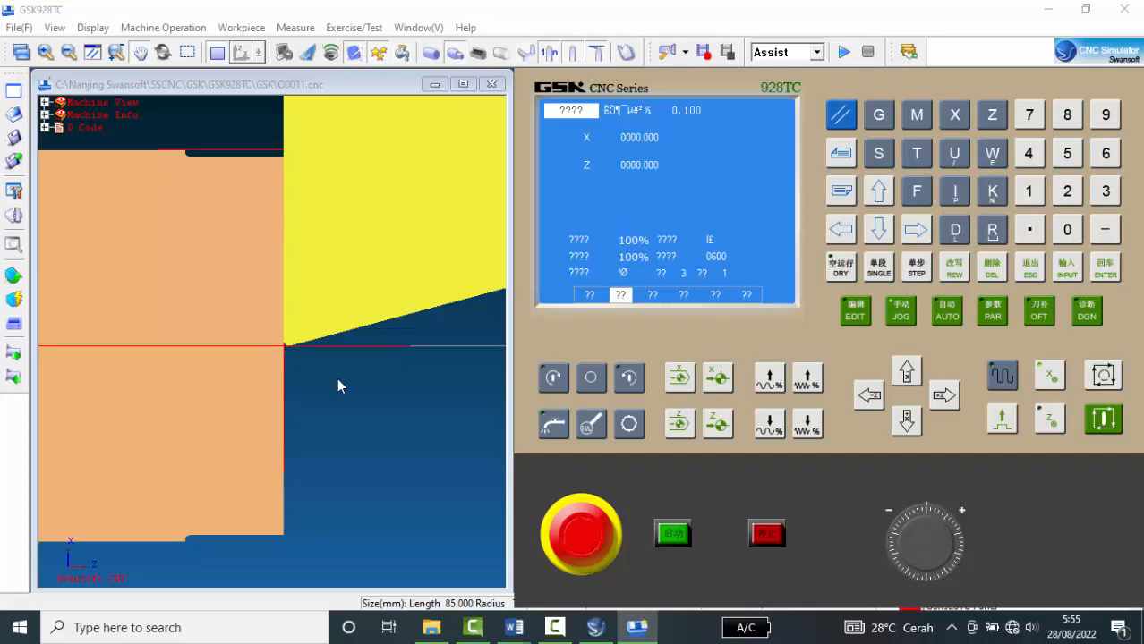
left_click(284, 401)
scroll(206, 332, "down", 2)
scroll(298, 330, "down", 3)
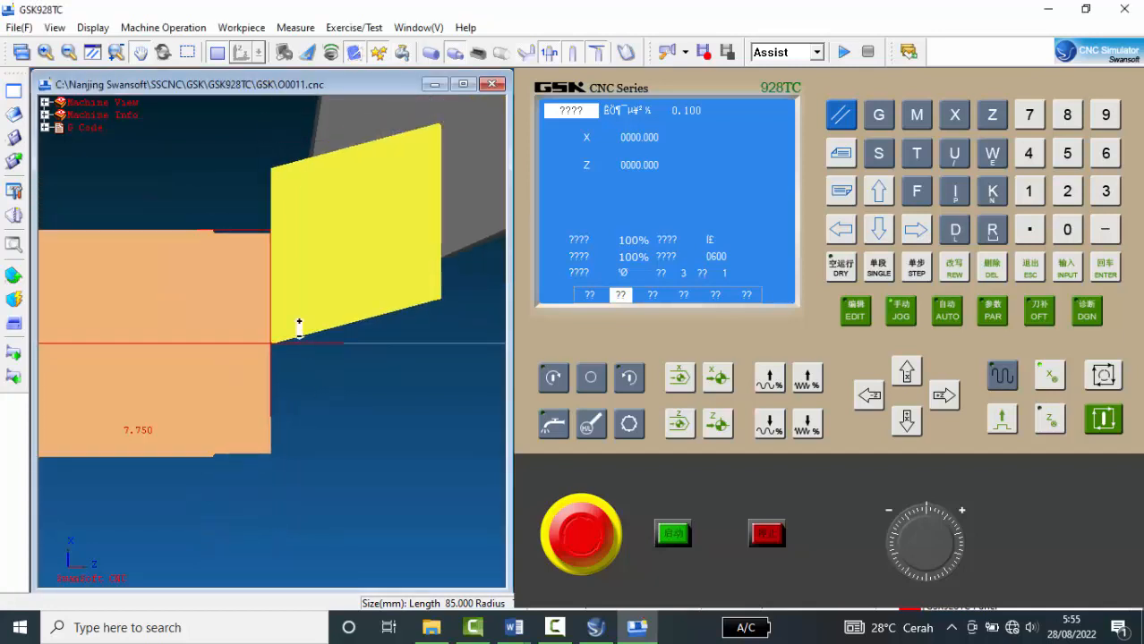
Back the tool off along Z, switch manual motion from step to continuous, and retract to about X30.7 Z6.1
left_click(944, 399)
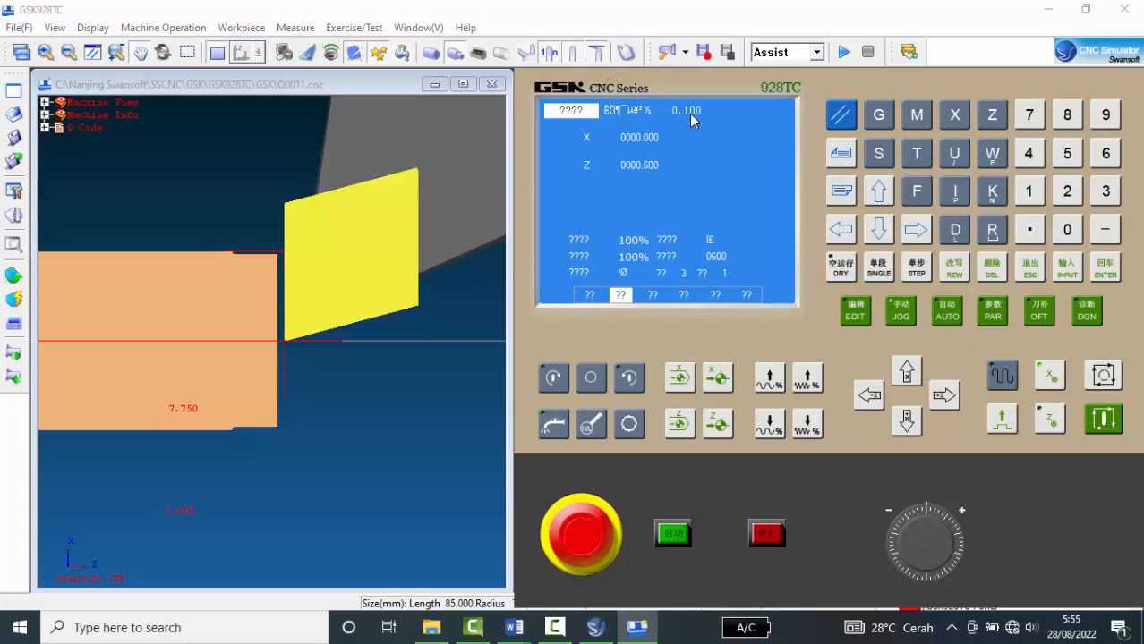
left_click(916, 274)
left_click(906, 422)
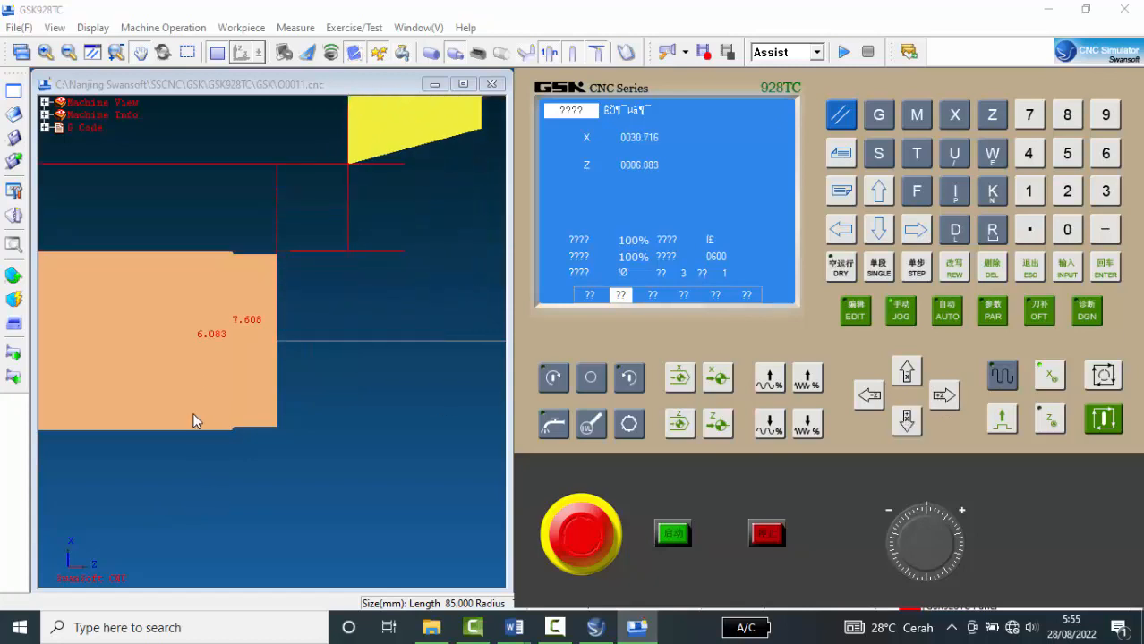
left_click(346, 328)
scroll(357, 351, "down", 5)
scroll(382, 380, "down", 4)
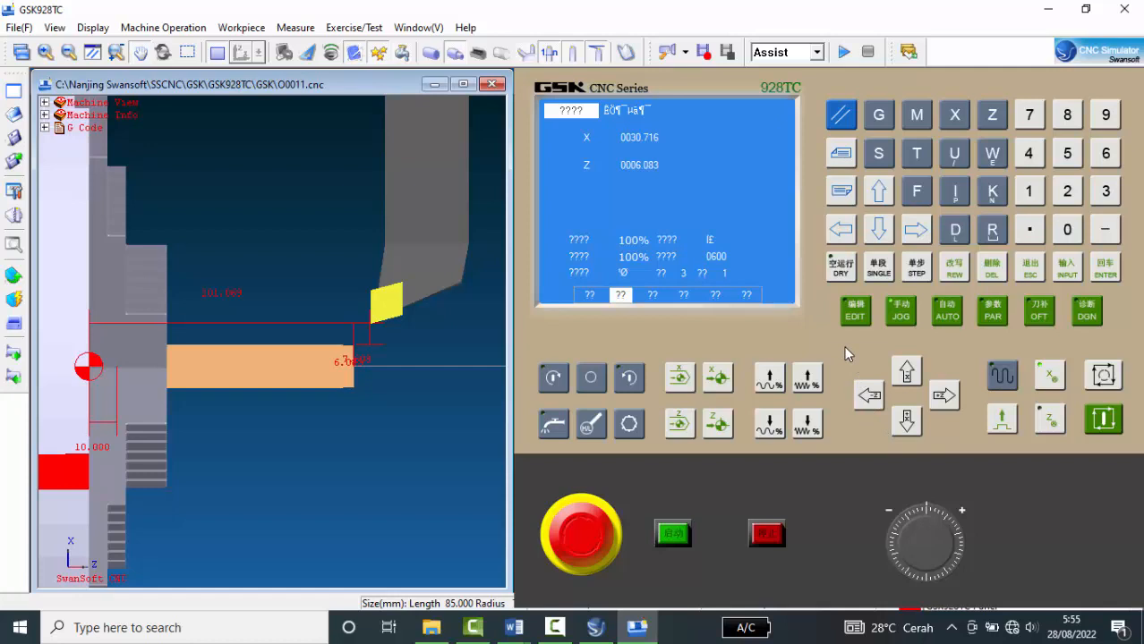
Create new program %12 in edit mode and place the cursor after the first block number
left_click(856, 318)
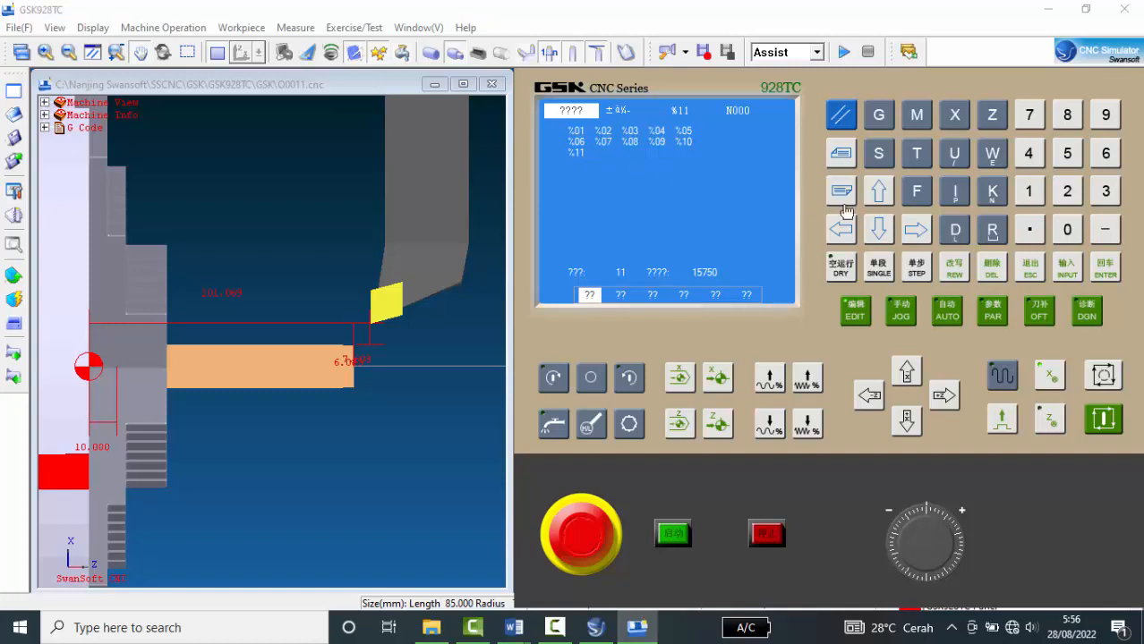
left_click(1065, 273)
left_click(1067, 195)
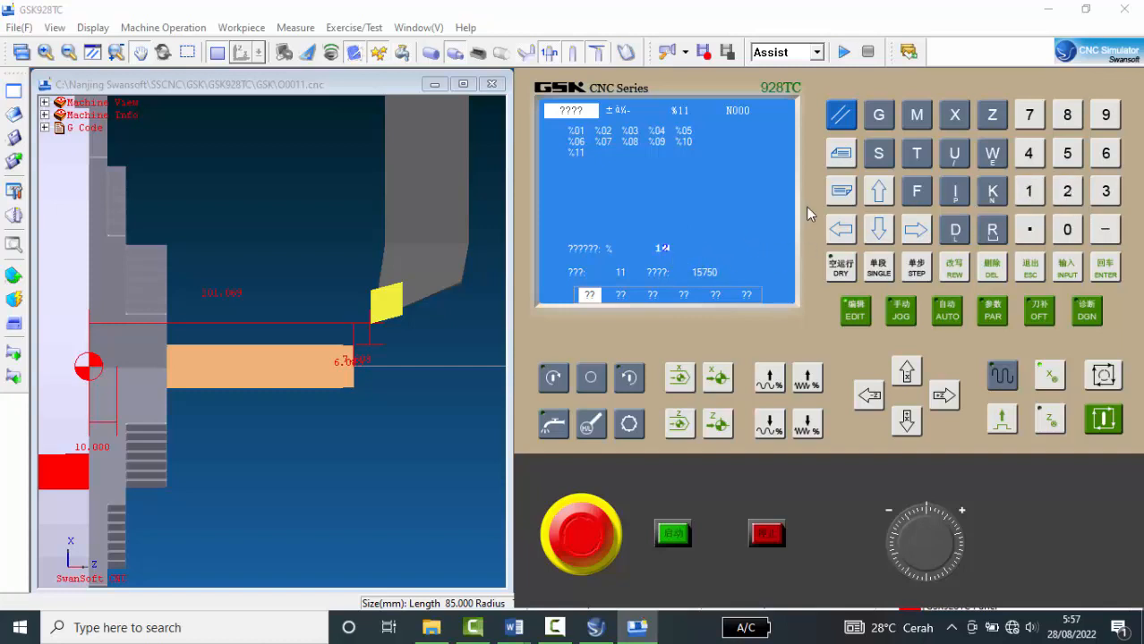
left_click(1100, 274)
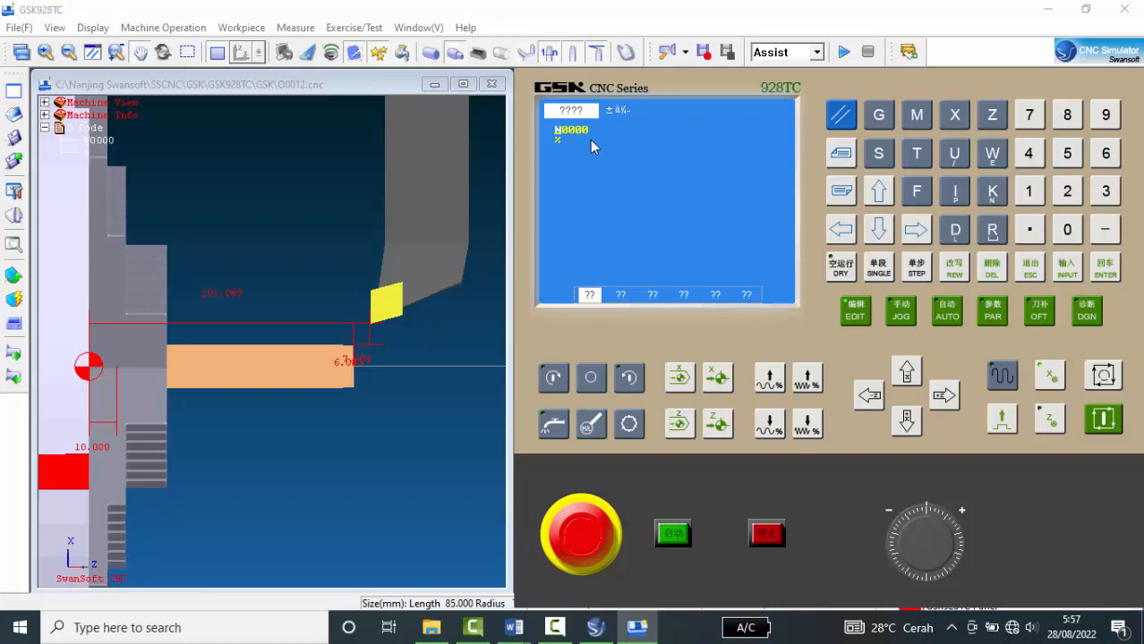
left_click(918, 233)
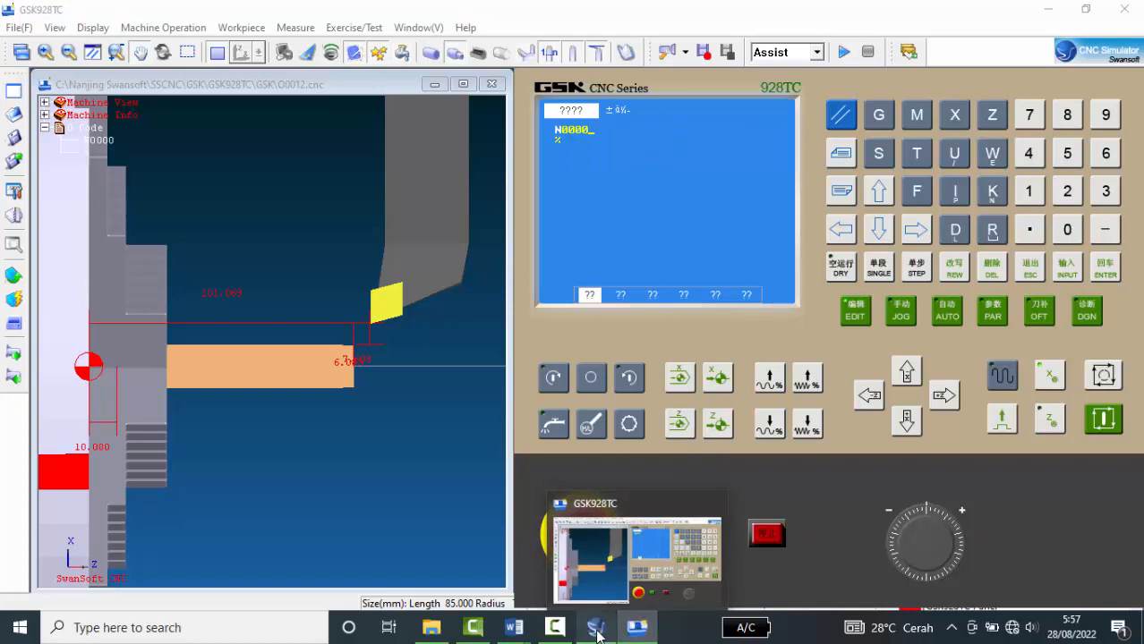
Switch to the Program CNC Job1 listing in Word and place it side by side with the GSK928TC simulator
left_click(592, 575)
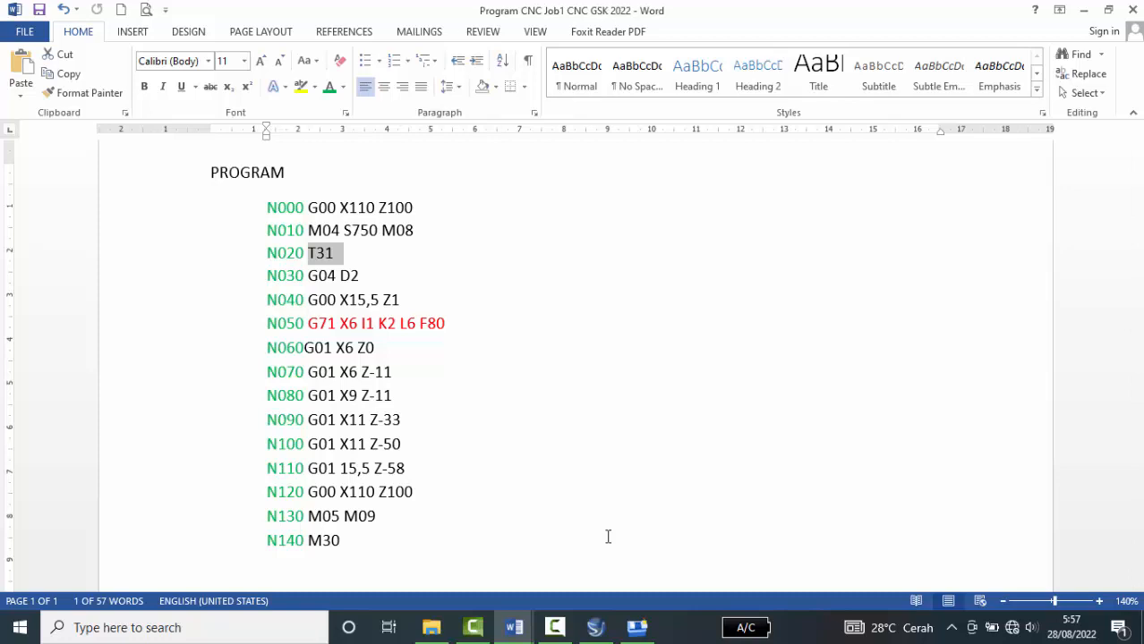
key("super+Left")
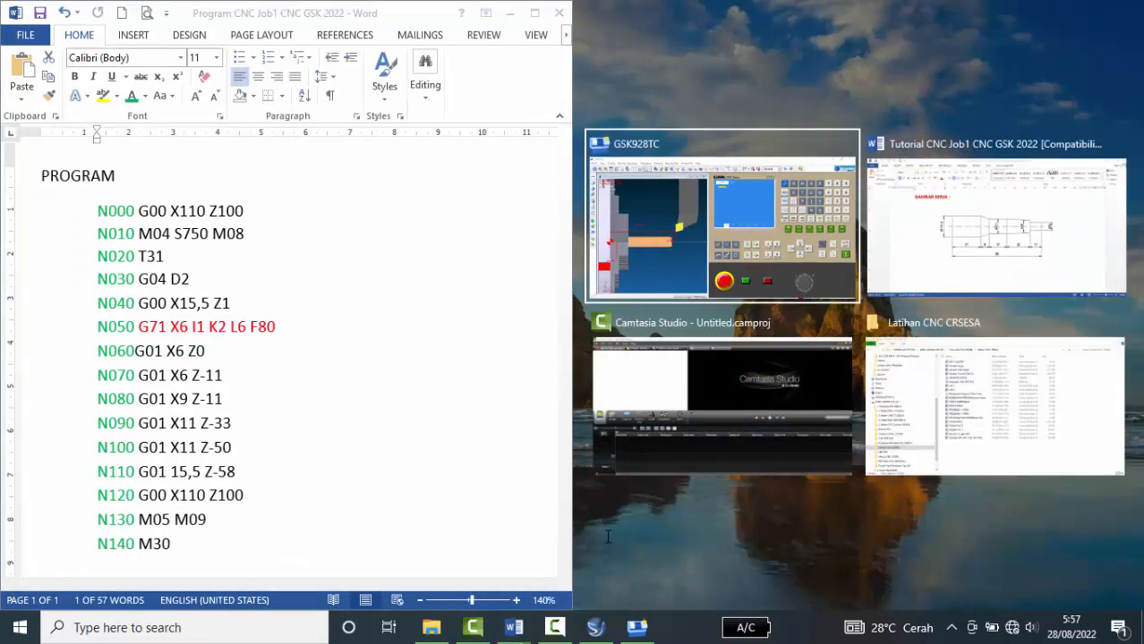
left_click(749, 172)
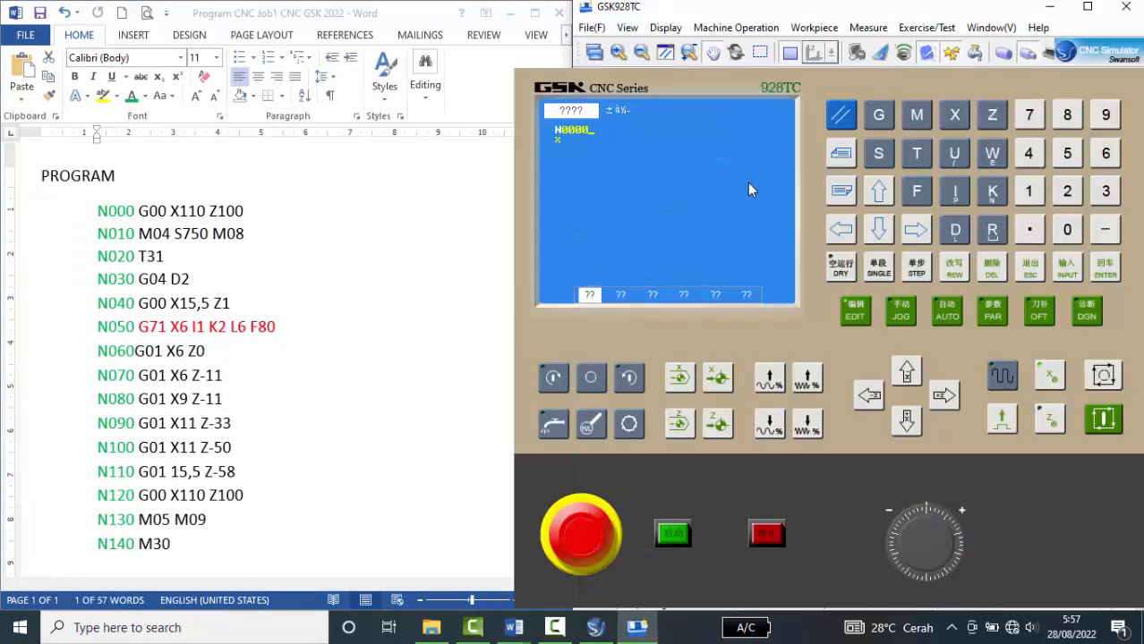
scroll(331, 259, "down", 2)
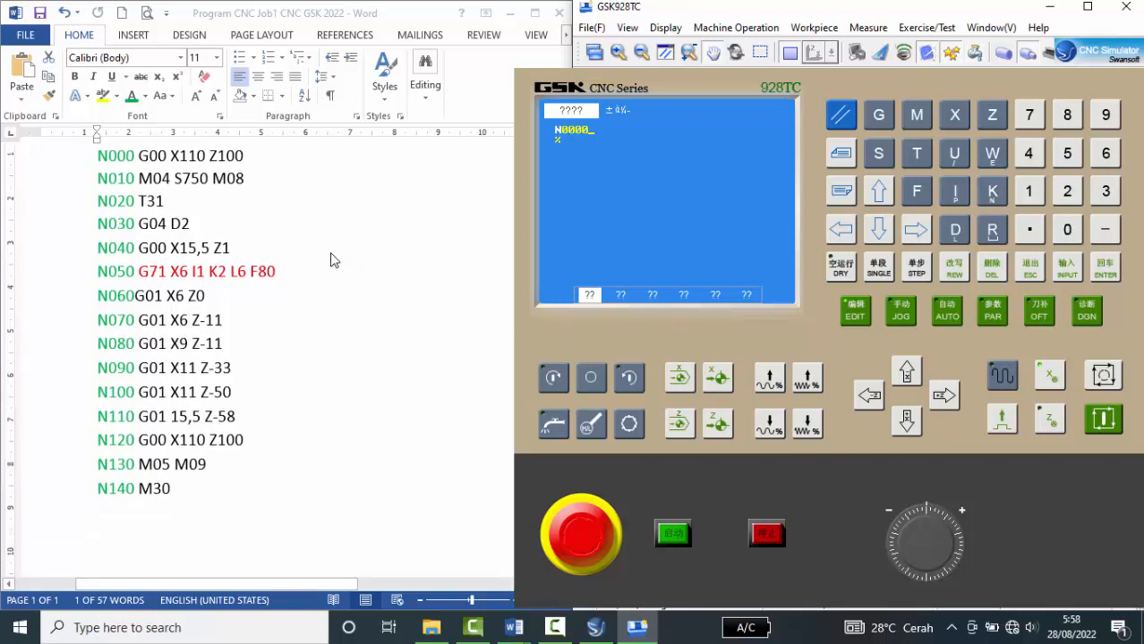
scroll(331, 260, "up", 2)
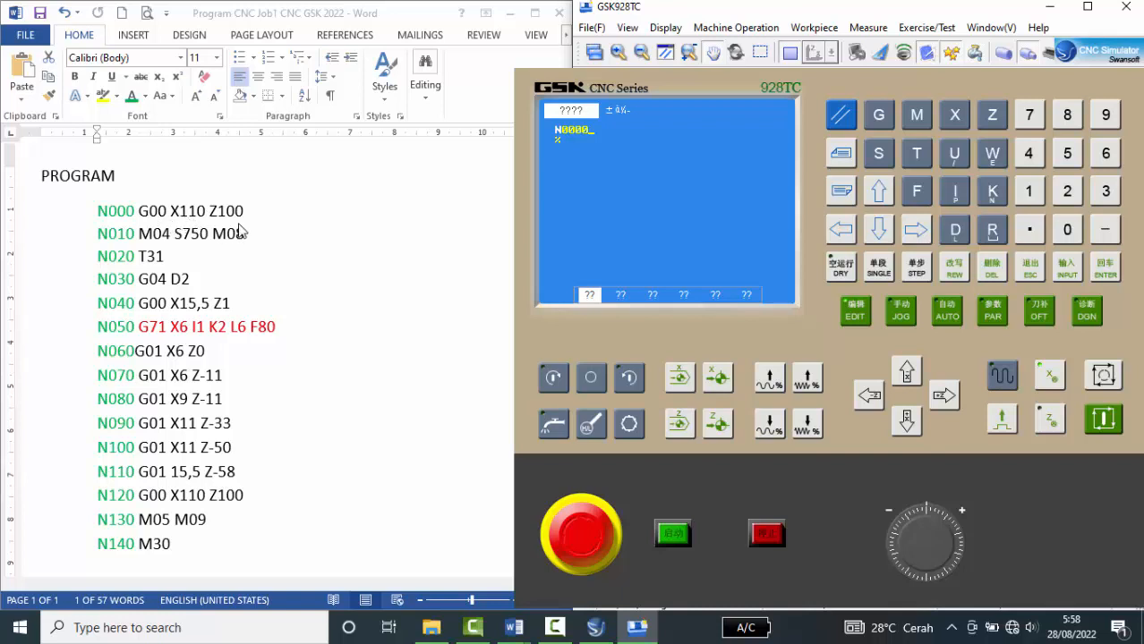
Enter the first program block as G00X110Z100 and start the next block
left_click(878, 115)
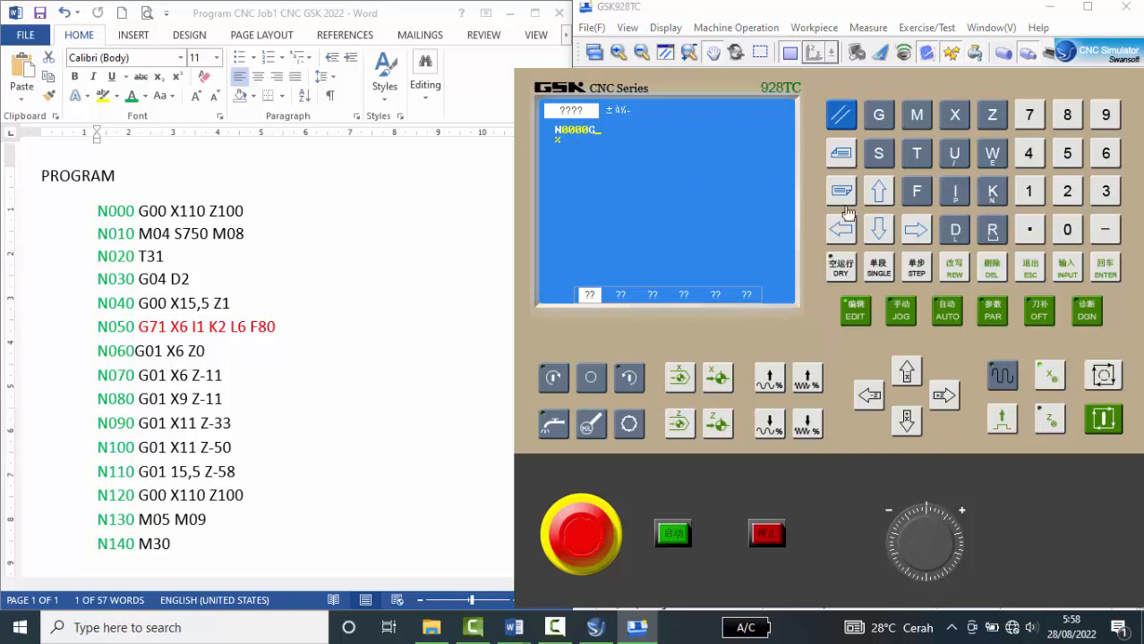
left_click(1064, 235)
left_click(1063, 235)
left_click(958, 119)
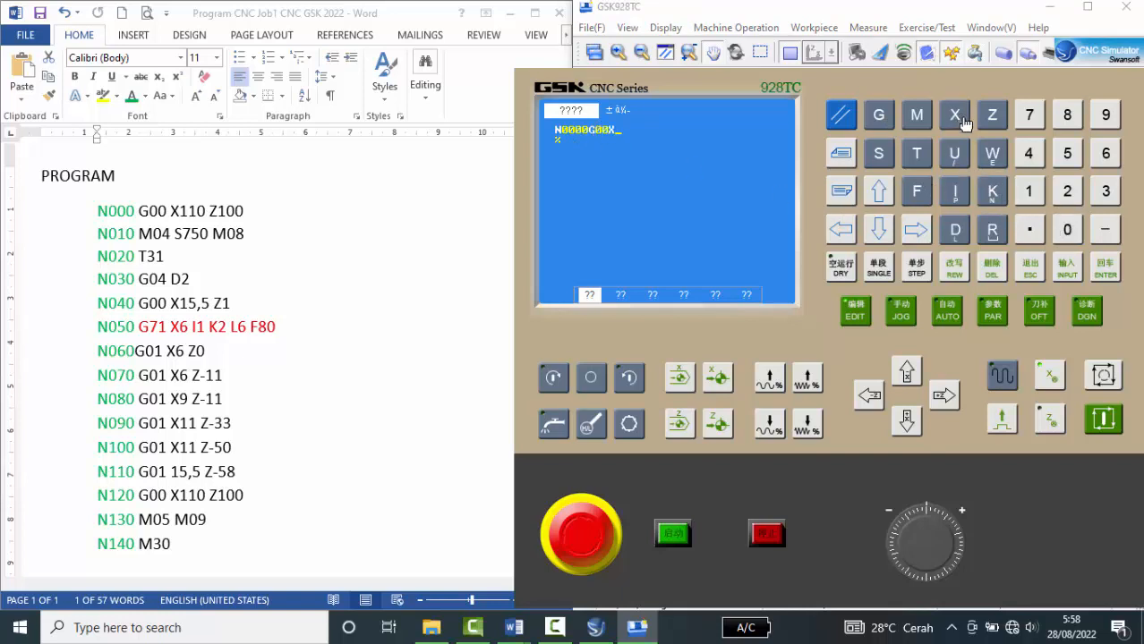
left_click(1023, 192)
left_click(1023, 191)
left_click(1057, 238)
left_click(992, 114)
left_click(1031, 195)
left_click(1063, 231)
left_click(1054, 229)
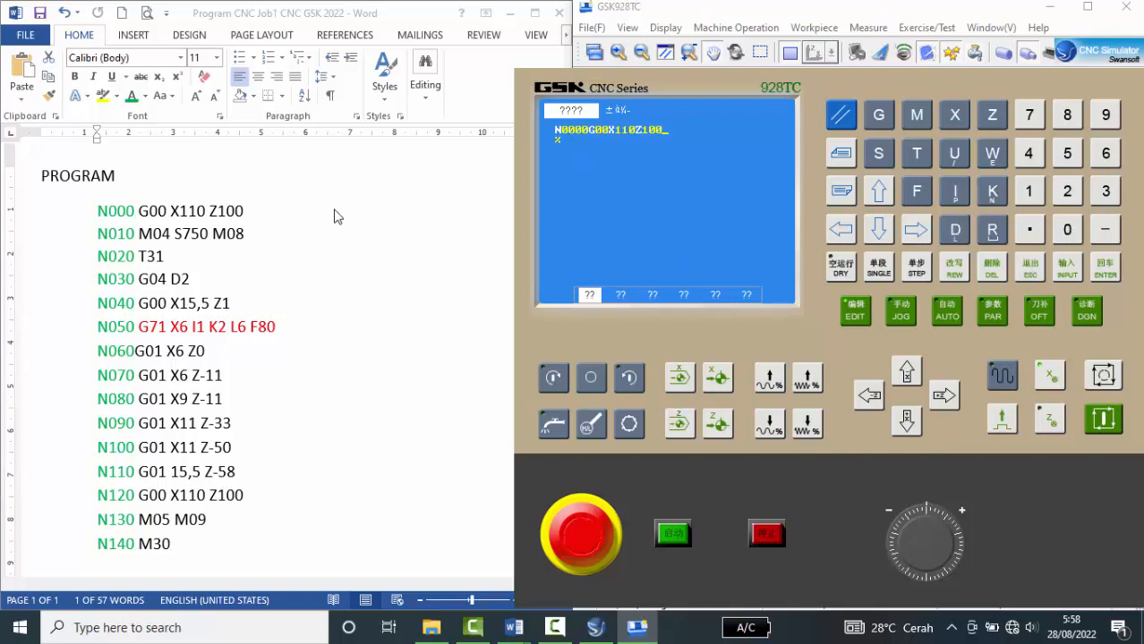
left_click(1105, 269)
Enter block N010 as M04S750M08 and start the next block
left_click(914, 118)
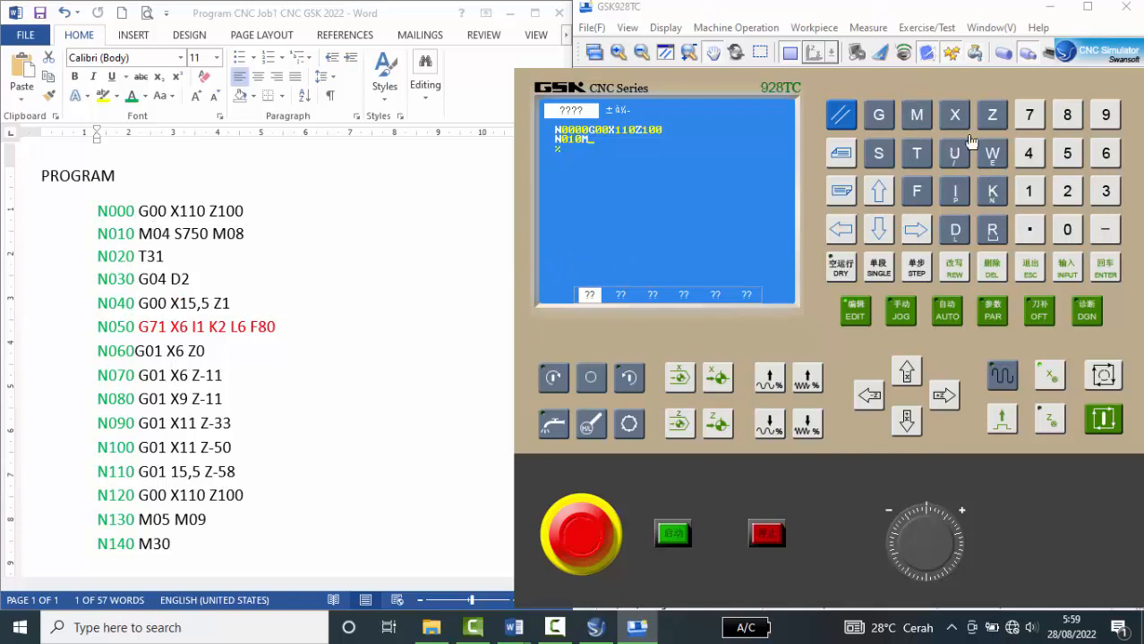
left_click(1069, 232)
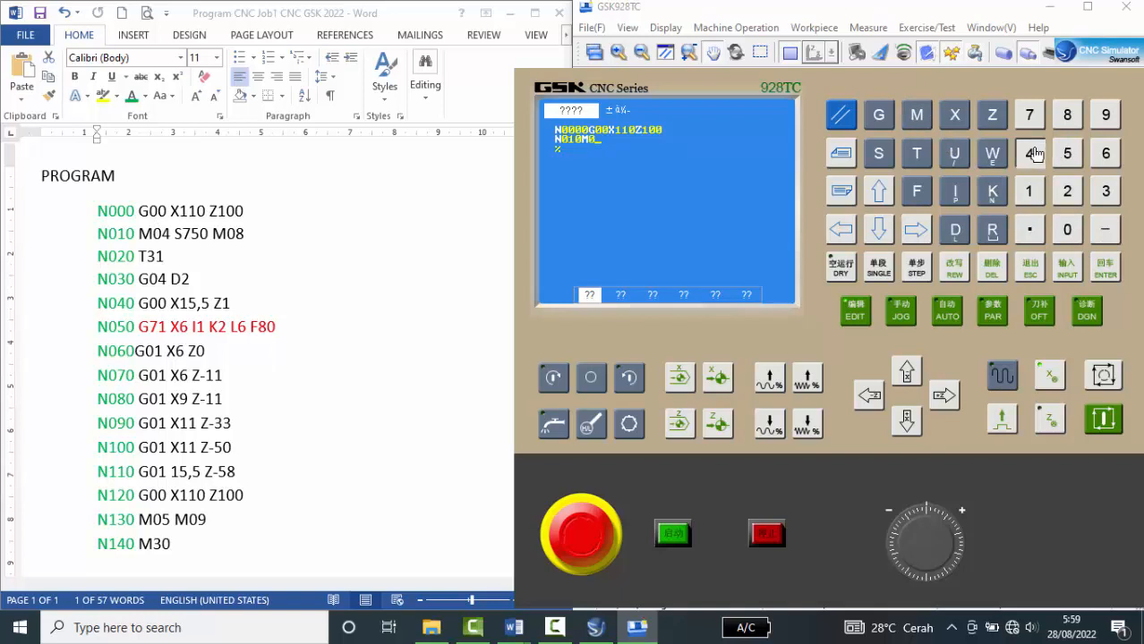
left_click(1031, 154)
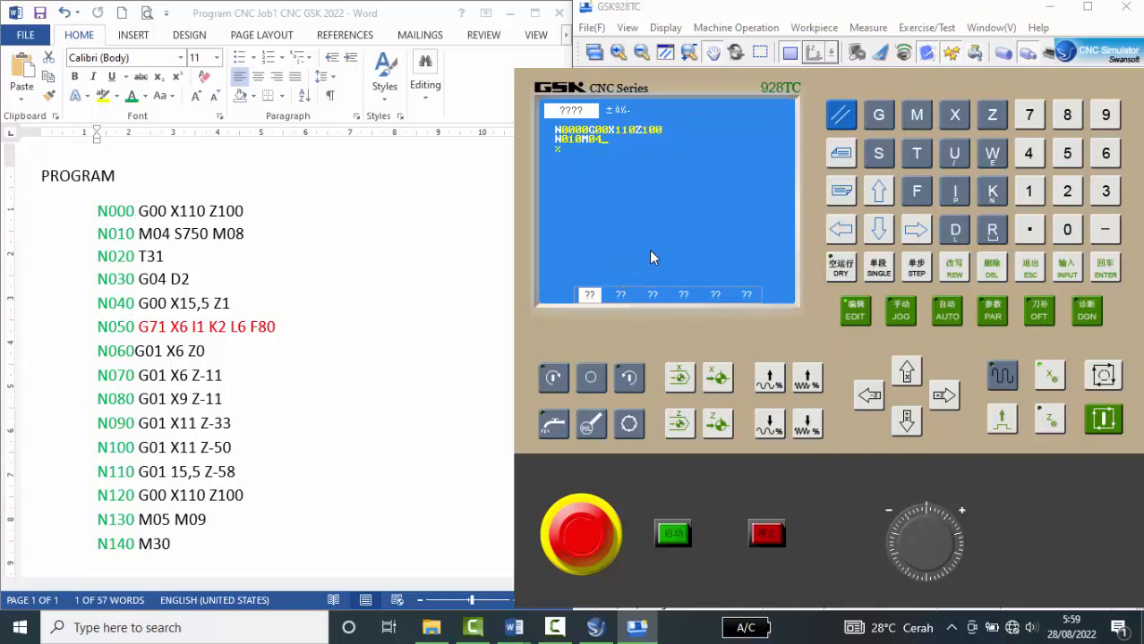
left_click(880, 156)
left_click(1031, 117)
left_click(1065, 159)
left_click(1070, 234)
left_click(917, 117)
left_click(1066, 231)
left_click(1068, 118)
left_click(1105, 268)
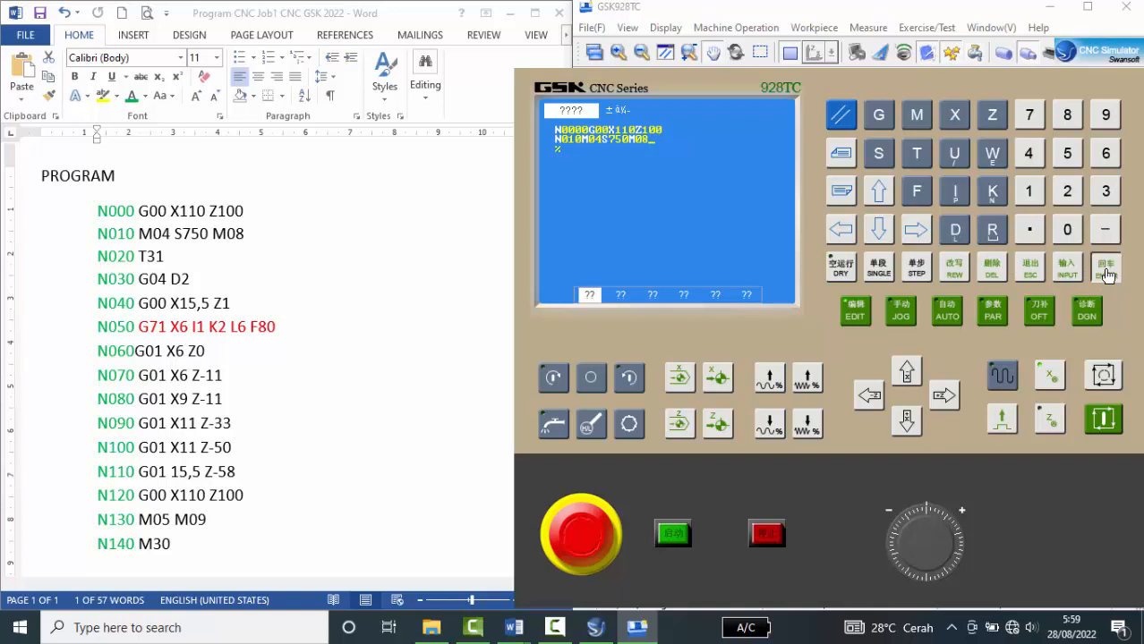
Enter block N020 as T31 and block N030 as G04D2
left_click(916, 154)
left_click(1103, 193)
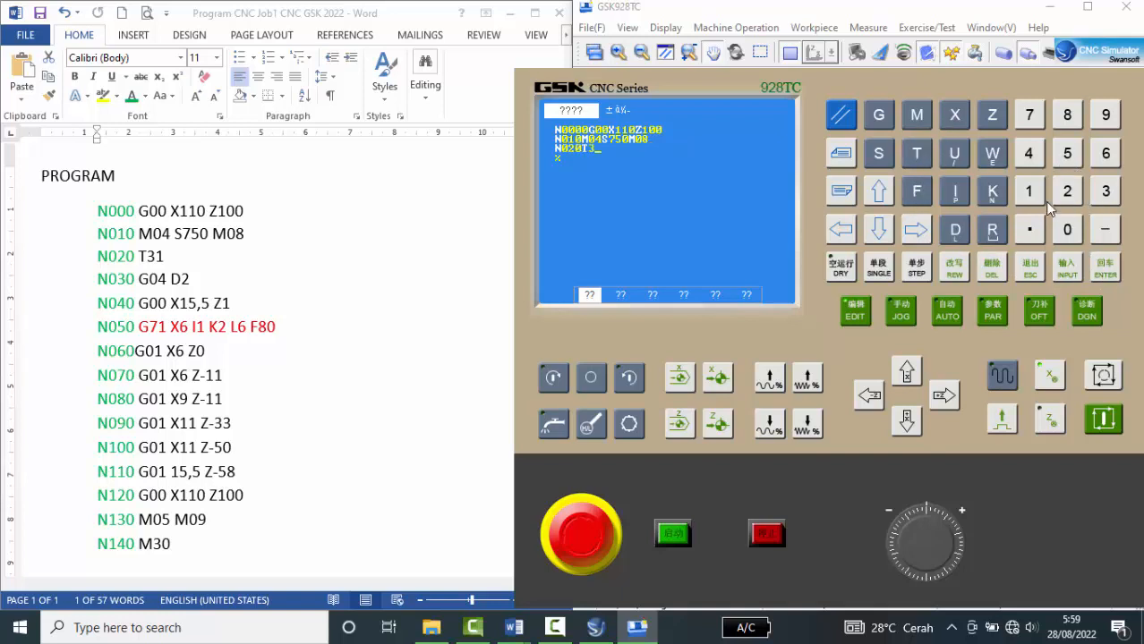
left_click(1028, 192)
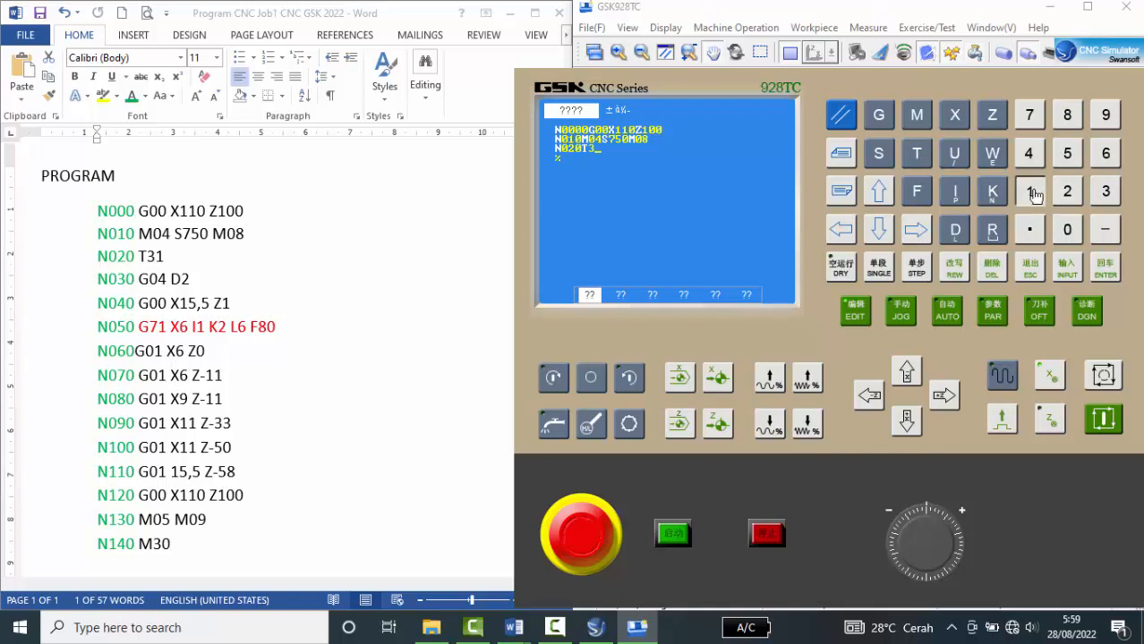
left_click(1110, 269)
left_click(1067, 229)
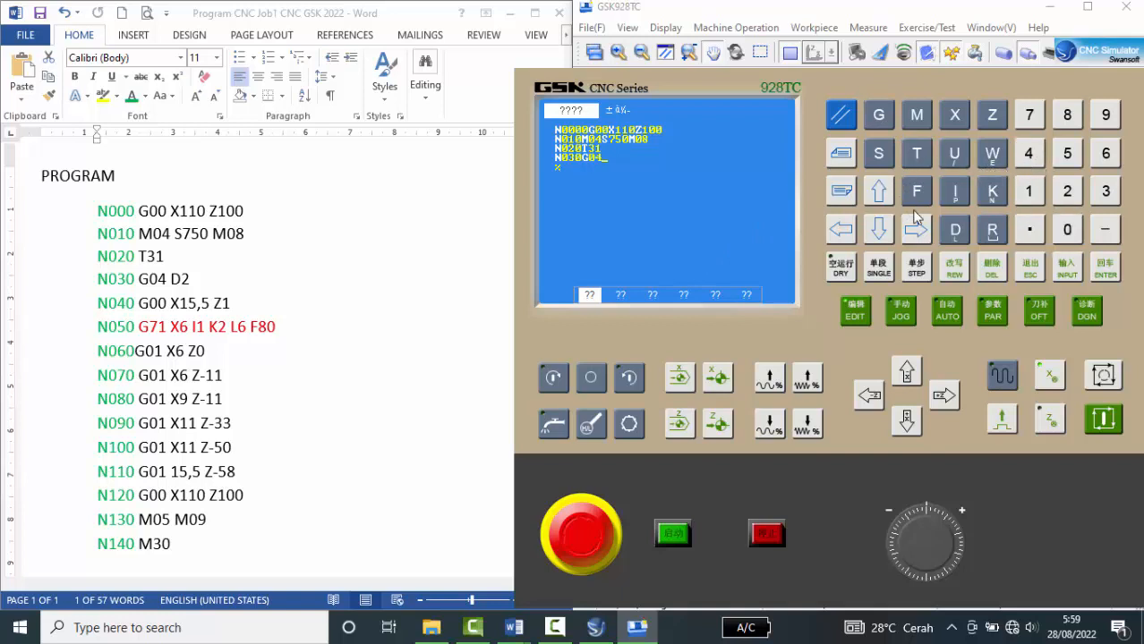
left_click(955, 231)
left_click(1066, 195)
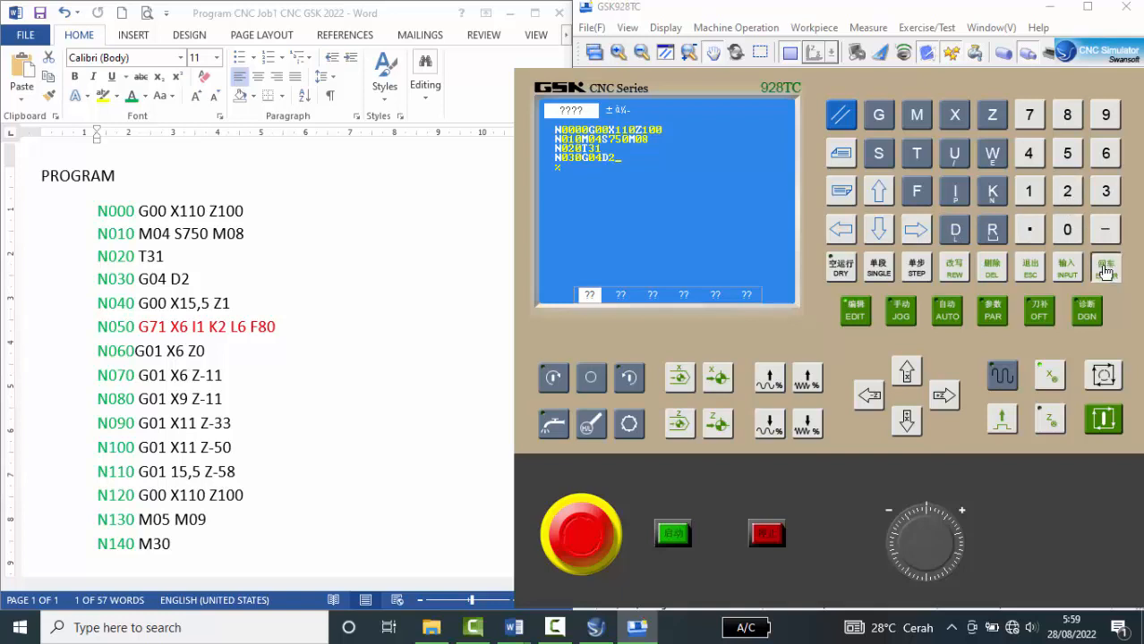
left_click(1104, 268)
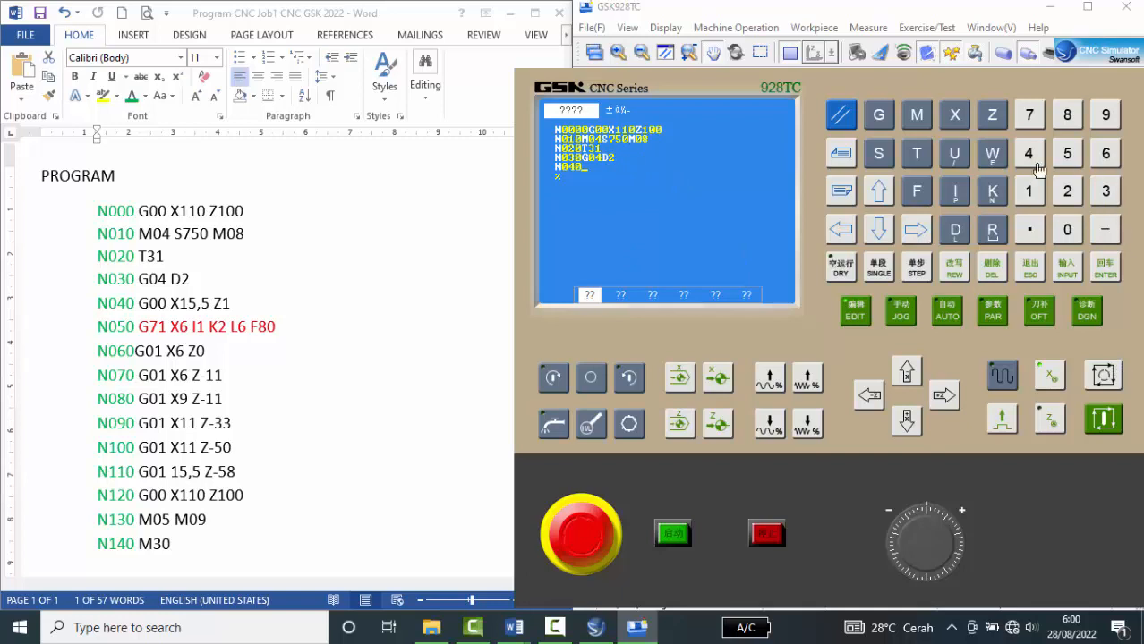
Begin block N040 with G00X and check the shaft diameter in the Tutorial CNC Job1 working drawing
left_click(881, 124)
left_click(1068, 231)
left_click(1069, 231)
left_click(954, 117)
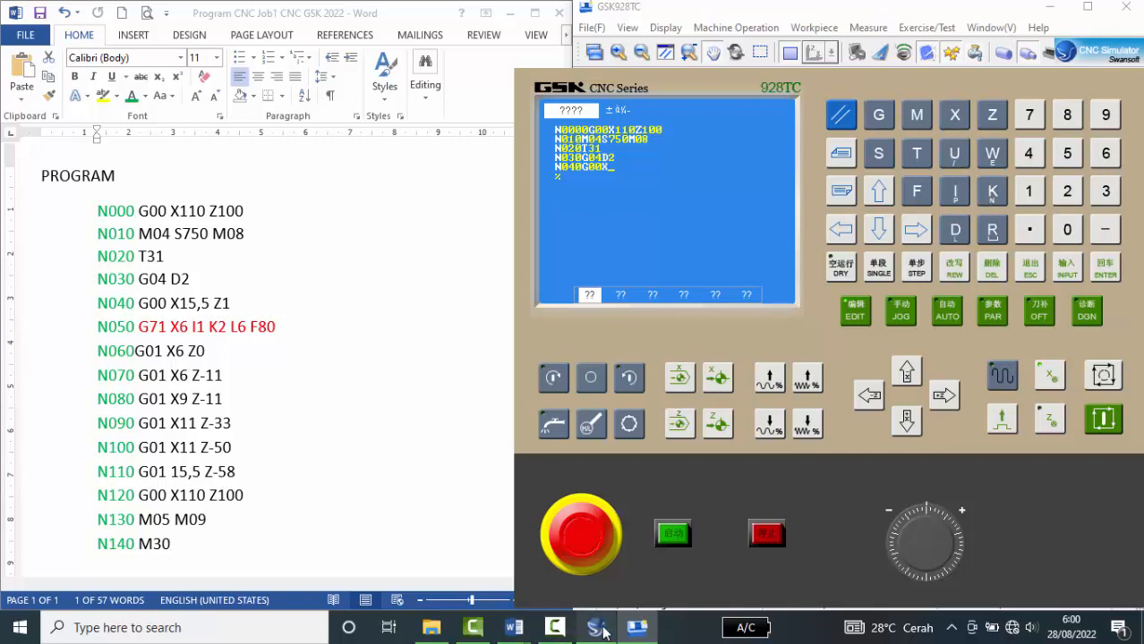
mouse_move(514, 627)
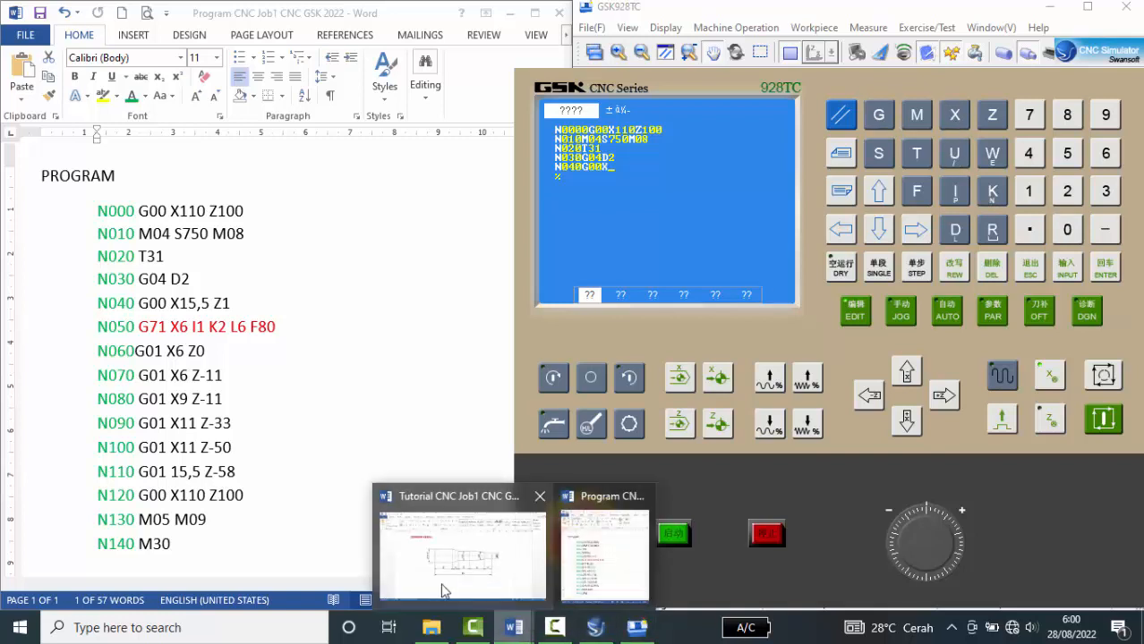
left_click(434, 560)
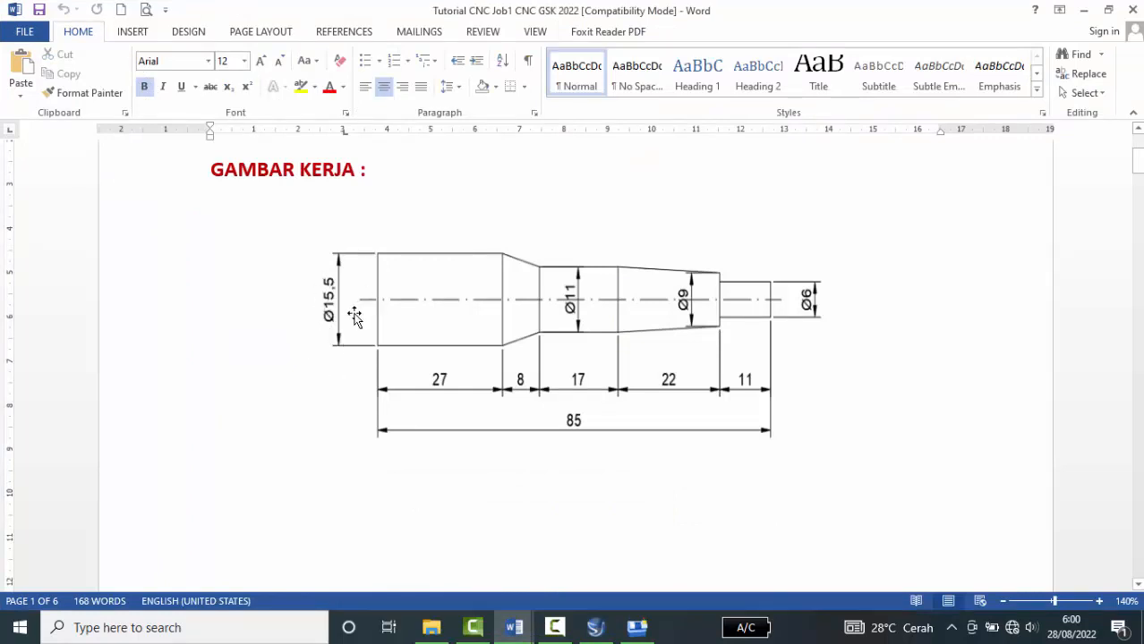
left_click(637, 627)
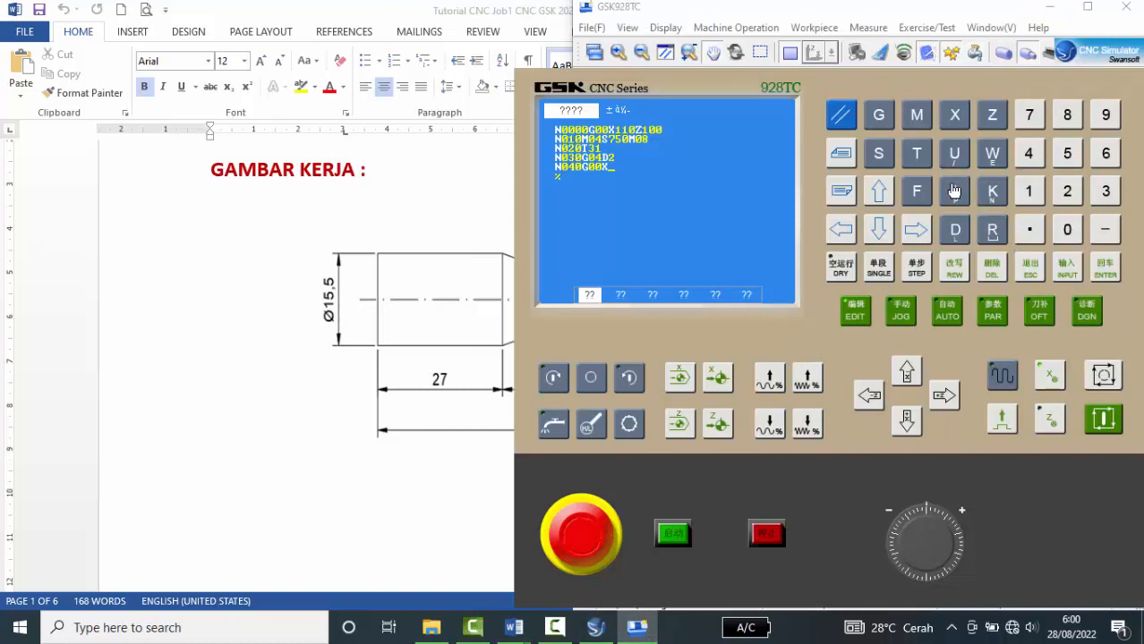
Complete block N040 as G00X15.5Z1 and start the next block
left_click(1030, 195)
left_click(1066, 154)
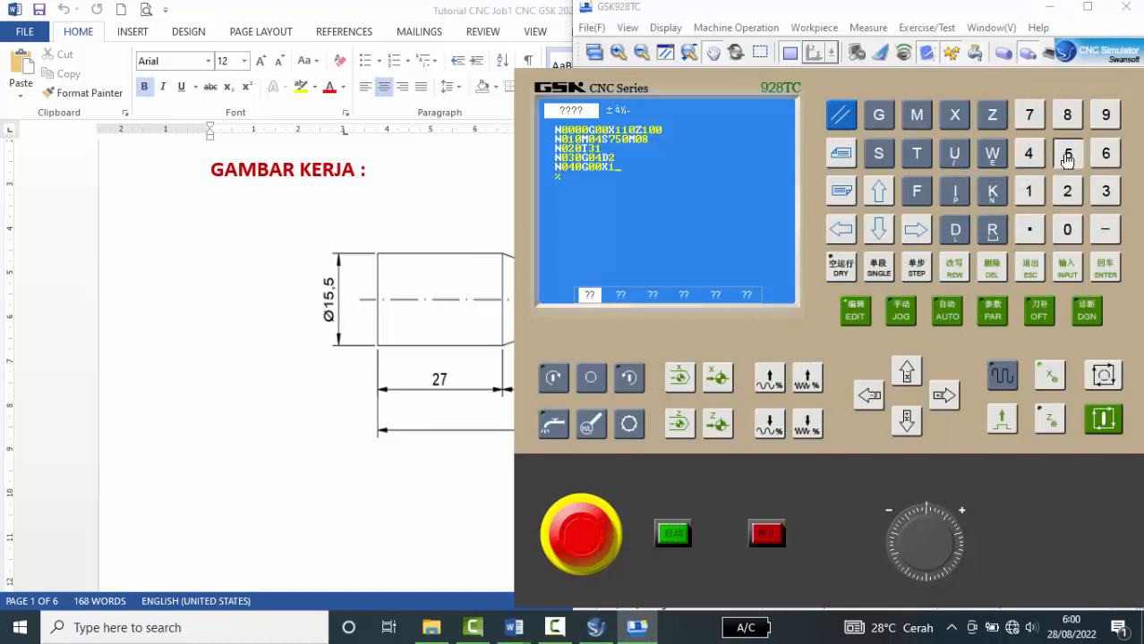
left_click(1033, 235)
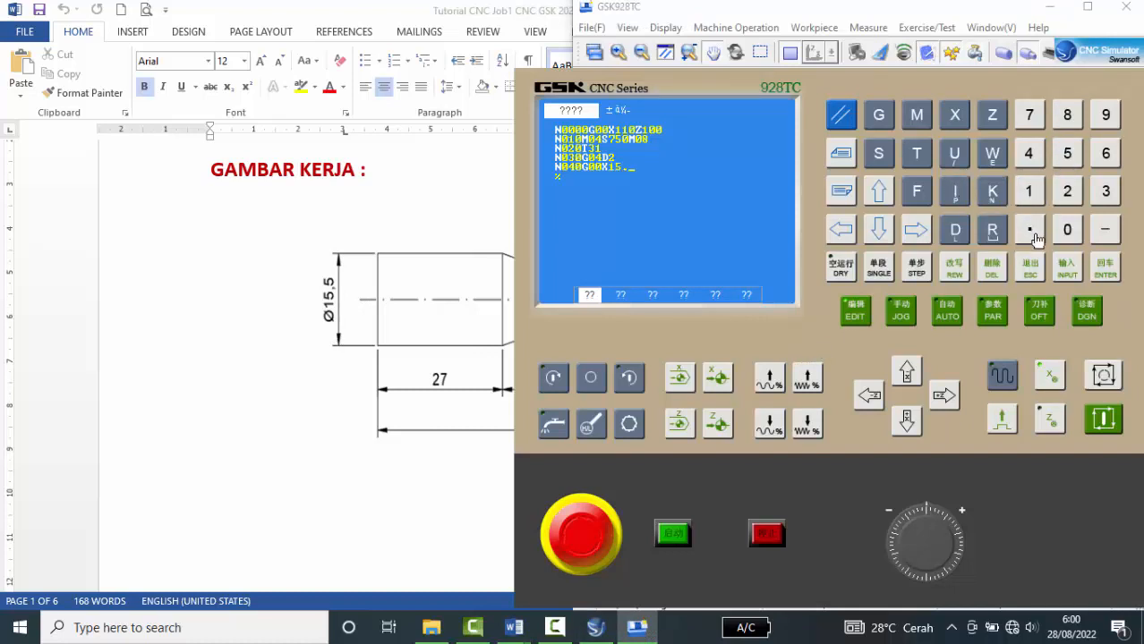
left_click(1066, 154)
left_click(994, 131)
left_click(1029, 197)
left_click(1105, 269)
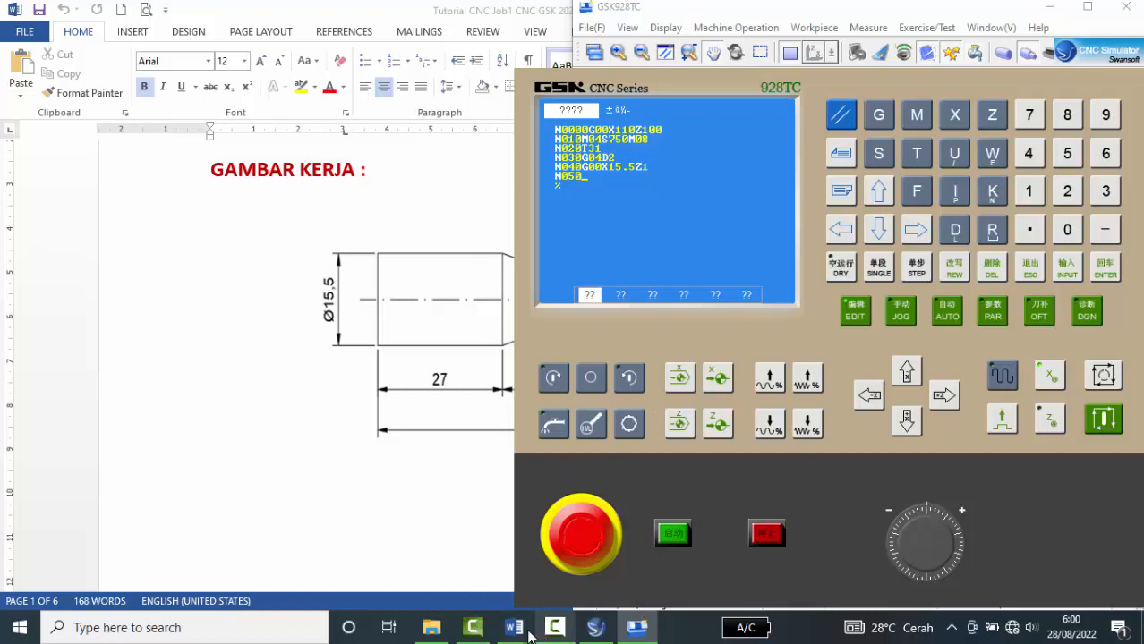
Bring the Program CNC Job1 listing back beside the GSK928TC simulator and return to the simulator
mouse_move(514, 626)
left_click(467, 580)
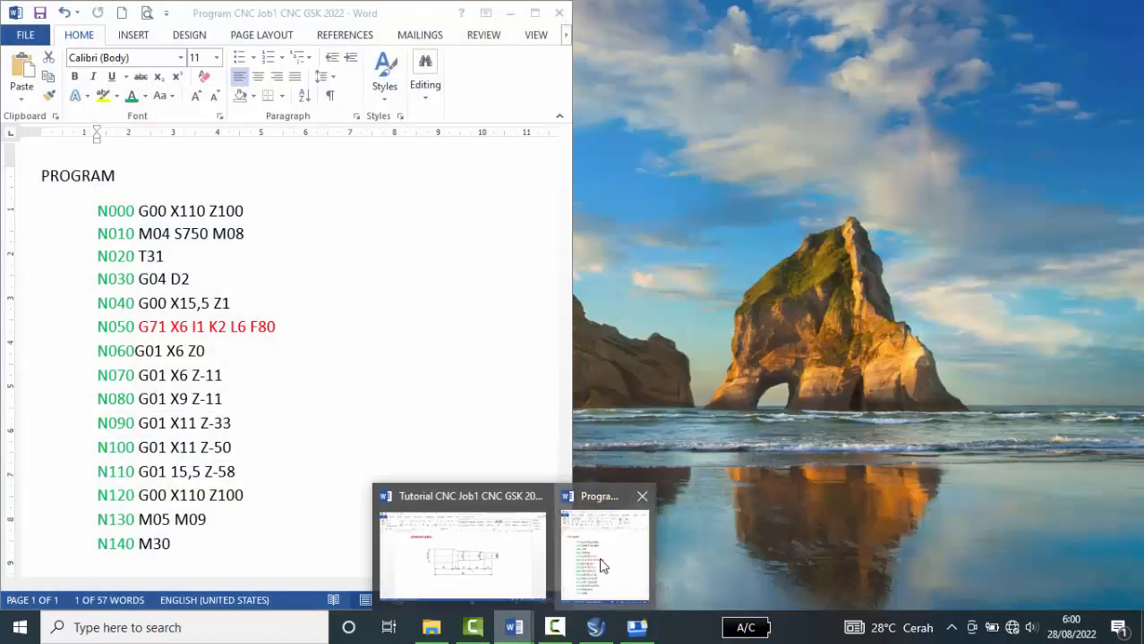
left_click(596, 565)
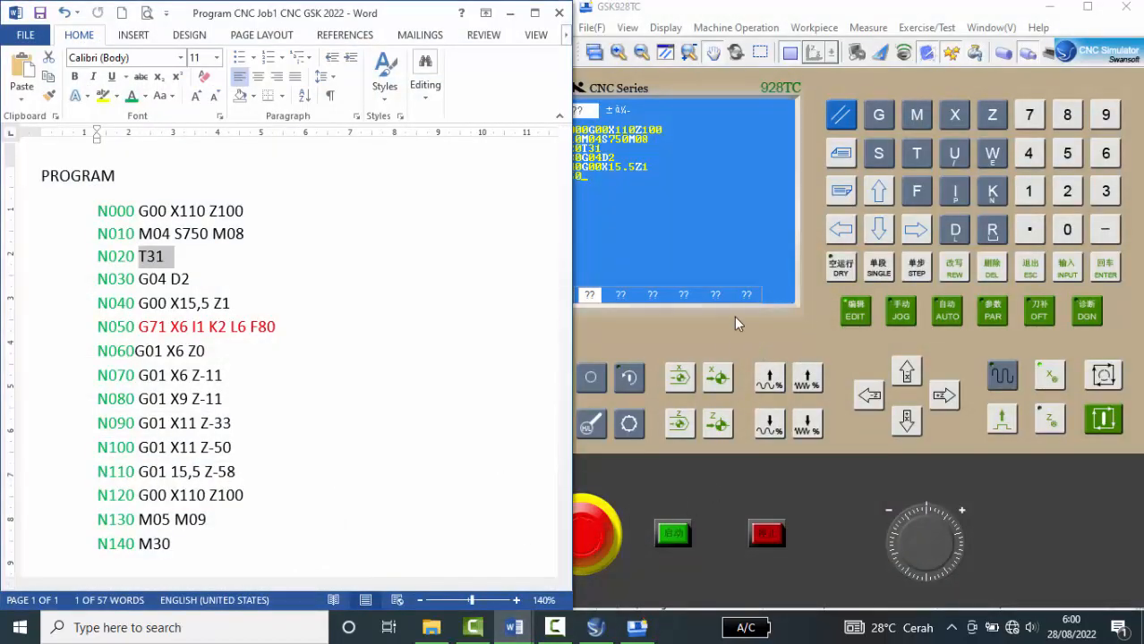
left_click(823, 333)
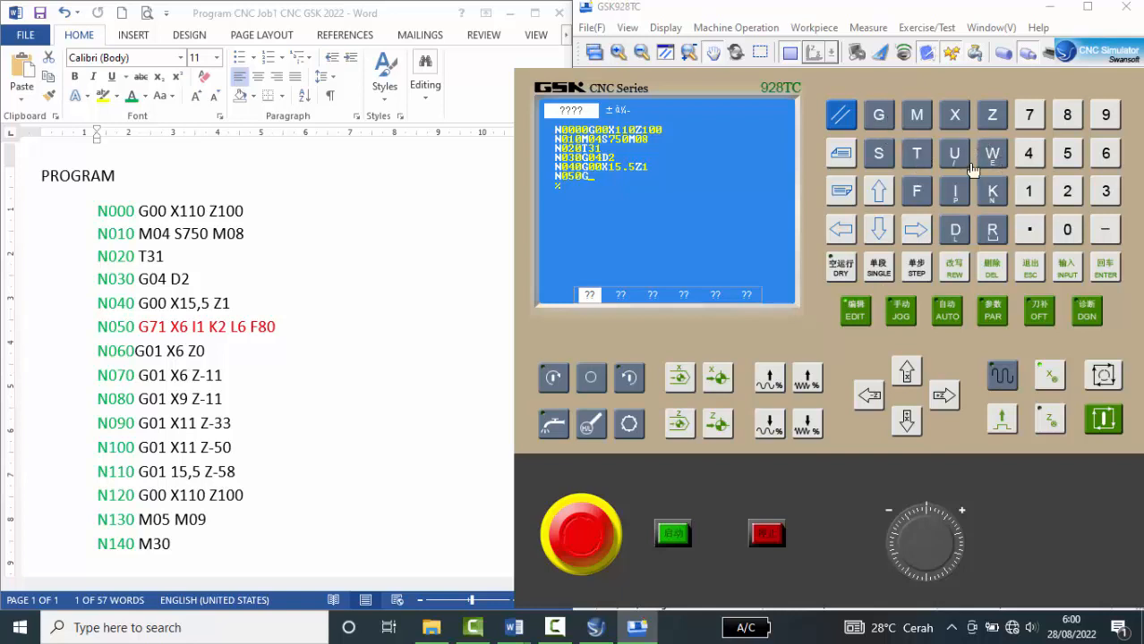
Enter block N050 as the roughing cycle G71X6I1K2L6F80 and start the next block
left_click(1026, 118)
left_click(1034, 191)
left_click(957, 121)
left_click(1104, 159)
left_click(956, 197)
left_click(1028, 190)
left_click(996, 199)
left_click(1074, 195)
left_click(955, 231)
left_click(955, 231)
left_click(1106, 153)
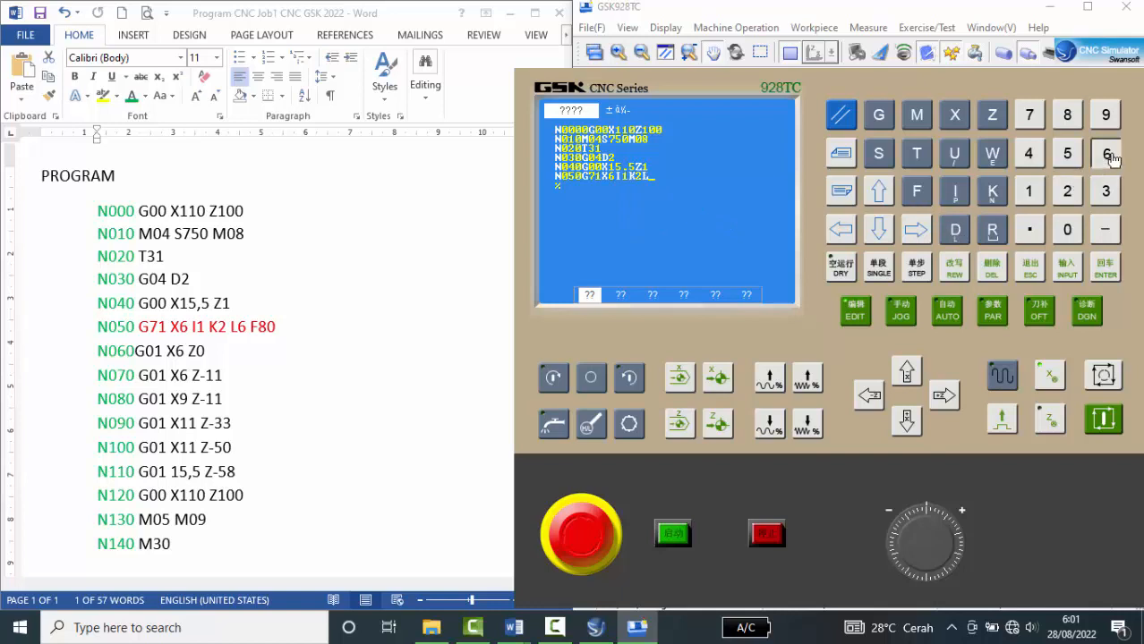
left_click(916, 191)
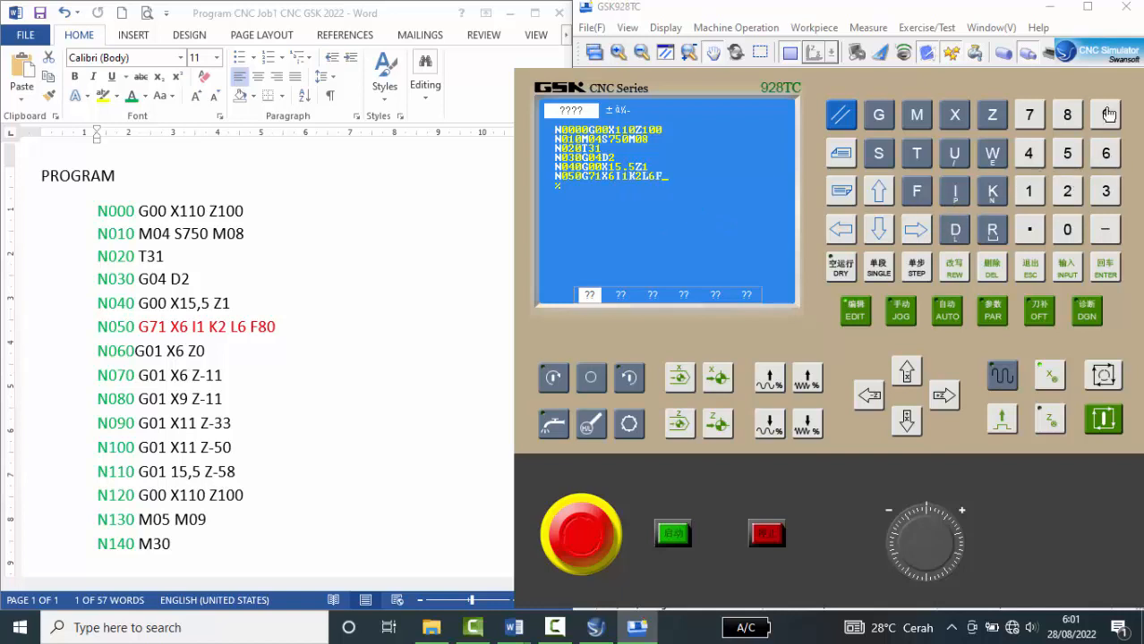
left_click(1071, 123)
left_click(1074, 235)
left_click(1106, 273)
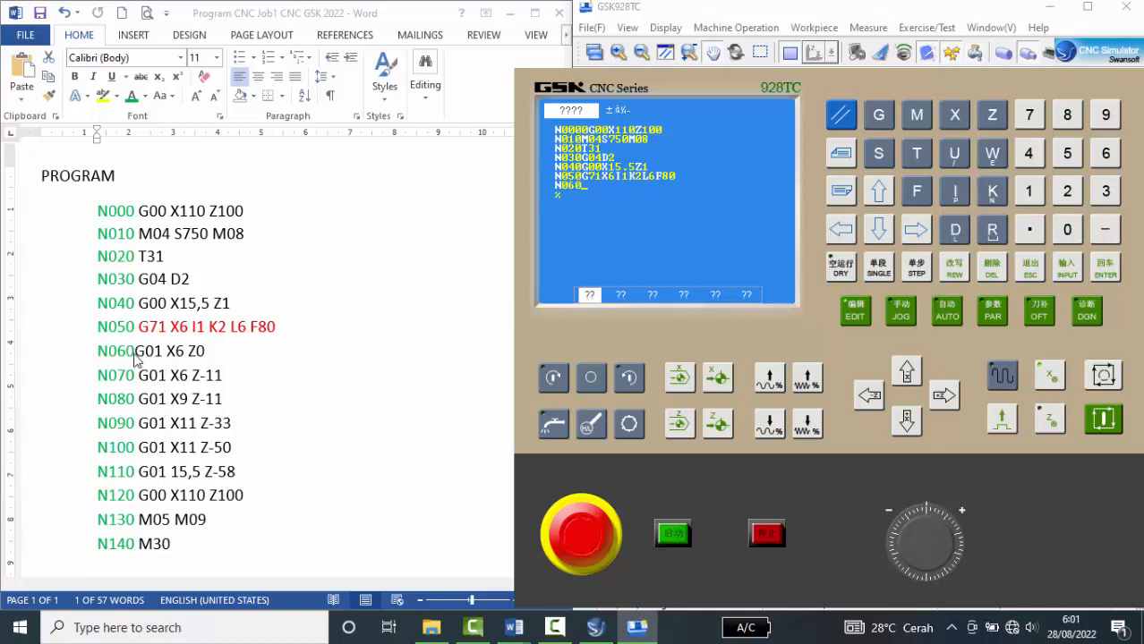
Begin block N060 with G01 and check the workpiece drawing in the Tutorial CNC Job1 document
left_click(880, 121)
left_click(1067, 229)
left_click(1031, 191)
mouse_move(513, 627)
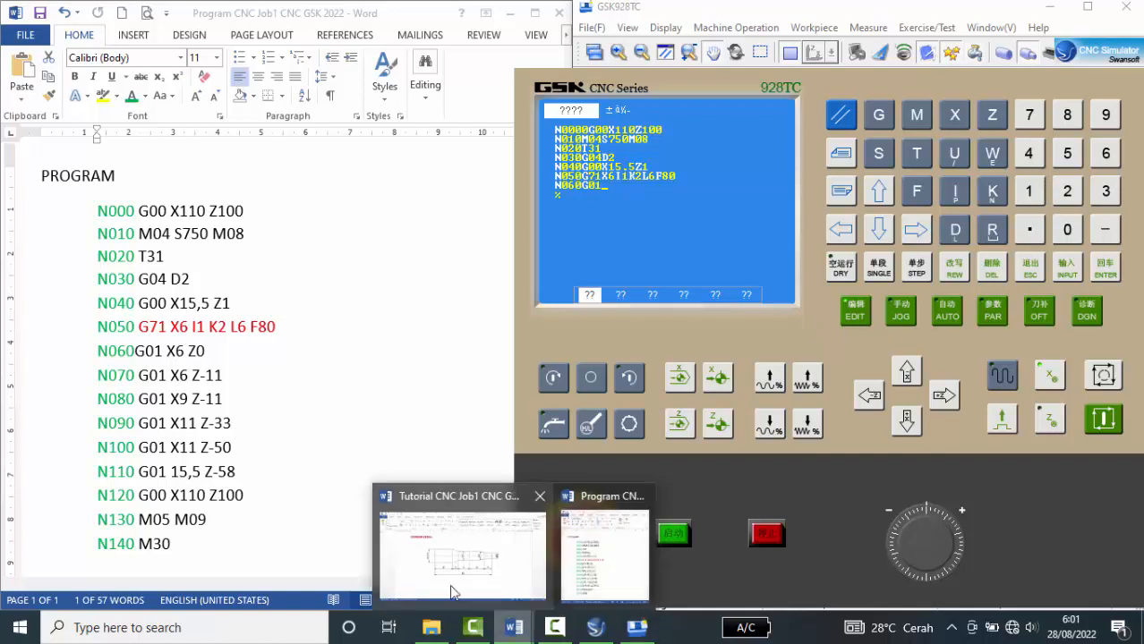
left_click(452, 592)
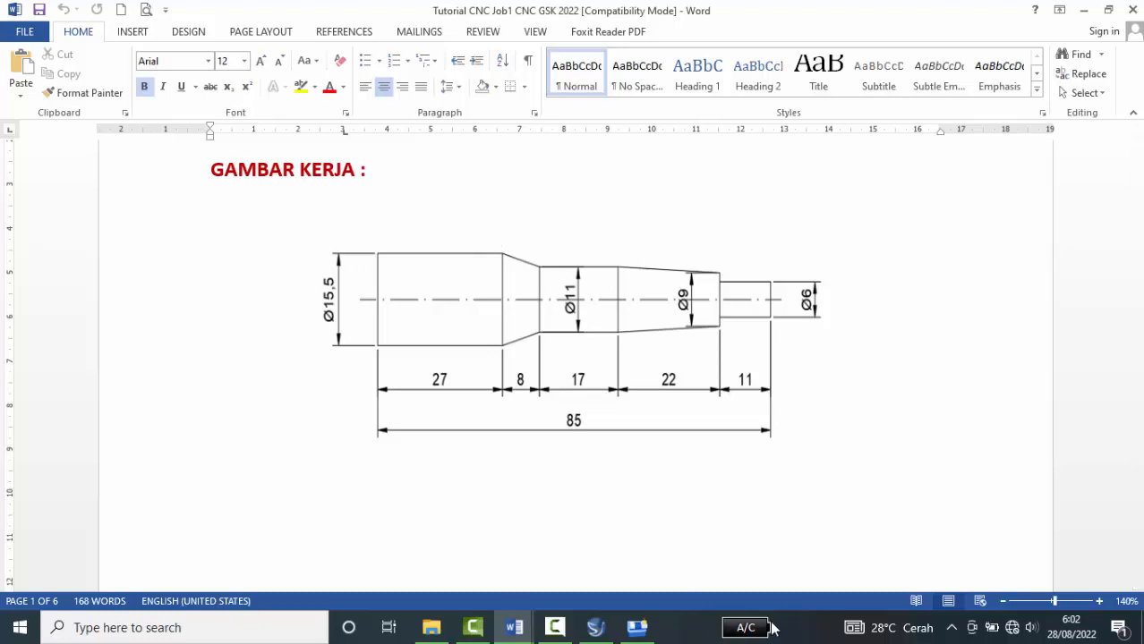
left_click(636, 628)
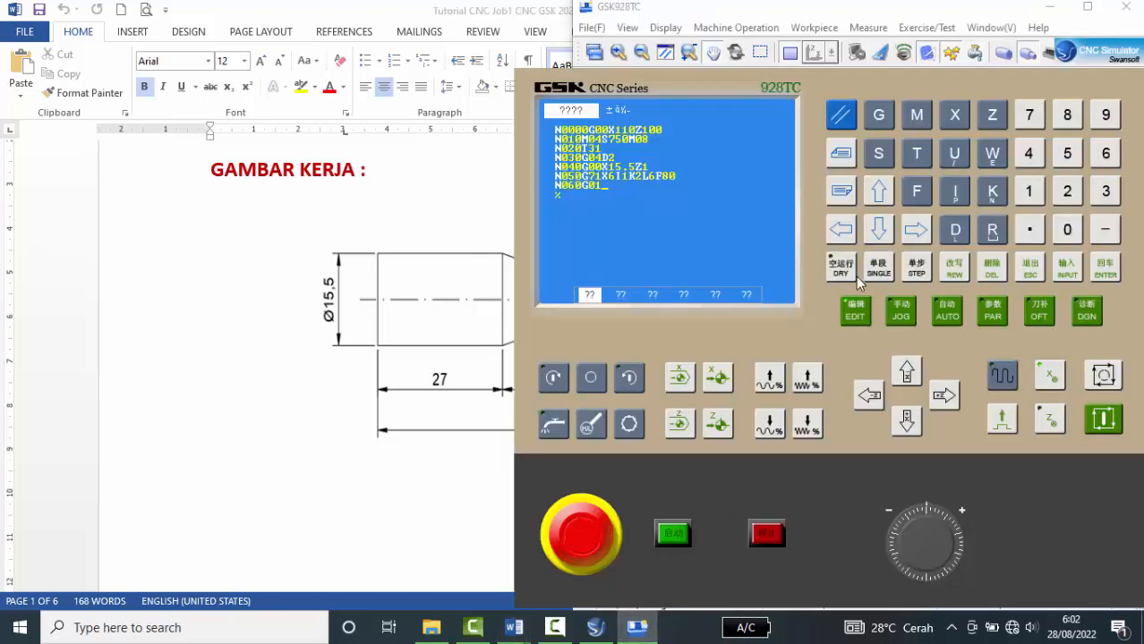
Bring back the Program CNC Job1 listing, complete block N060 as G01X6Z0 and start the next block
mouse_move(516, 629)
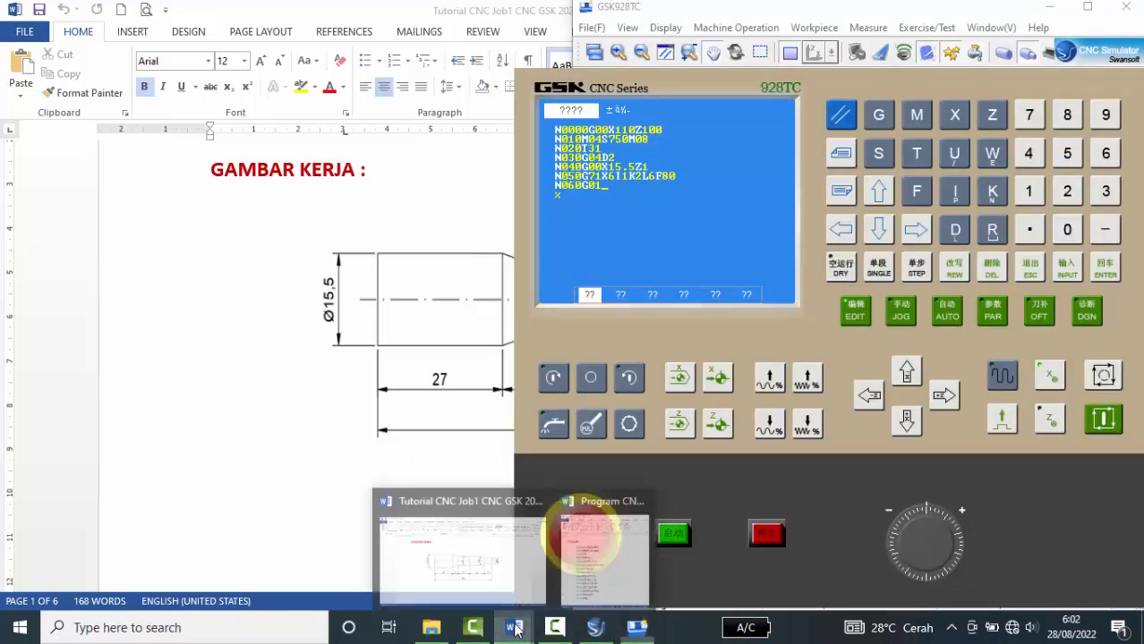
left_click(616, 571)
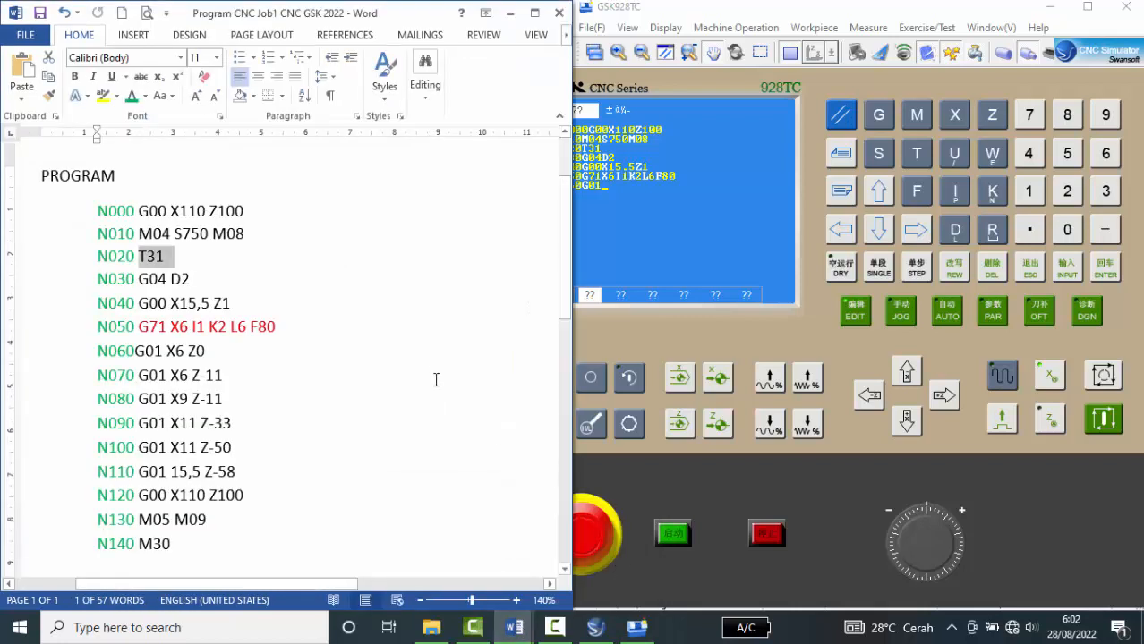
left_click(241, 354)
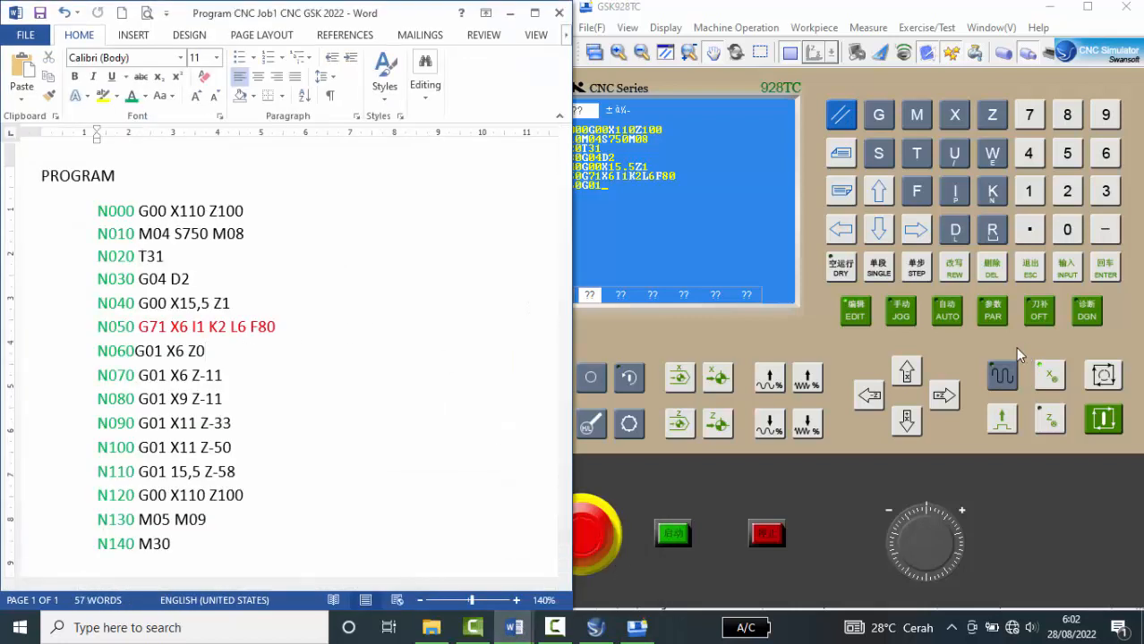
left_click(955, 115)
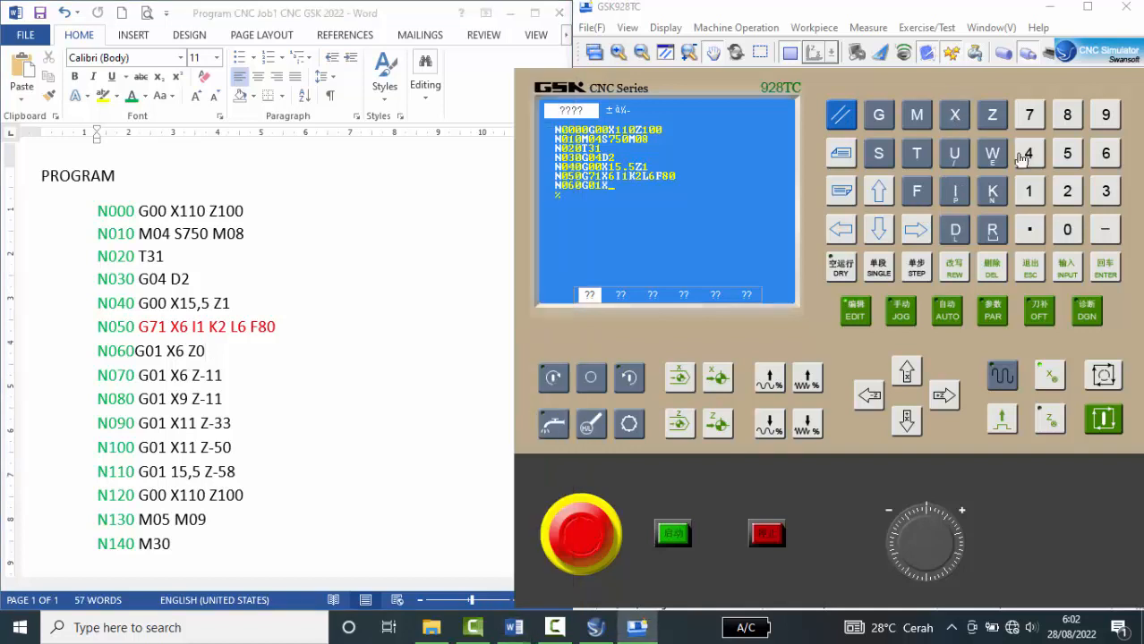
left_click(1106, 153)
left_click(991, 115)
left_click(1068, 230)
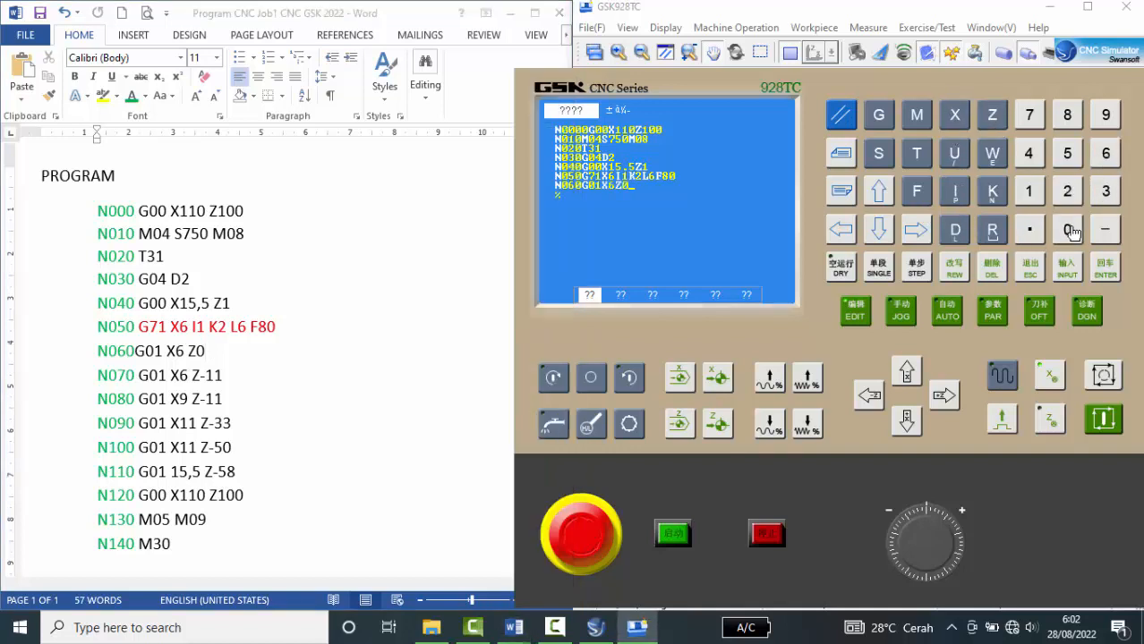
left_click(1105, 269)
Enter block N070 from the listing as G01X6Z-11 and start the next block
left_click(162, 355)
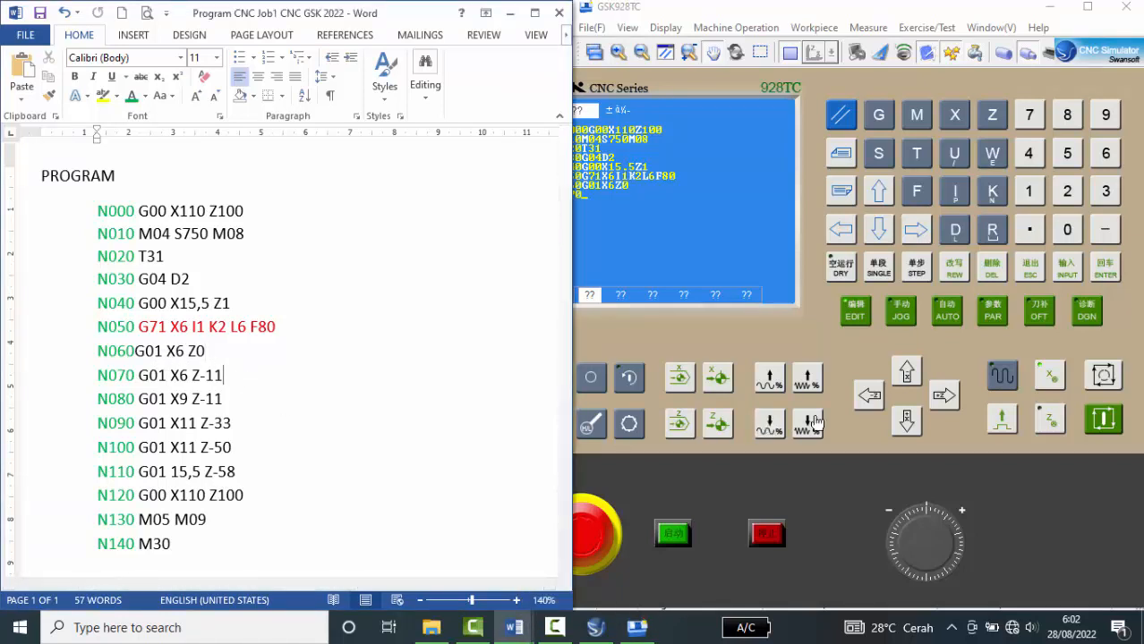
left_click(727, 242)
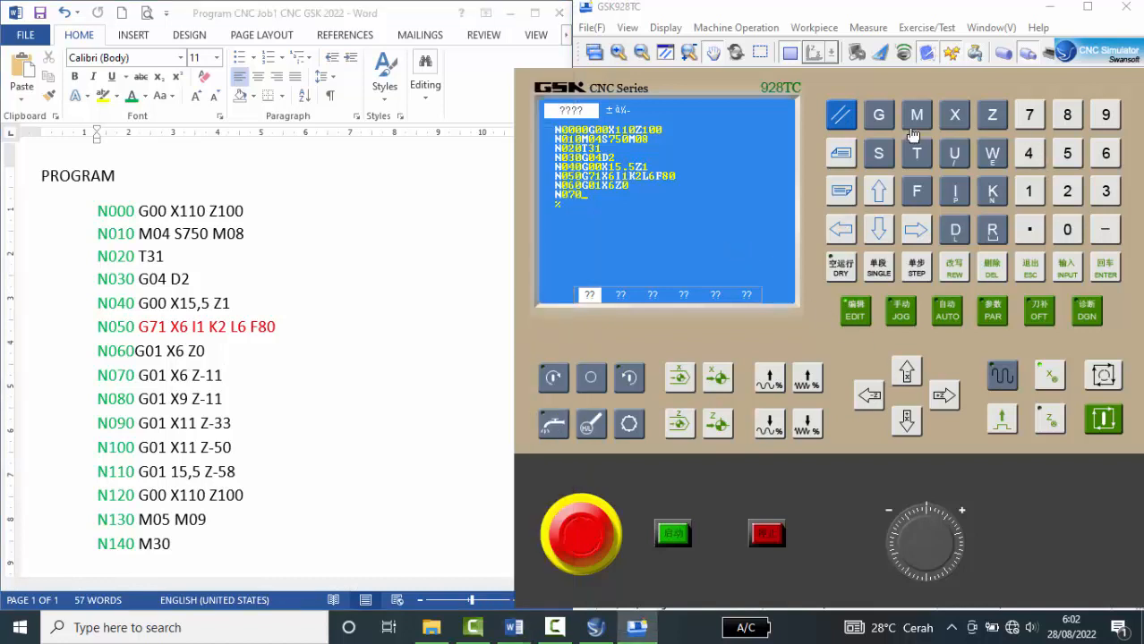
left_click(879, 116)
left_click(1067, 231)
left_click(1035, 200)
left_click(962, 123)
left_click(1101, 158)
left_click(992, 117)
left_click(1106, 230)
left_click(1041, 194)
left_click(1041, 194)
left_click(1108, 271)
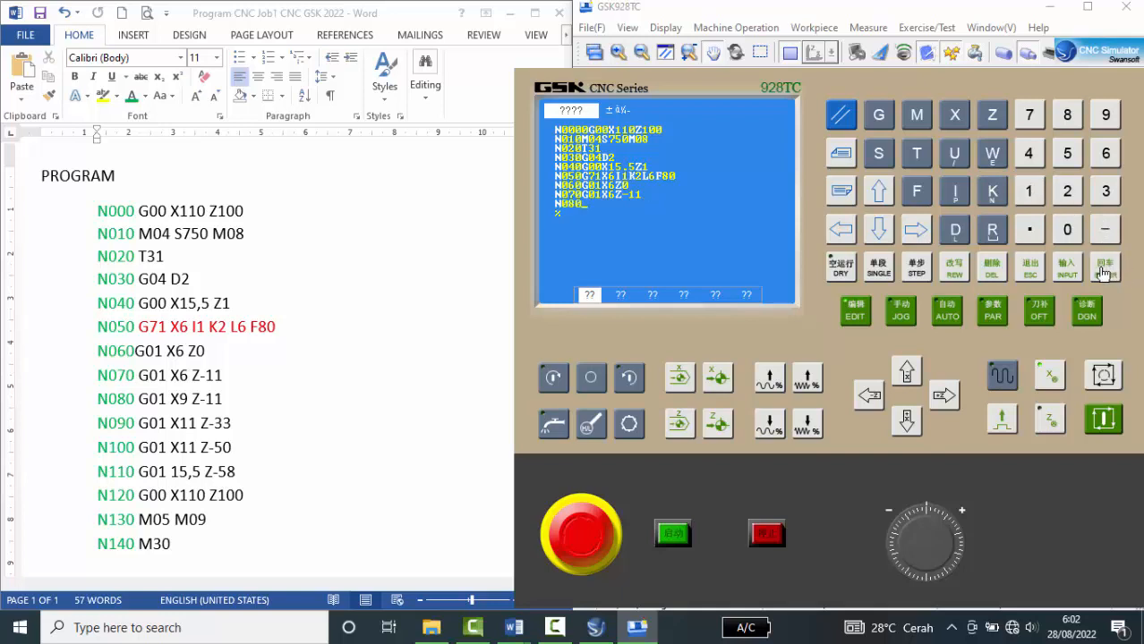
Enter block N080 as G01X9Z-11 and start the next block
left_click(879, 118)
left_click(1067, 229)
left_click(1028, 190)
left_click(1106, 115)
left_click(992, 115)
left_click(1105, 229)
left_click(1031, 195)
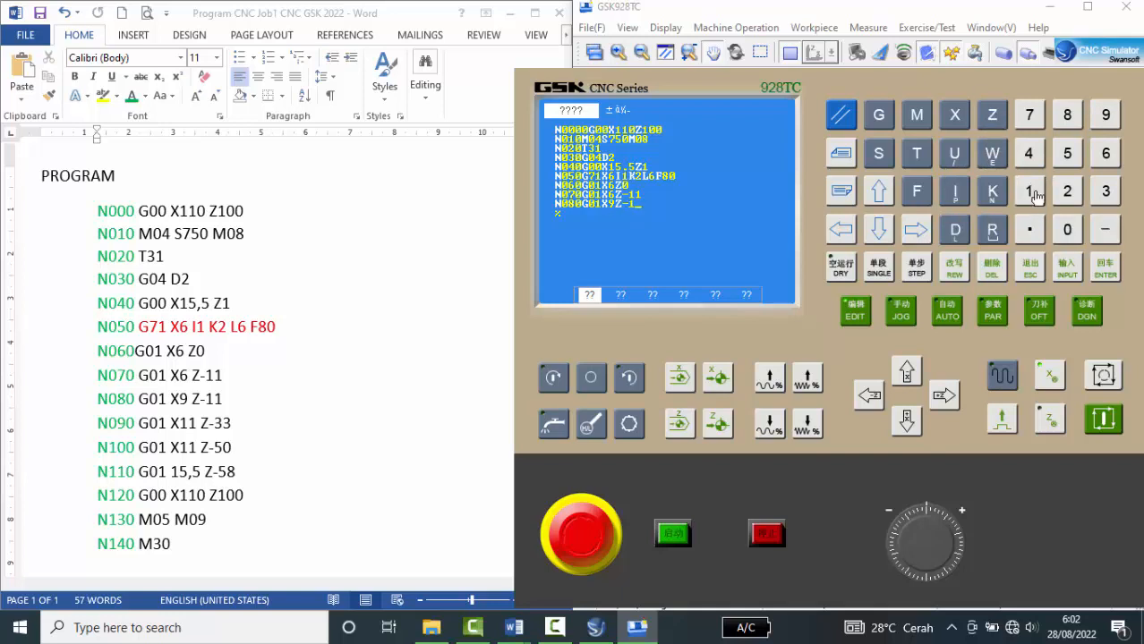
left_click(1106, 273)
Enter block N090 as G01X11Z-33 and start the next block
left_click(890, 122)
left_click(1069, 233)
left_click(1029, 199)
left_click(954, 123)
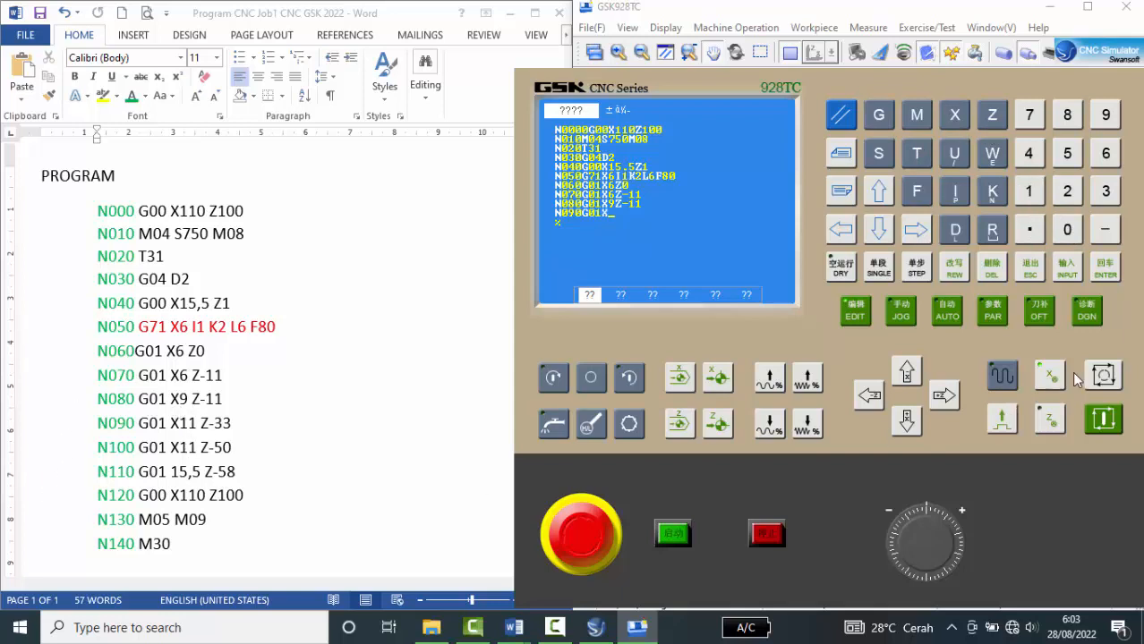
left_click(1029, 192)
left_click(1029, 193)
left_click(993, 118)
left_click(1106, 231)
left_click(1105, 192)
left_click(1104, 192)
left_click(1103, 271)
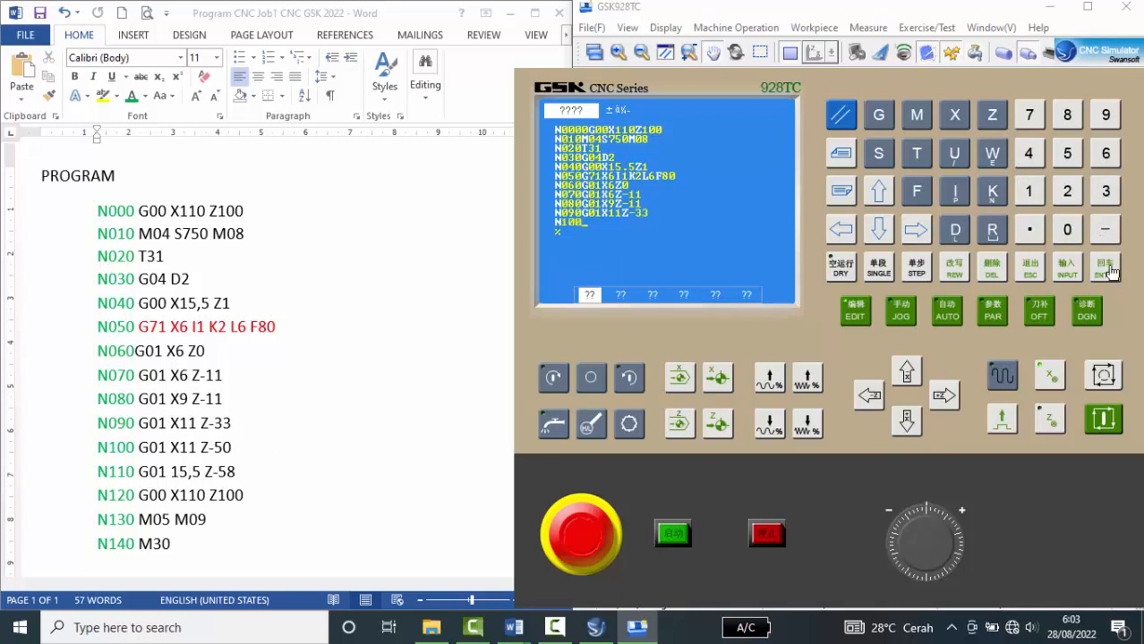
Enter block N100 as G01X11Z-50 and start the next block
left_click(878, 116)
left_click(1032, 194)
left_click(955, 117)
left_click(1029, 192)
left_click(1029, 191)
left_click(1107, 270)
Begin block N110 with G01
left_click(886, 128)
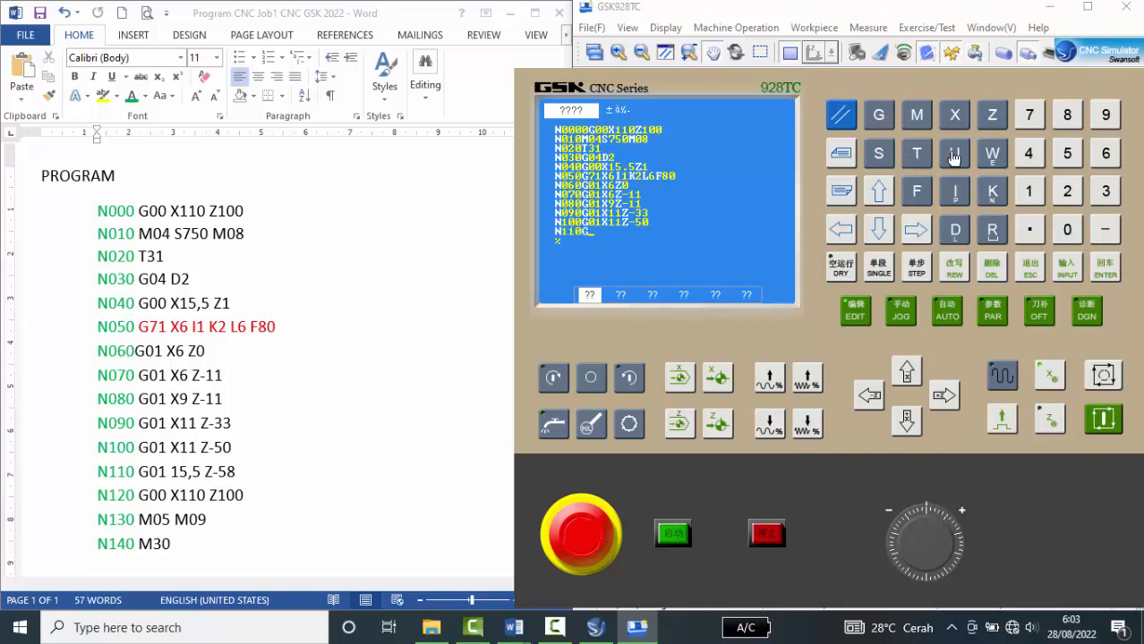
left_click(1067, 233)
left_click(1031, 194)
Insert the missing X before 15,5 in line N110 of the Word listing and save the document
left_click(176, 472)
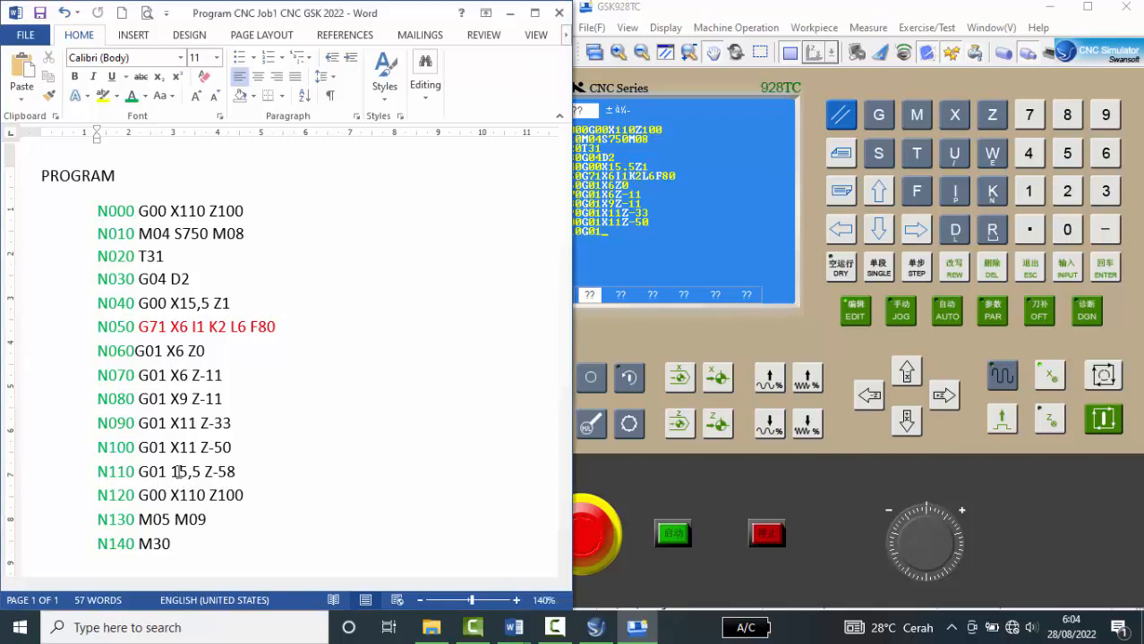
left_click(172, 472)
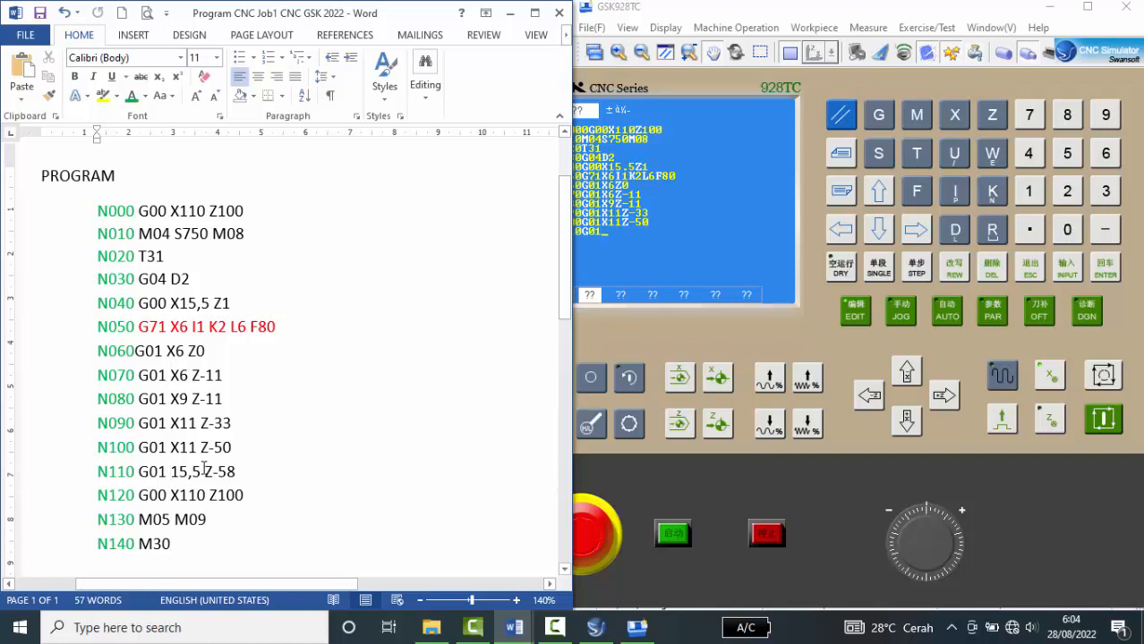
type("X")
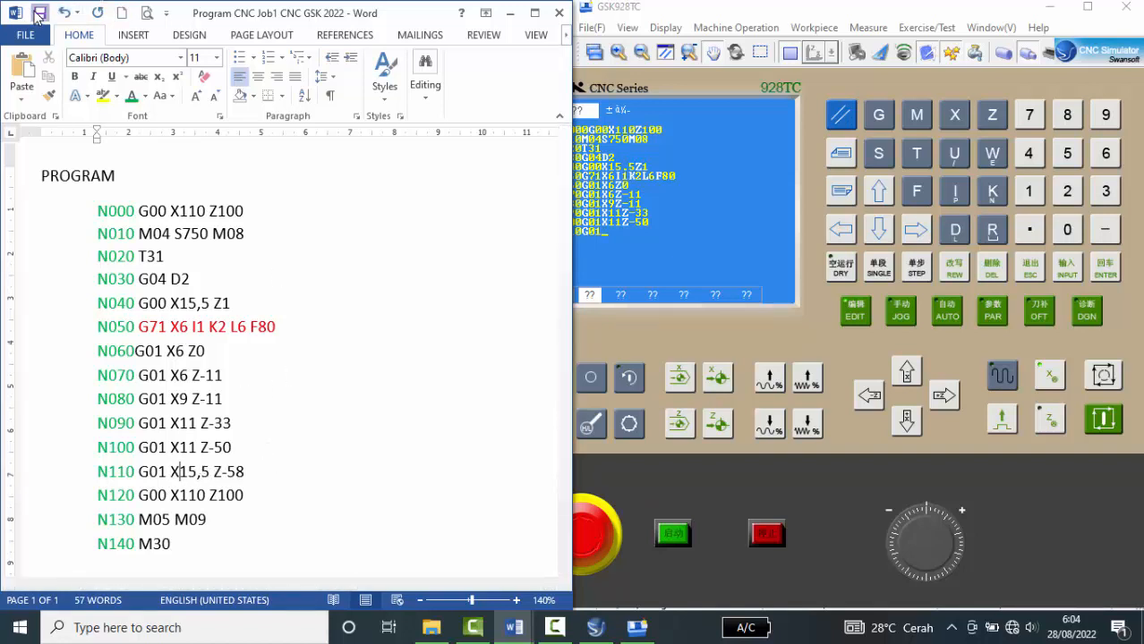
left_click(40, 13)
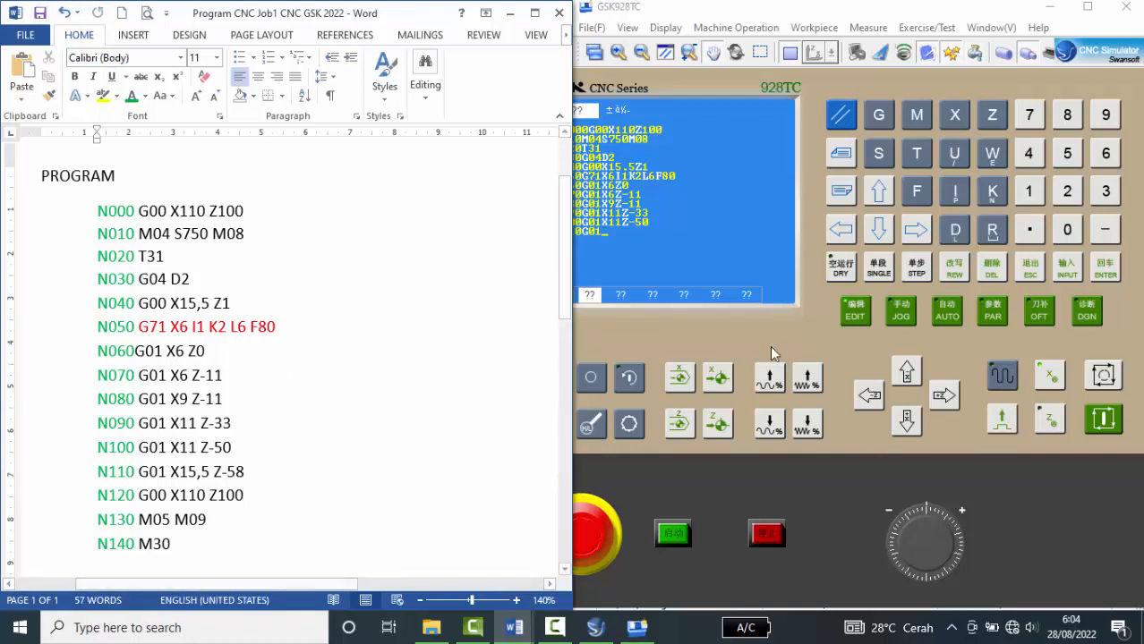
left_click(628, 230)
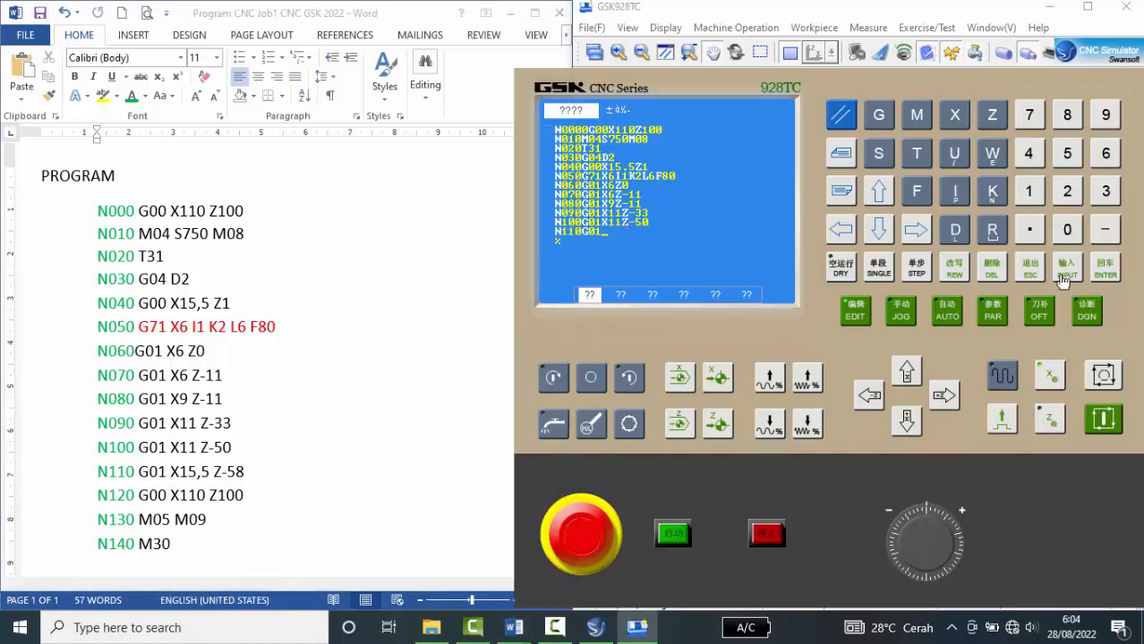
Complete block N110 as G01X15.5Z-58 in the simulator and start the next block
left_click(954, 114)
left_click(1028, 190)
left_click(1067, 154)
left_click(1028, 230)
left_click(1070, 153)
left_click(993, 118)
left_click(1106, 229)
left_click(1073, 153)
left_click(1075, 117)
left_click(1105, 269)
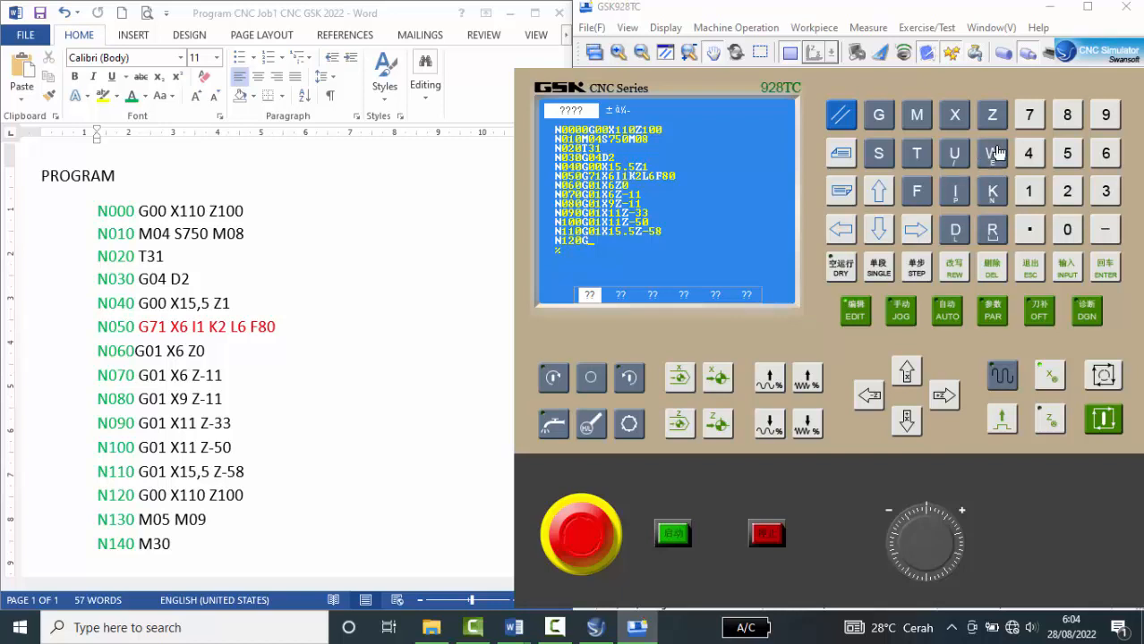
Complete block N120 as G00X110Z100 and start the next block
left_click(1068, 230)
left_click(1067, 230)
left_click(954, 114)
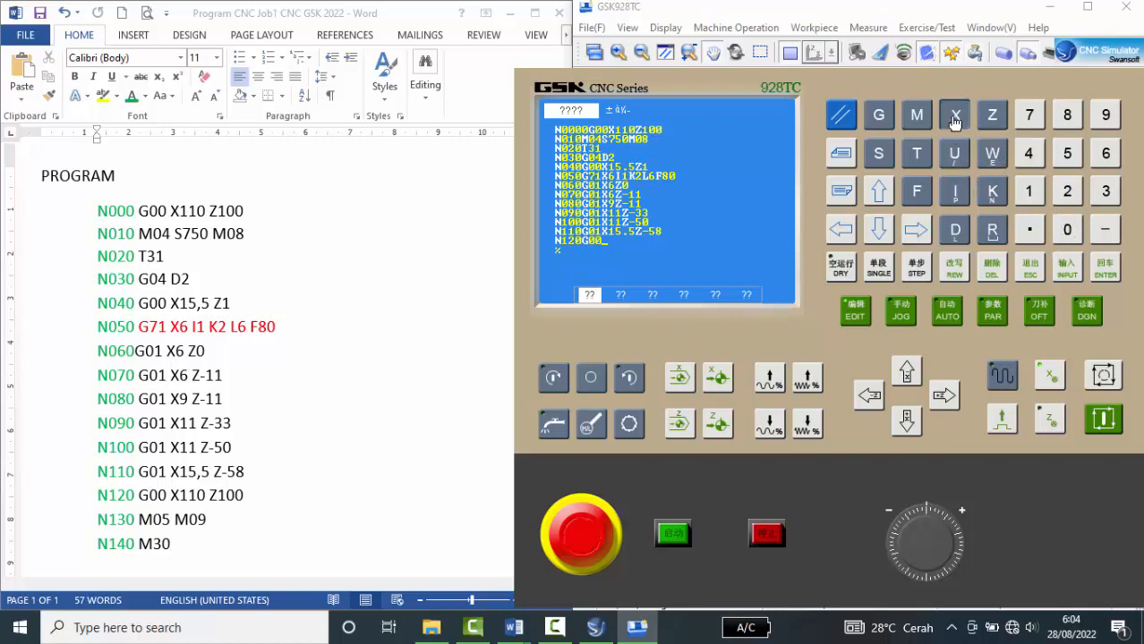
left_click(1031, 195)
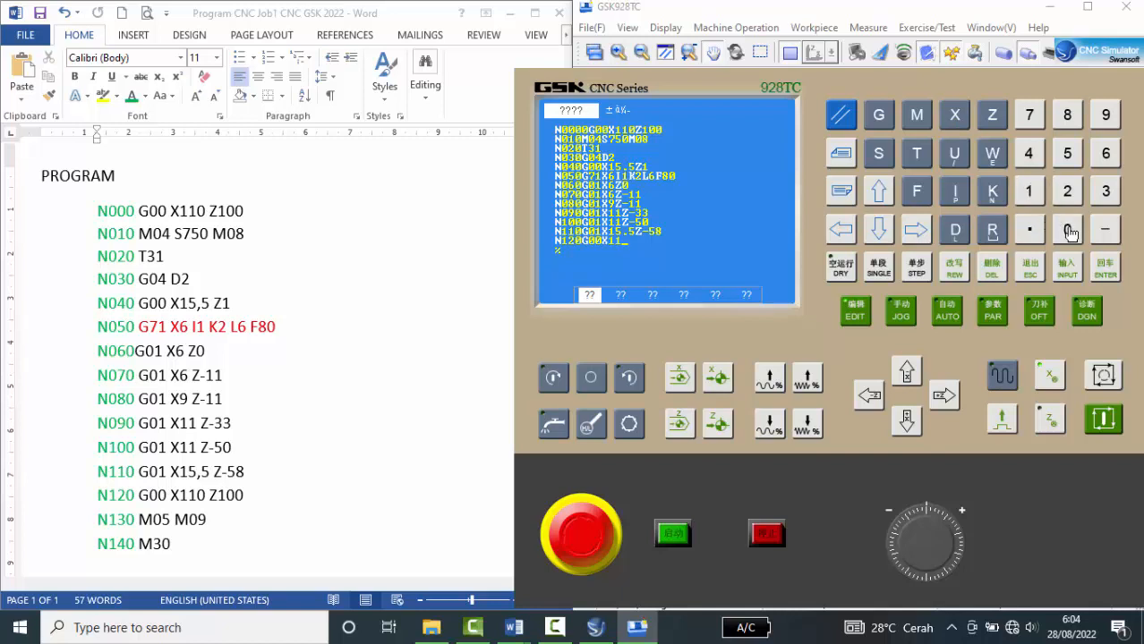
left_click(995, 117)
left_click(1030, 198)
left_click(1068, 237)
left_click(1106, 269)
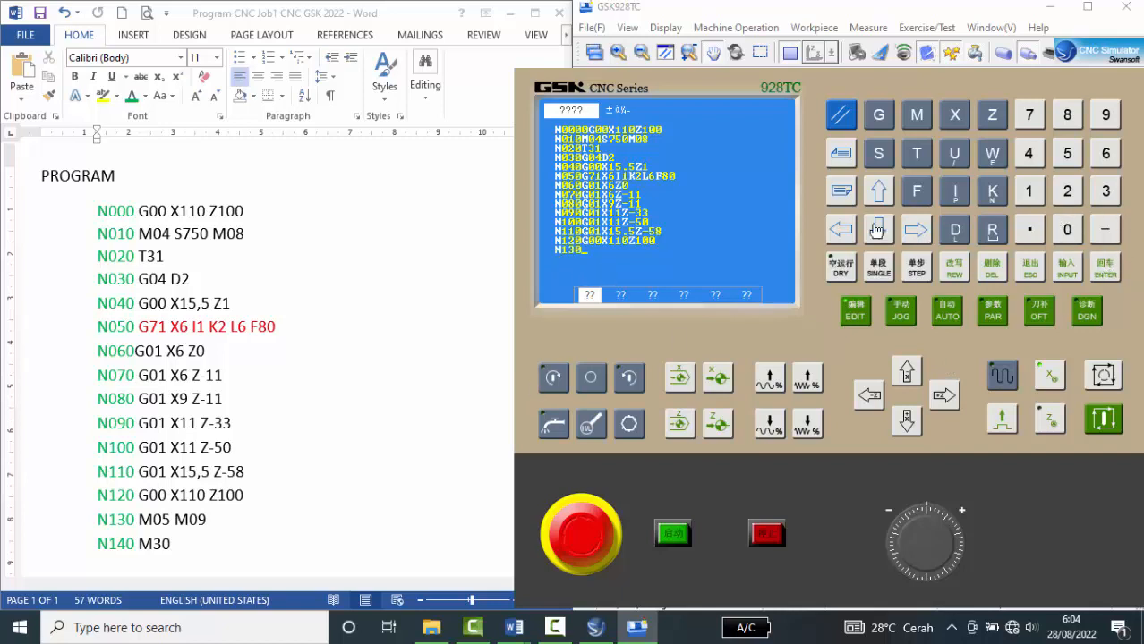
Enter block N130 as M05M09 and start the next block
left_click(918, 116)
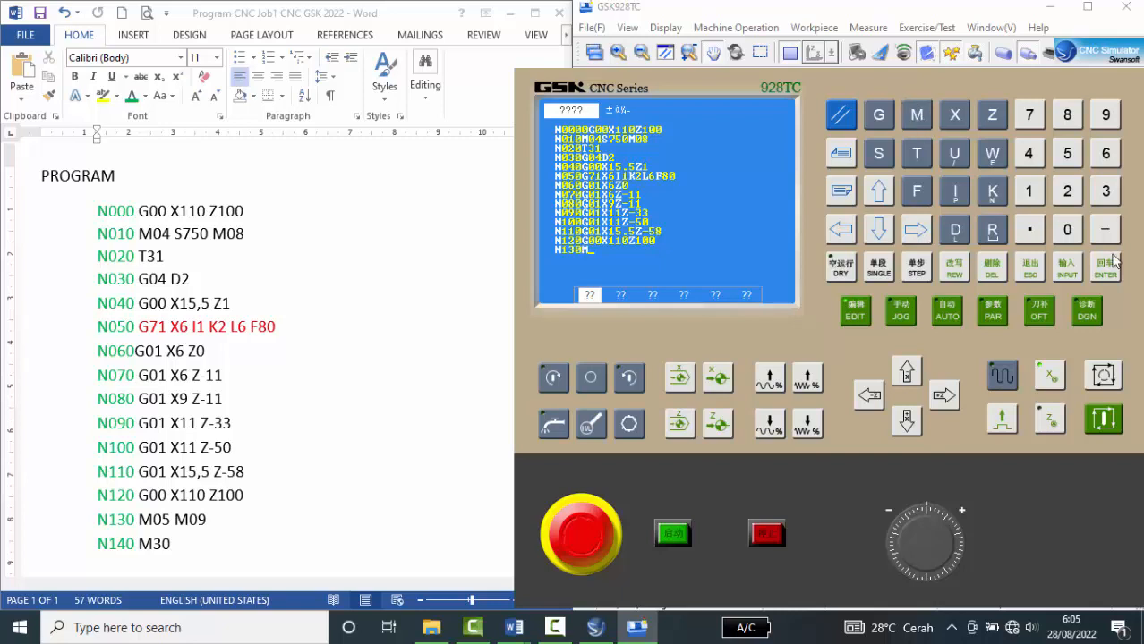
left_click(1069, 231)
left_click(1067, 154)
left_click(918, 116)
left_click(1067, 230)
left_click(1105, 270)
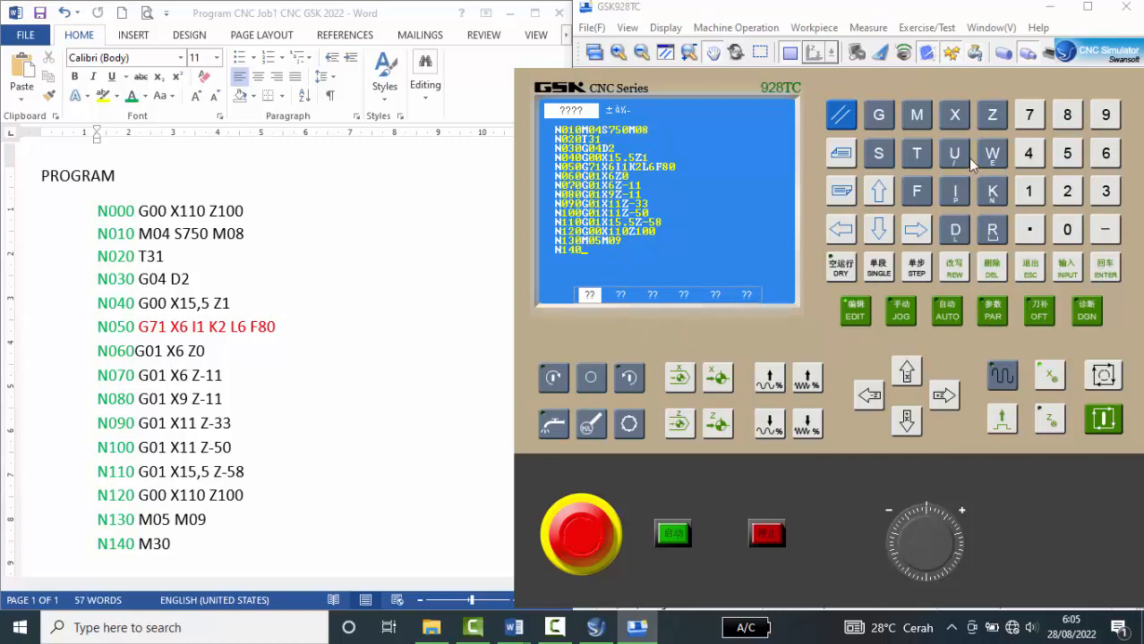
Enter M30 in block N140 to end the program
left_click(924, 132)
left_click(1108, 194)
left_click(1069, 228)
Minimize the Word listing, maximize the simulator, and arrange the machine view beside the control panel
left_click(510, 14)
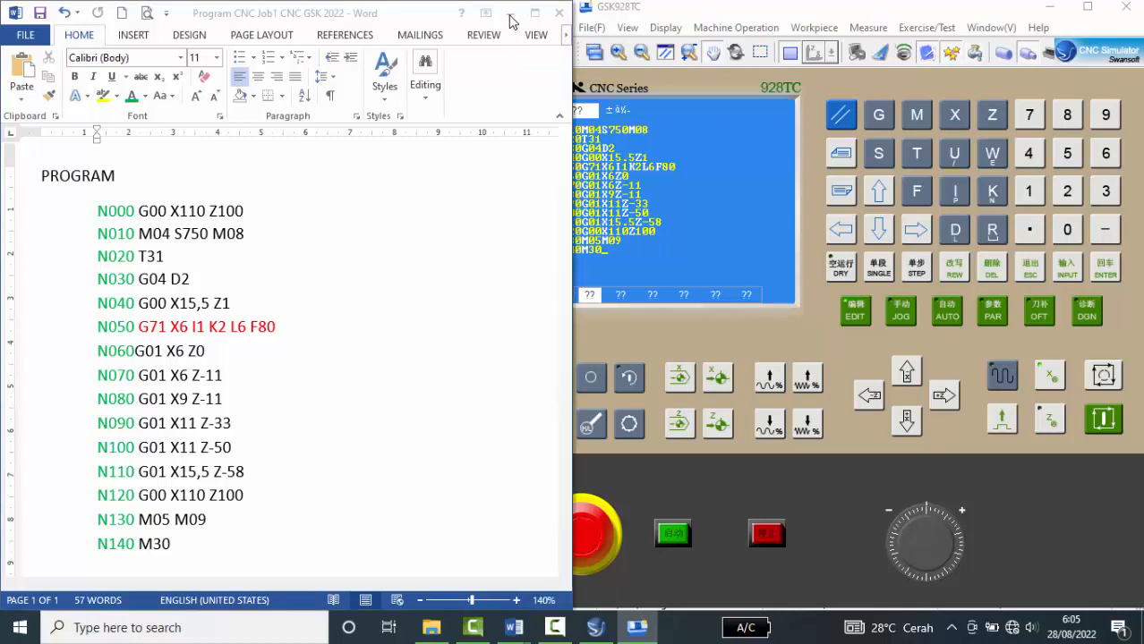
left_click(1088, 7)
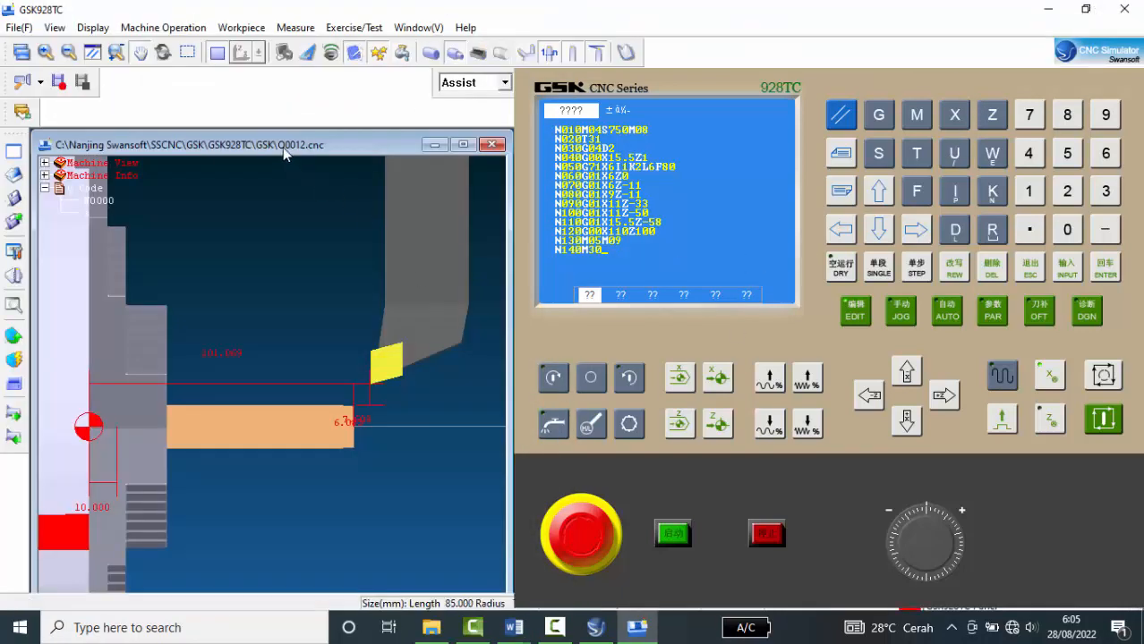
left_click_drag(283, 147, 290, 129)
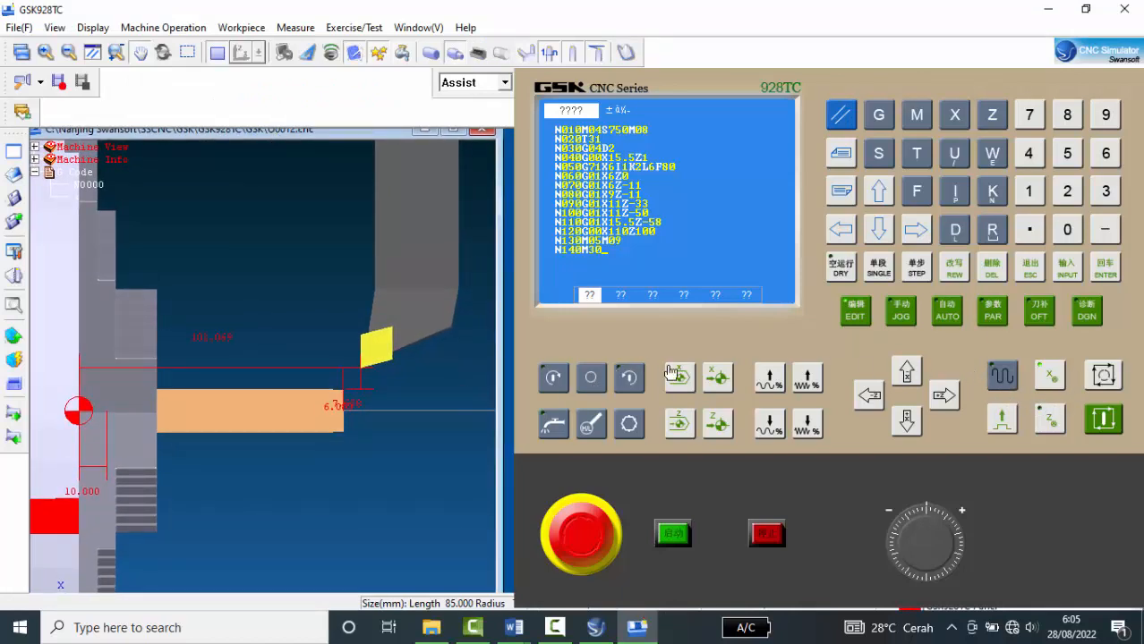
left_click(21, 54)
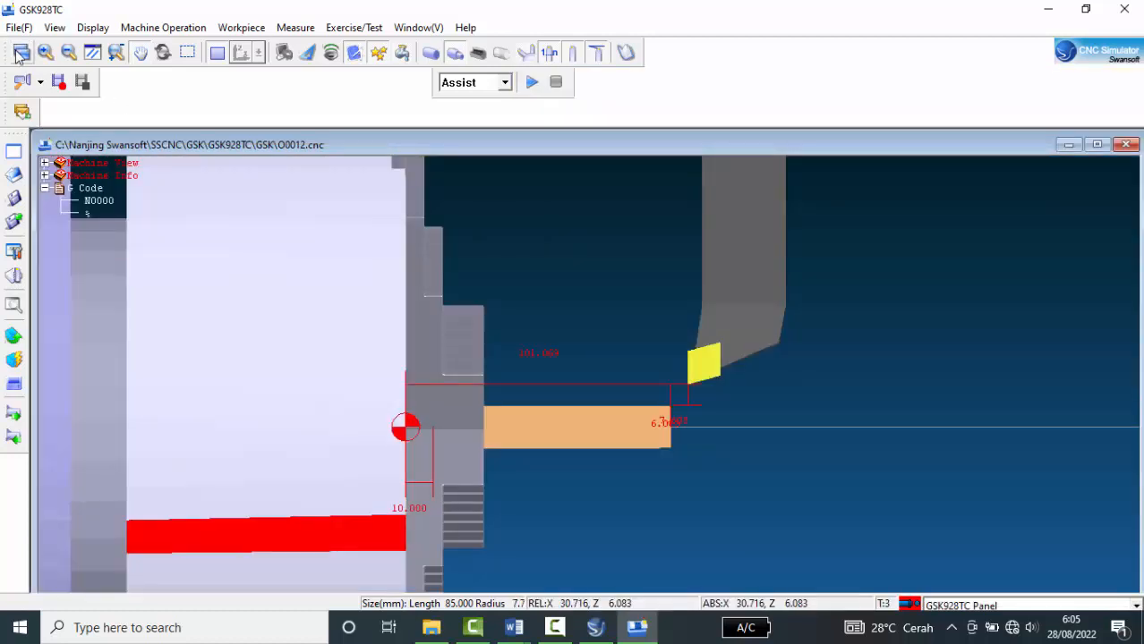
left_click(21, 53)
left_click(21, 54)
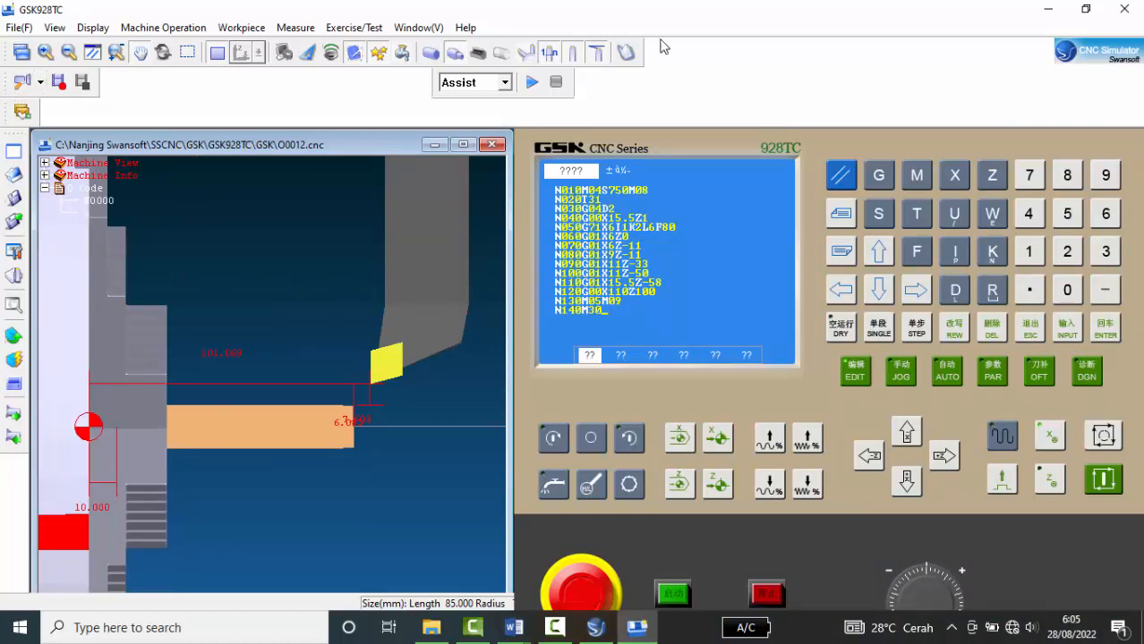
Dock the recording toolbar, the Assist toolbar and the remaining single-icon toolbar in the main toolbar row
left_click_drag(4, 83, 647, 58)
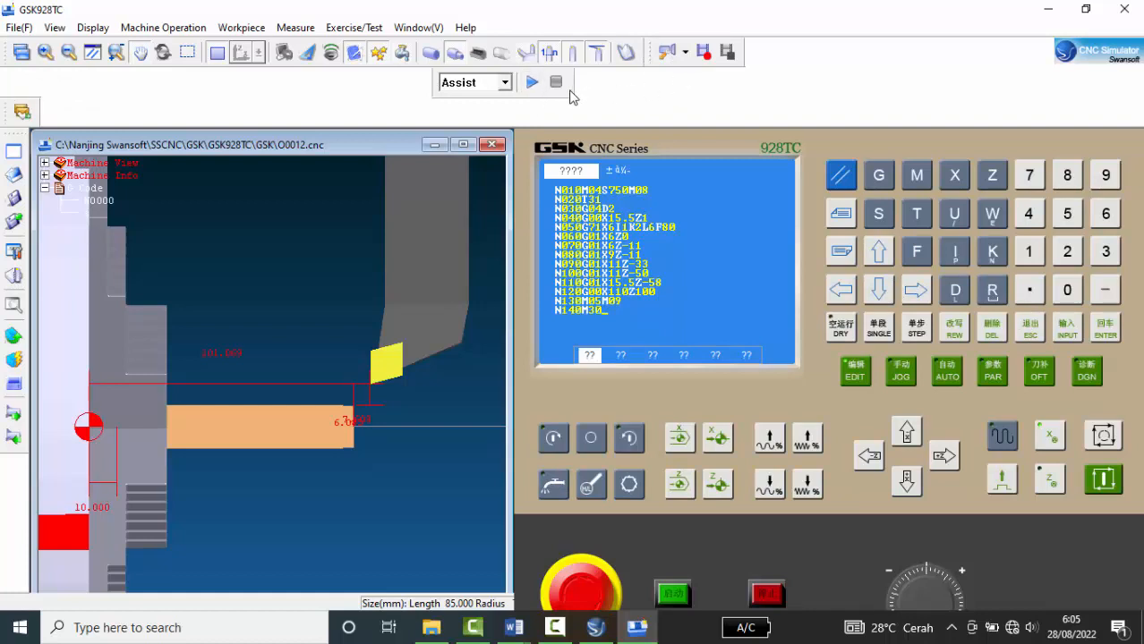
left_click(444, 81)
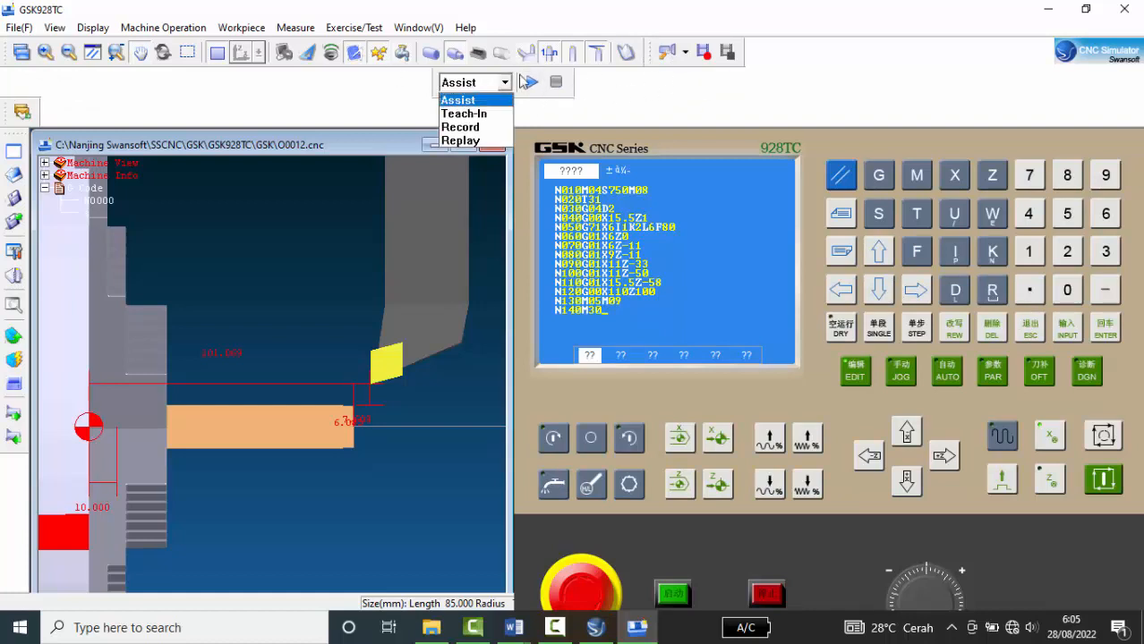
left_click(355, 84)
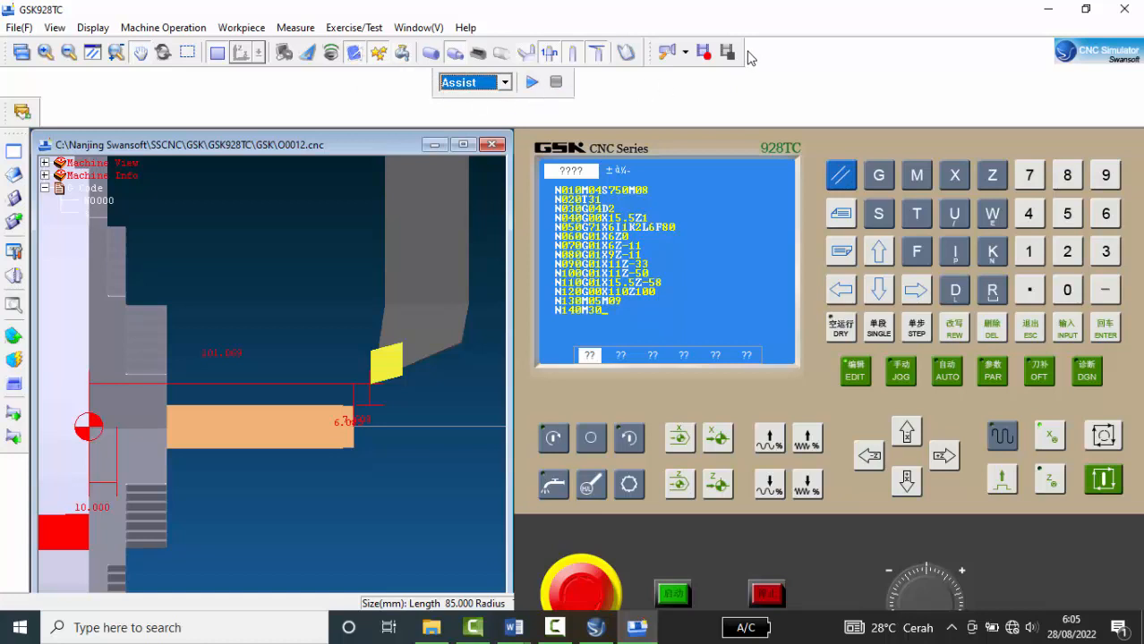
left_click_drag(750, 57, 750, 56)
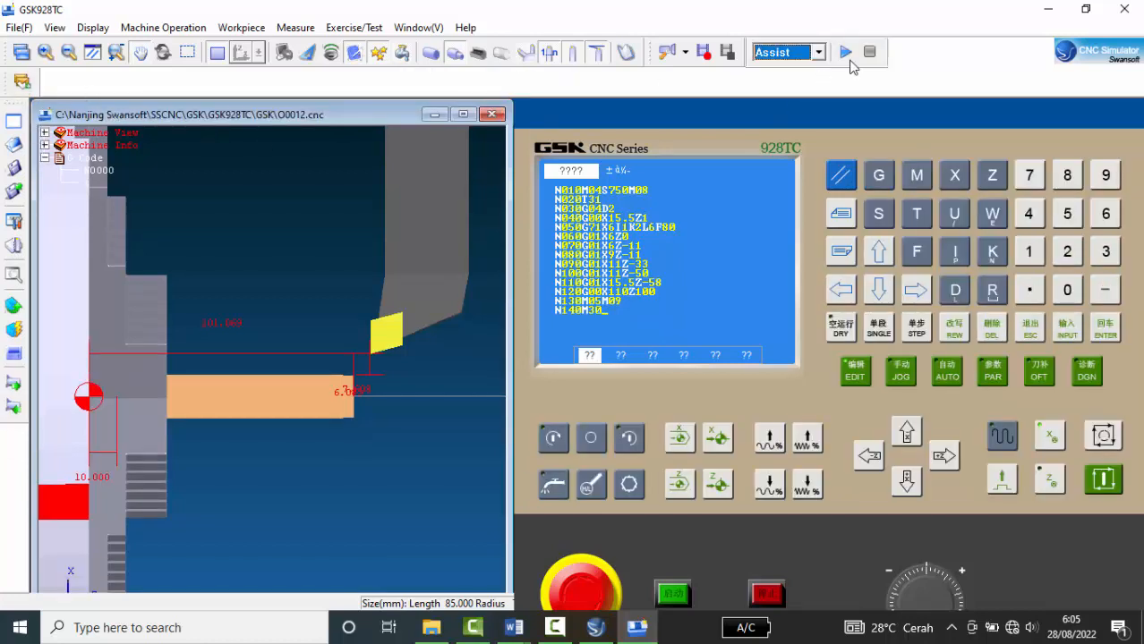
left_click_drag(889, 56, 893, 54)
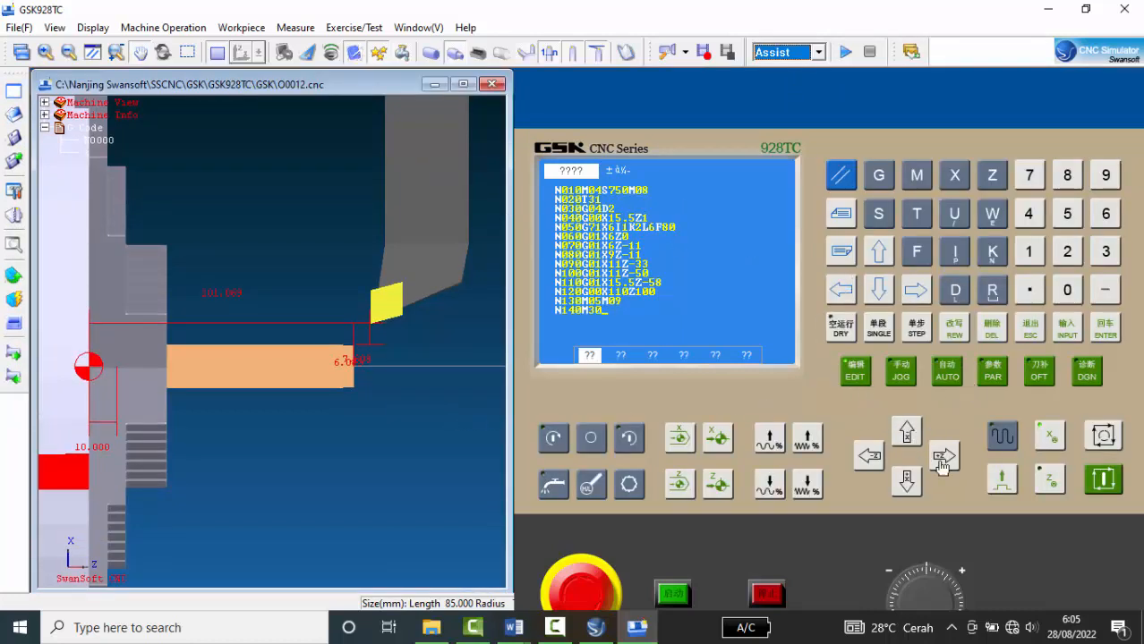
Switch the controller from program editing to automatic mode for program %12
left_click(900, 374)
left_click(900, 374)
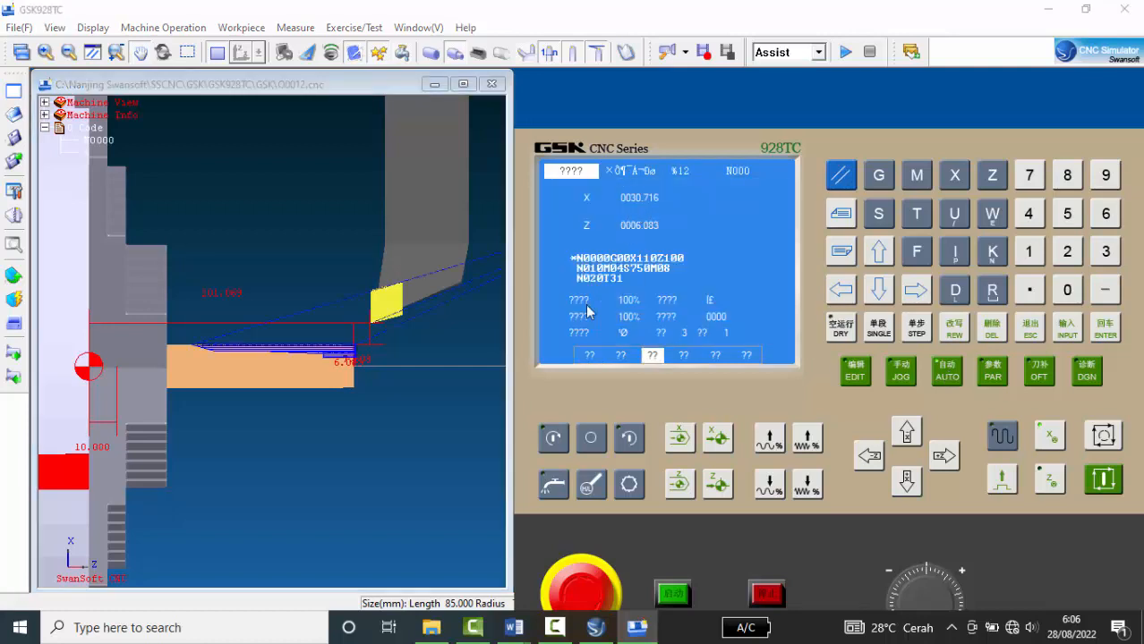
Examine the previewed G71 roughing passes and the stepped and tapered contour on the workpiece
scroll(257, 365, "up", 8)
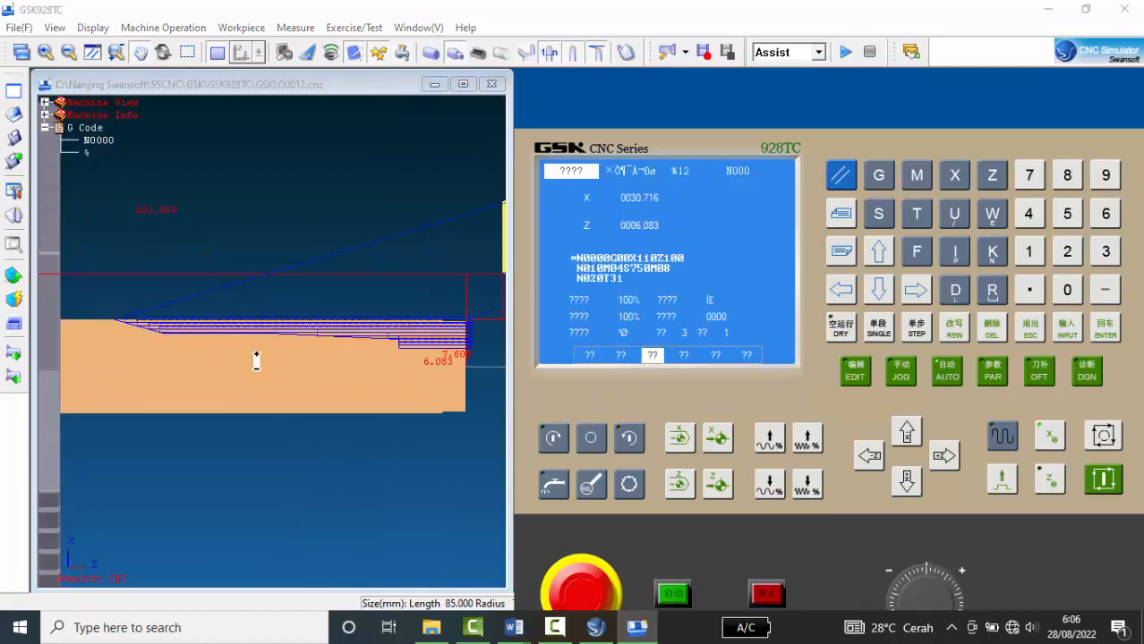
scroll(256, 362, "down", 2)
scroll(347, 349, "up", 2)
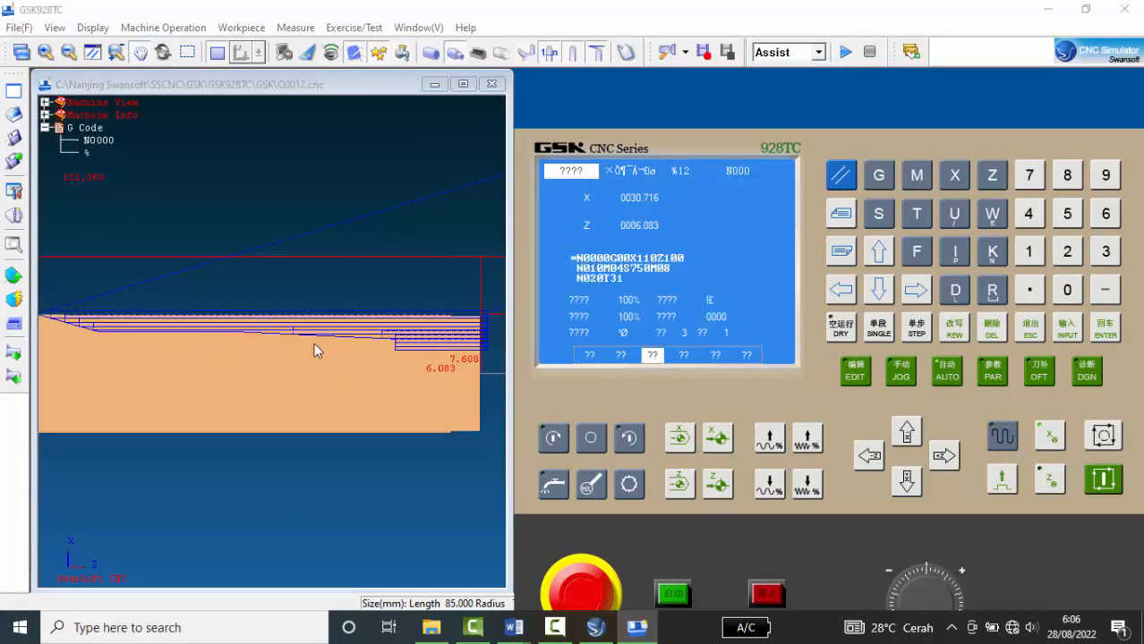
scroll(313, 349, "down", 1)
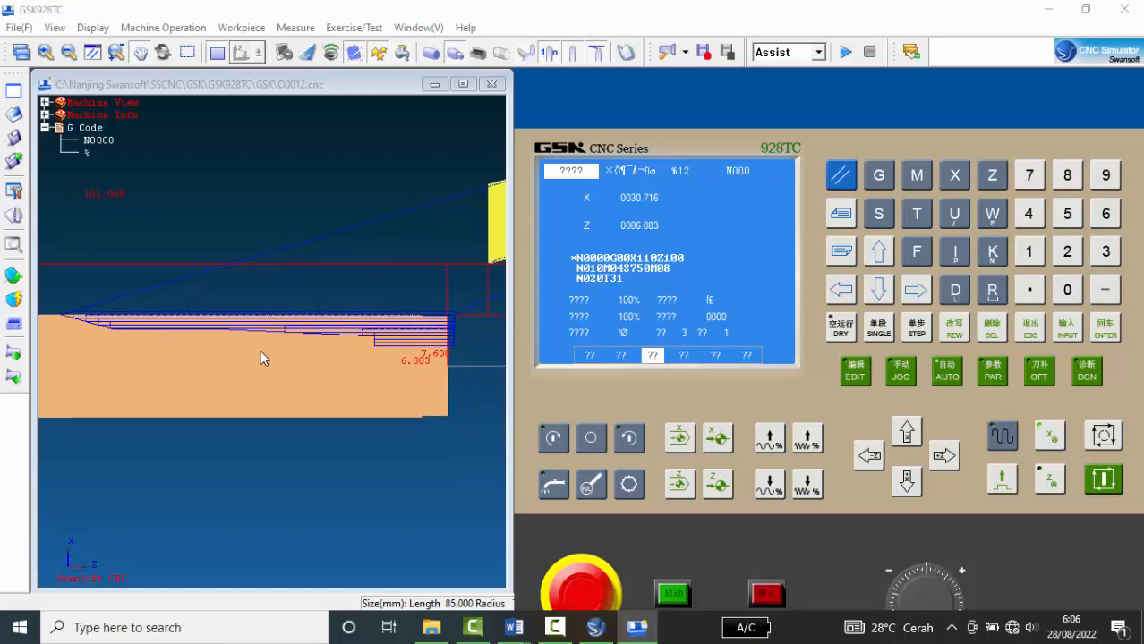
scroll(427, 353, "up", 3)
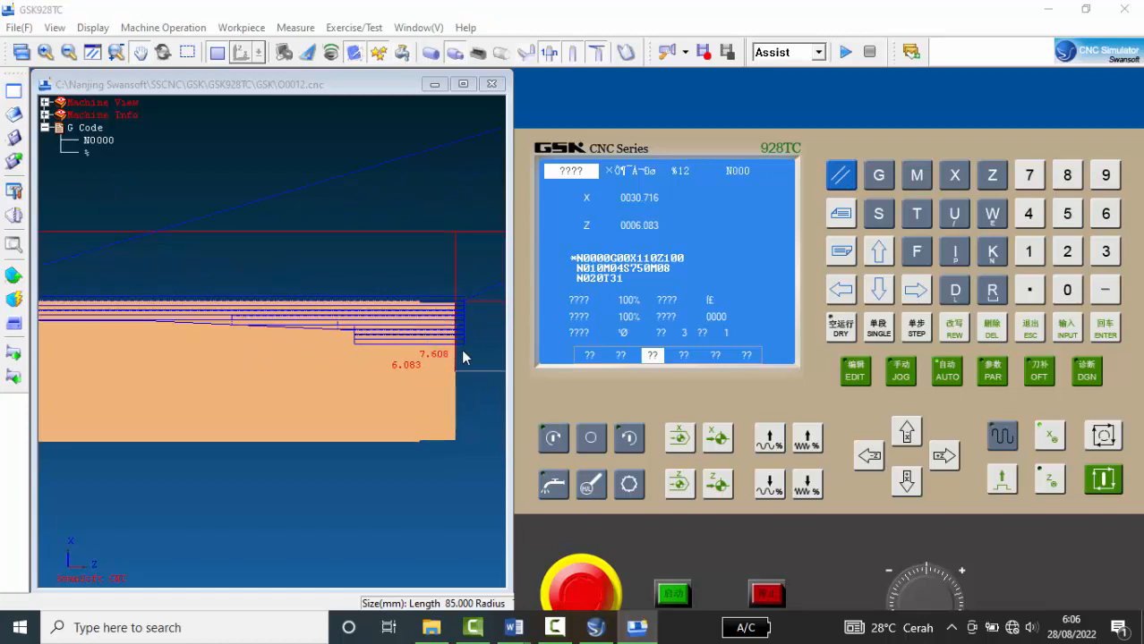
scroll(466, 351, "up", 1)
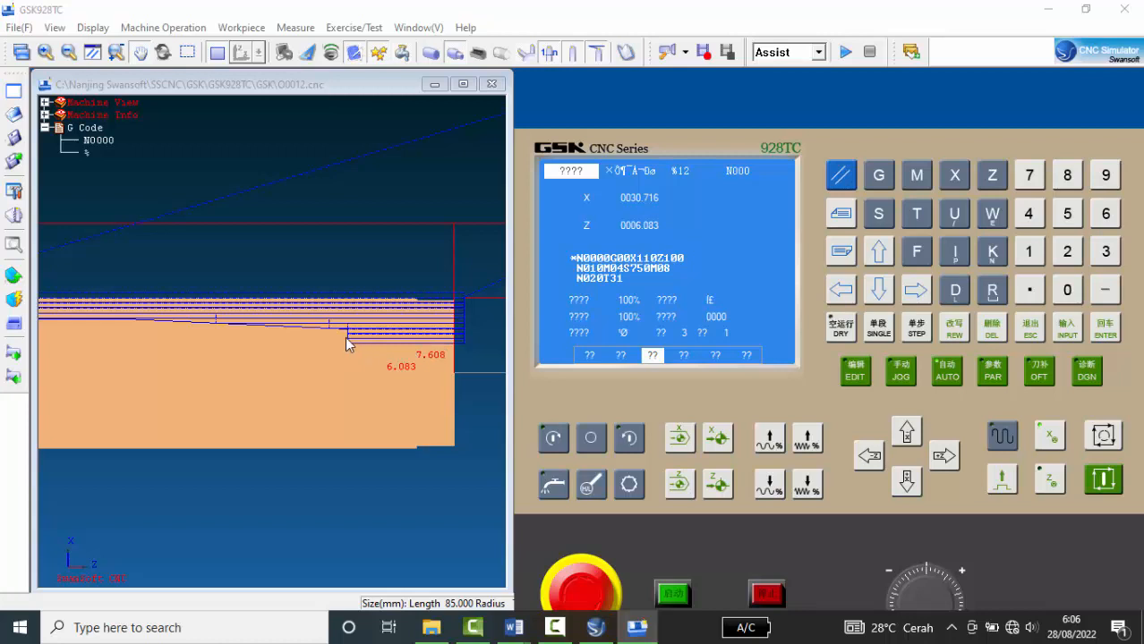
scroll(384, 288, "down", 2)
scroll(416, 296, "down", 1)
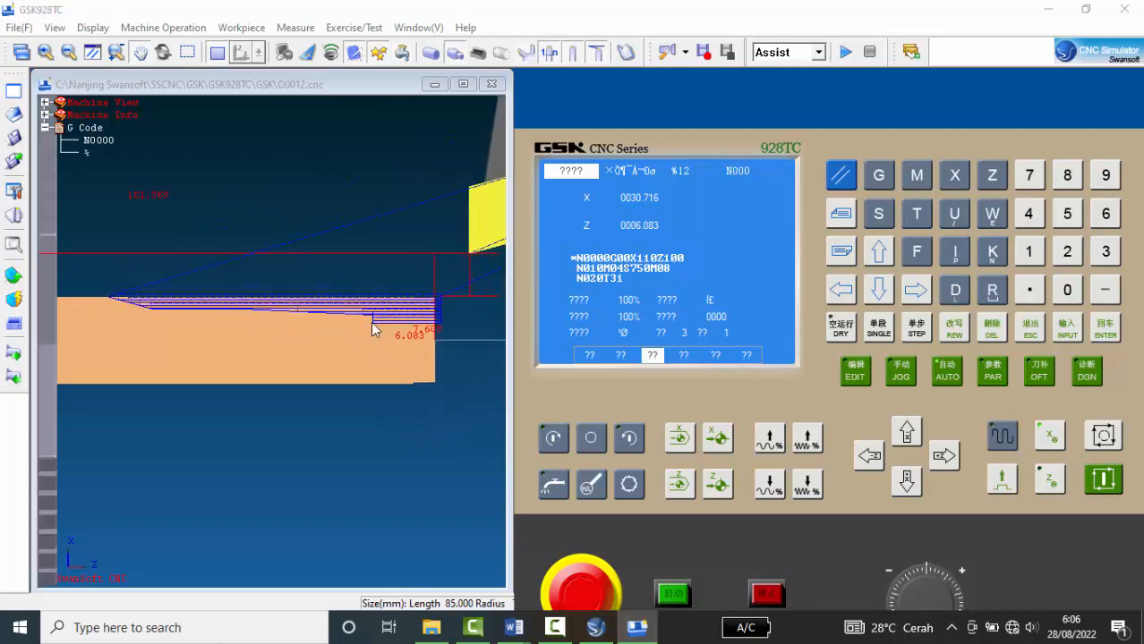
scroll(231, 306, "up", 1)
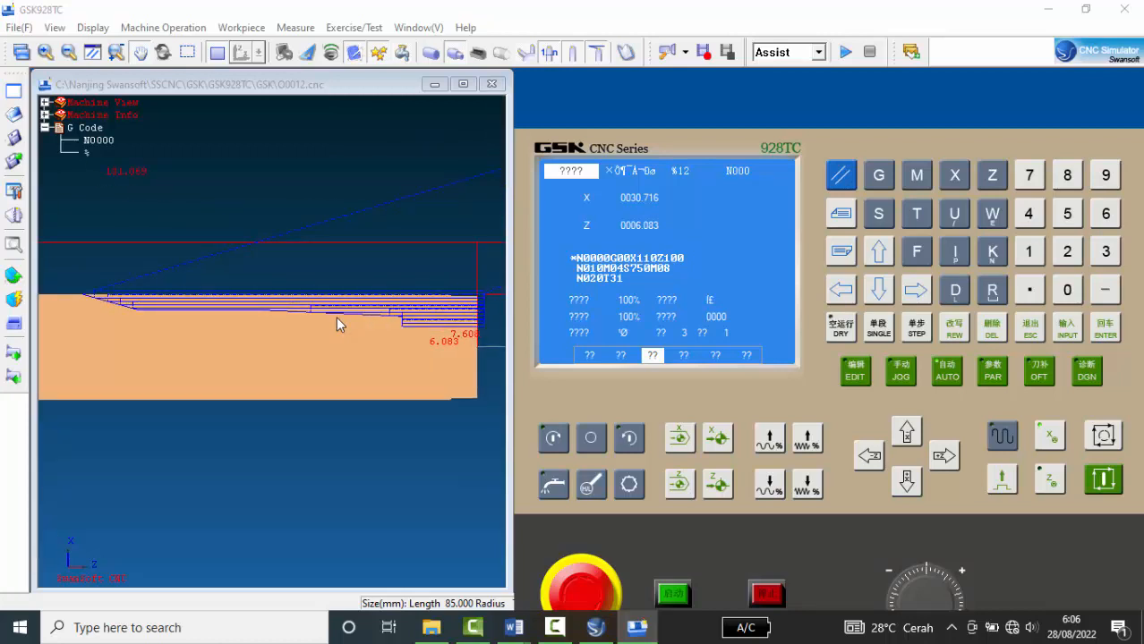
scroll(493, 299, "down", 1)
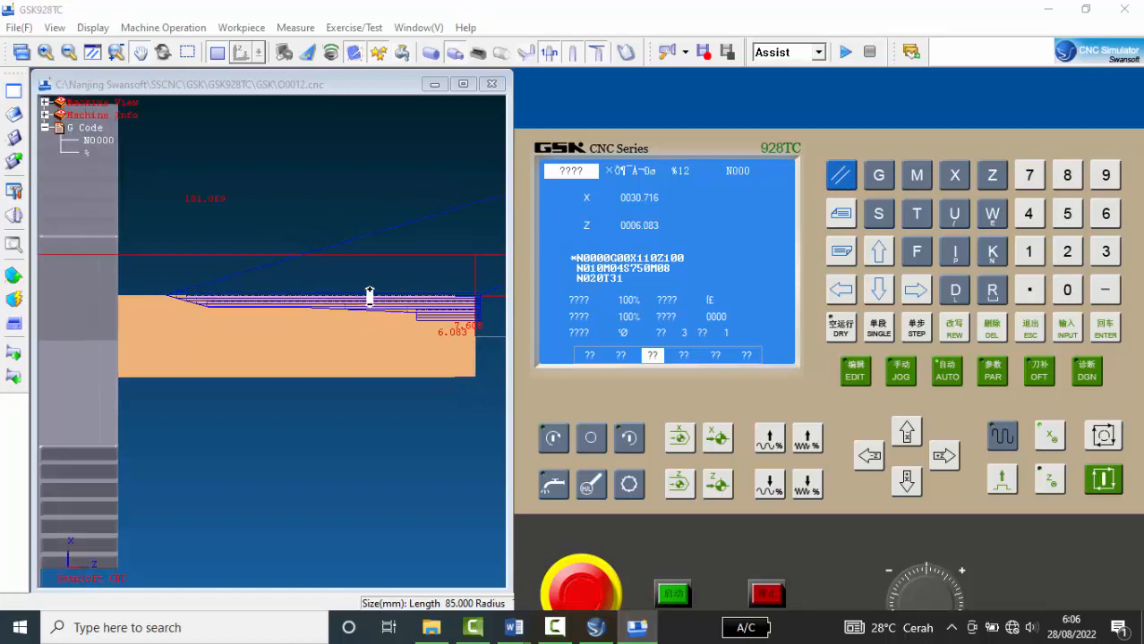
scroll(362, 305, "up", 1)
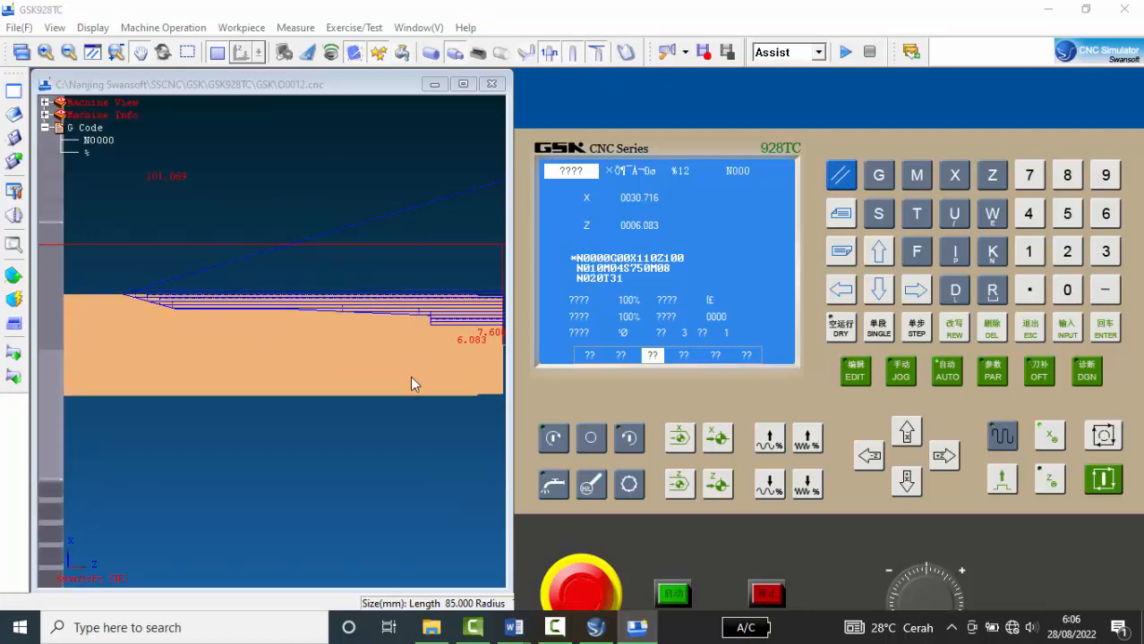
scroll(263, 281, "down", 2)
scroll(334, 304, "up", 3)
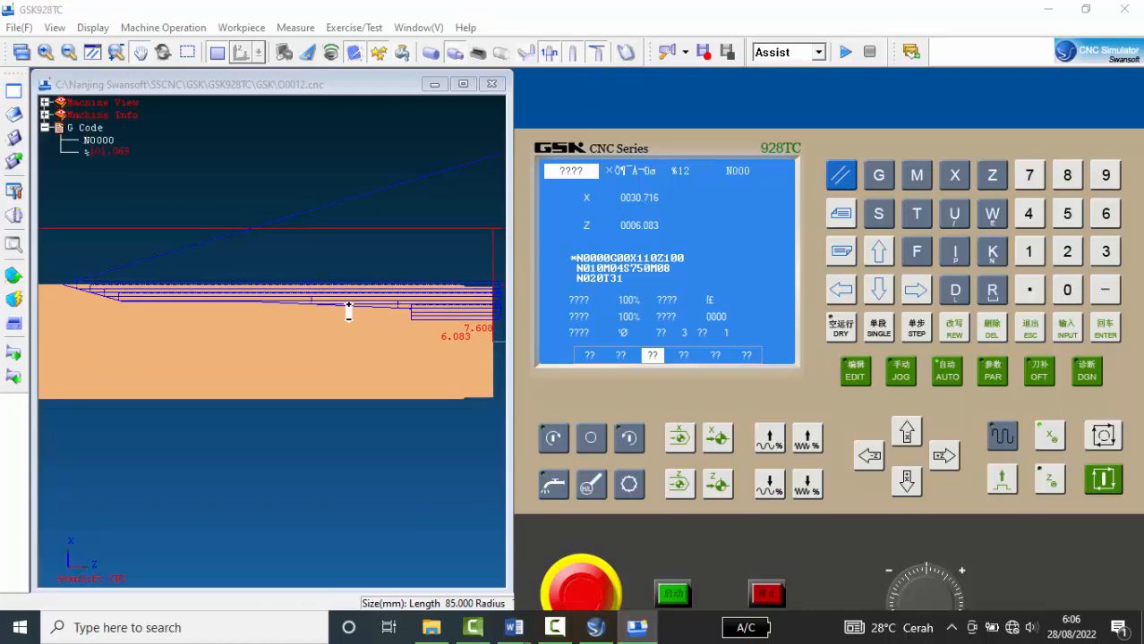
scroll(329, 305, "down", 1)
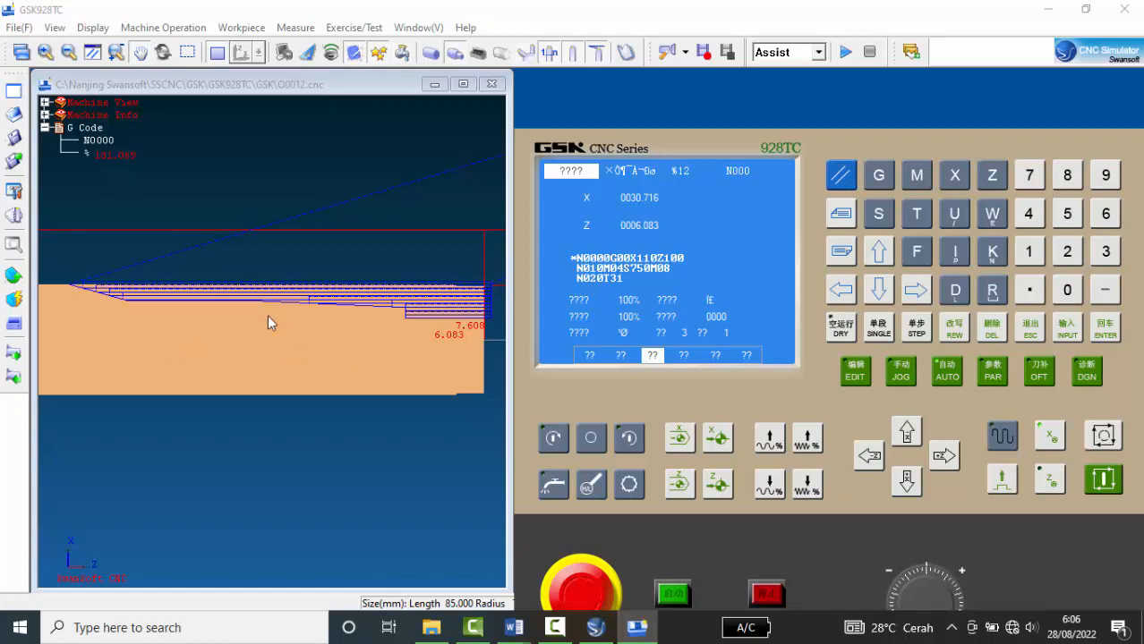
Switch from the flat workpiece display to the 3D machine view and close the machine door
left_click(217, 54)
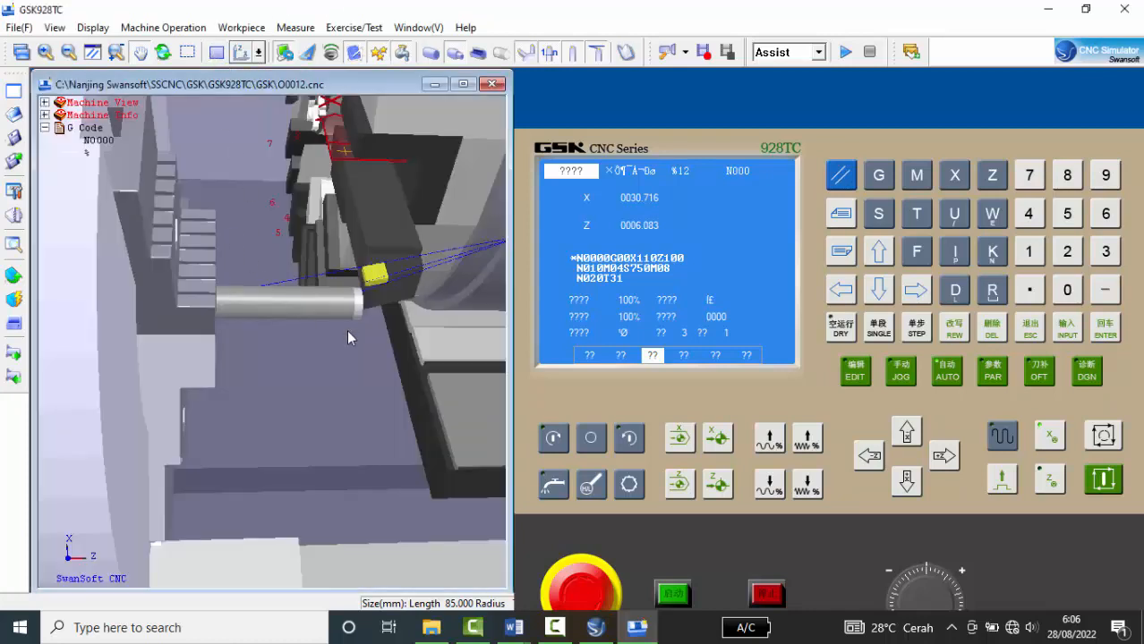
scroll(222, 293, "down", 10)
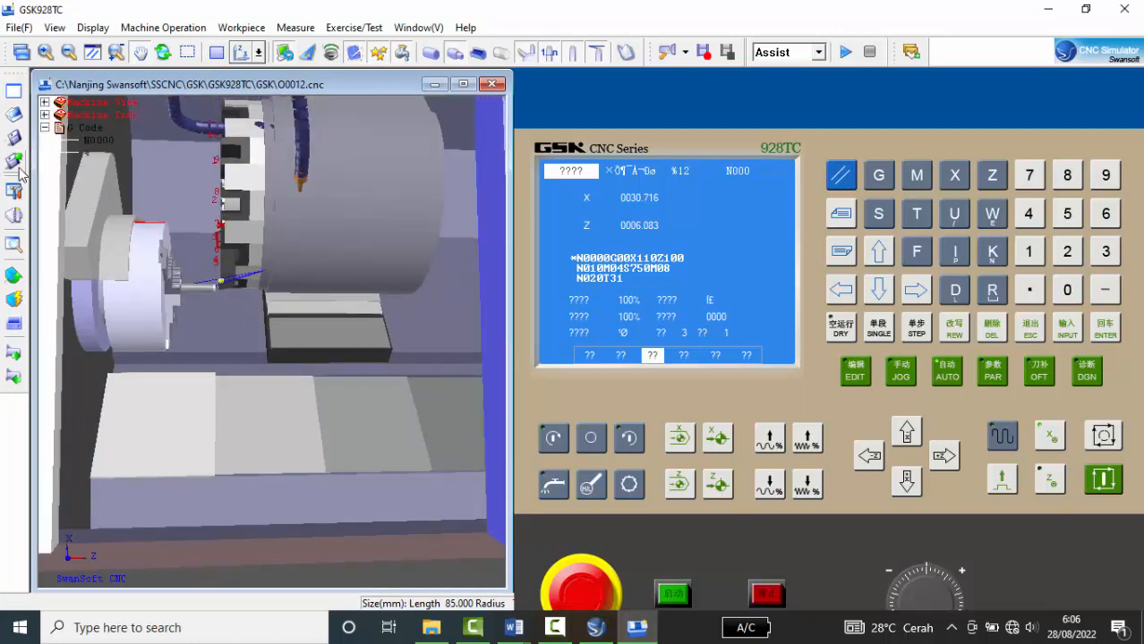
left_click(14, 326)
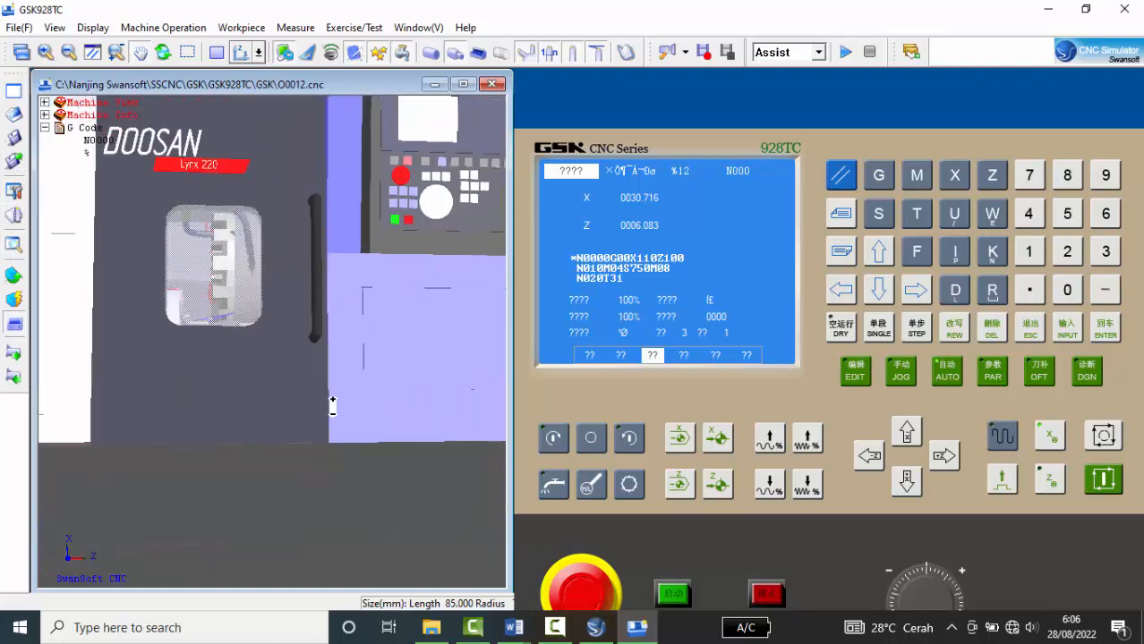
left_click(14, 327)
left_click(14, 329)
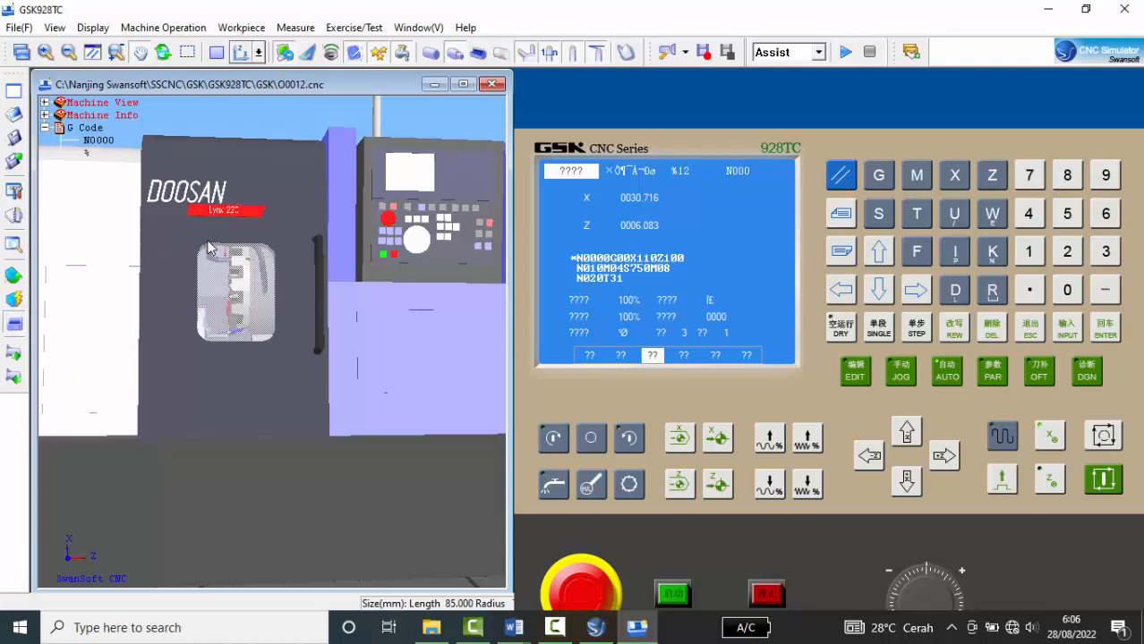
View the machine from above and frame the chuck, workpiece and cutting tool closely
left_click(259, 54)
left_click(294, 79)
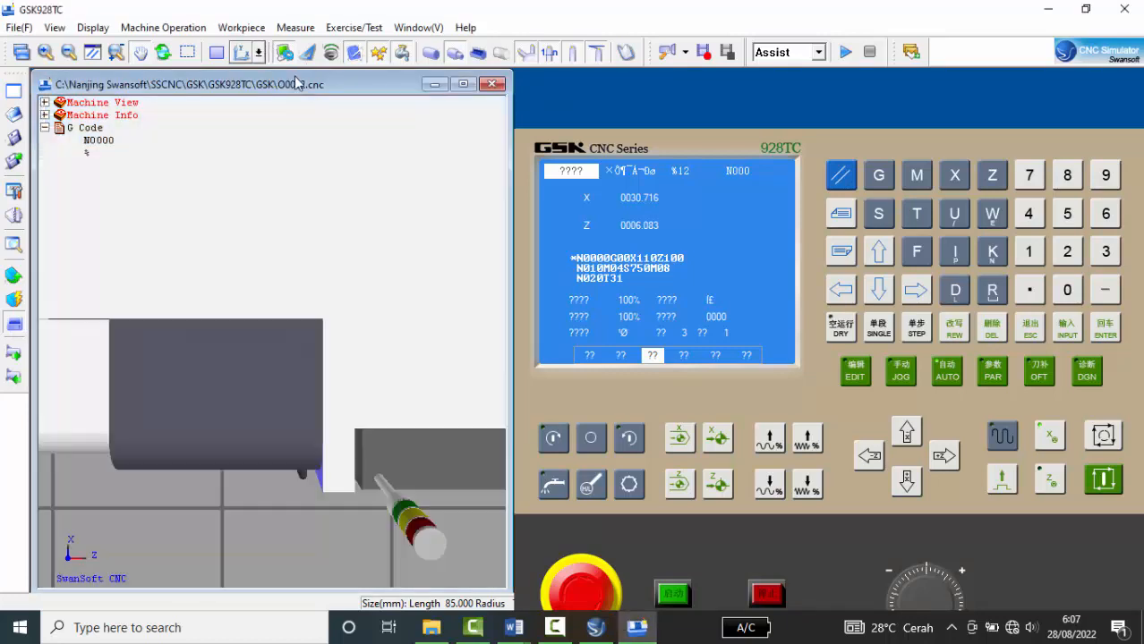
scroll(184, 447, "up", 3)
scroll(184, 448, "up", 5)
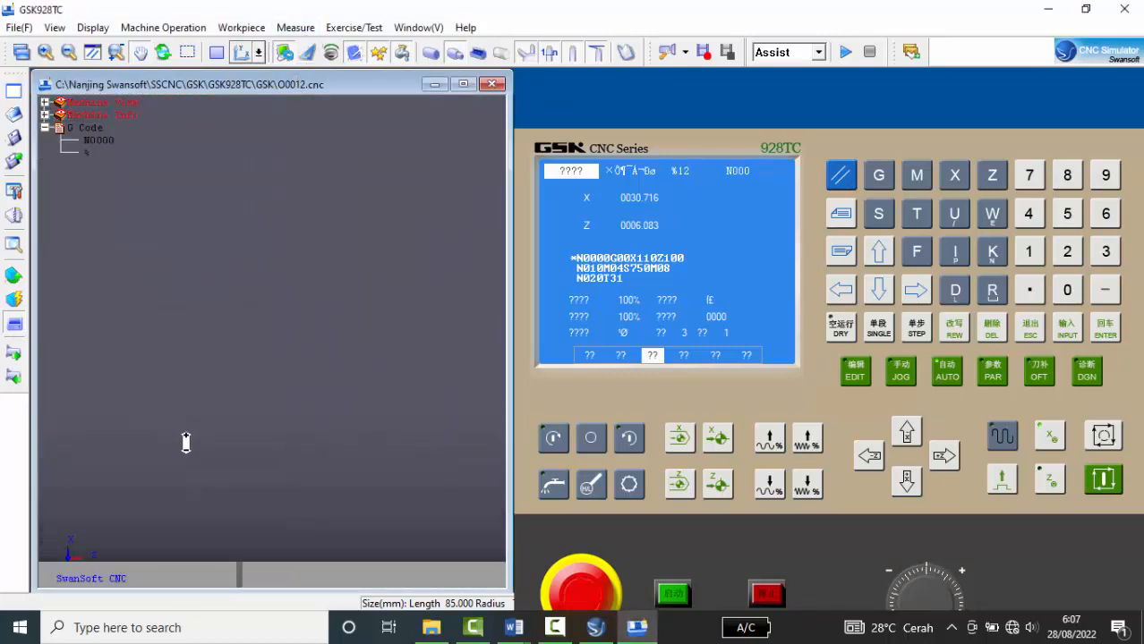
left_click_drag(314, 301, 257, 556)
scroll(270, 285, "up", 2)
scroll(269, 284, "down", 1)
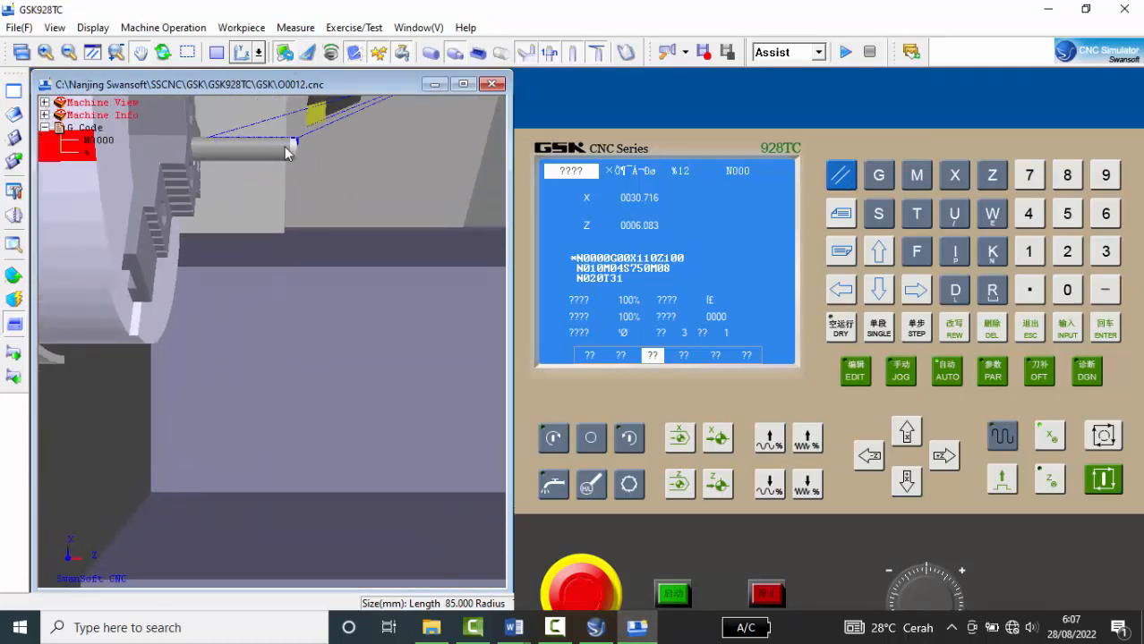
scroll(276, 124, "up", 3)
mouse_move(299, 310)
left_mouse_down()
mouse_move(296, 357)
mouse_move(287, 347)
mouse_move(298, 331)
left_mouse_up()
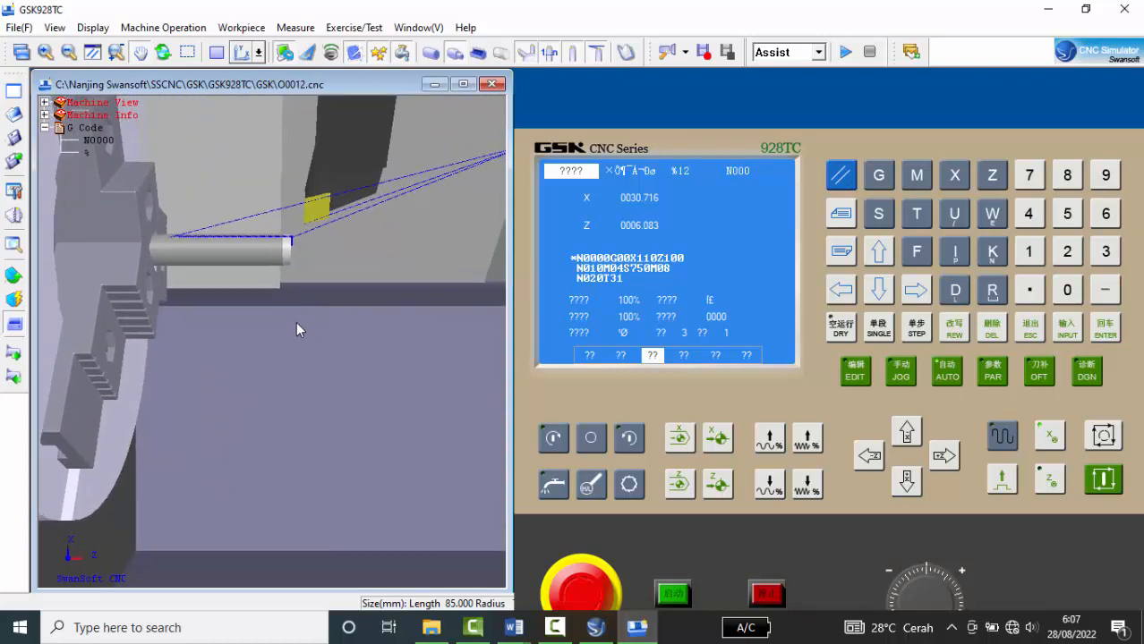
Run program %12 in automatic mode to machine the clamped workpiece
left_click(1106, 481)
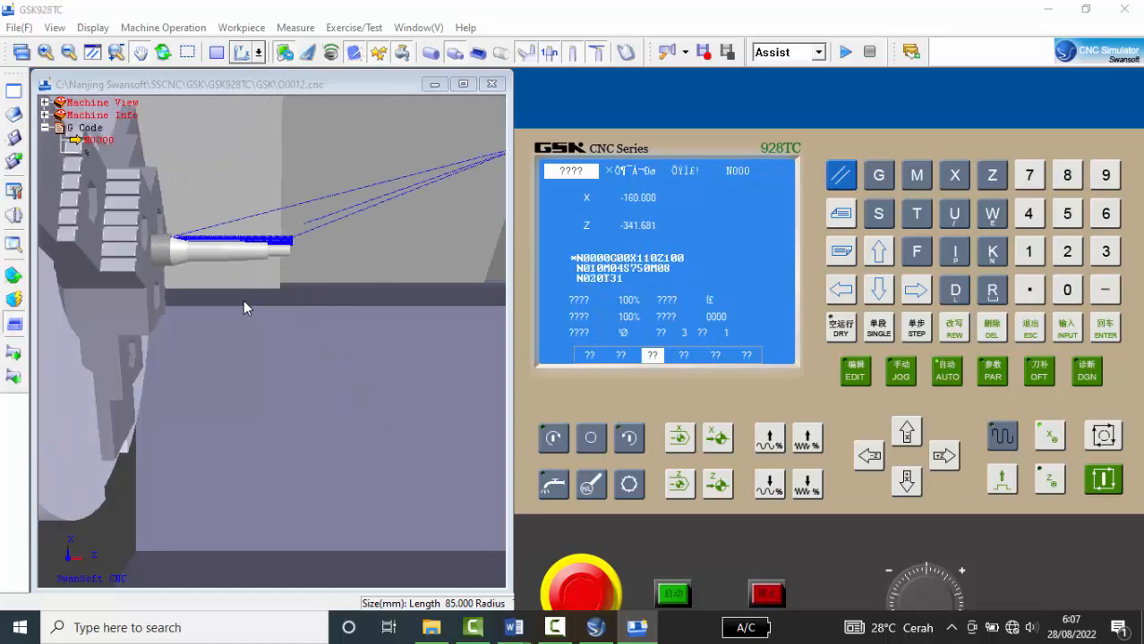
left_click_drag(207, 296, 231, 313)
left_click_drag(269, 277, 248, 229)
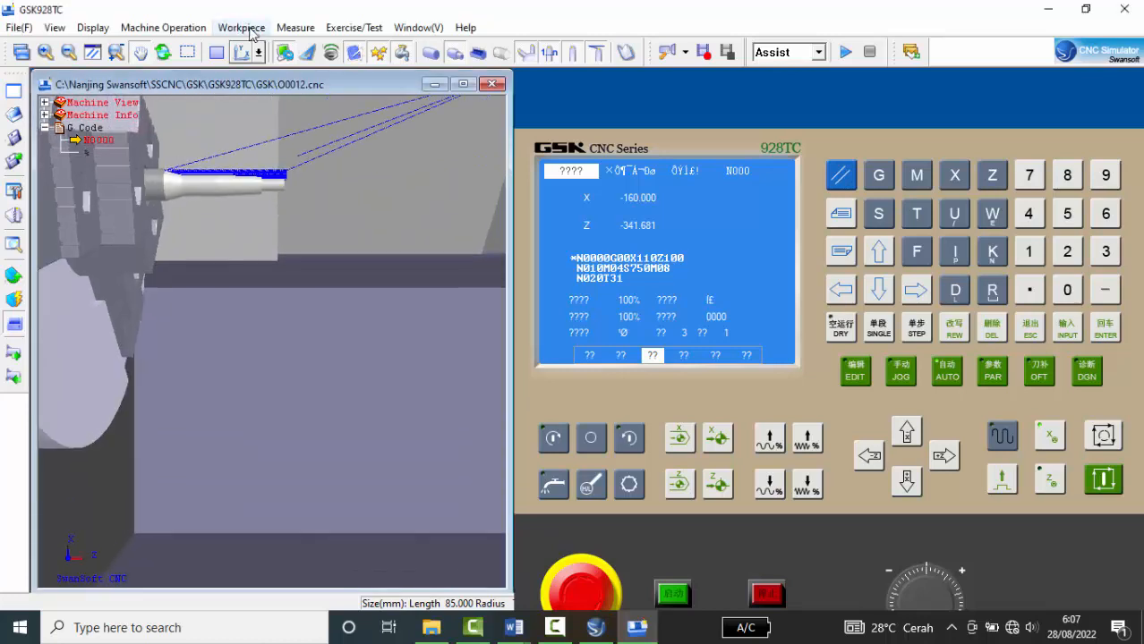
Show the machined part in the flat workpiece display and compare its contour with the working drawing in the Word tutorial document
left_click(216, 52)
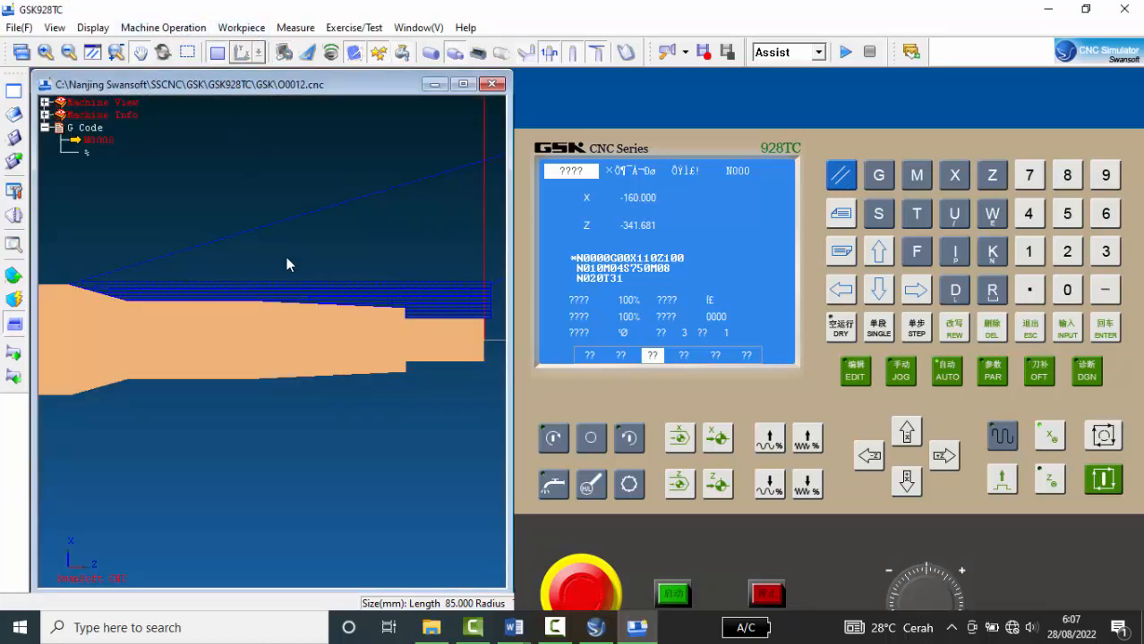
scroll(415, 267, "down", 2)
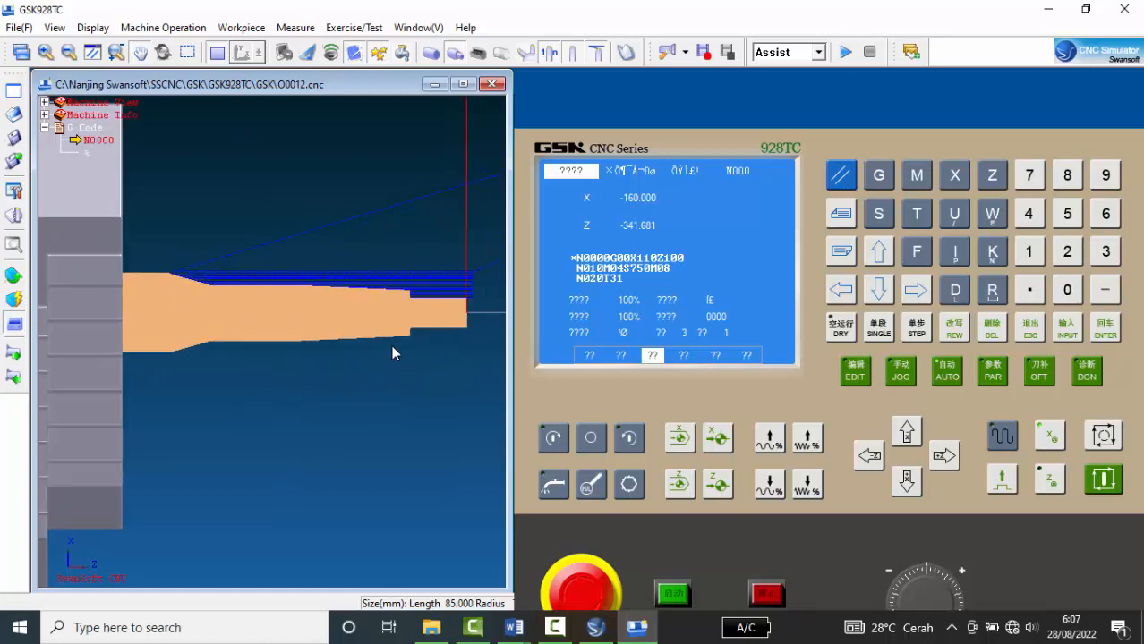
mouse_move(514, 627)
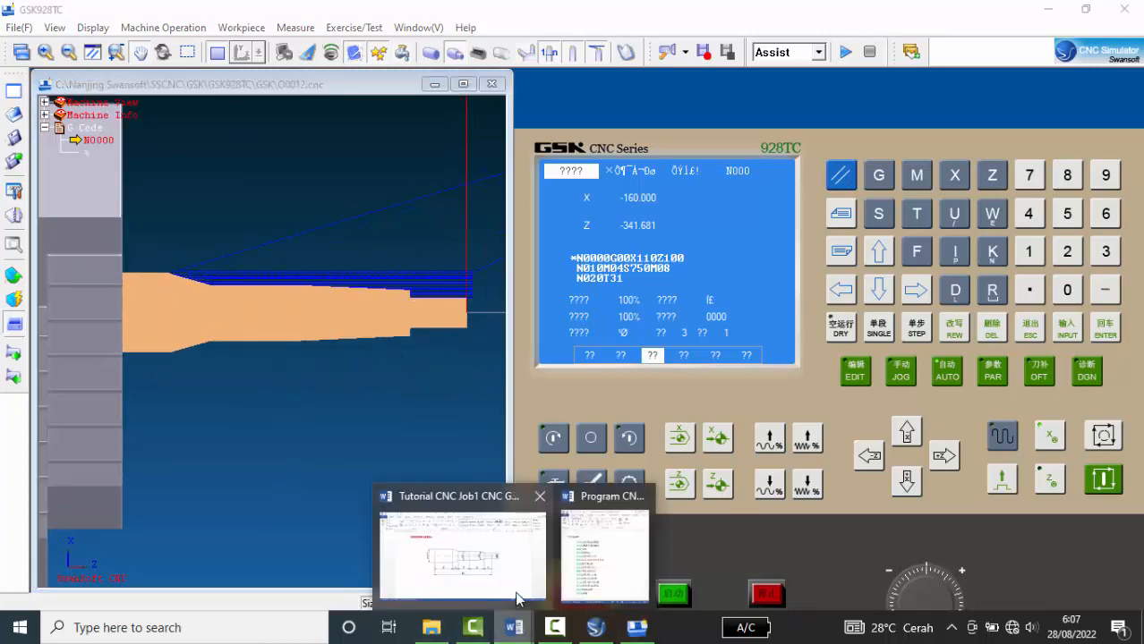
left_click(473, 557)
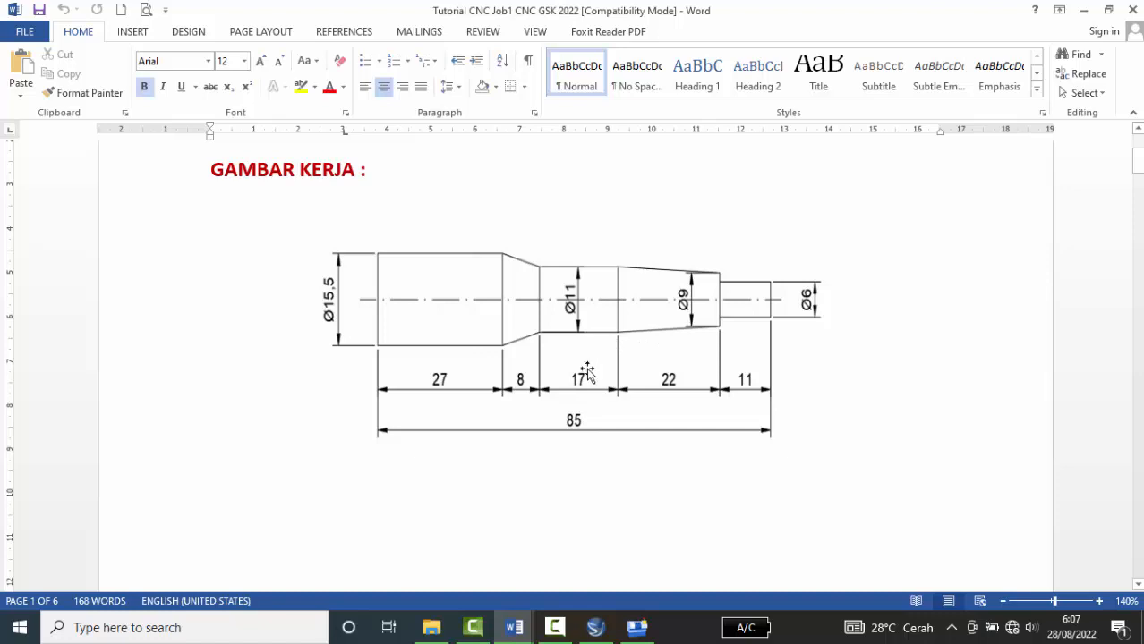
left_click(648, 632)
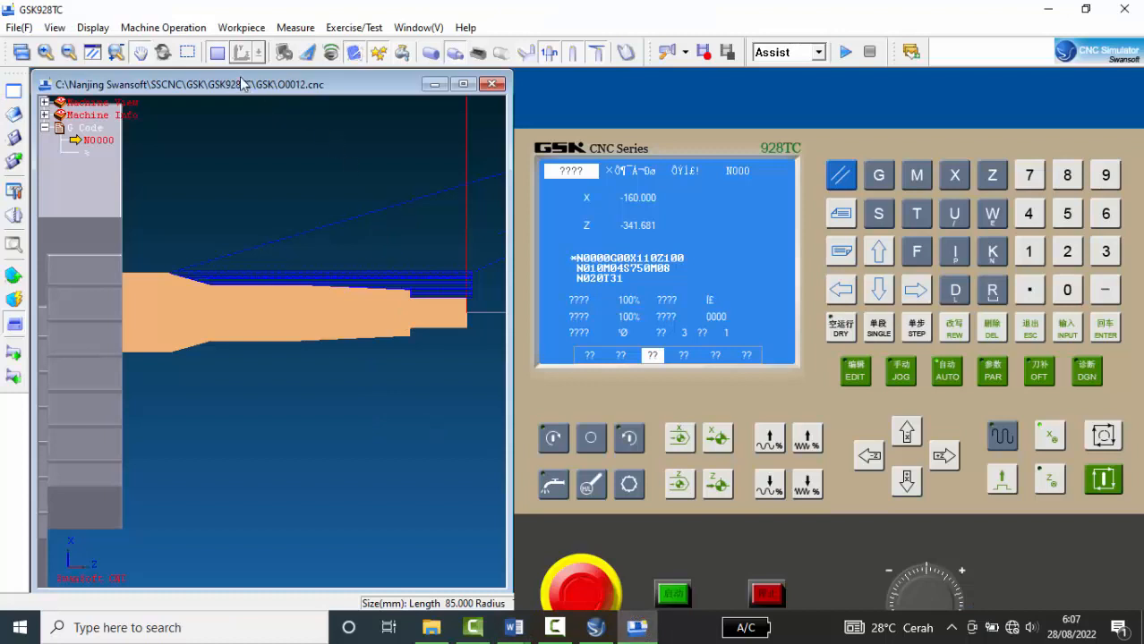
Replace the workpiece with fresh 08F low carbon steel stock, 15.5 mm diameter and 85 mm long, and run the program again
left_click(236, 29)
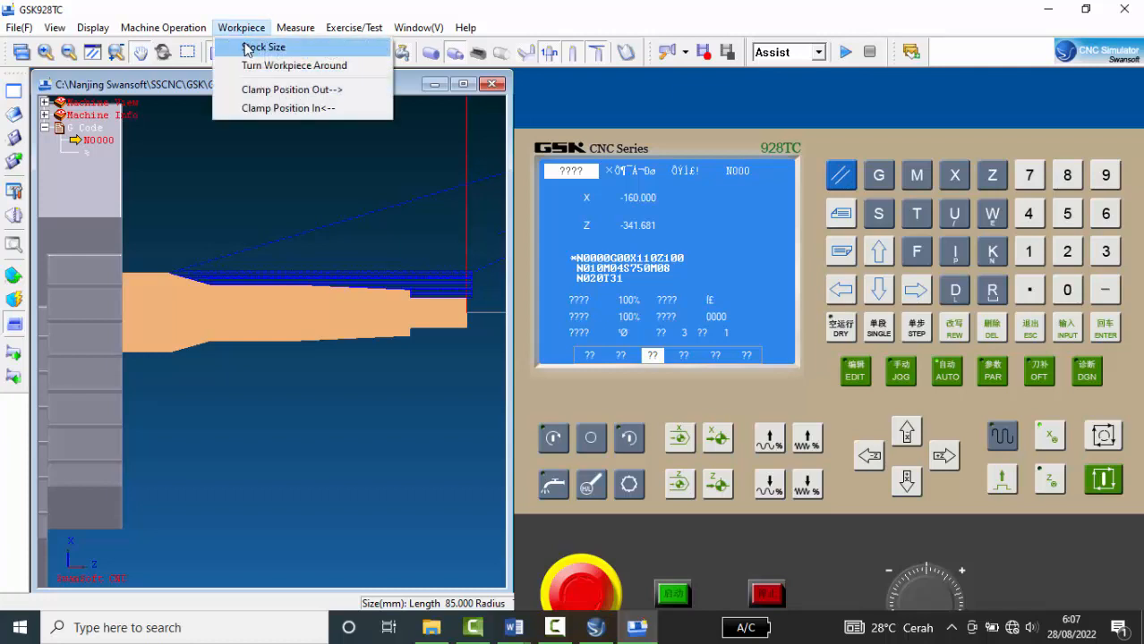
left_click(251, 47)
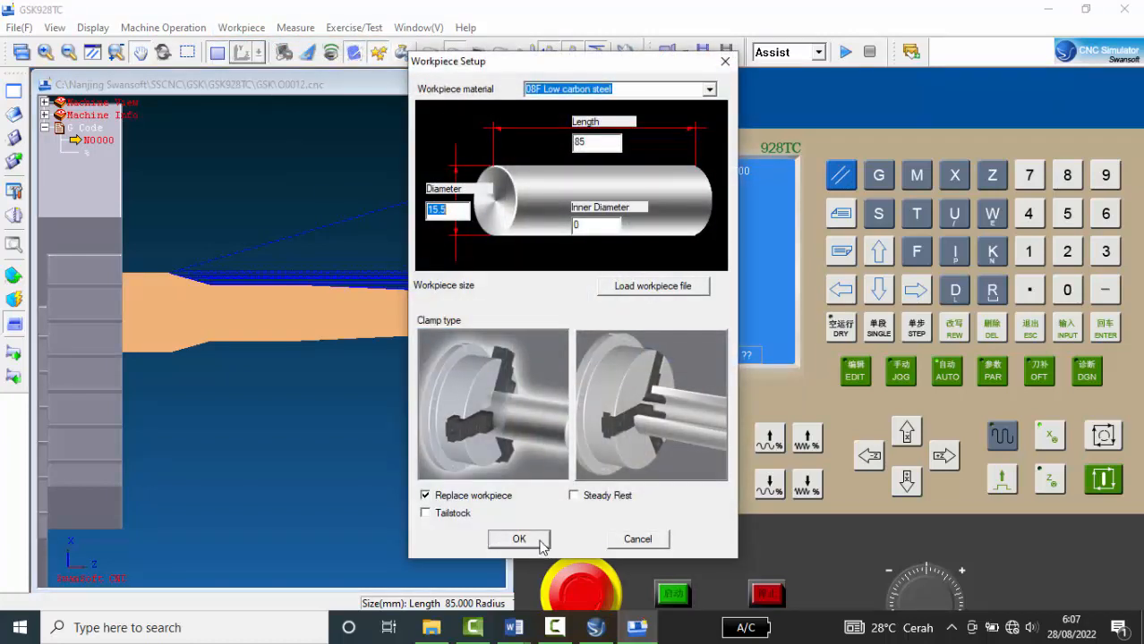
left_click(543, 546)
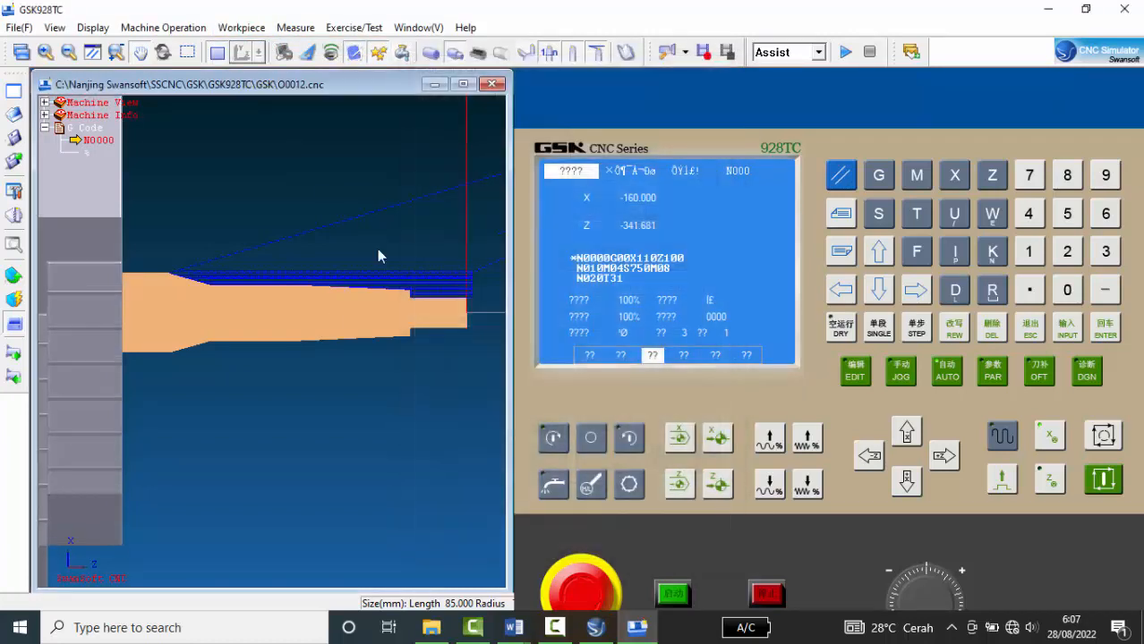
left_click(1102, 482)
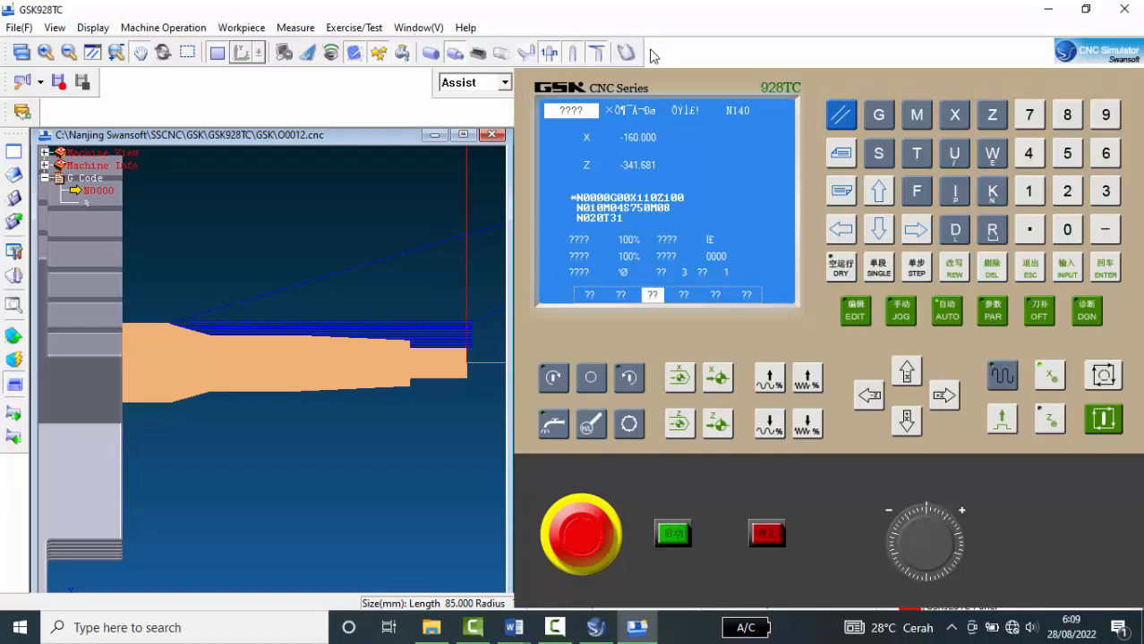
Rearrange the displaced toolbars, including the Assist toolbar, back into a single row beside the other tools
left_click_drag(643, 51, 644, 51)
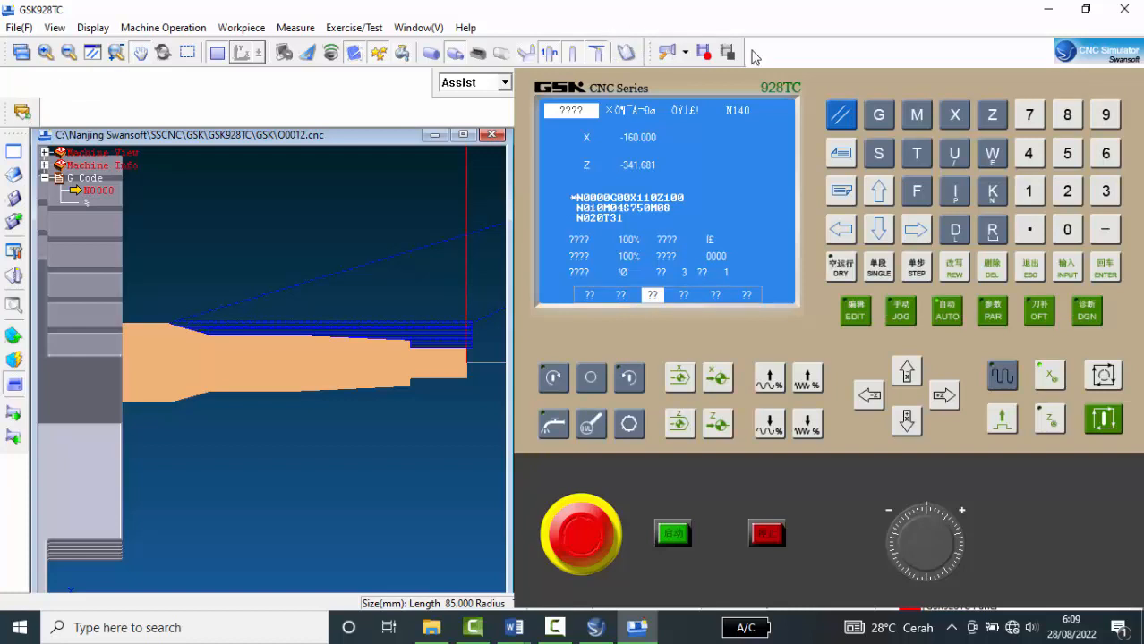
left_click_drag(749, 53, 750, 53)
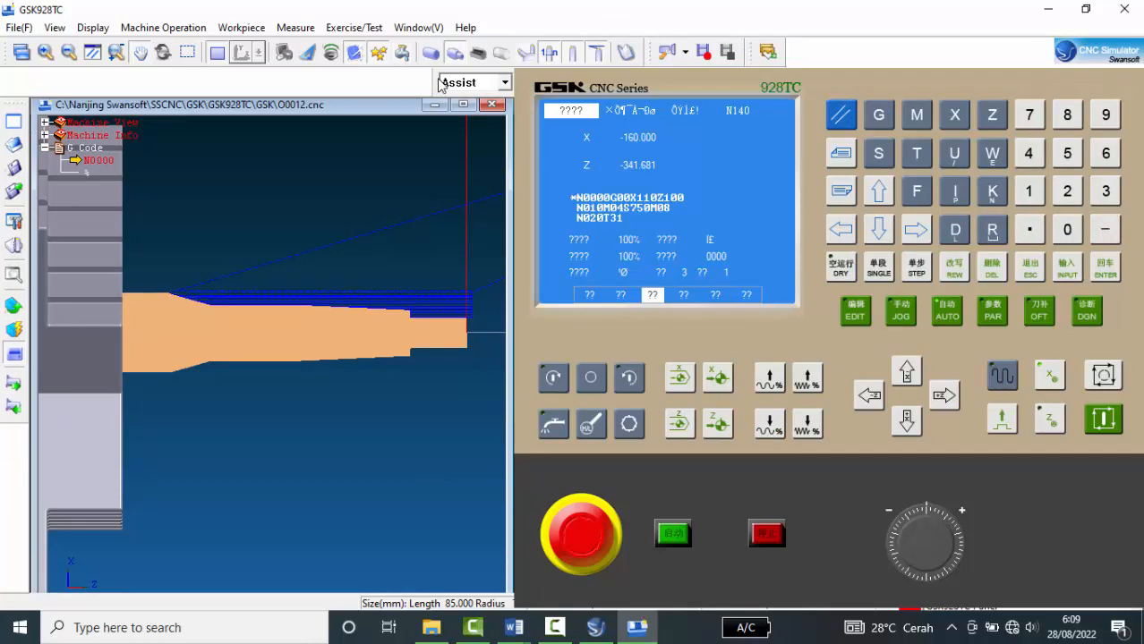
left_click_drag(440, 83, 752, 54)
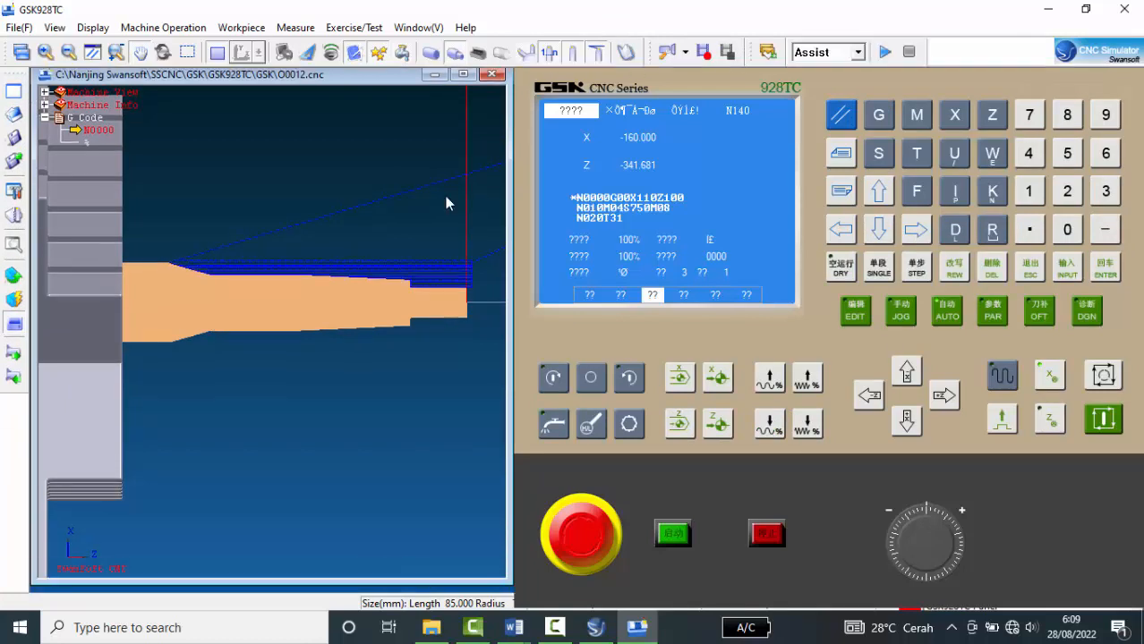